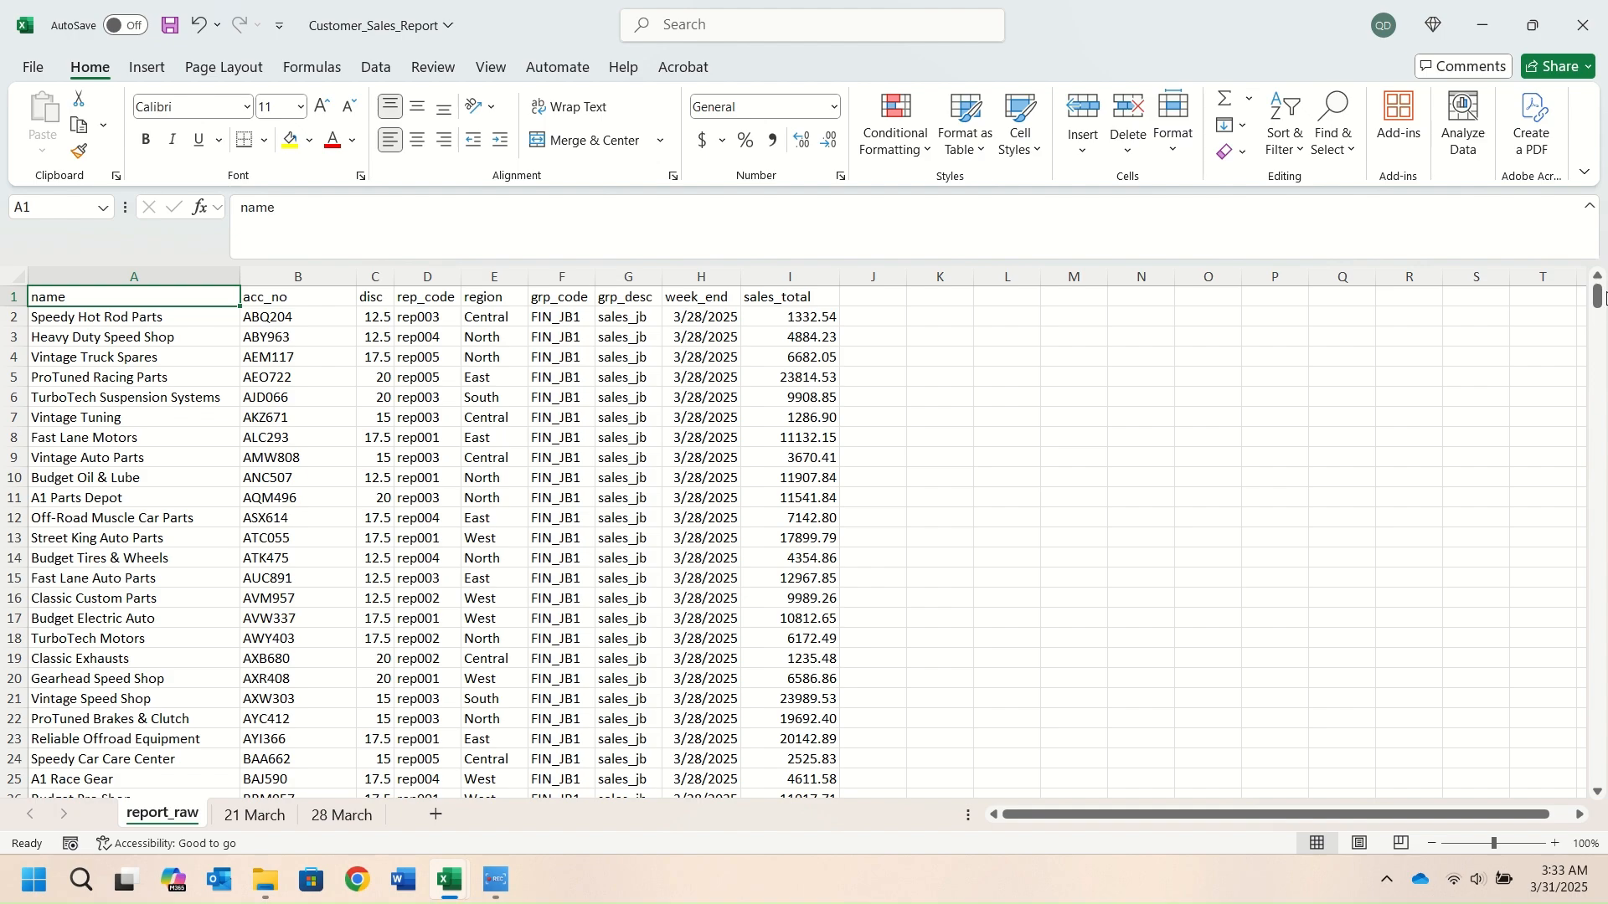
# Compare the raw columns and headers on the report_raw sheet with the finished report layout on the 21 March sheet
pyautogui.moveTo(1601, 297); pyautogui.dragTo(1367, 254)
pyautogui.click(255, 816)
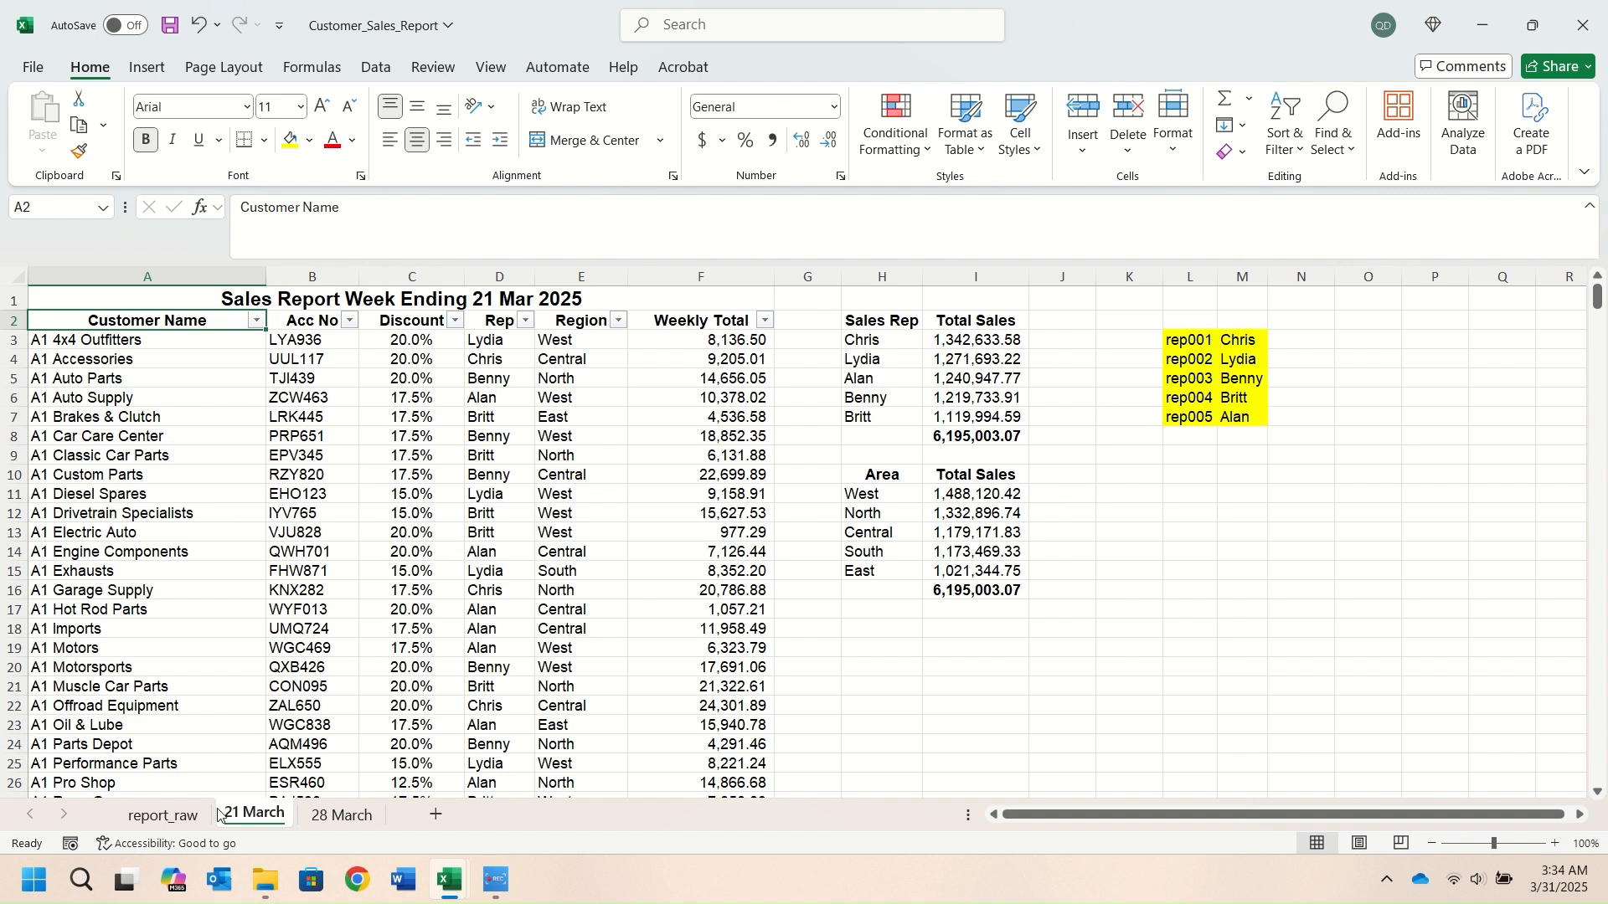
pyautogui.click(173, 815)
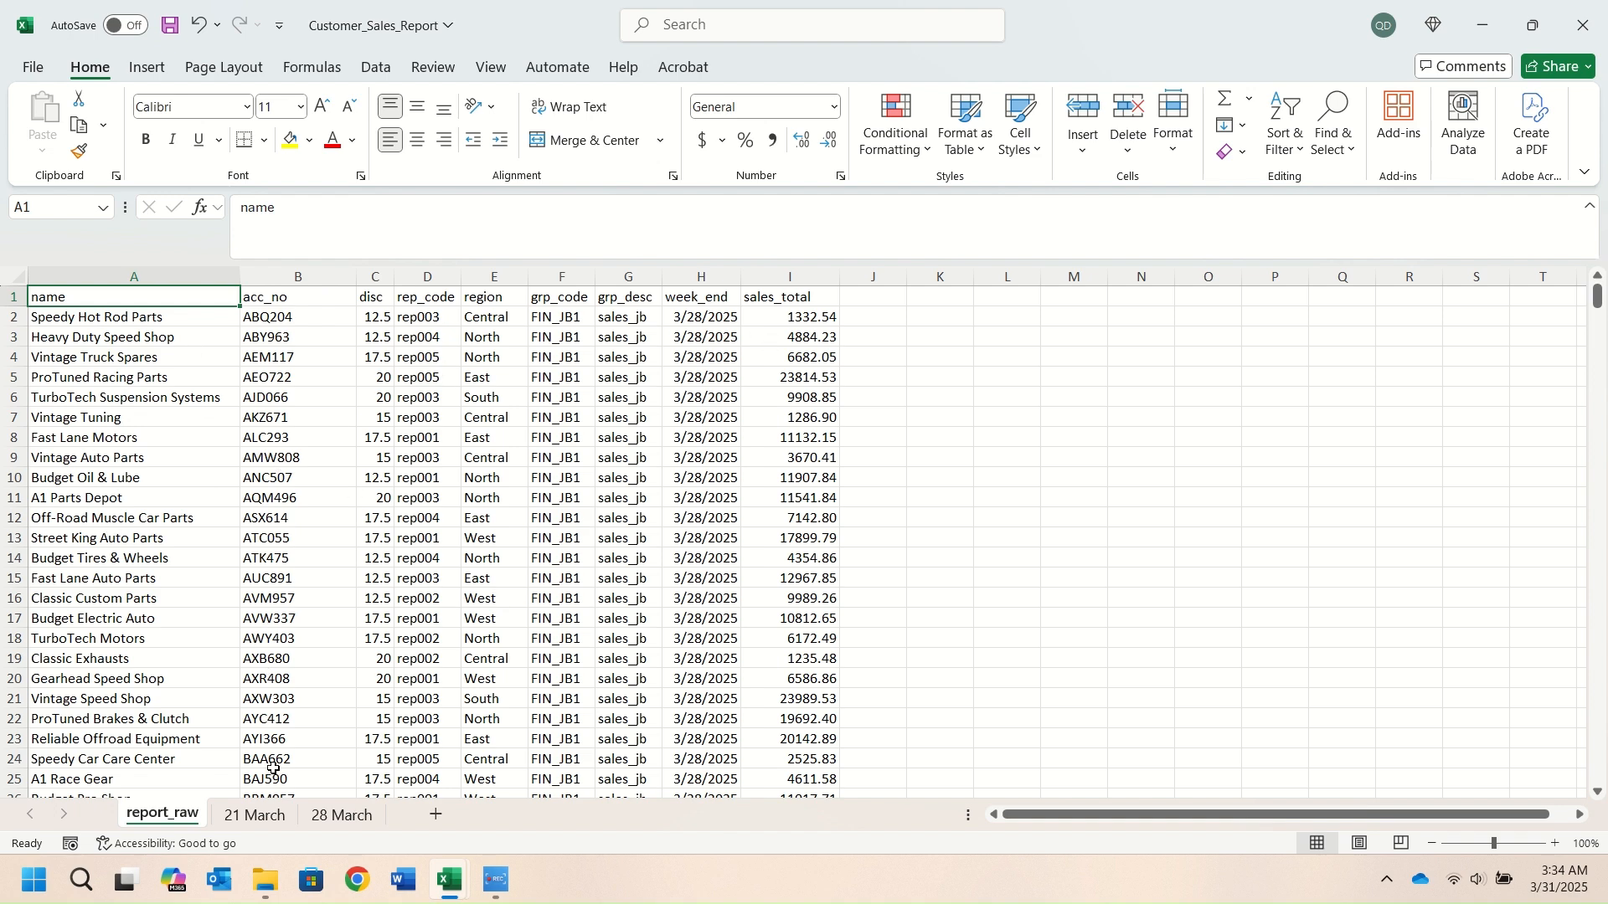
pyautogui.click(255, 815)
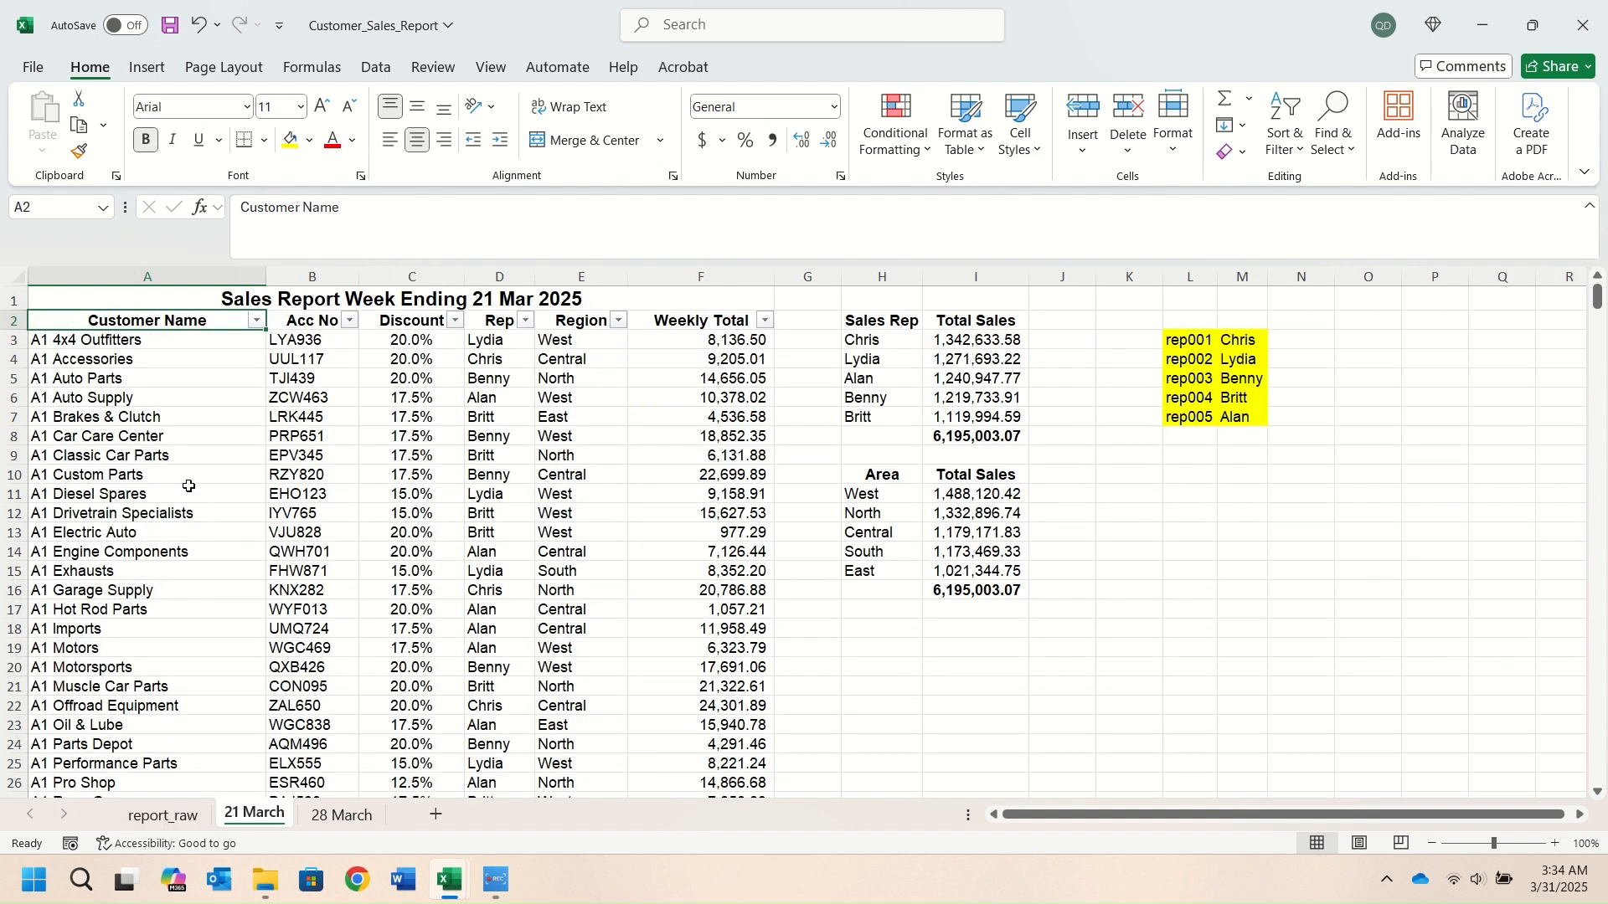
pyautogui.click(163, 814)
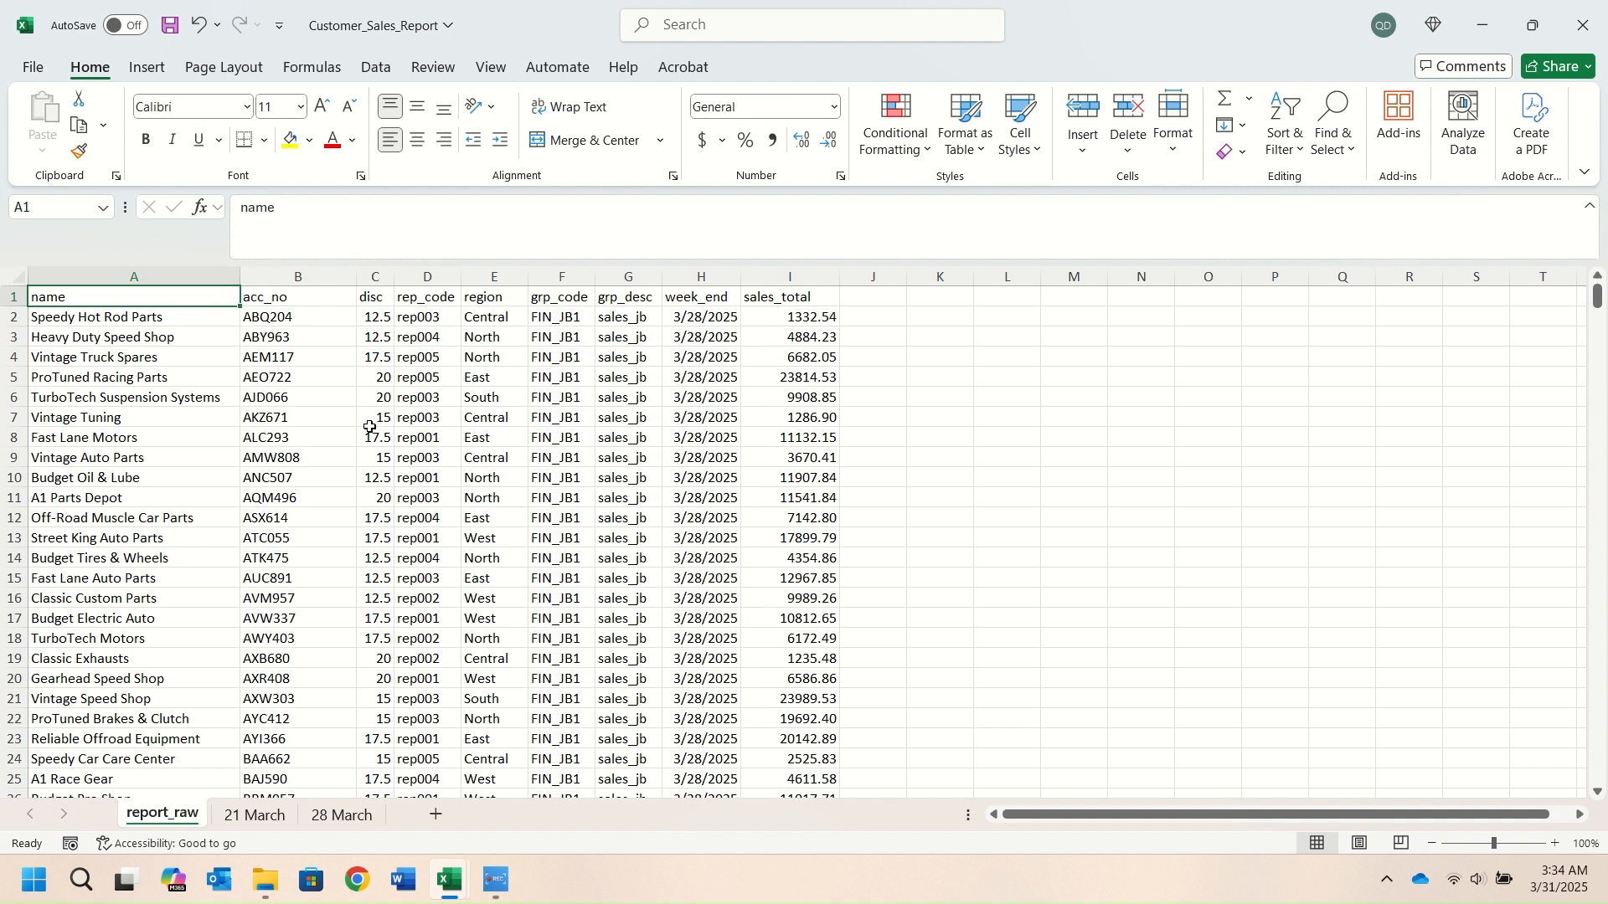
pyautogui.click(486, 293)
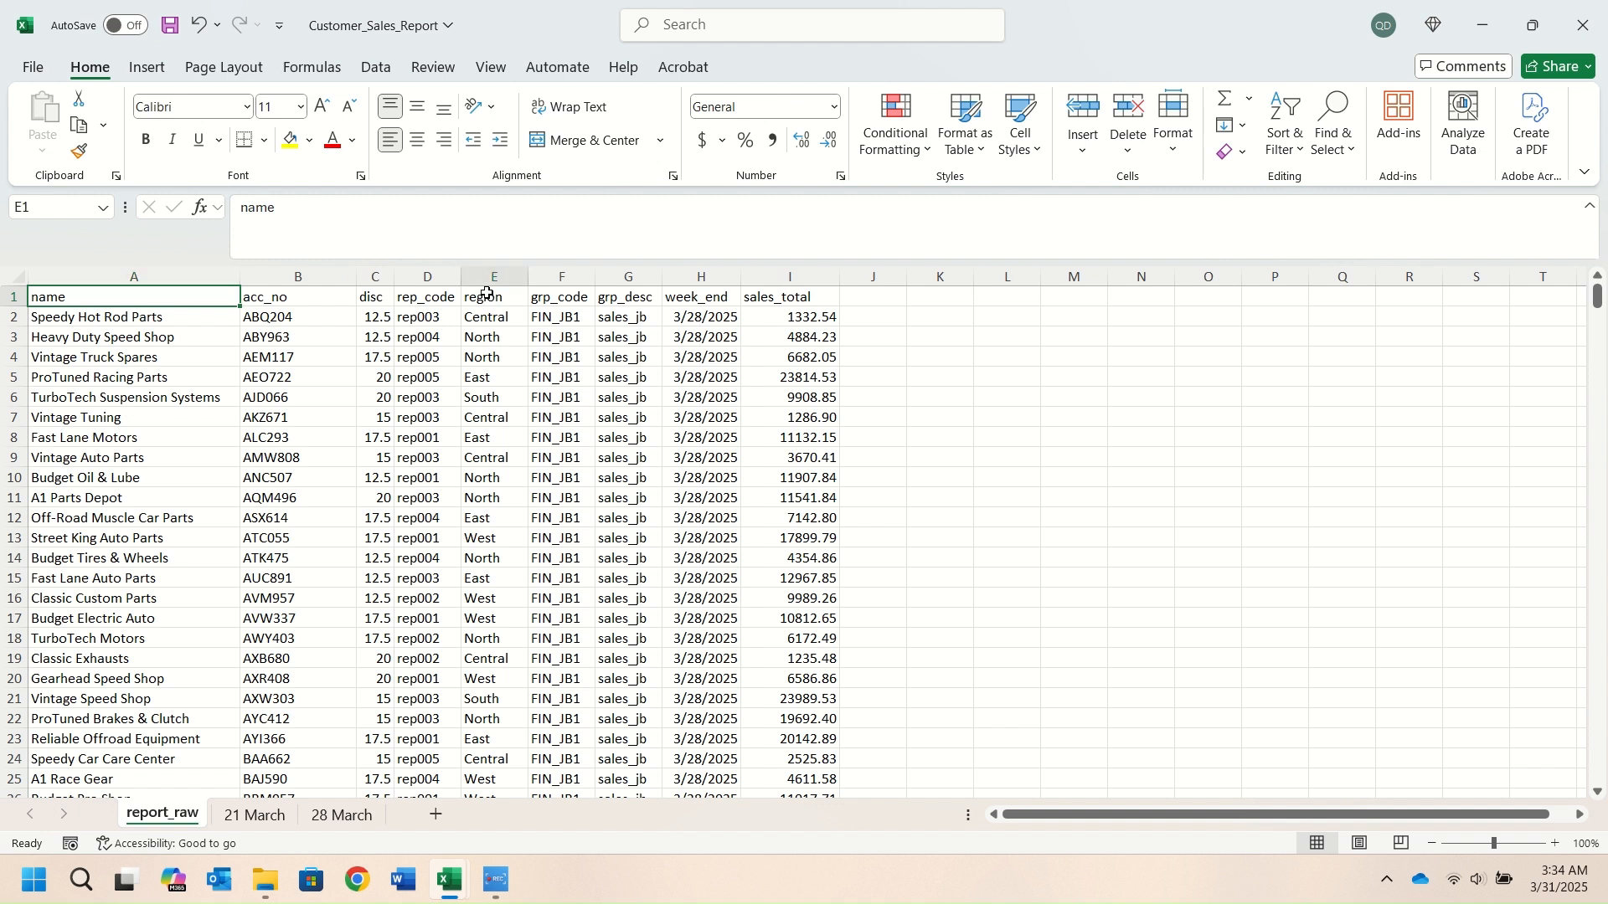
pyautogui.click(217, 295)
pyautogui.click(157, 442)
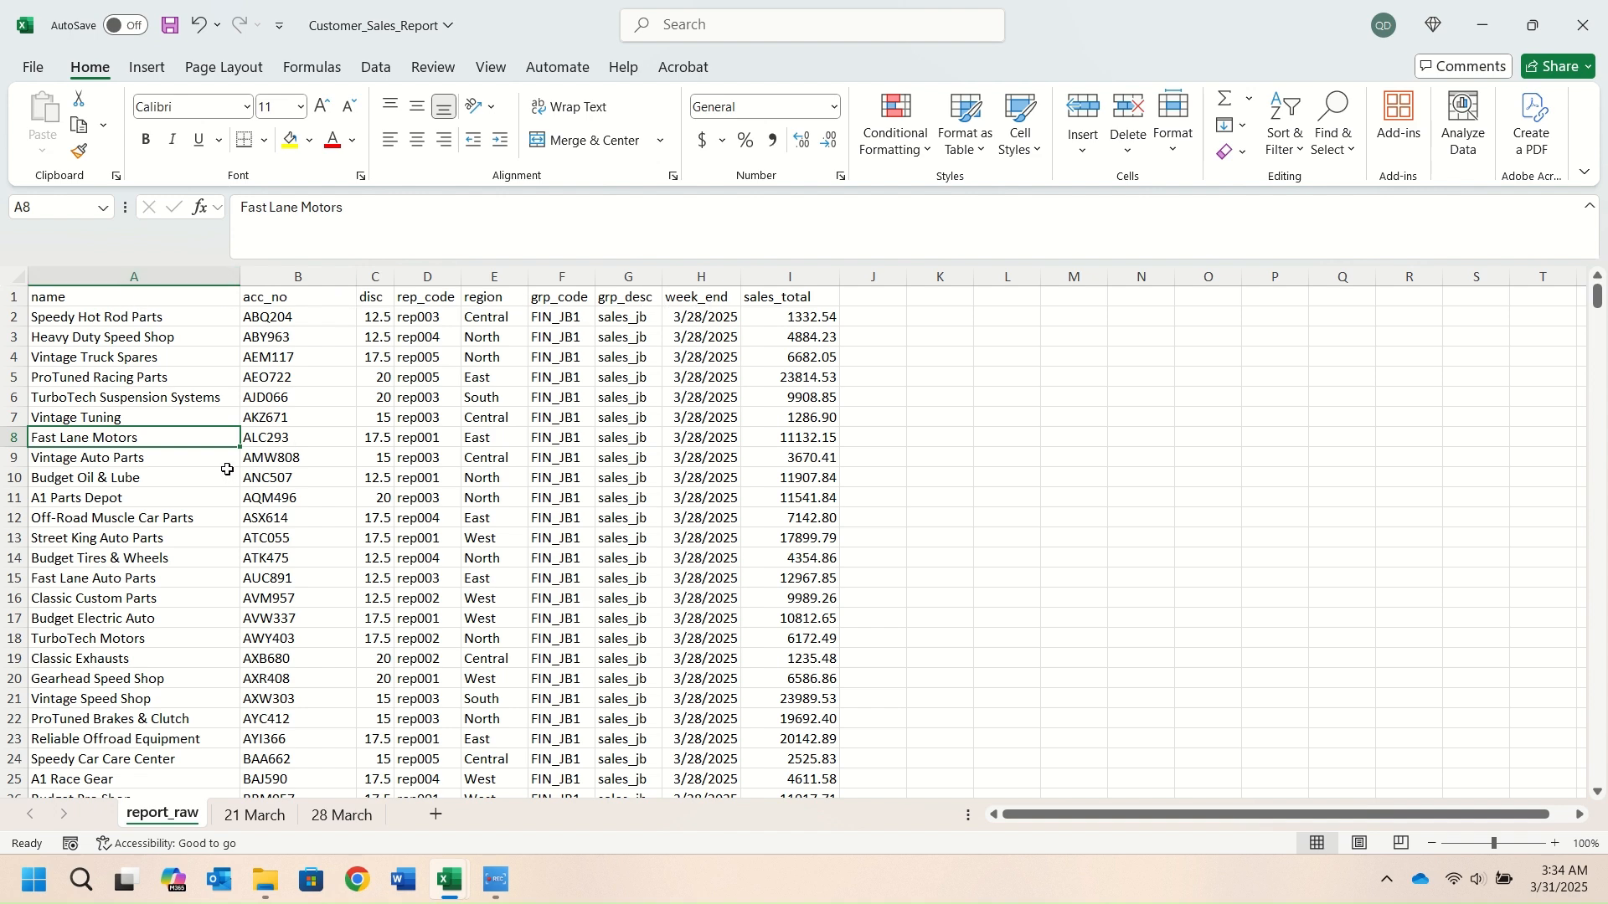
pyautogui.click(162, 297)
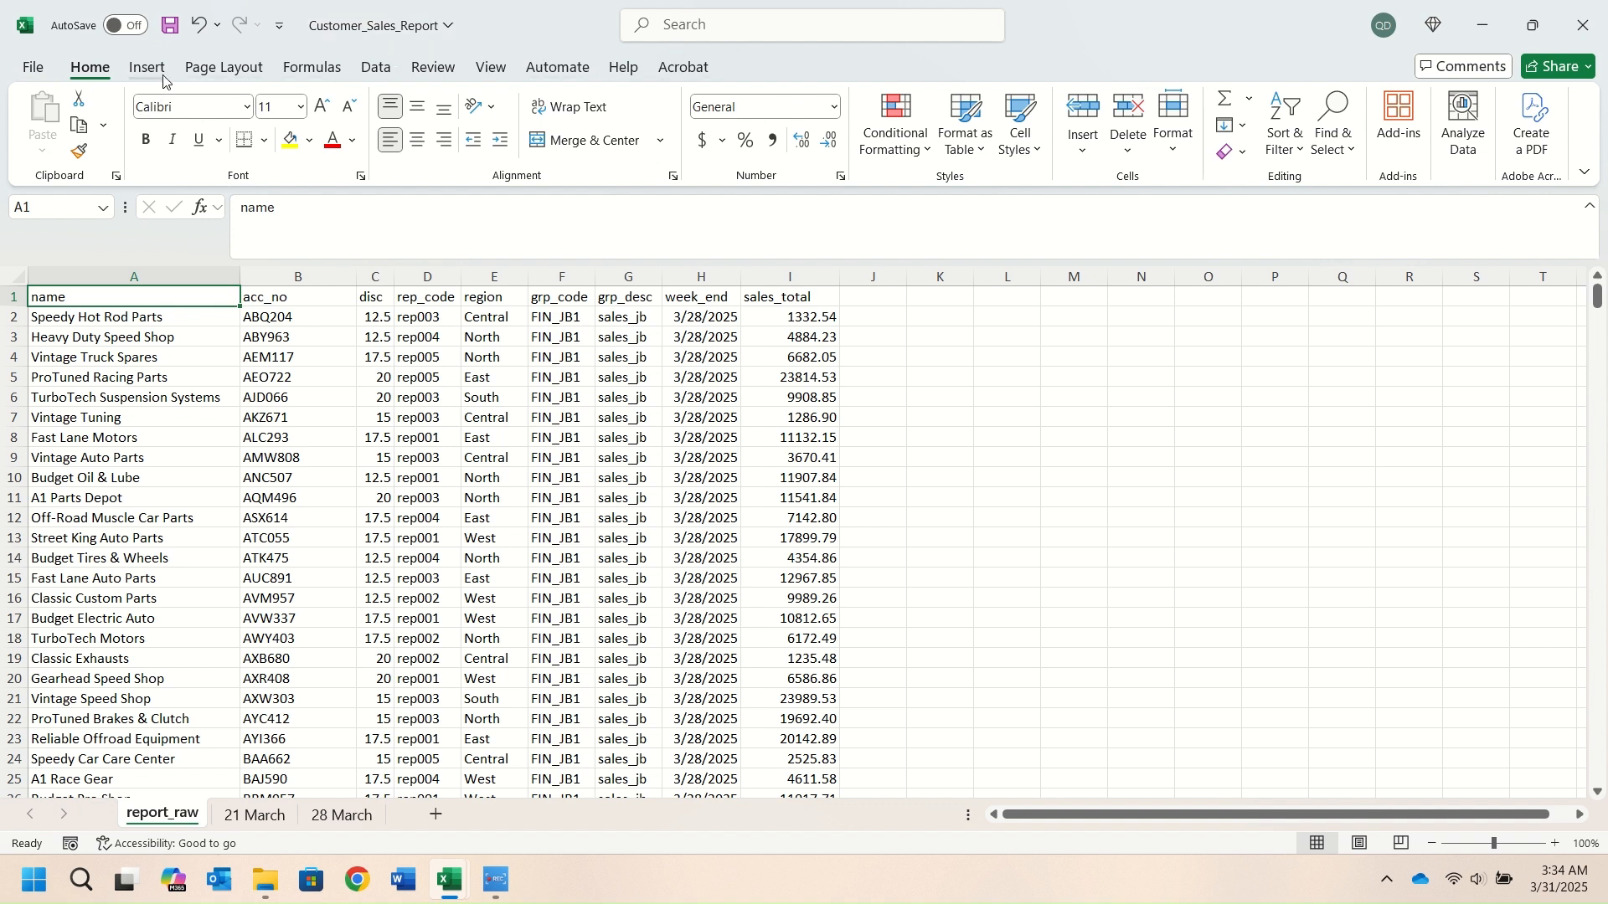
# Customize the ribbon so the Developer tab is shown and the Automate tab is hidden
pyautogui.click(555, 70)
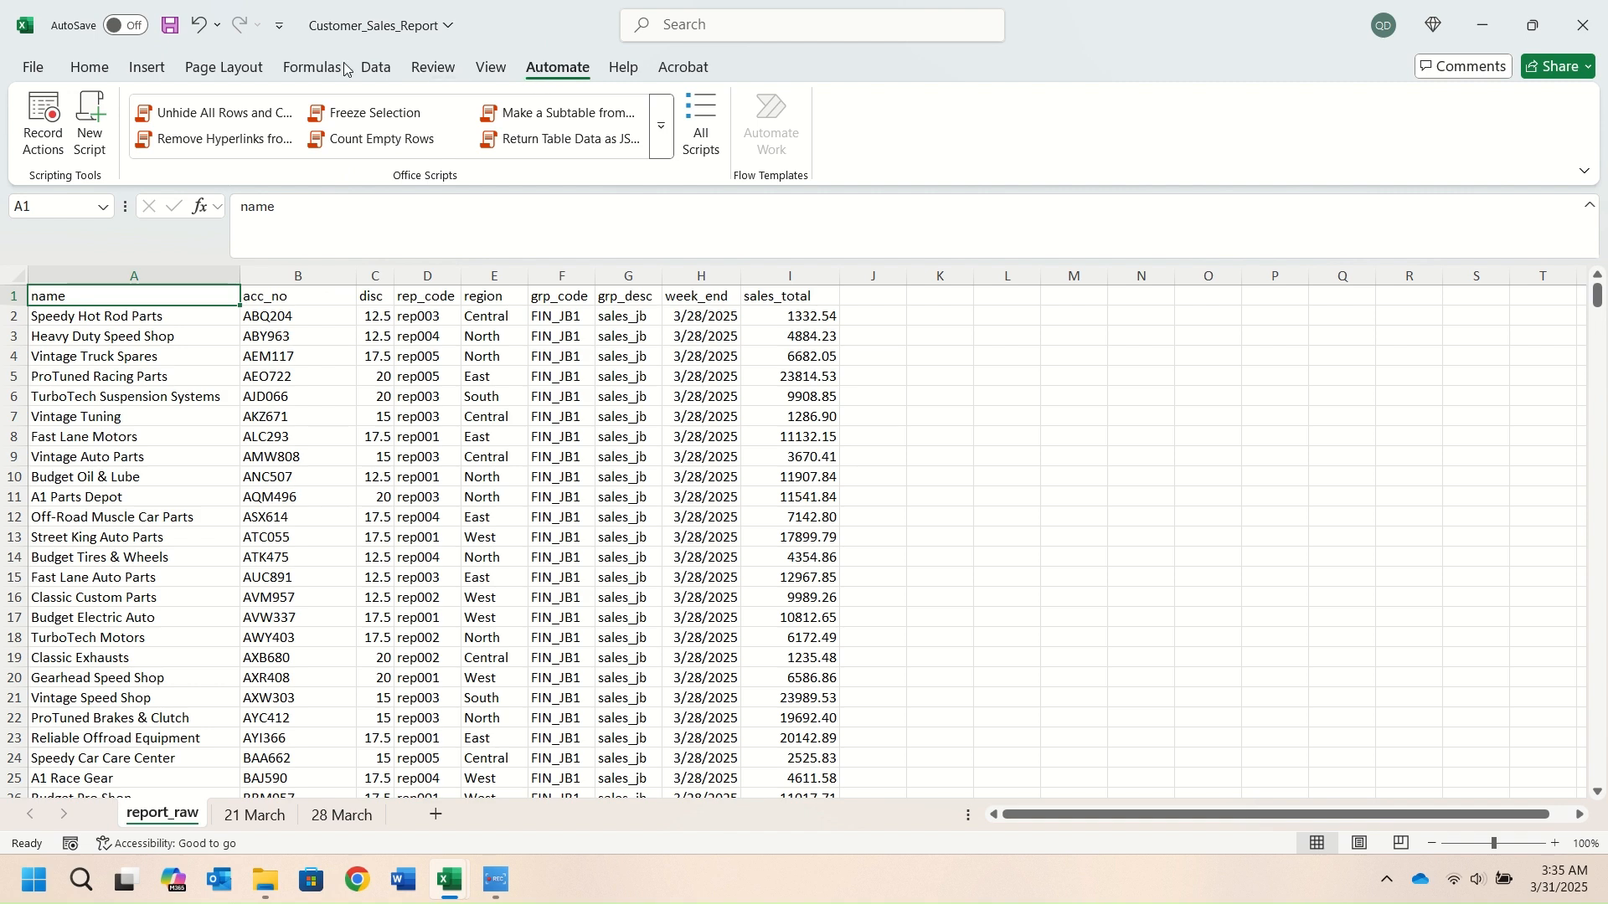
pyautogui.rightClick(536, 77)
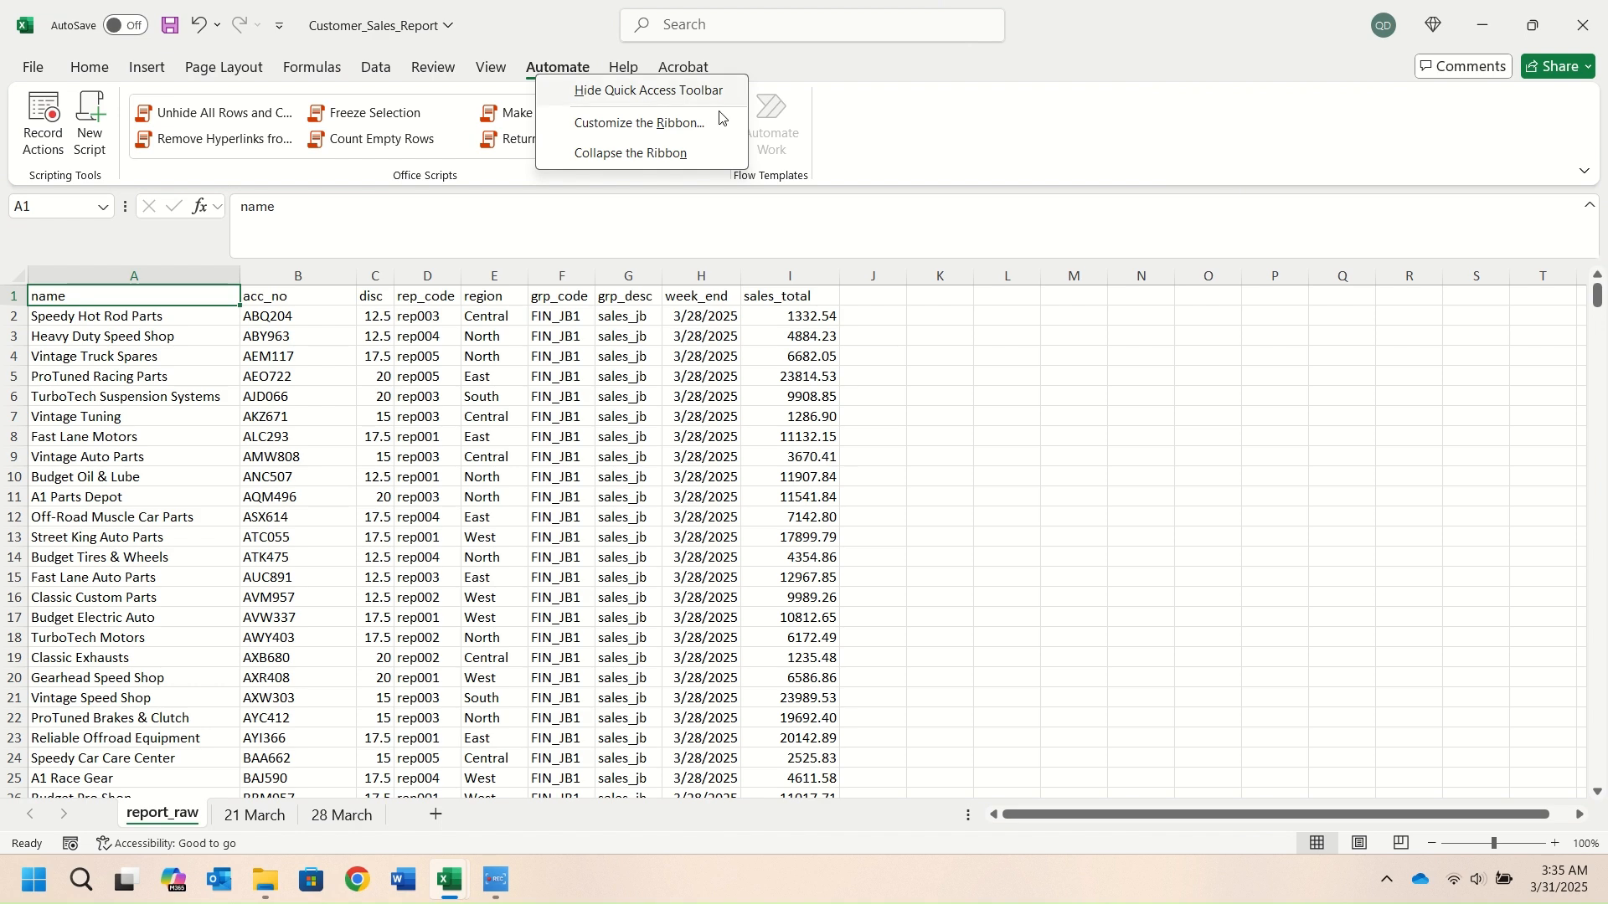
pyautogui.click(680, 126)
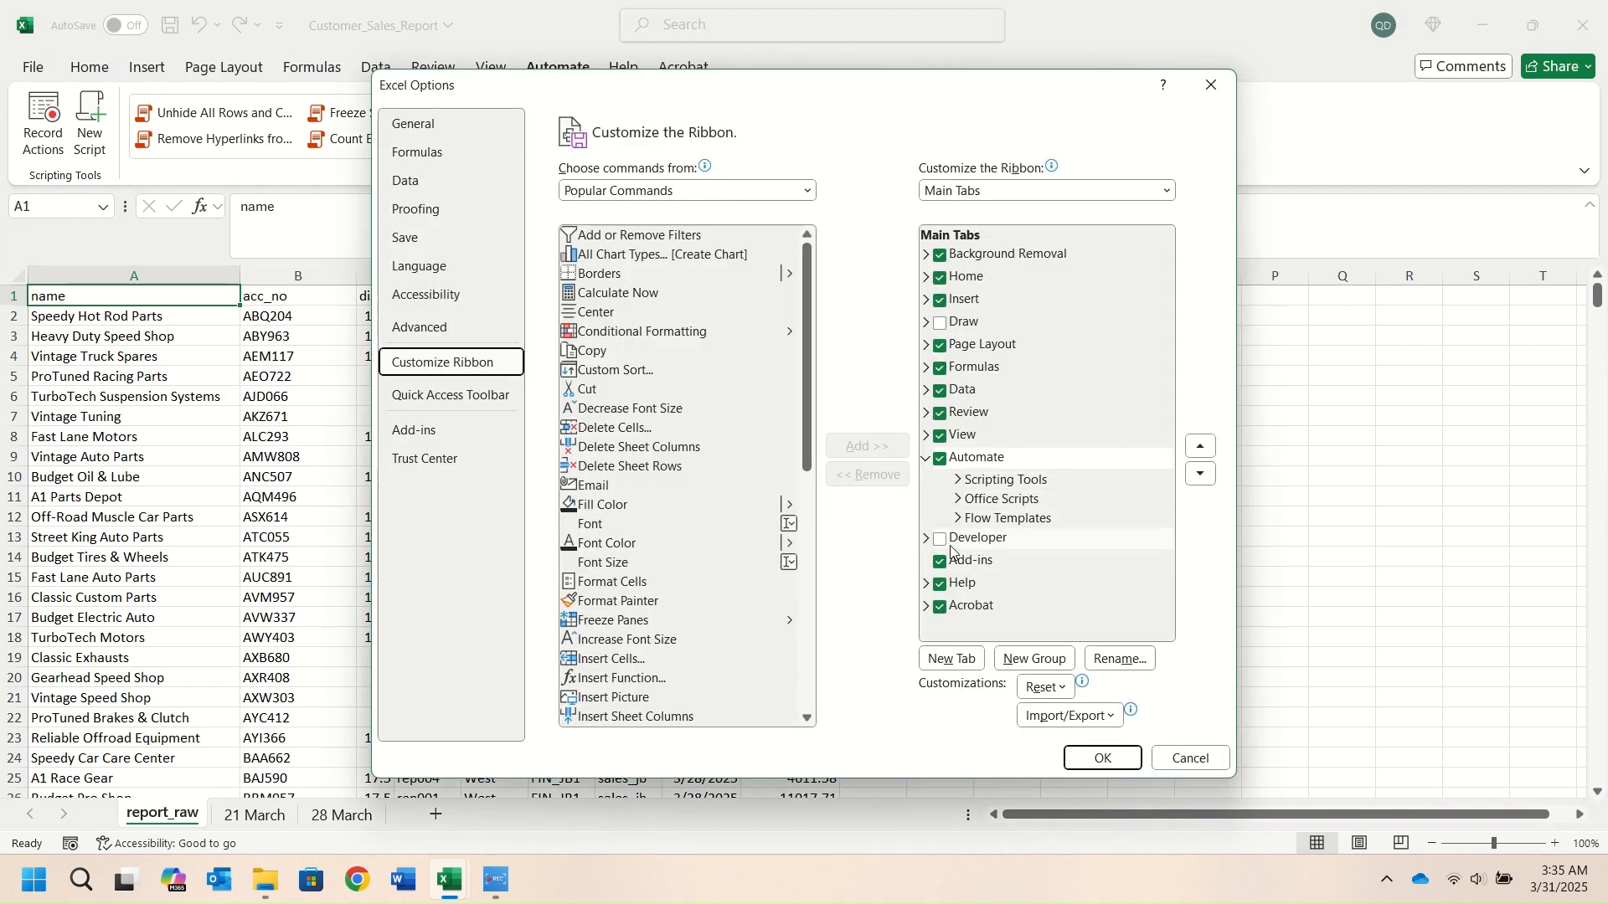
pyautogui.click(941, 539)
pyautogui.click(942, 459)
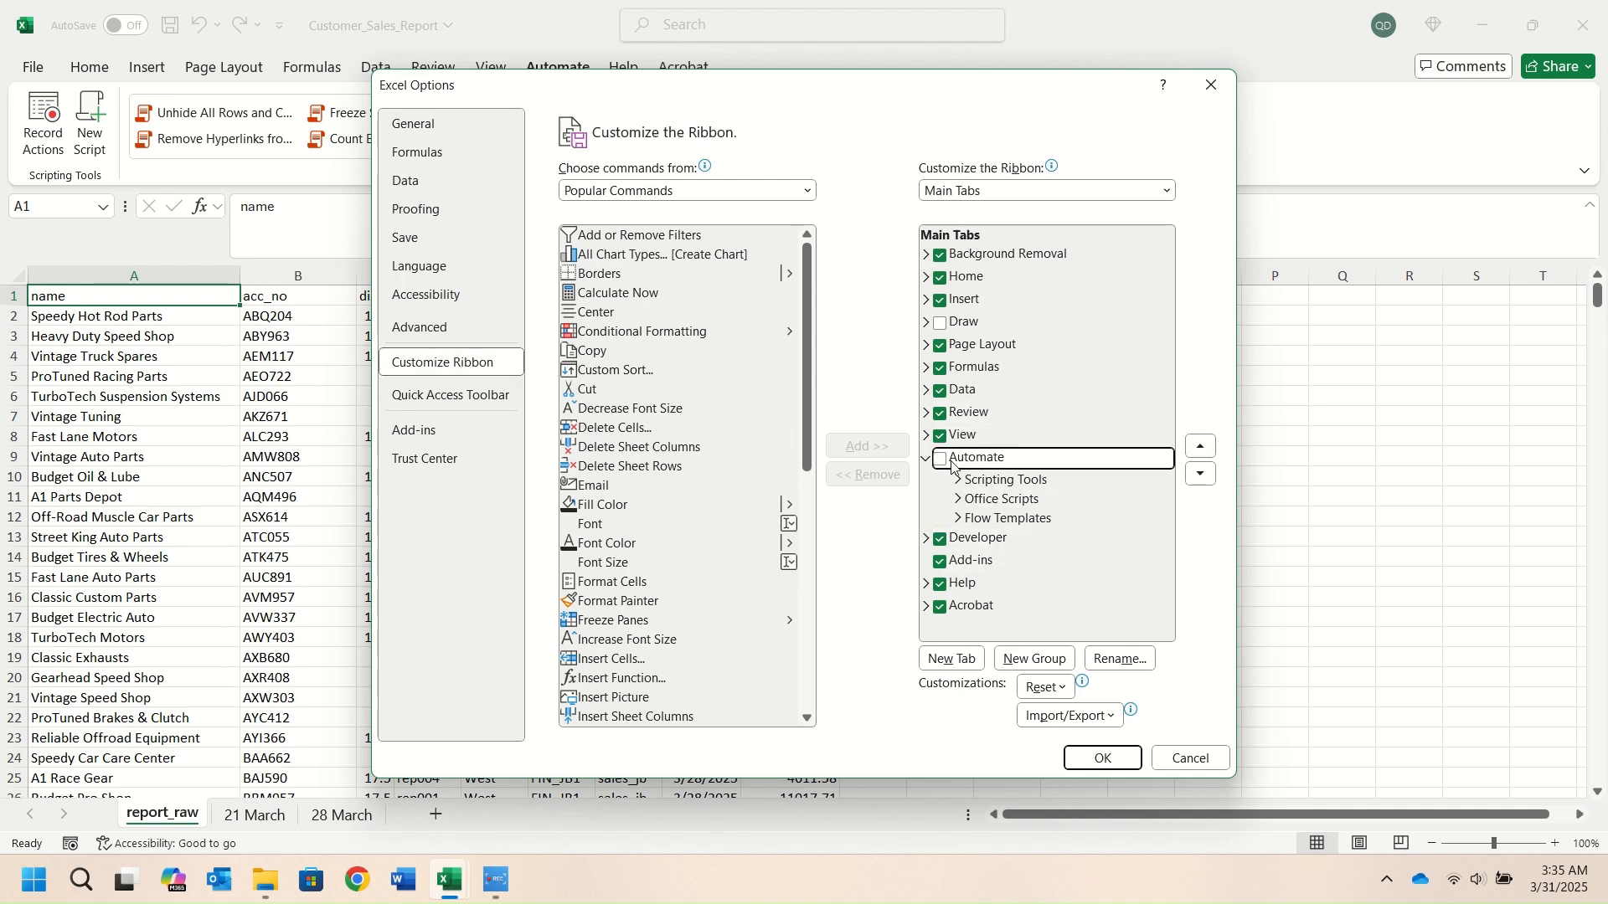
pyautogui.click(1102, 759)
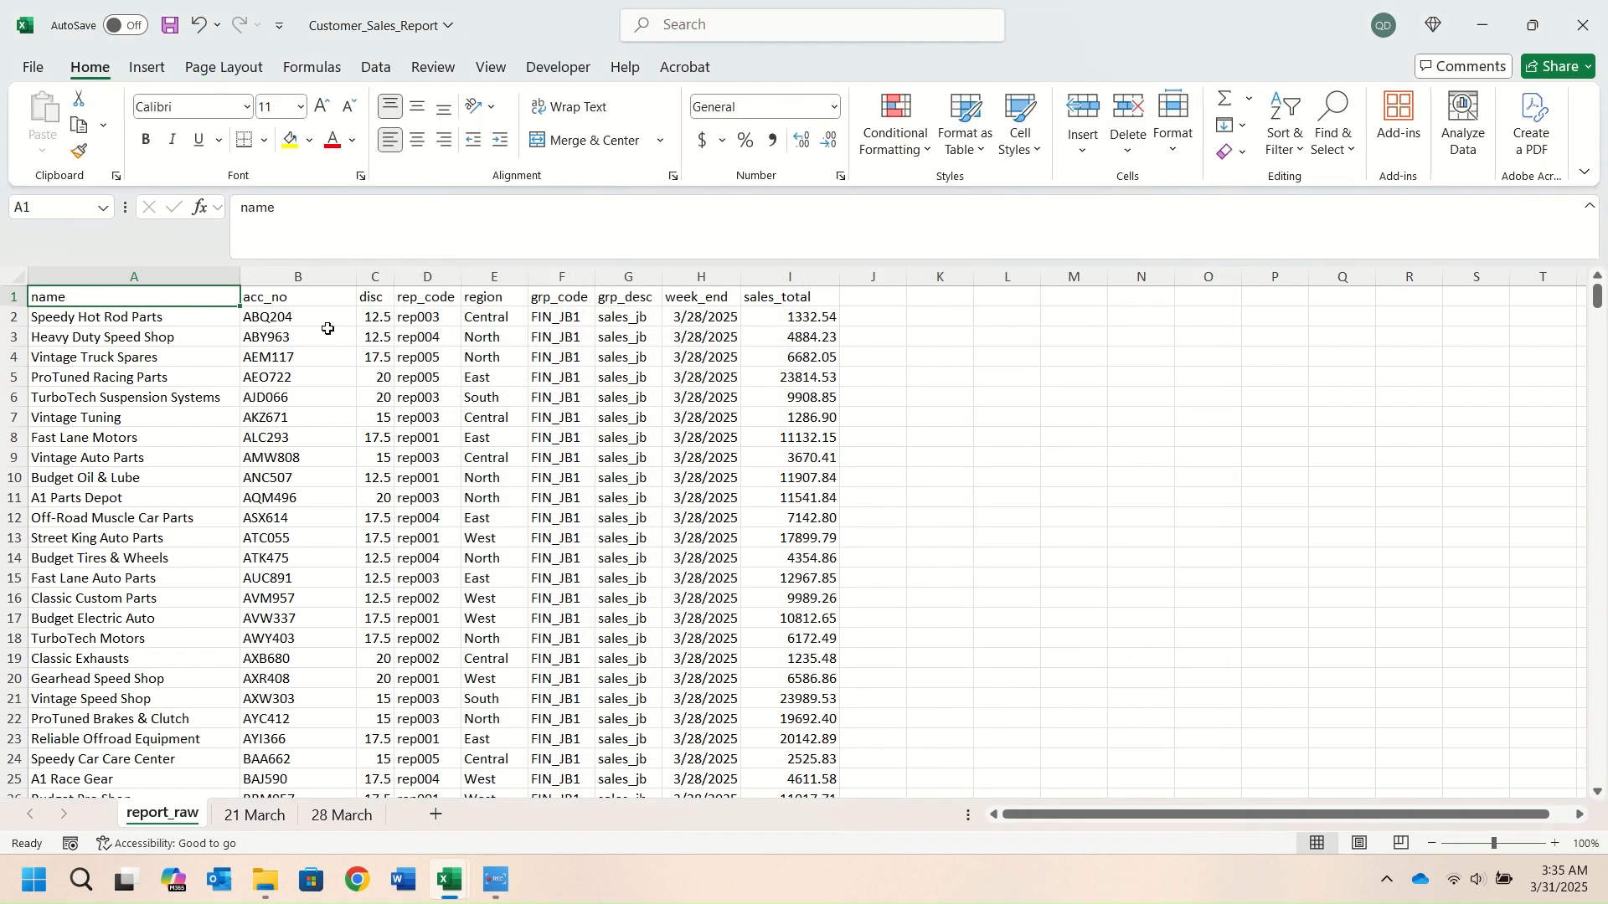
# Set up a new recorded macro named Customize_Sales_Report with the shortcut Ctrl+Shift+R
pyautogui.click(562, 79)
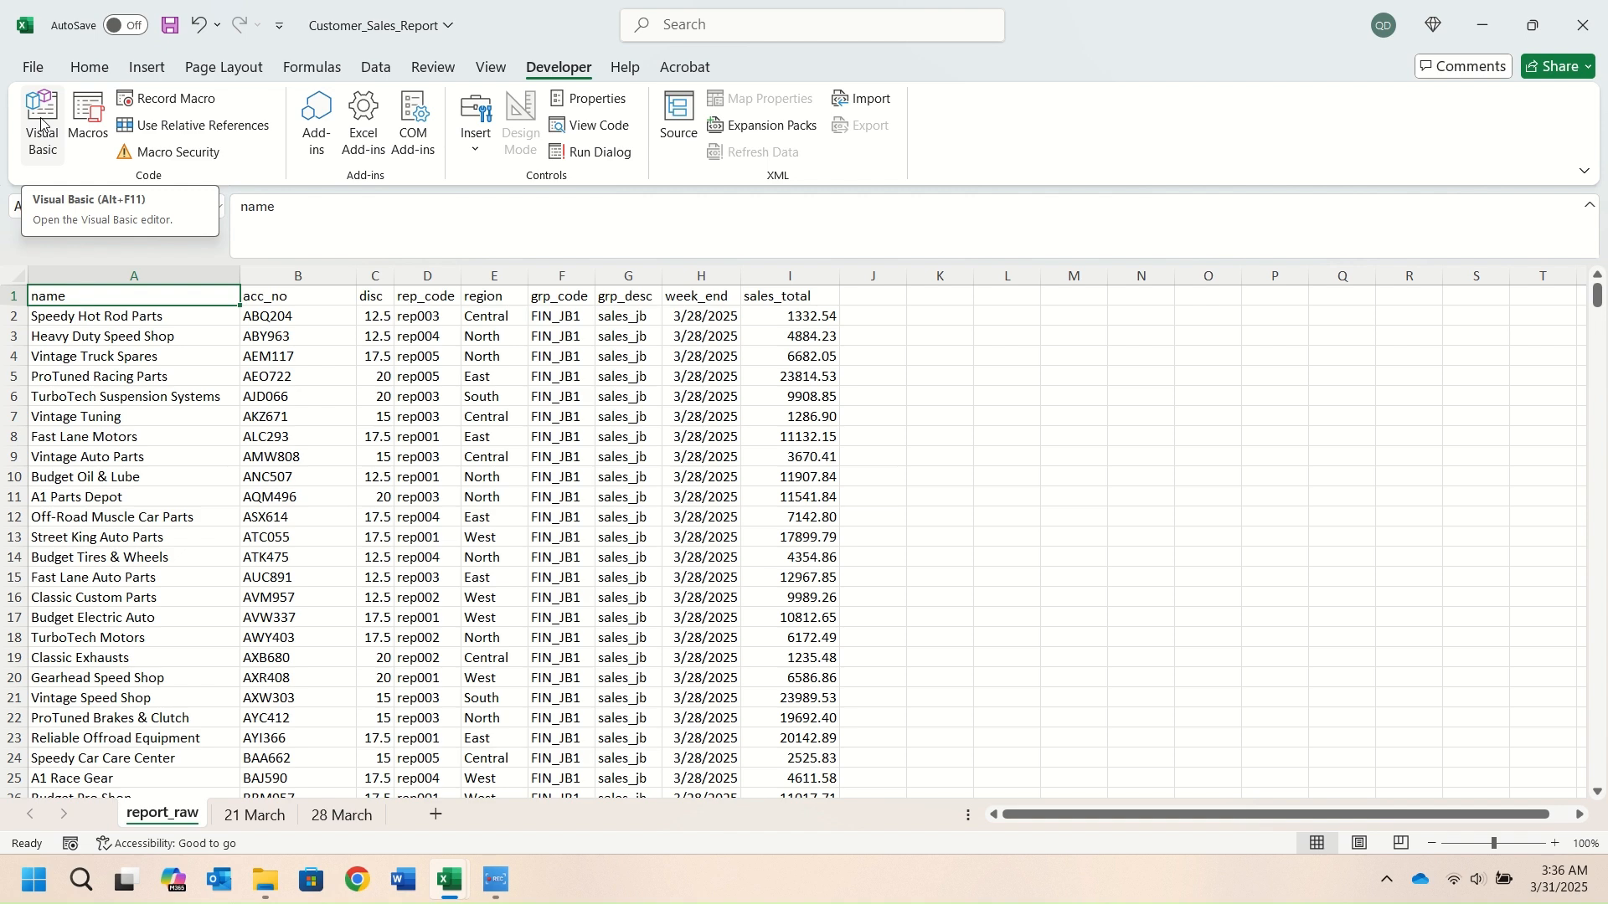
pyautogui.click(151, 101)
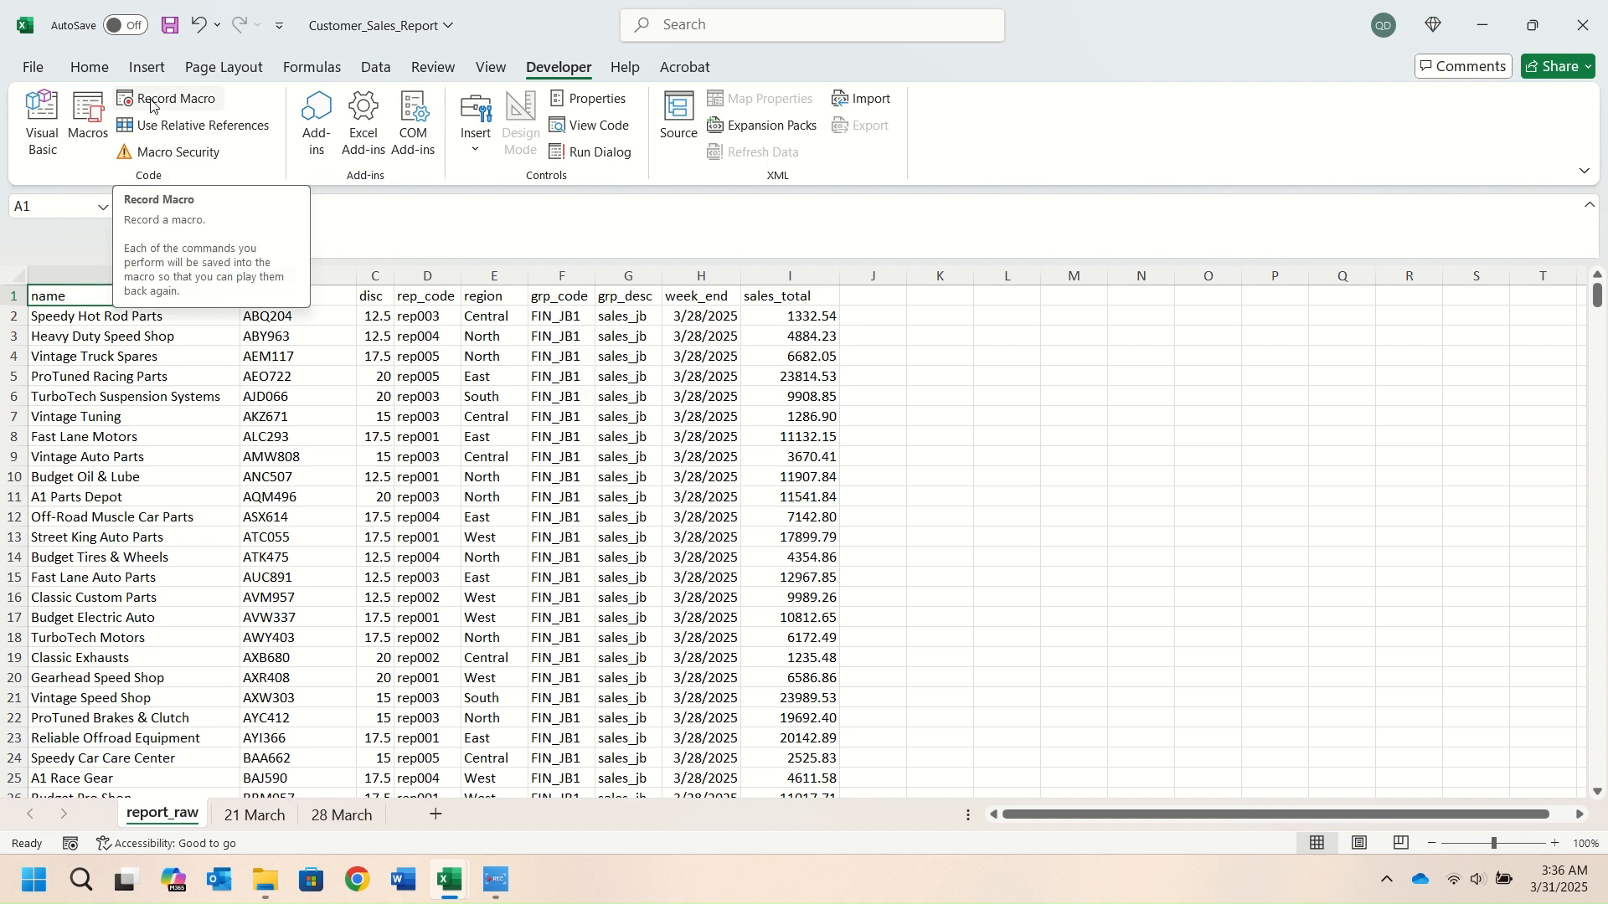
pyautogui.click(151, 102)
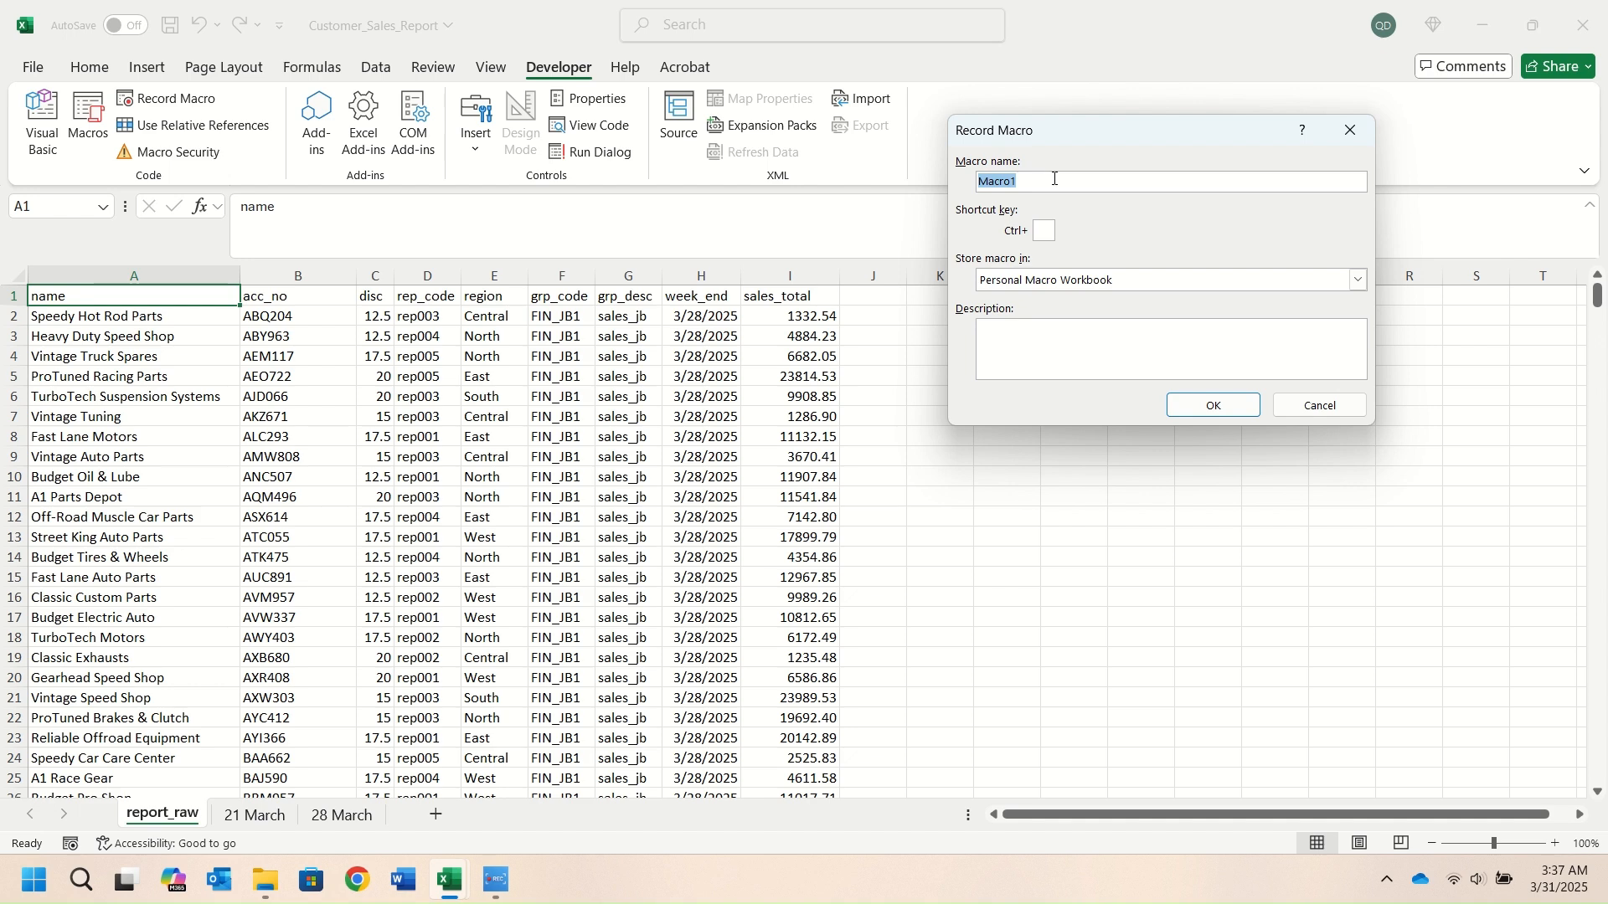
pyautogui.write('Customize_Sales_Report')
pyautogui.moveTo(981, 183); pyautogui.dragTo(1119, 186)
pyautogui.click(1031, 182)
pyautogui.write('R')
# Switch the macro's storage location to This Workbook and back to Personal Macro Workbook
pyautogui.click(1022, 290)
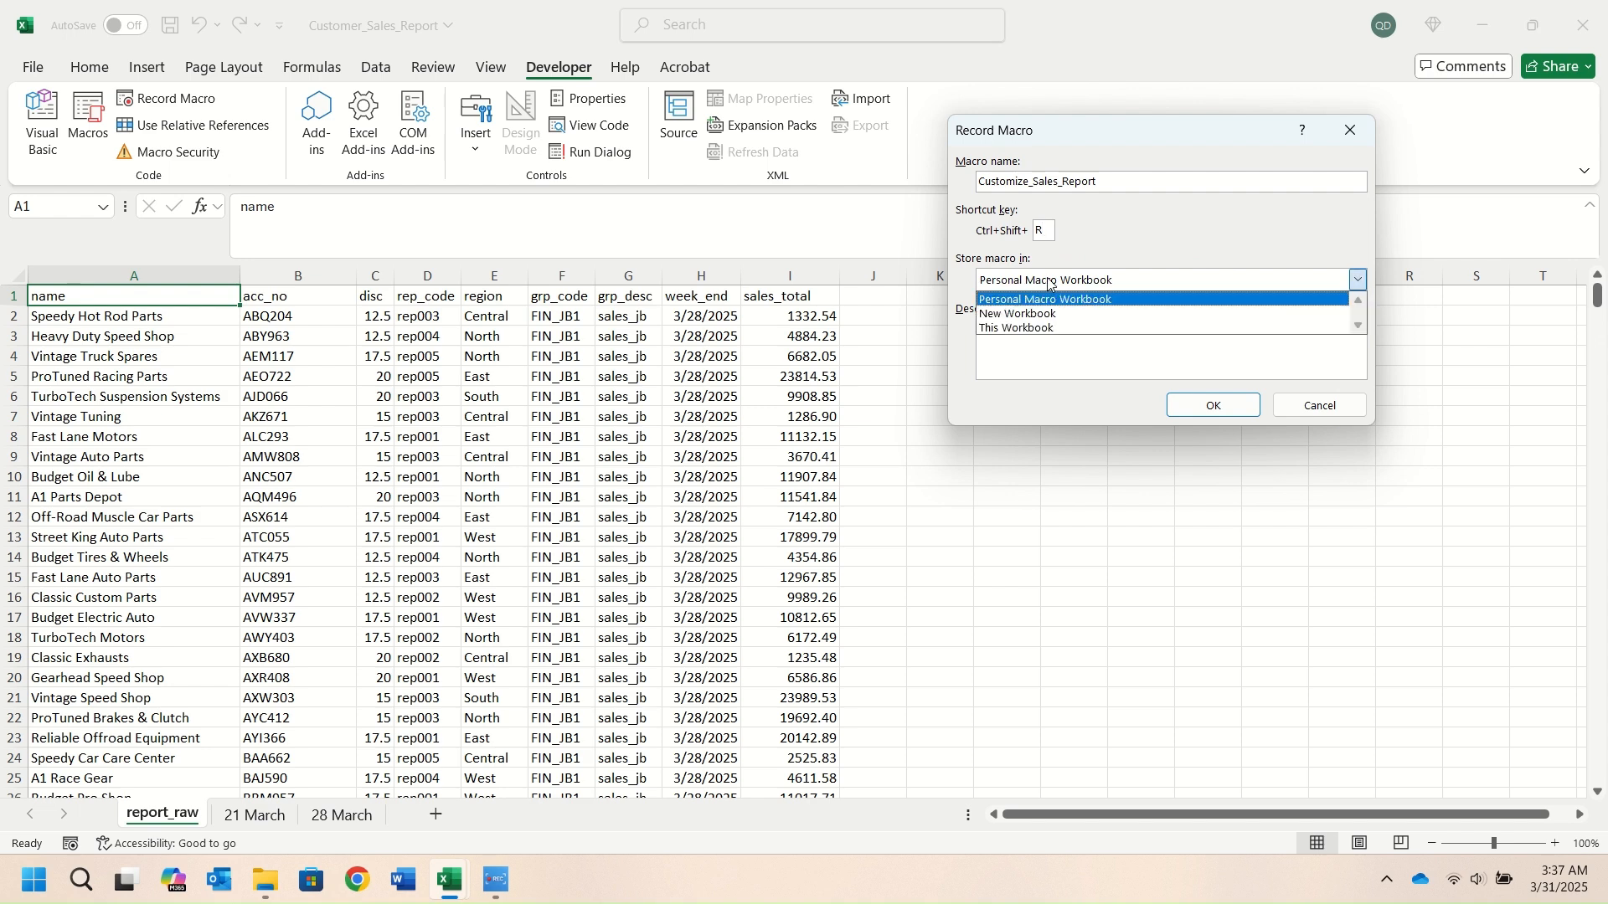
pyautogui.click(1055, 331)
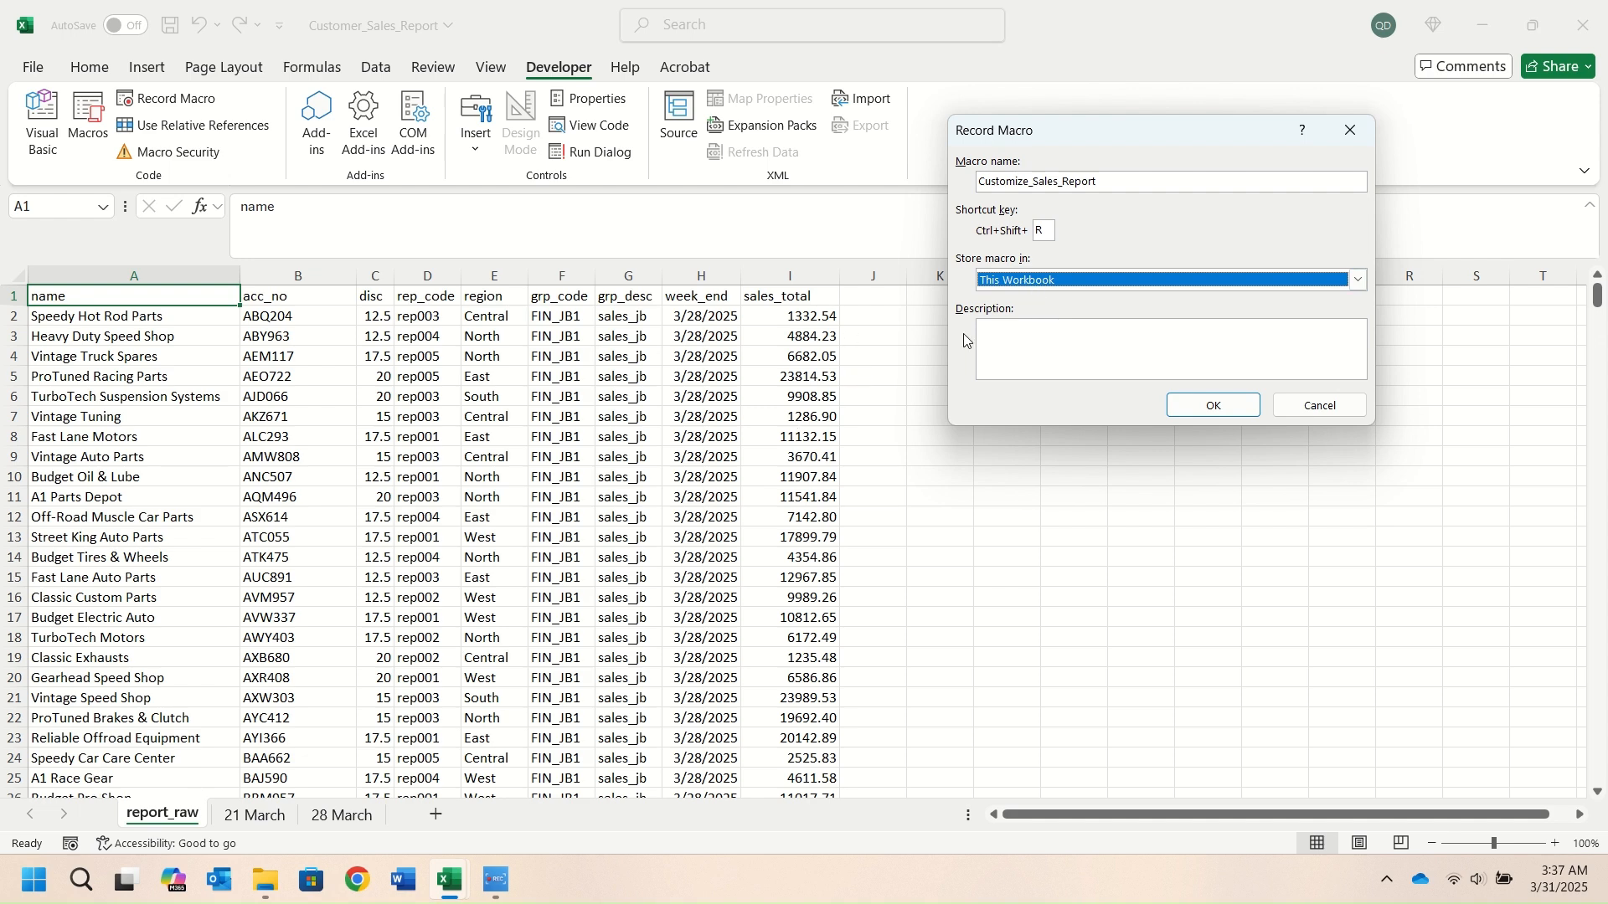
pyautogui.click(1034, 287)
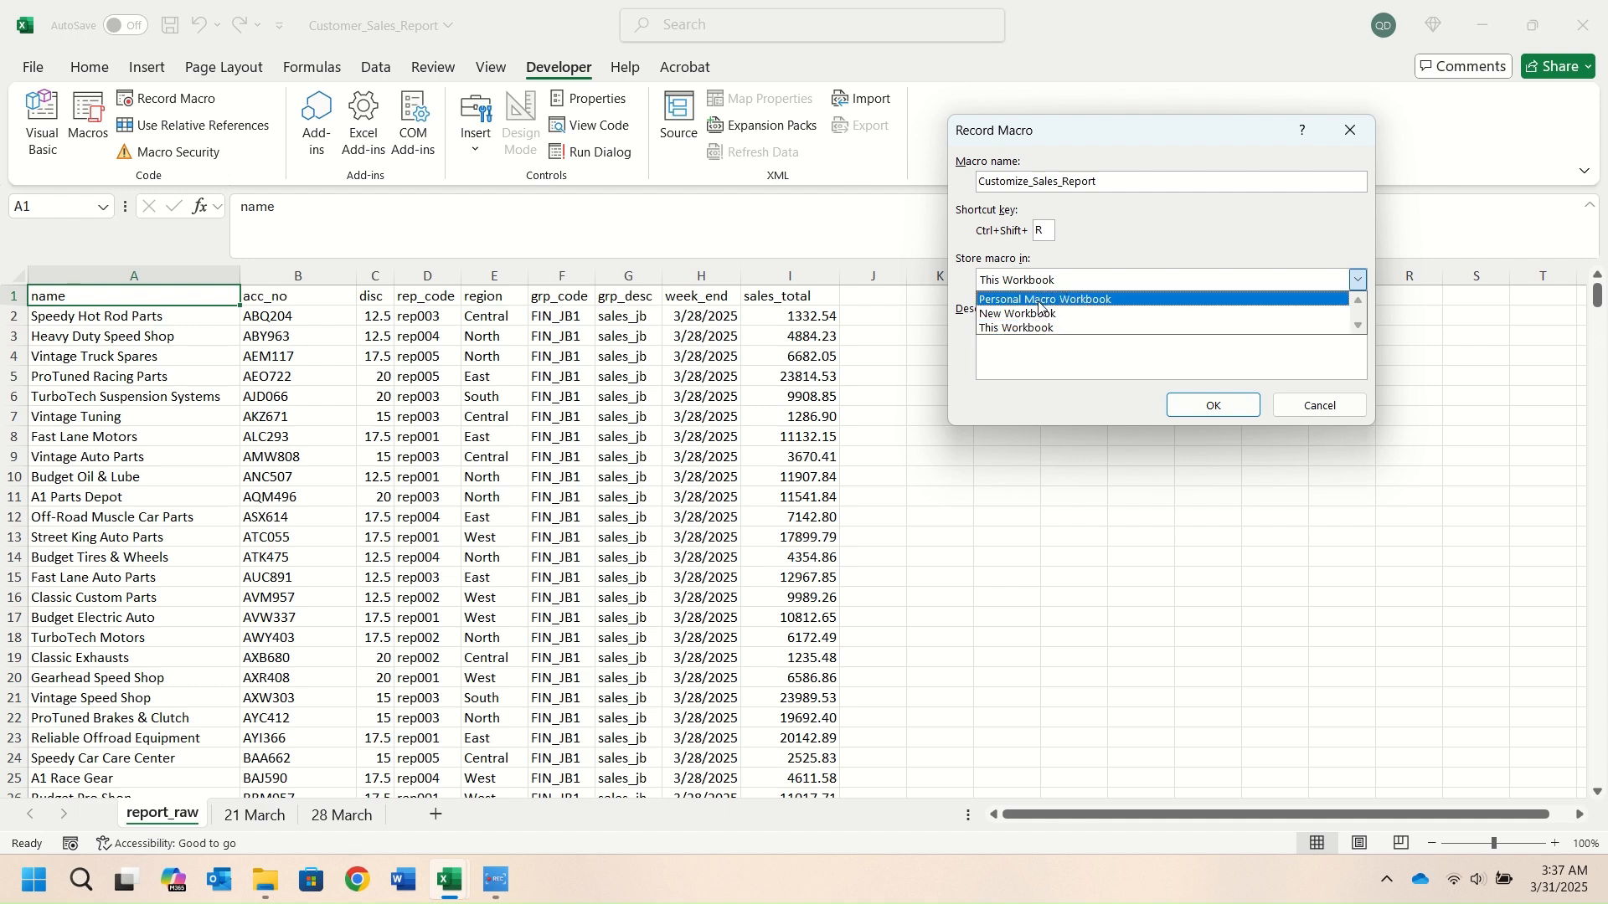
pyautogui.click(1041, 300)
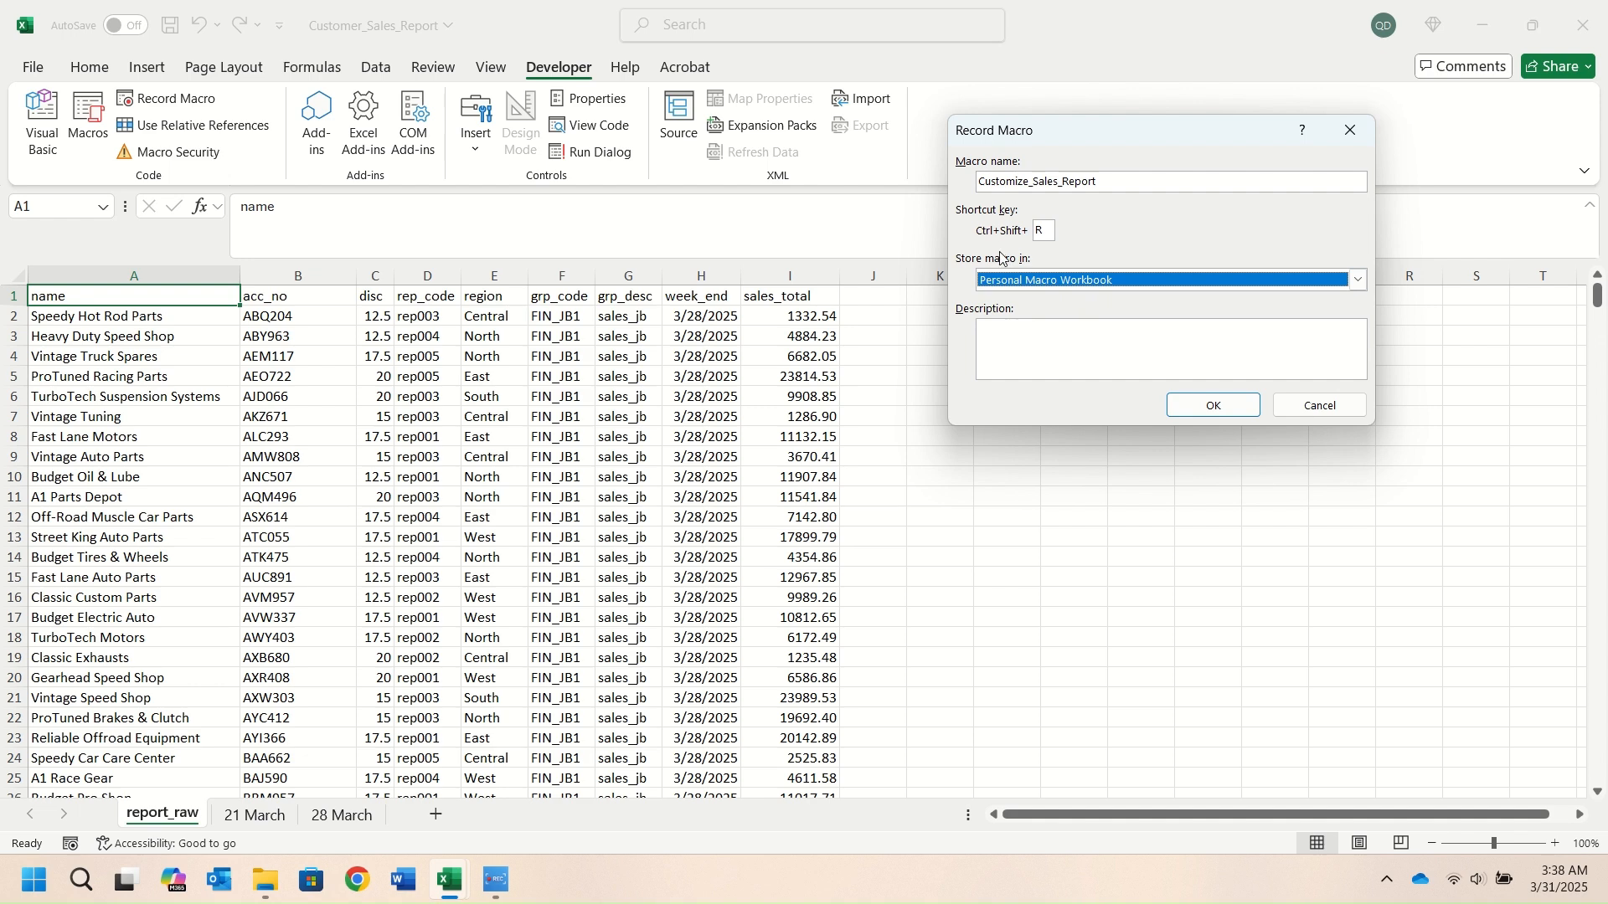
# Describe the macro as "Customize report from raw date to correct format" and start the recording
pyautogui.click(1052, 344)
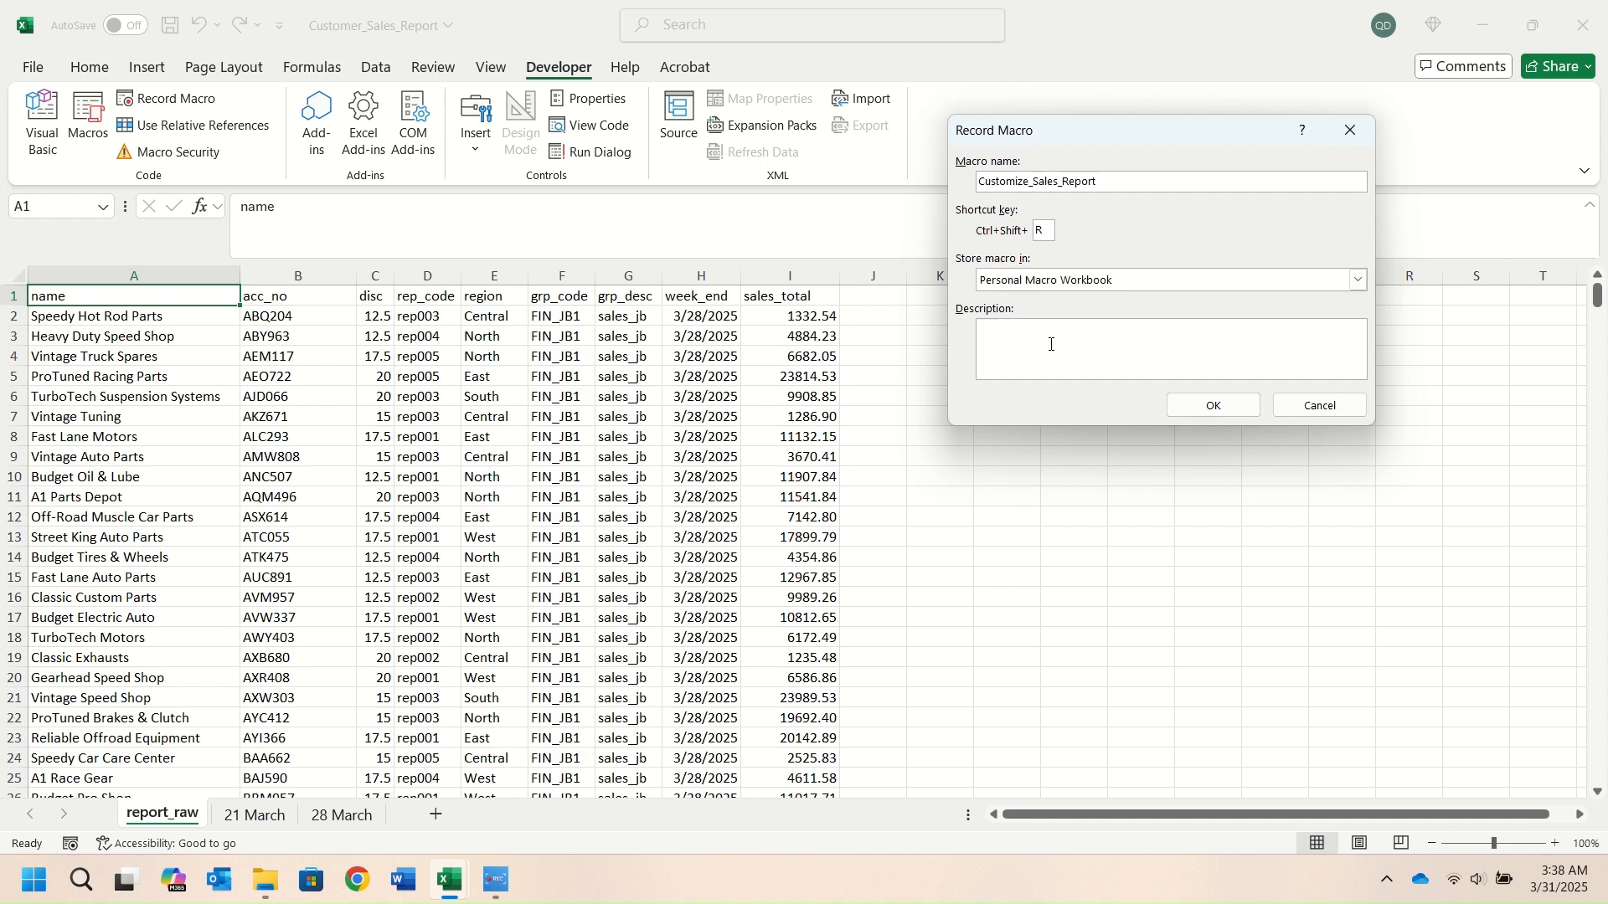
pyautogui.write('Customize')
pyautogui.write(' report from raw')
pyautogui.write(' date')
pyautogui.write(' to')
pyautogui.write(' correc')
pyautogui.write('t format')
pyautogui.click(1212, 405)
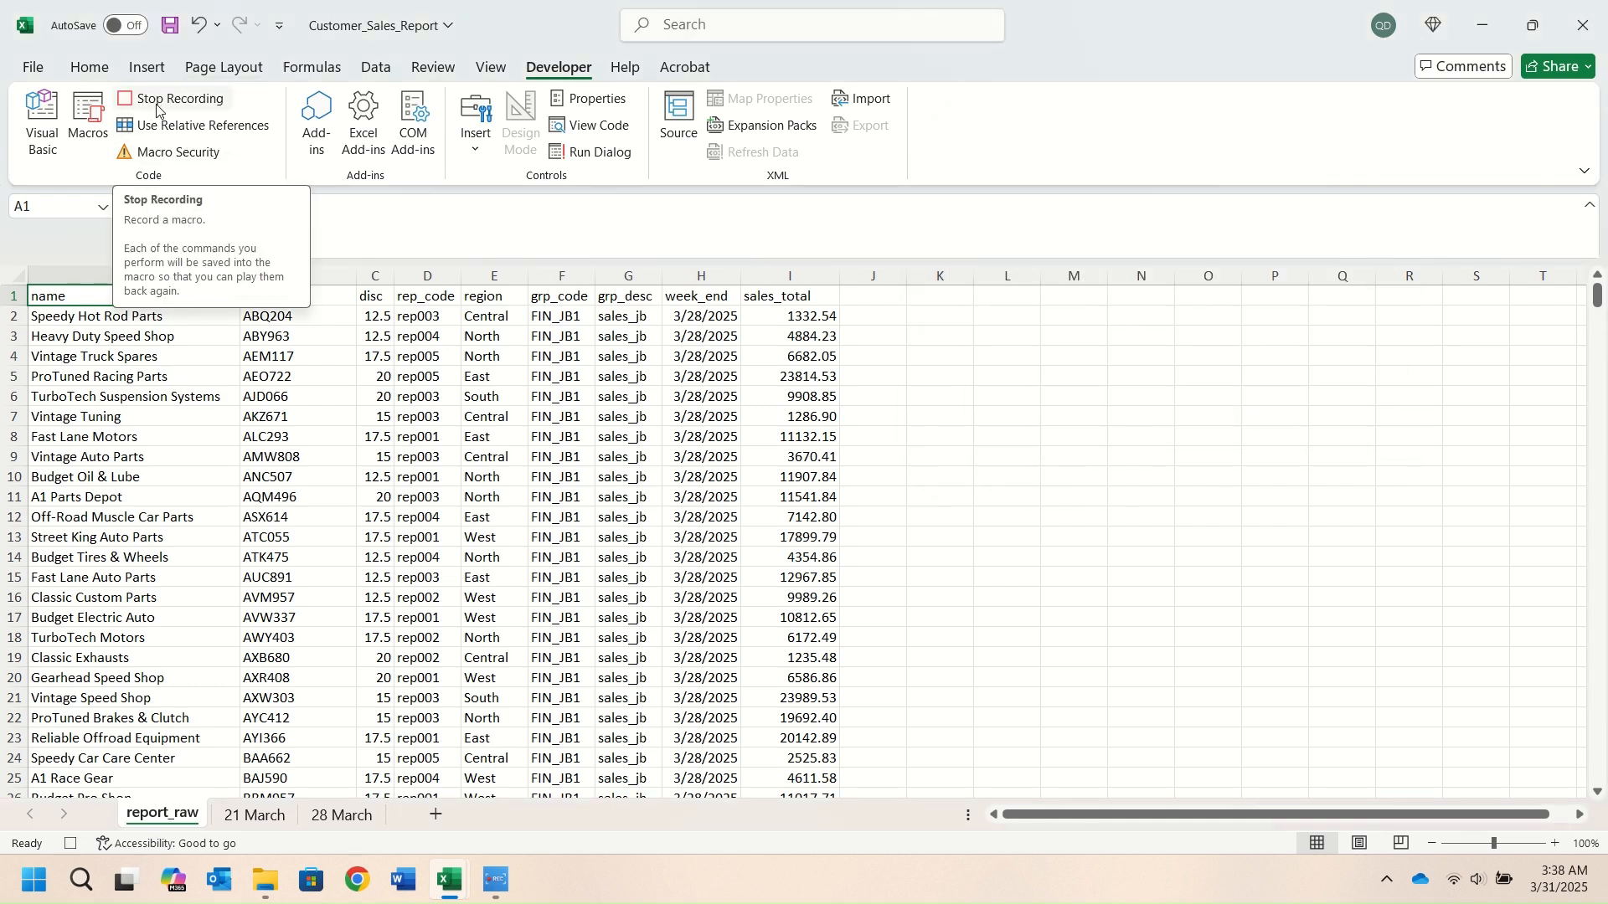
# Insert a blank row above the headers and begin a title formula in A1 with the text "Sales Report For Week Ending"
pyautogui.rightClick(14, 296)
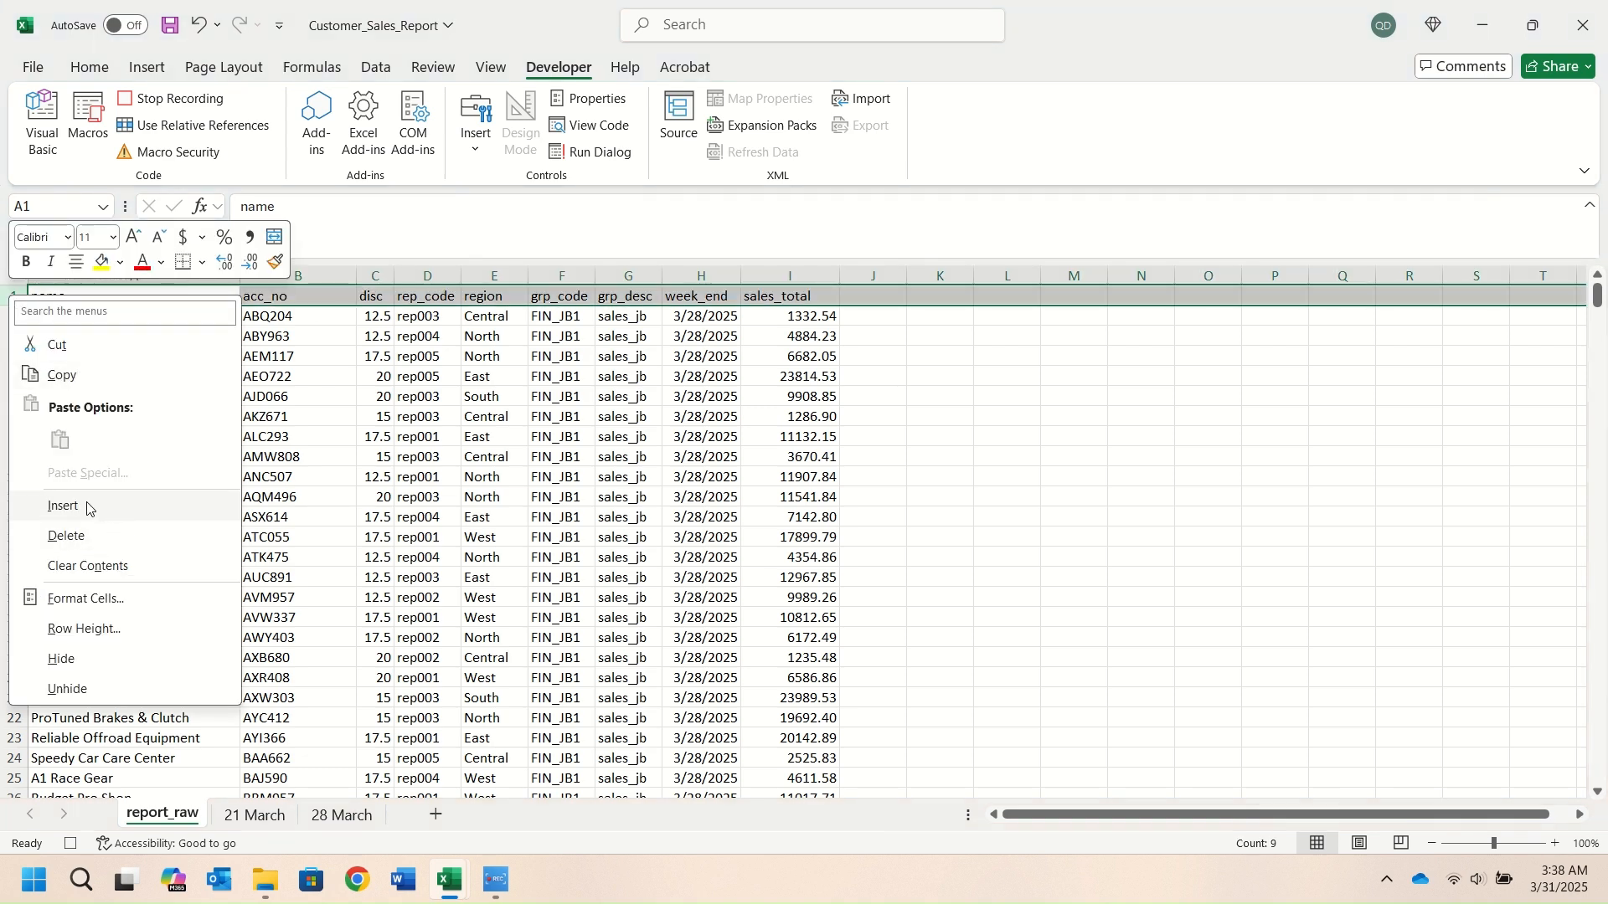
pyautogui.click(144, 504)
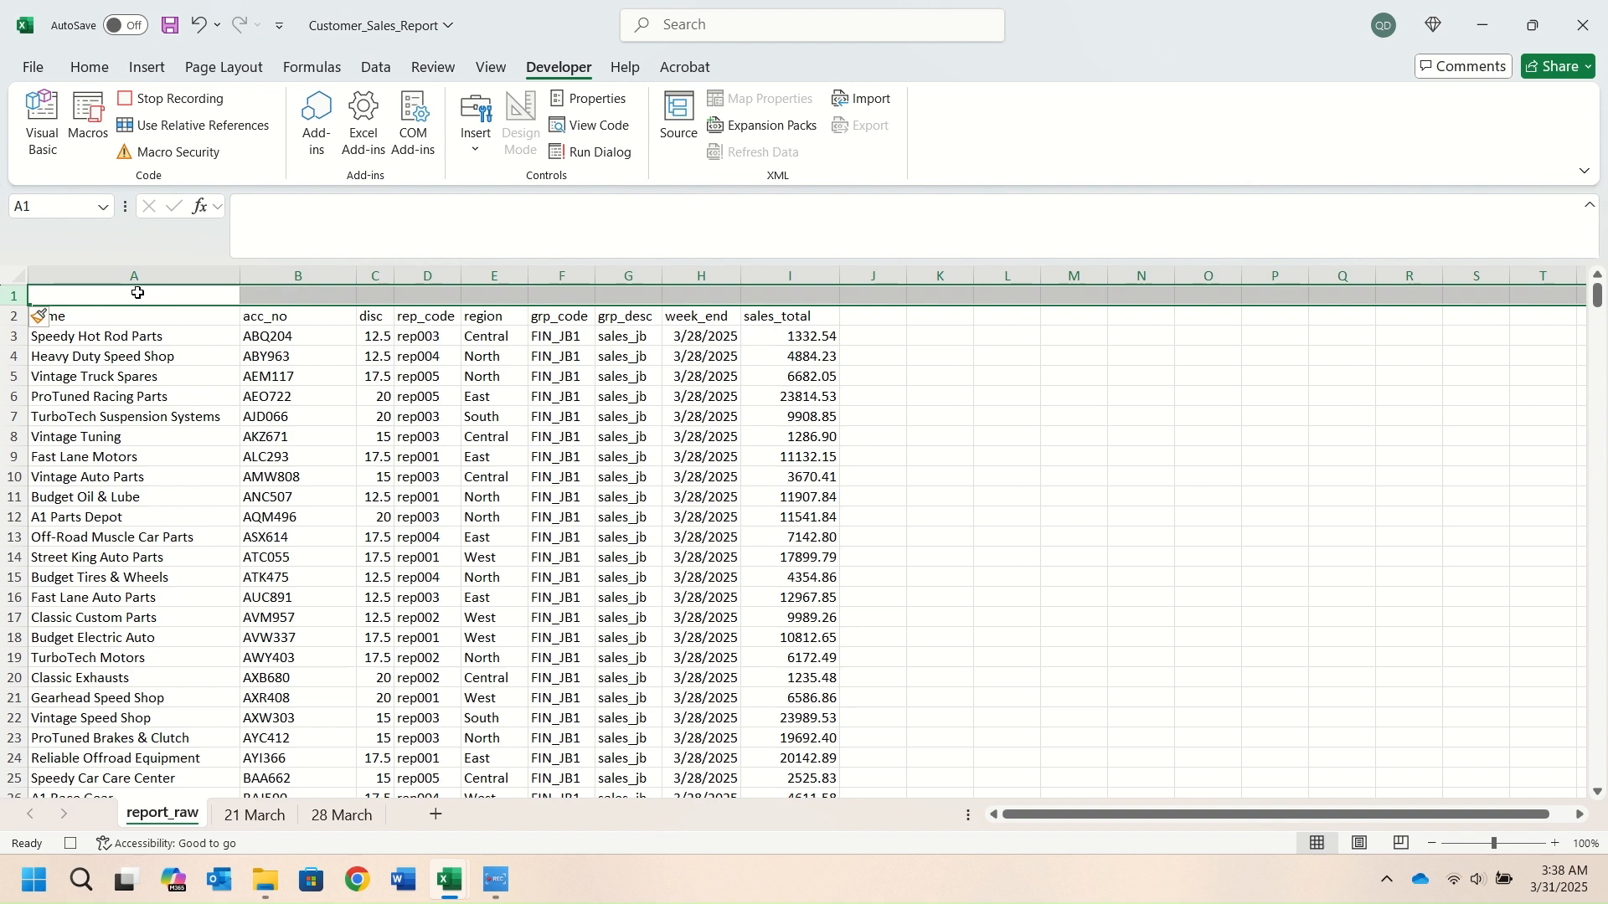
pyautogui.click(136, 292)
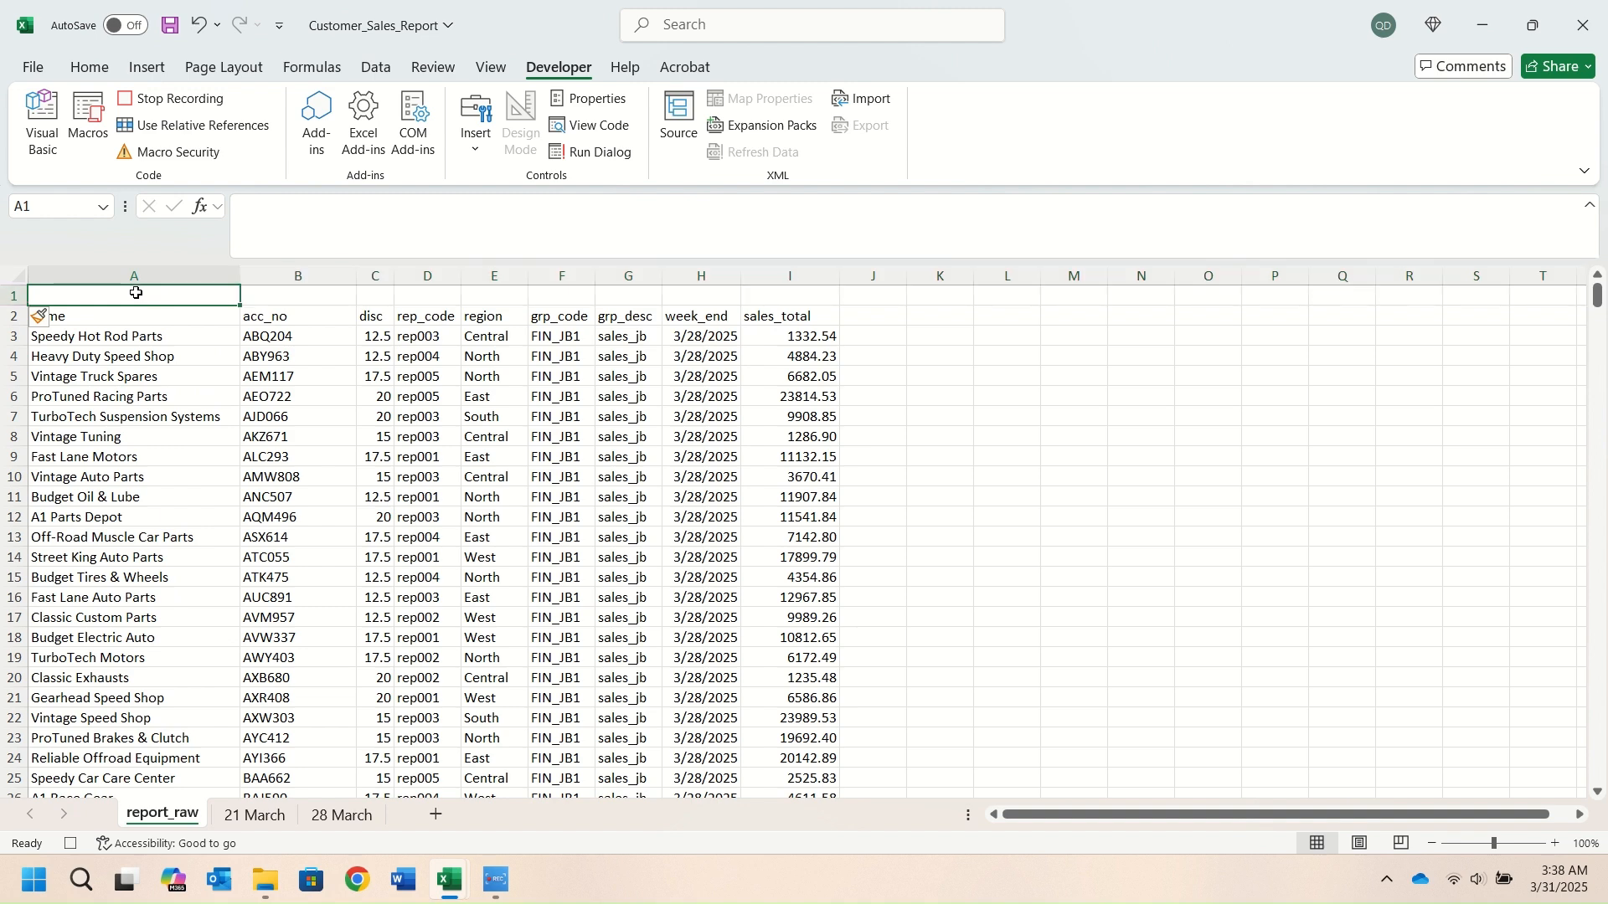
pyautogui.write('=')
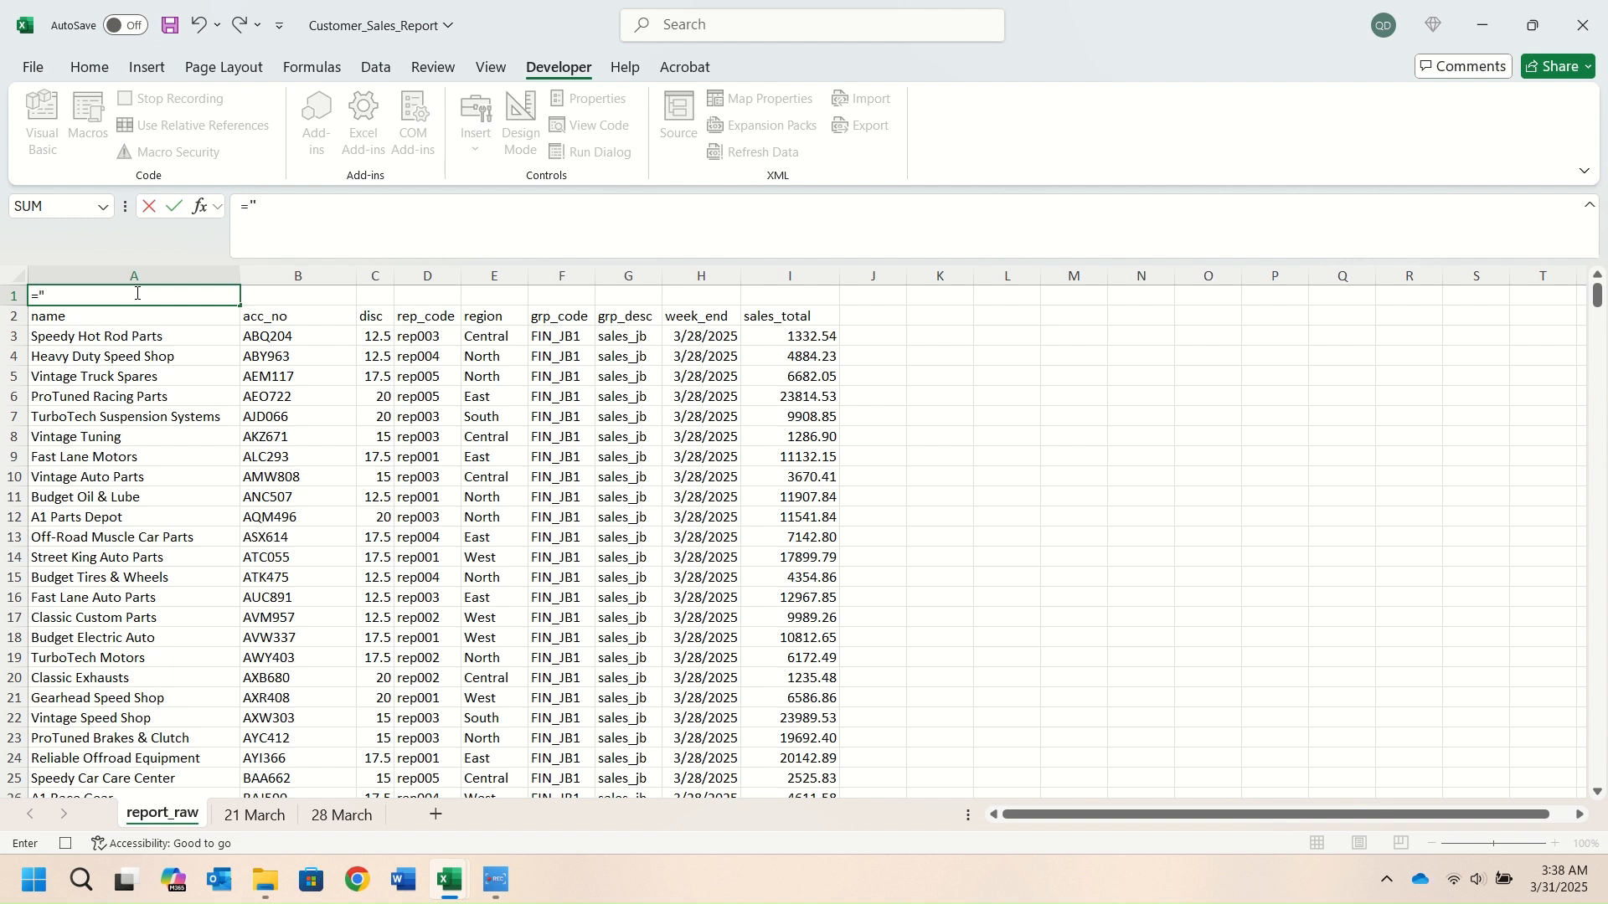
pyautogui.write('"Weekly Sales Report')
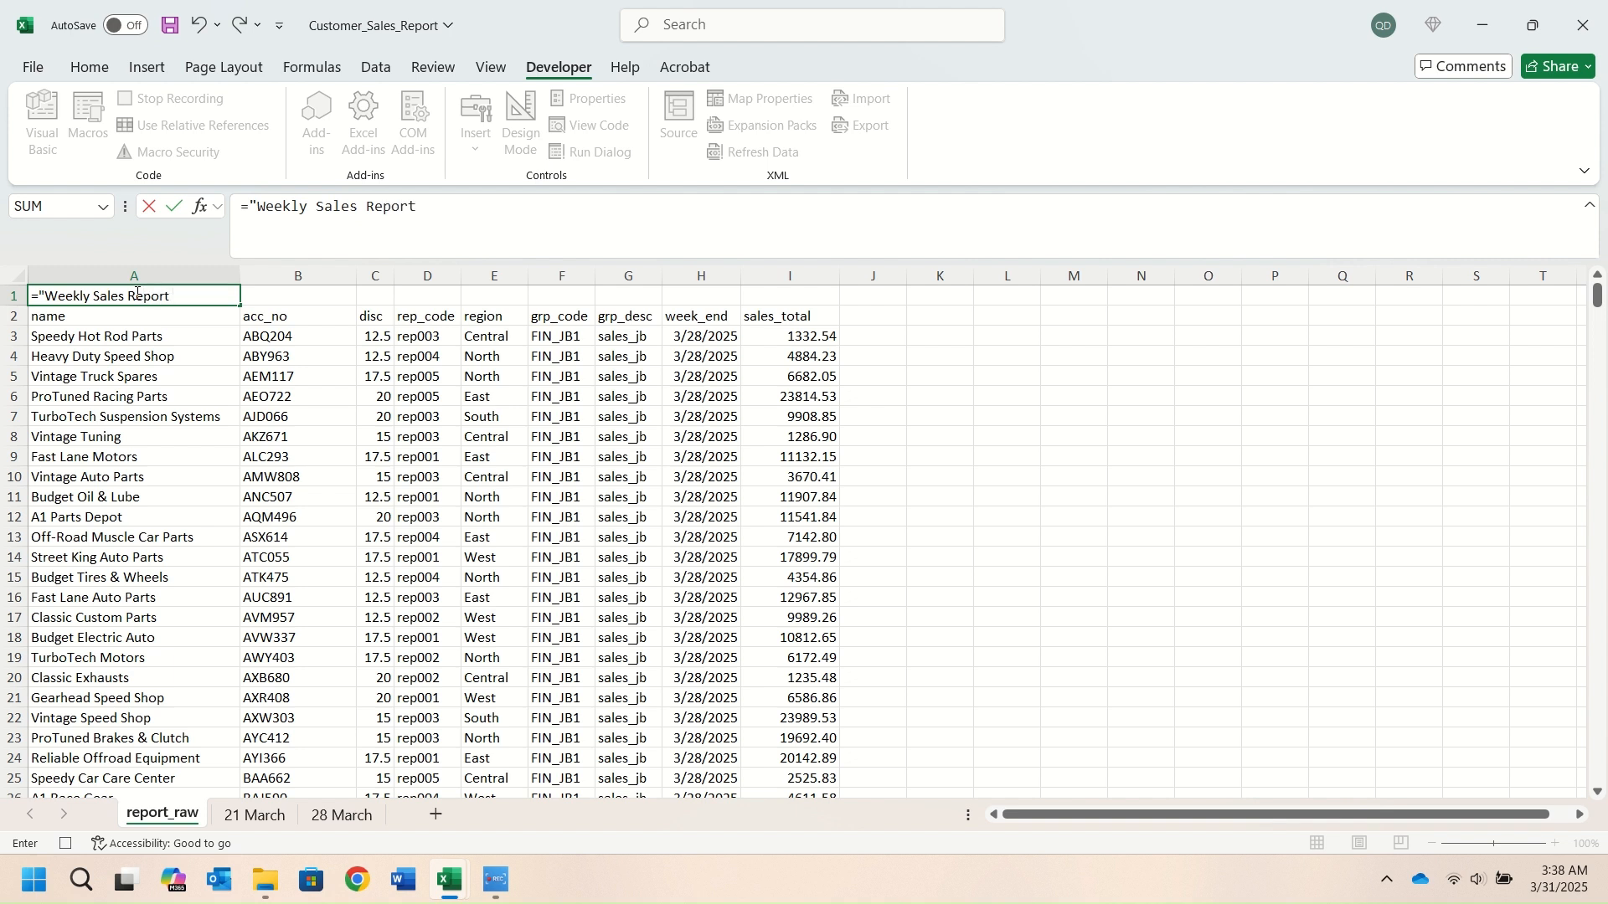
pyautogui.click(94, 292)
pyautogui.press('BackSpace')
pyautogui.press('BackSpace')
pyautogui.press('BackSpace')
pyautogui.press('BackSpace')
pyautogui.press('BackSpace')
pyautogui.press('BackSpace')
pyautogui.press('BackSpace')
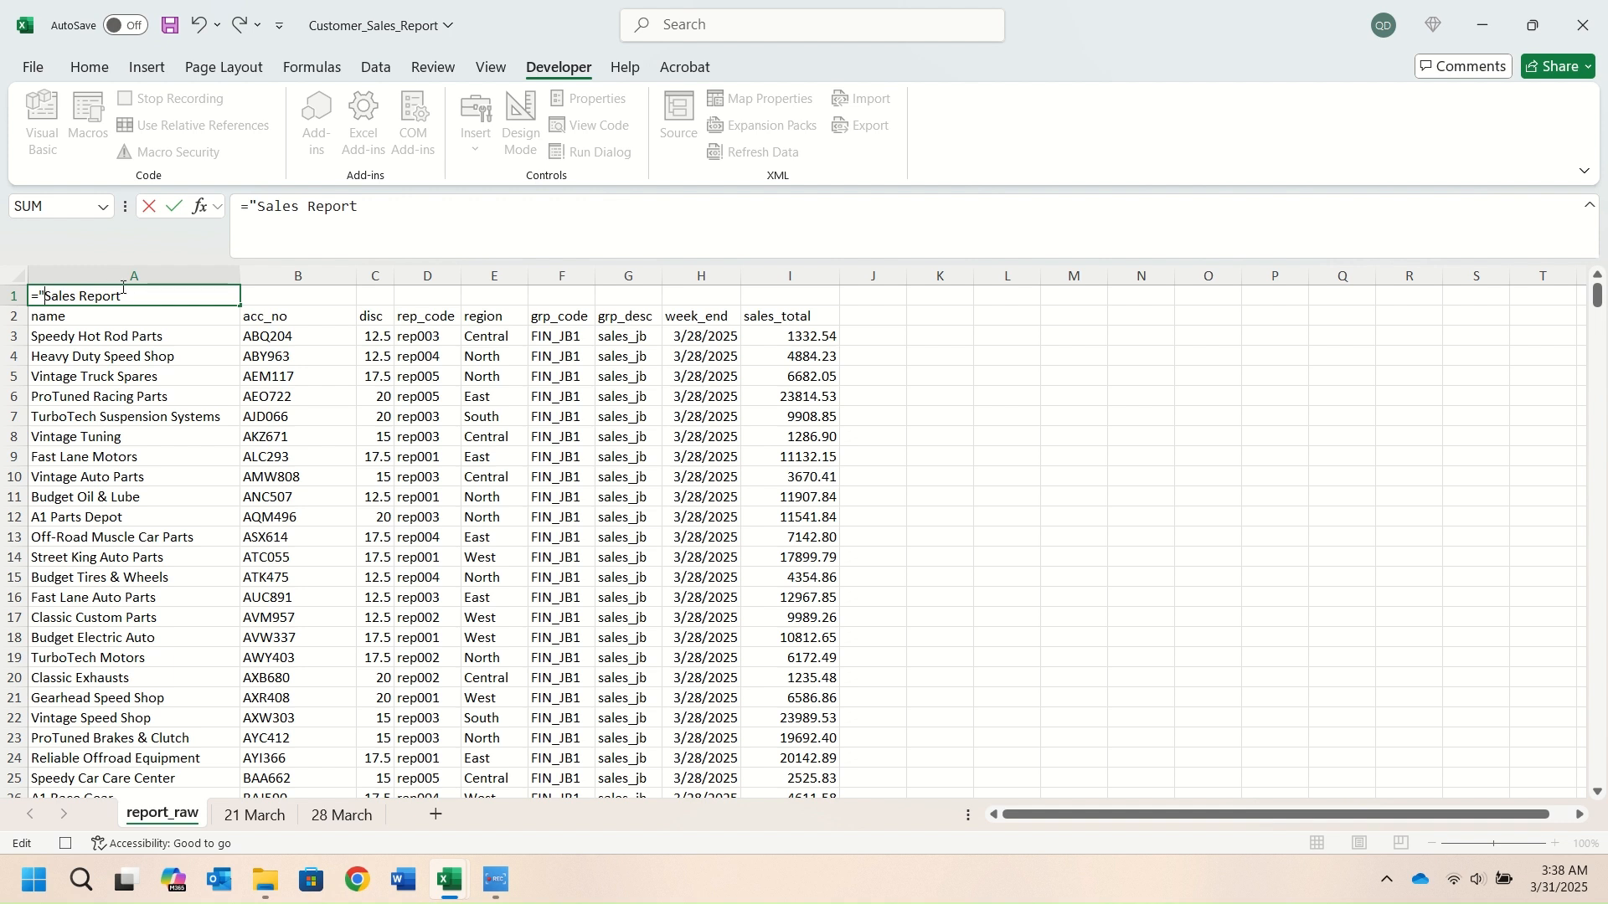
pyautogui.write('For Week Ending')
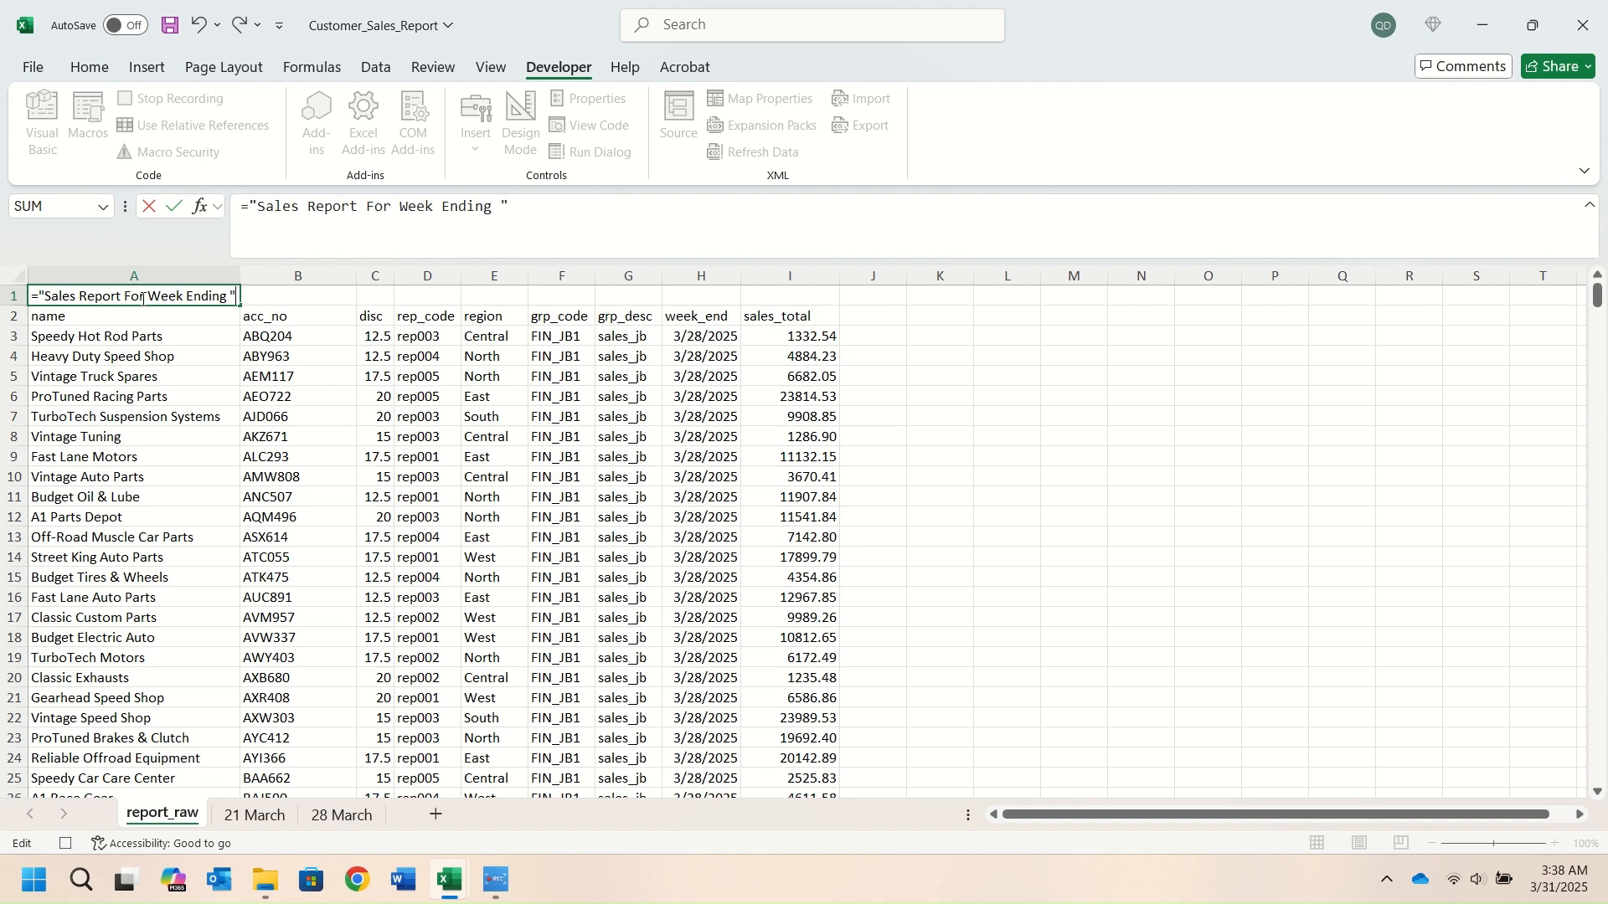
# Complete the A1 title formula by joining a trailing space and the date in H3, formatted with TEXT as "dd mmm yyyy"
pyautogui.write(' "&text(')
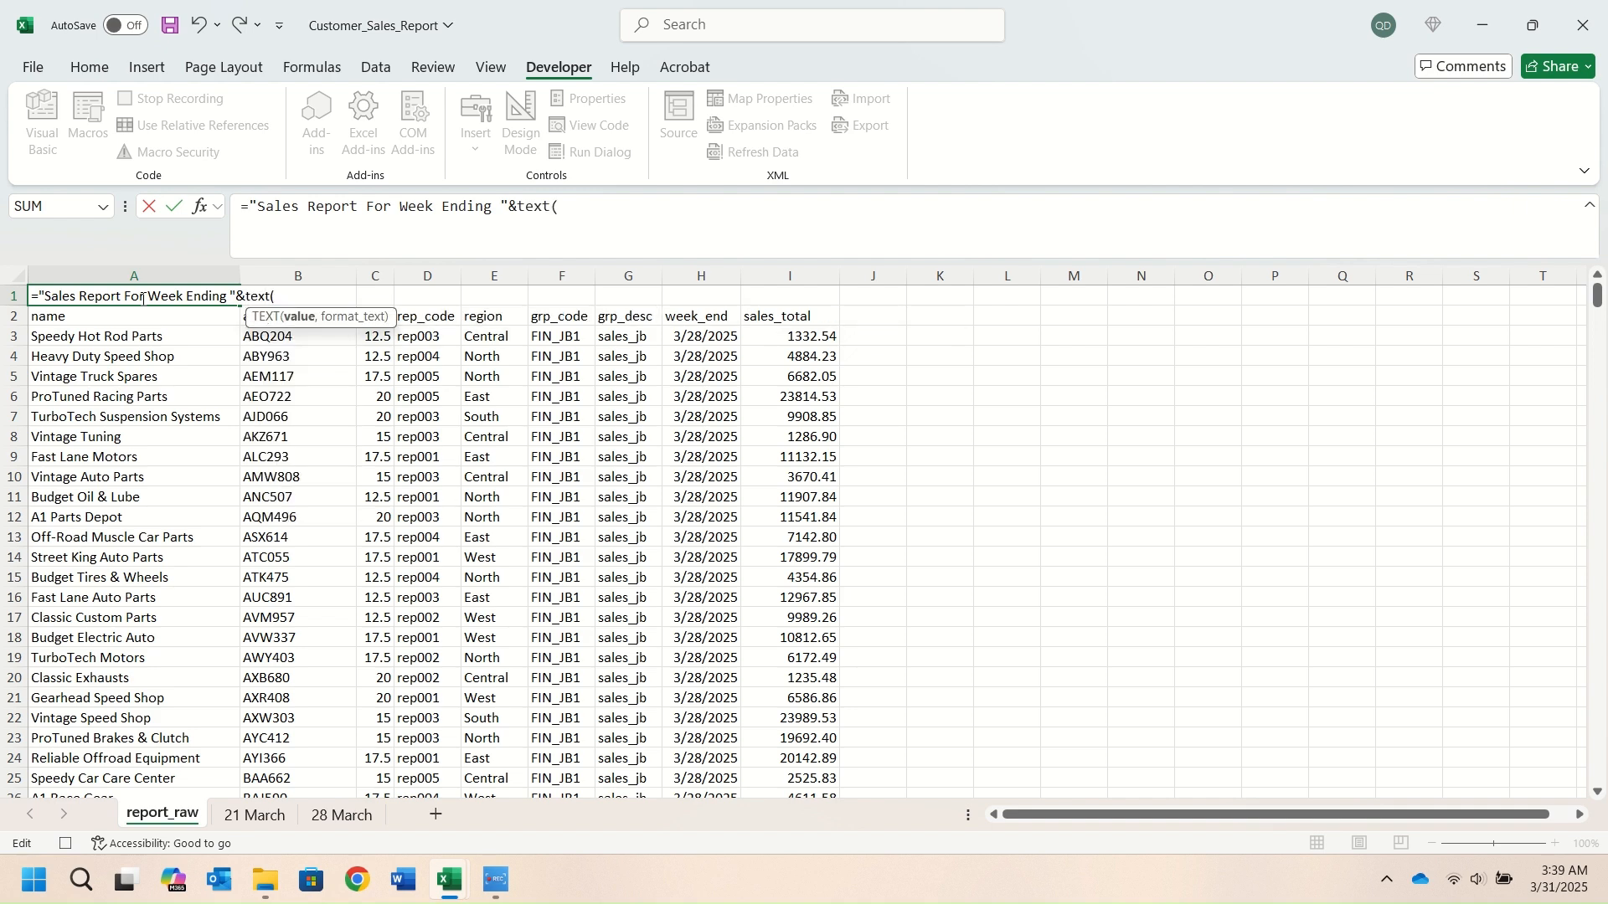
pyautogui.click(707, 337)
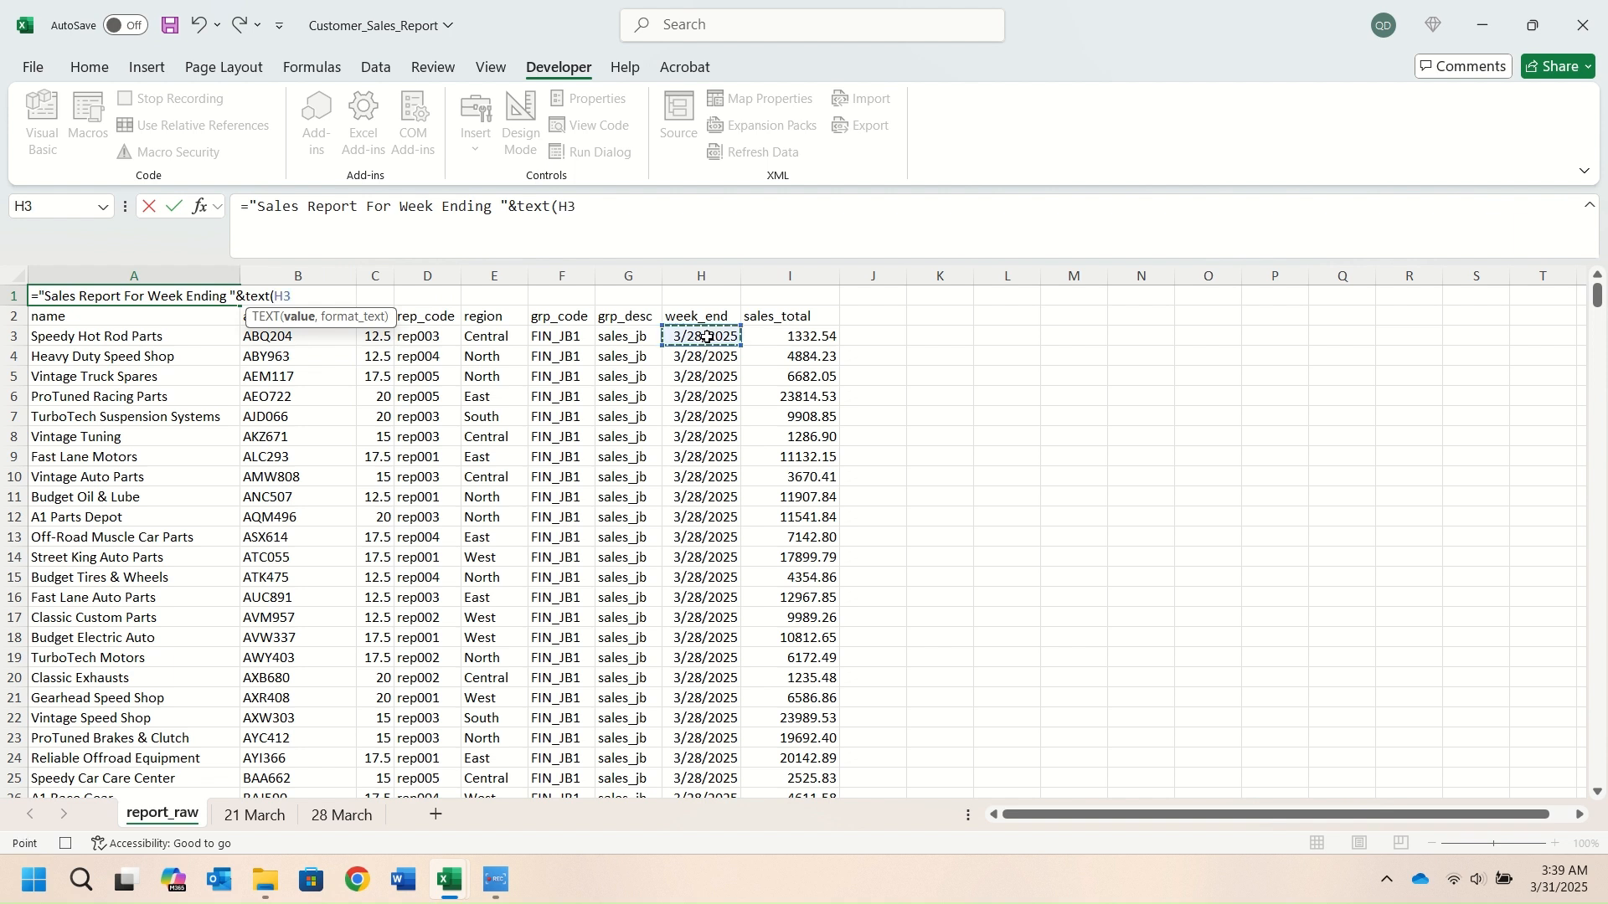
pyautogui.write(',"dd')
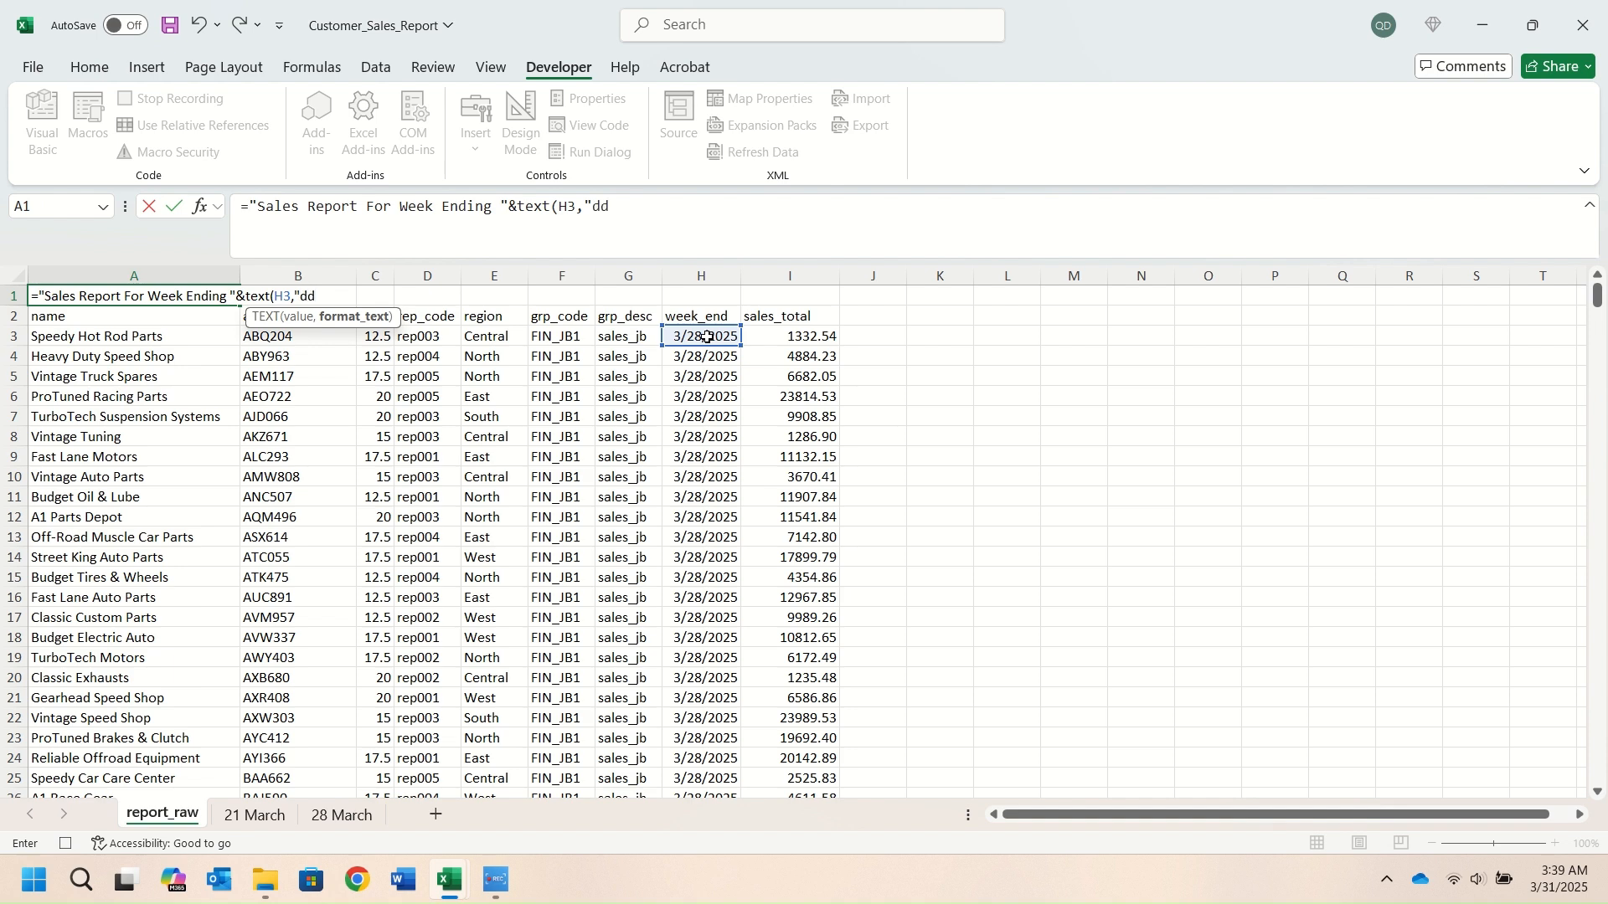
pyautogui.write(' mmm yyyy")')
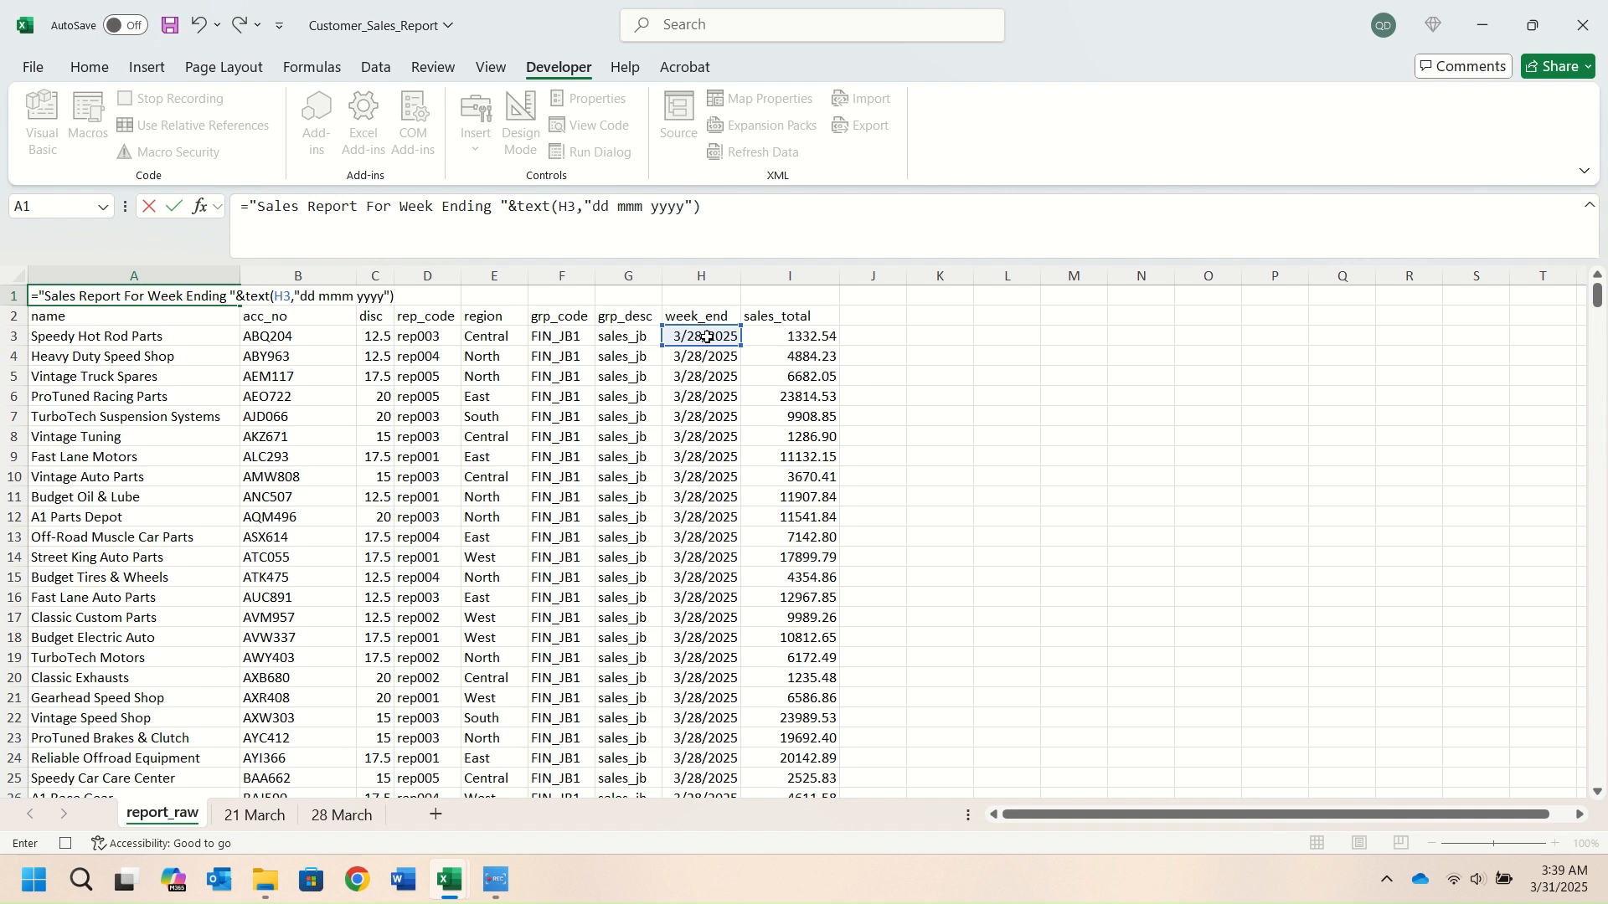
pyautogui.press('Return')
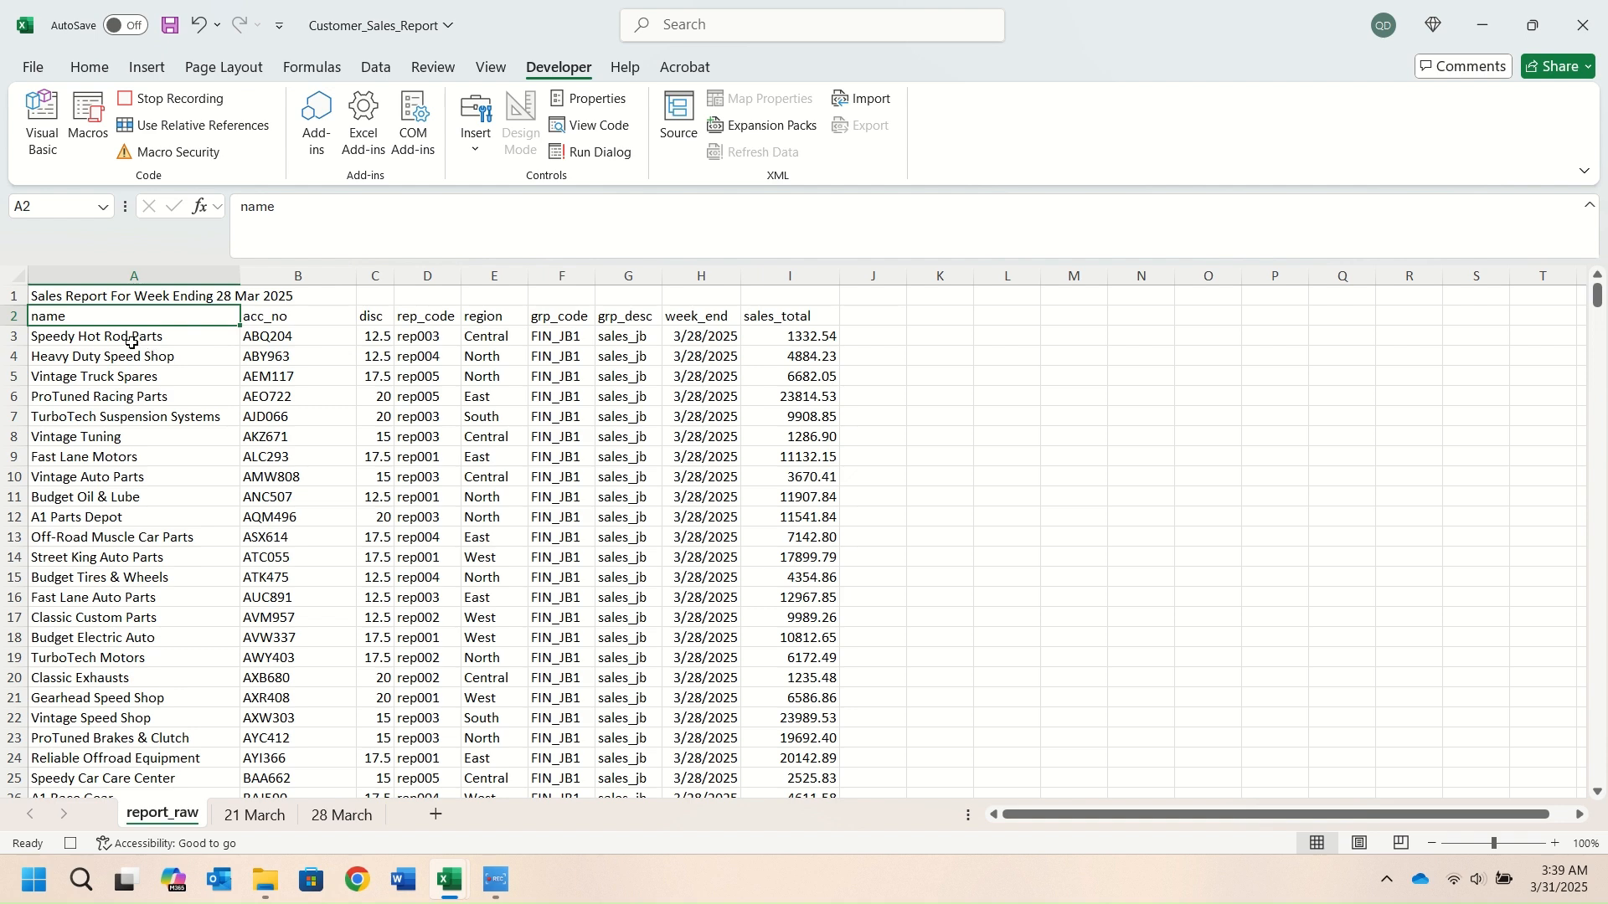
# Rename the headers in A2, B2 and C2 as "Customer Name", "Acc No" and "Discount"
pyautogui.write('Cust')
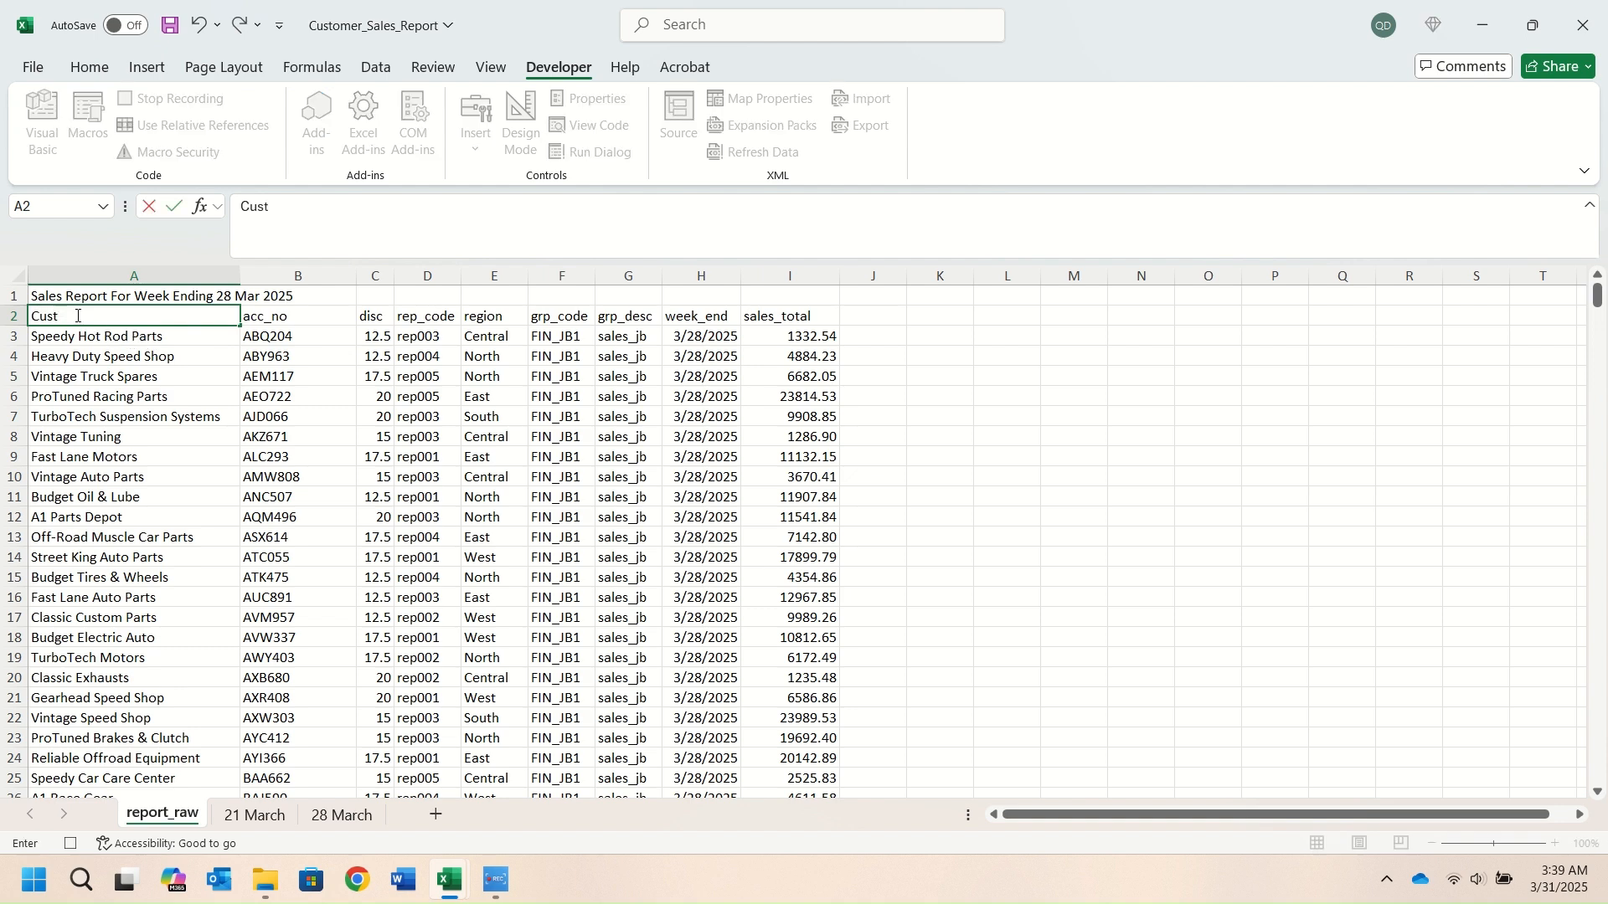
pyautogui.write('omer Name')
pyautogui.click(293, 316)
pyautogui.write('A')
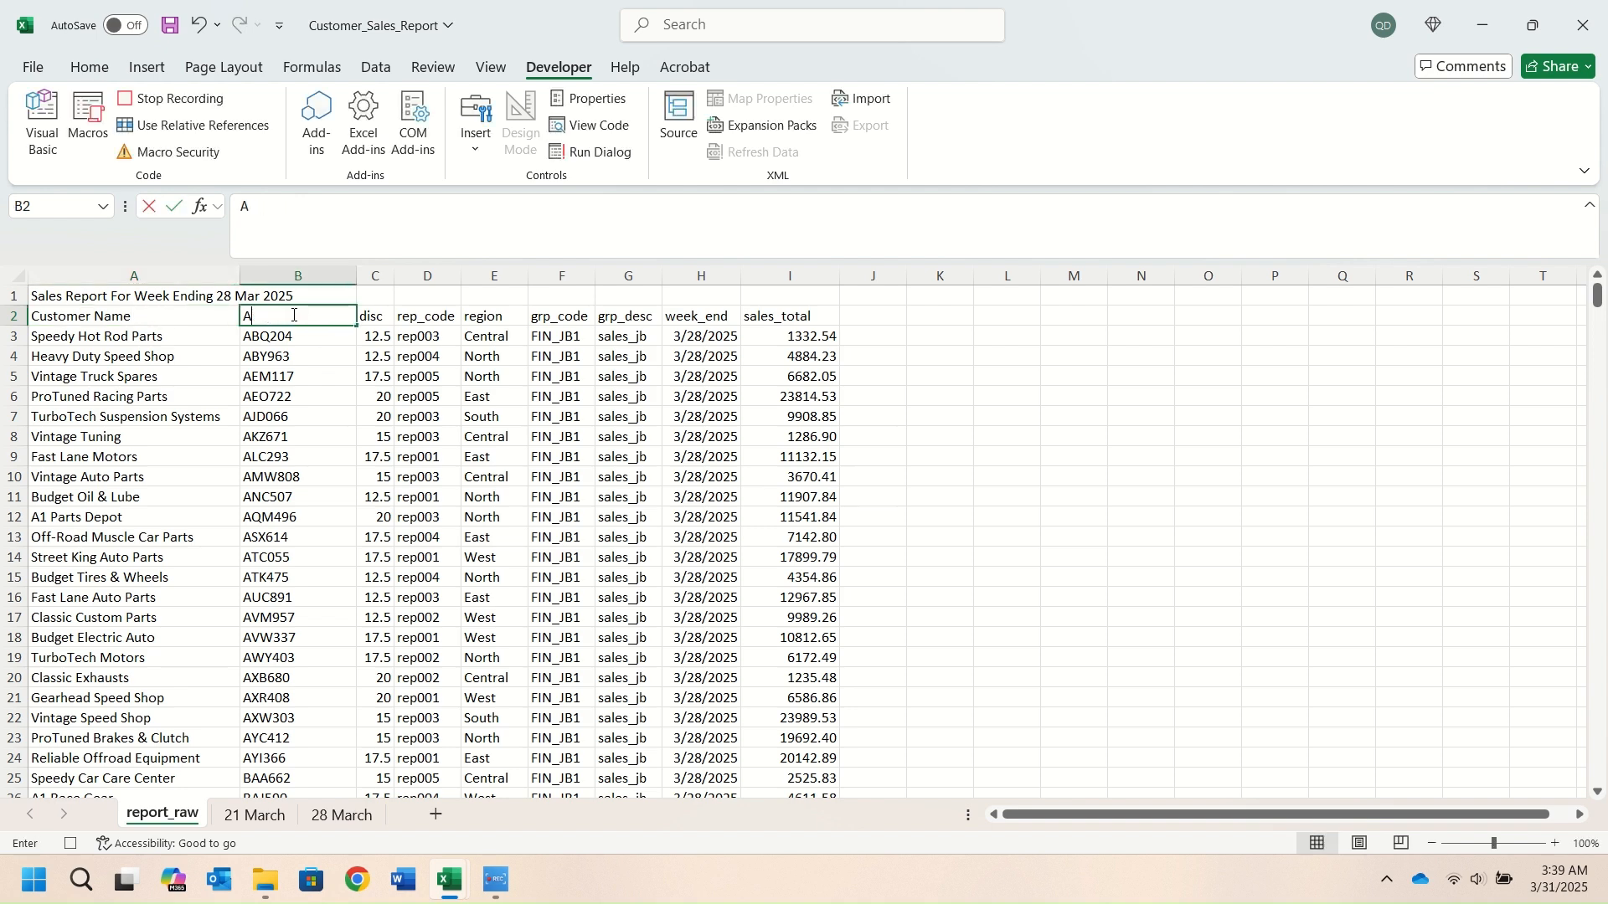
pyautogui.write('cc No')
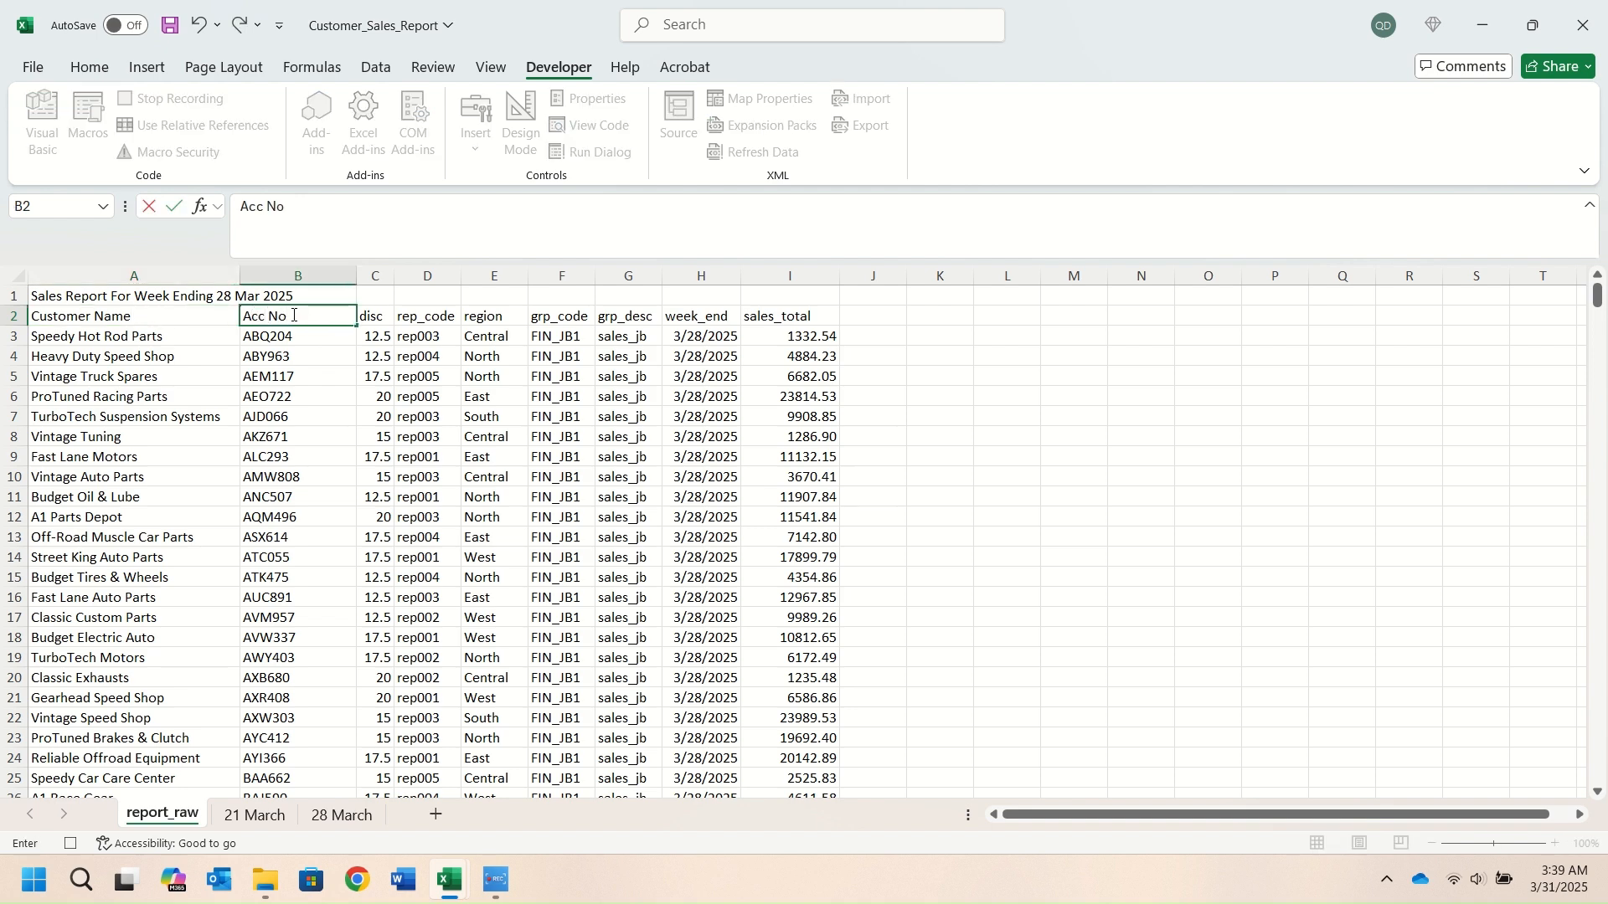
pyautogui.click(370, 317)
pyautogui.write('Discount')
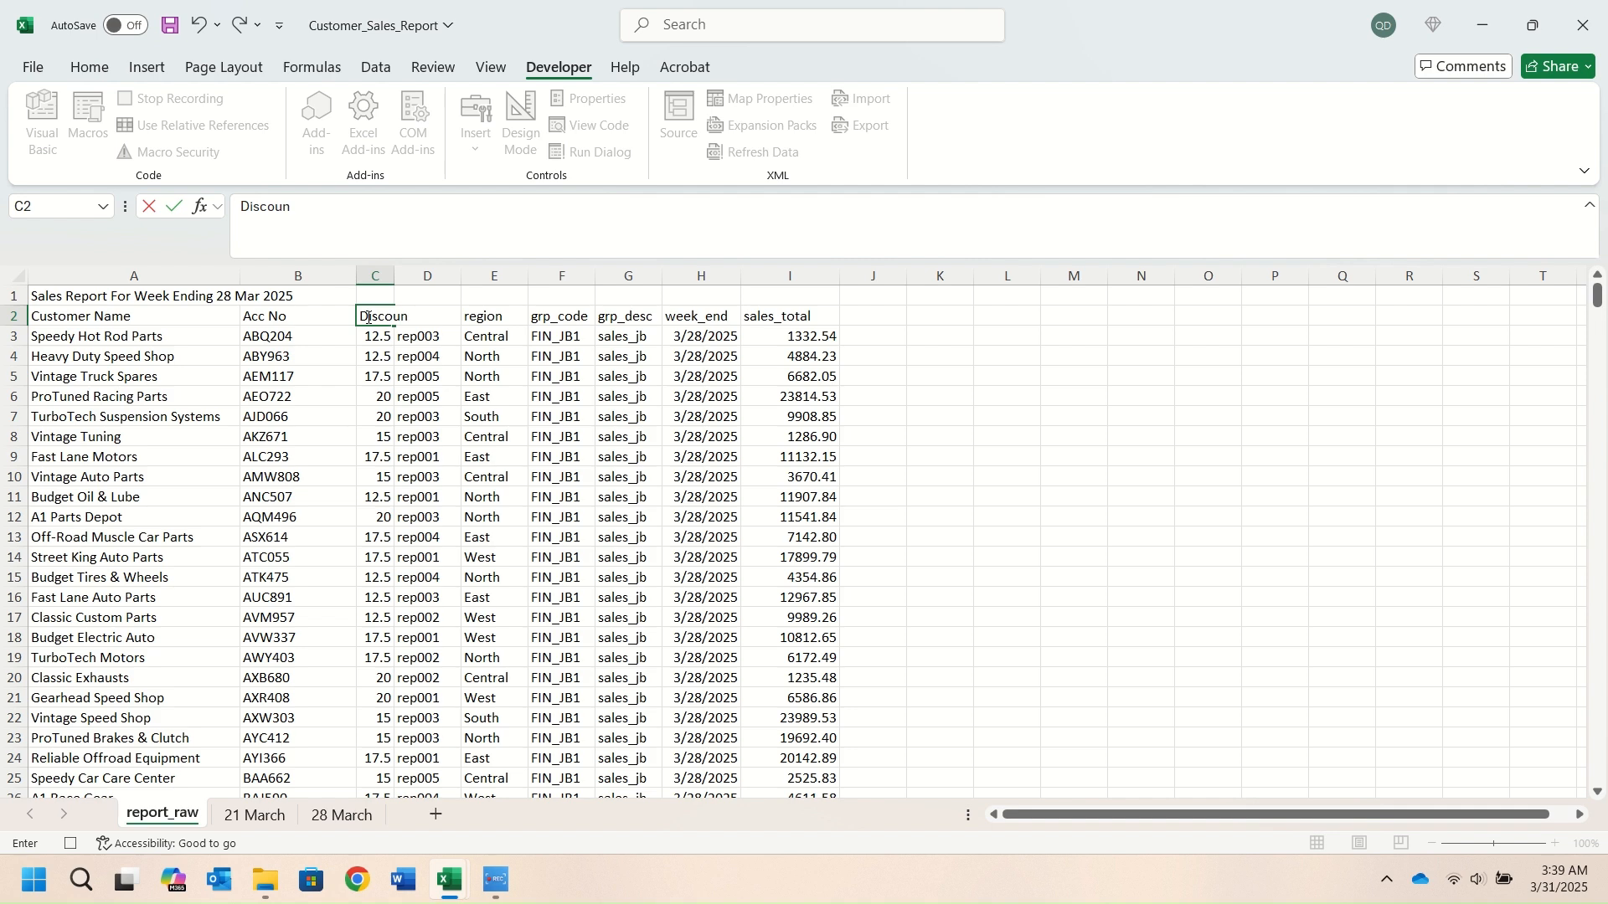
# Rename the header in E2 as "Region" and the header in I2 as "Weekly Total"
pyautogui.click(478, 324)
pyautogui.write('Region')
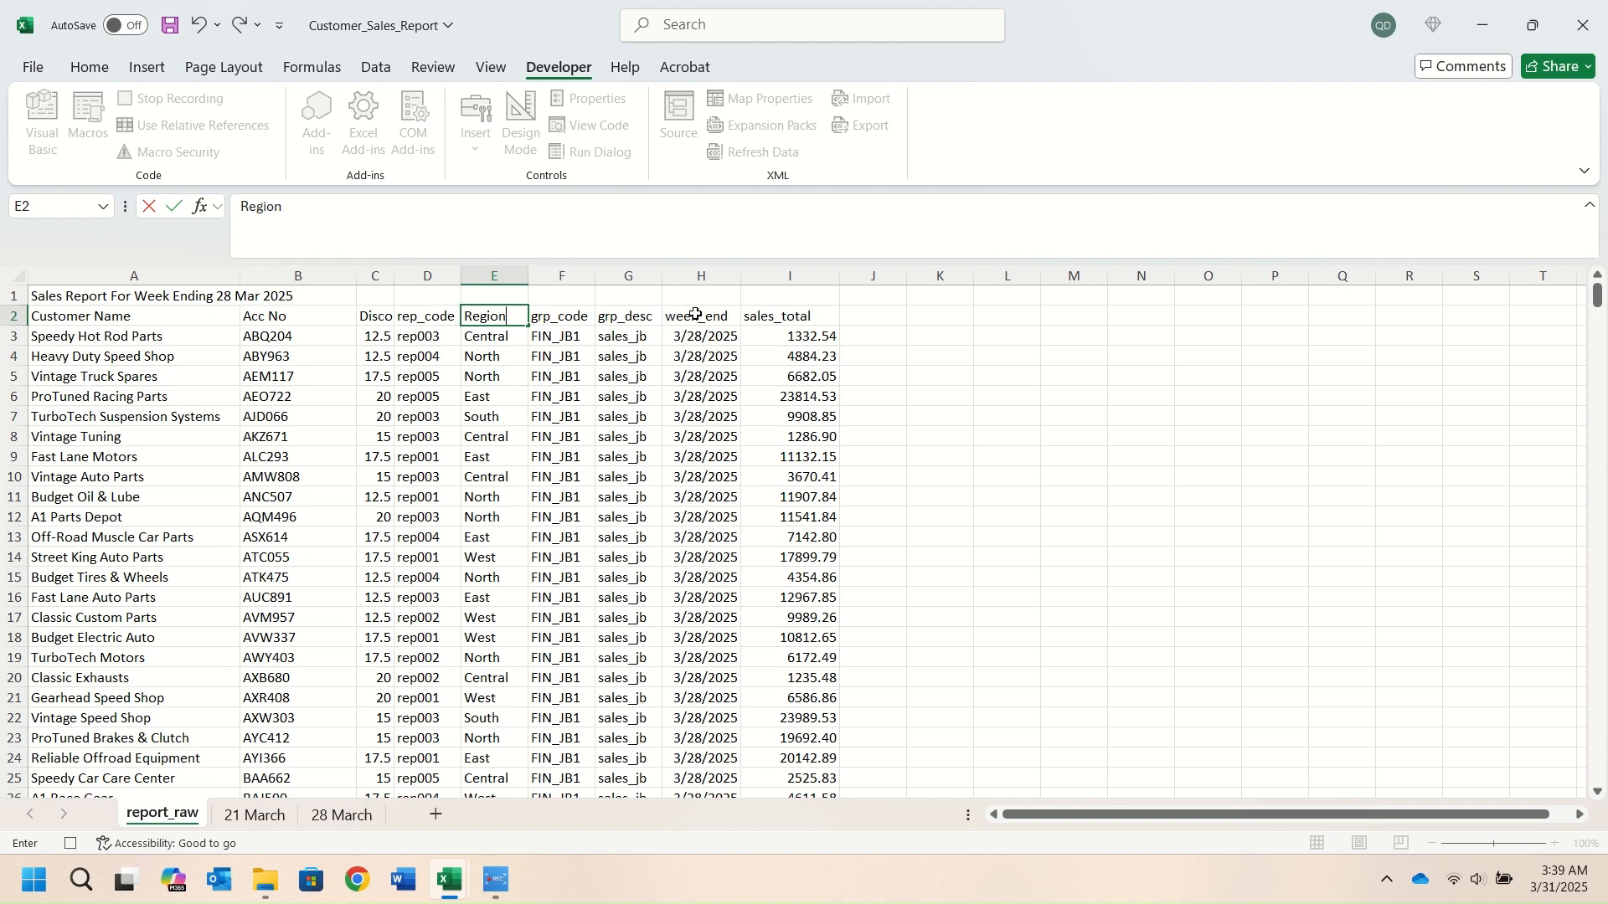
pyautogui.click(785, 320)
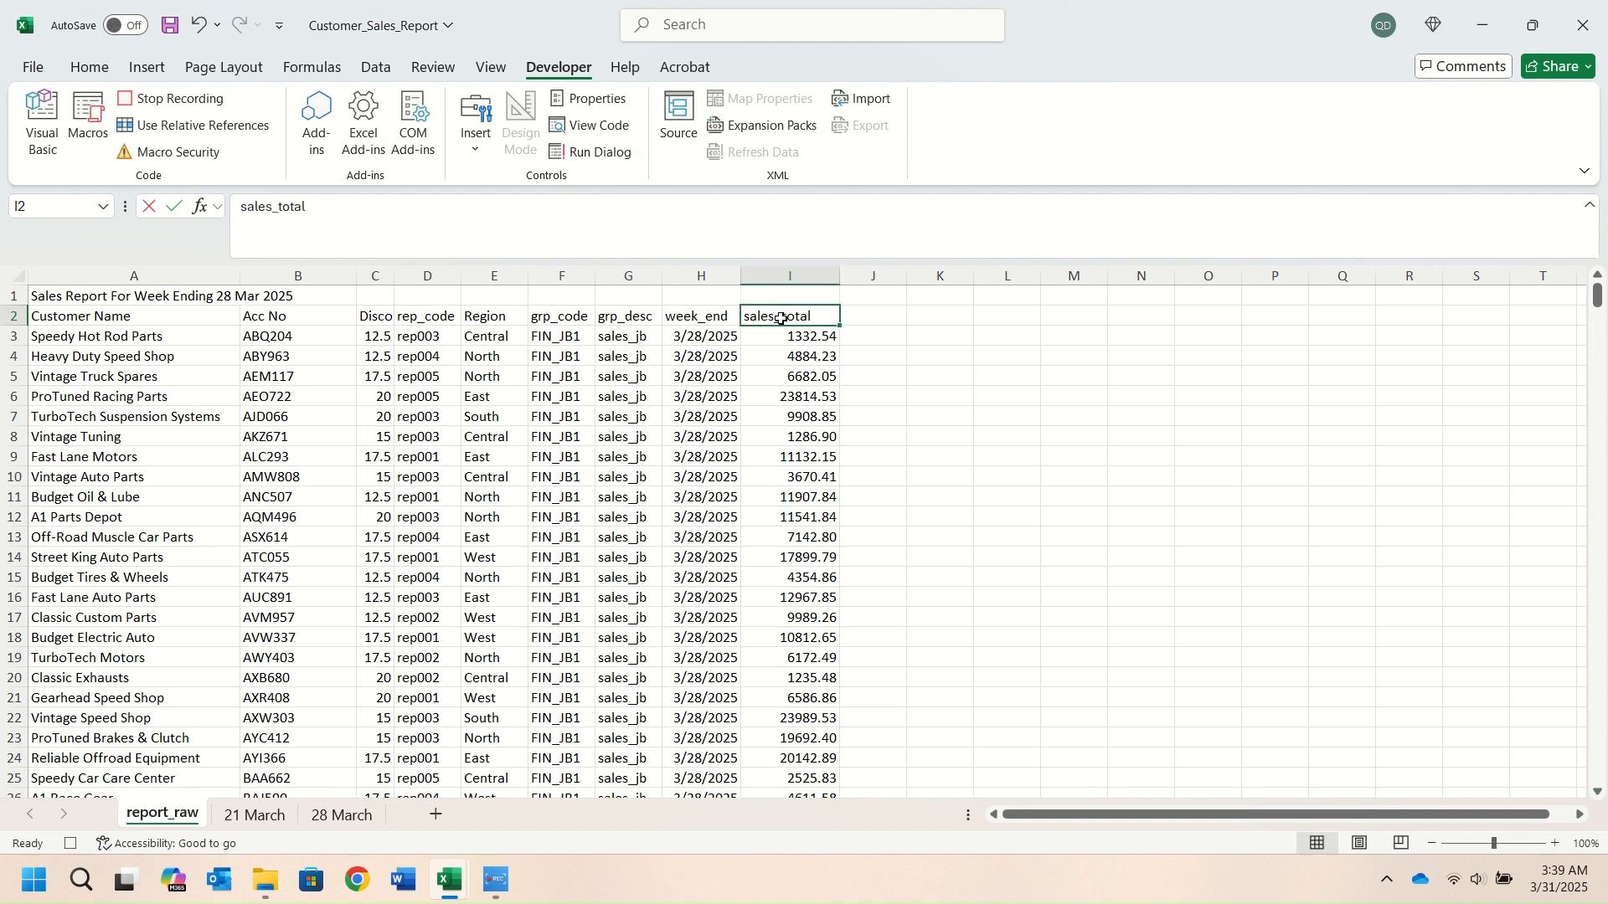
pyautogui.write('Weekly Total')
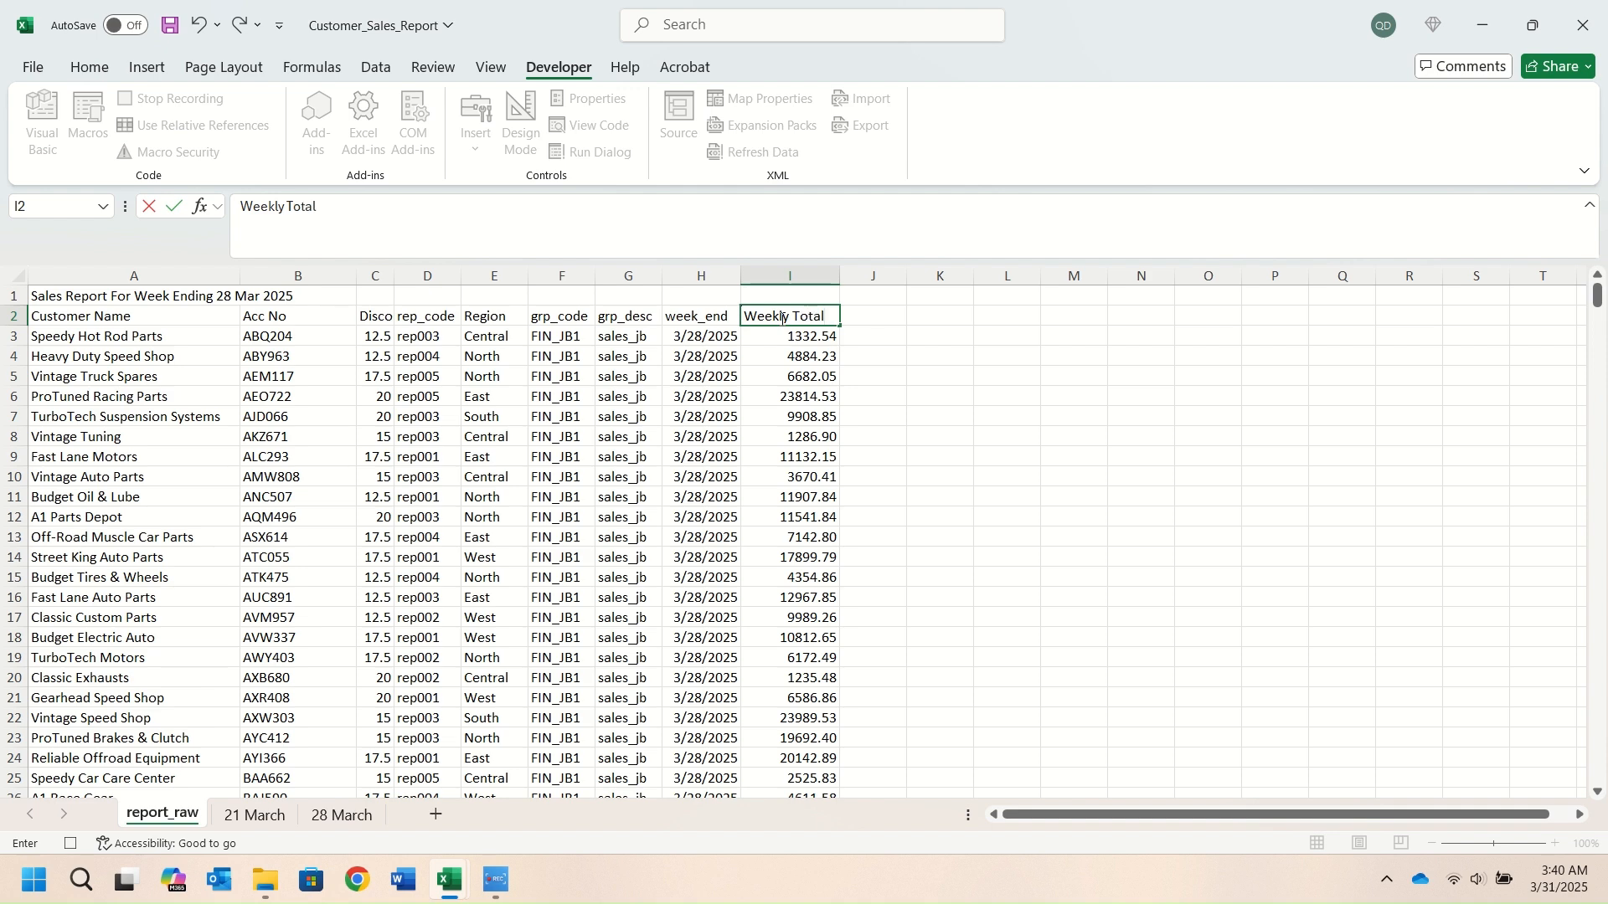
pyautogui.click(423, 355)
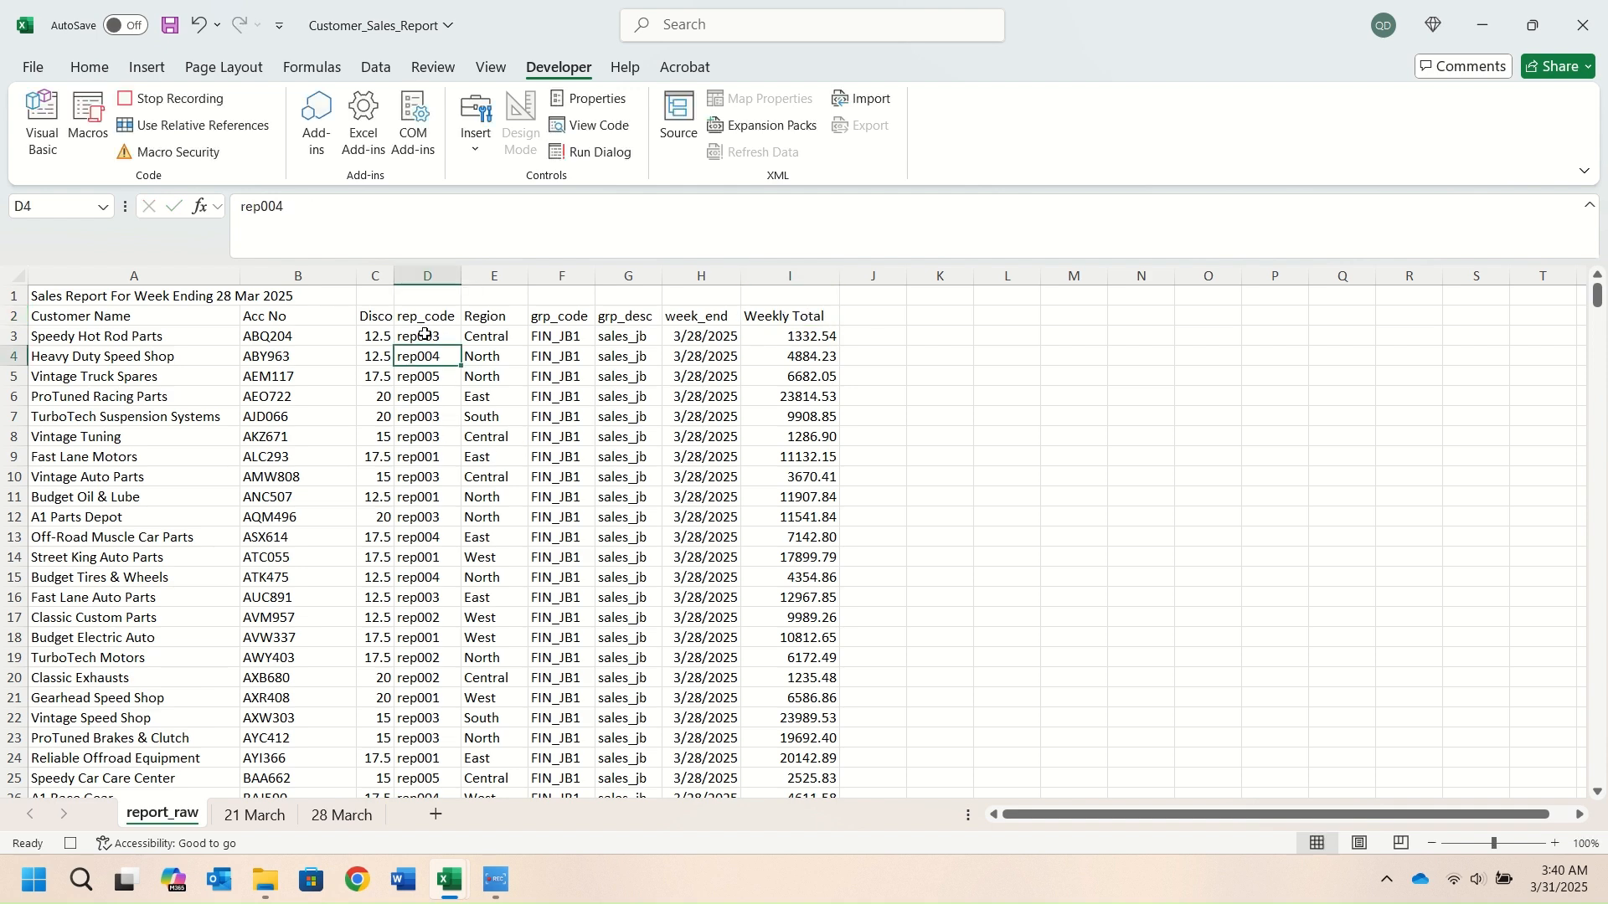
# Replace every rep001 code in column D with that sales rep's first name
pyautogui.click(434, 334)
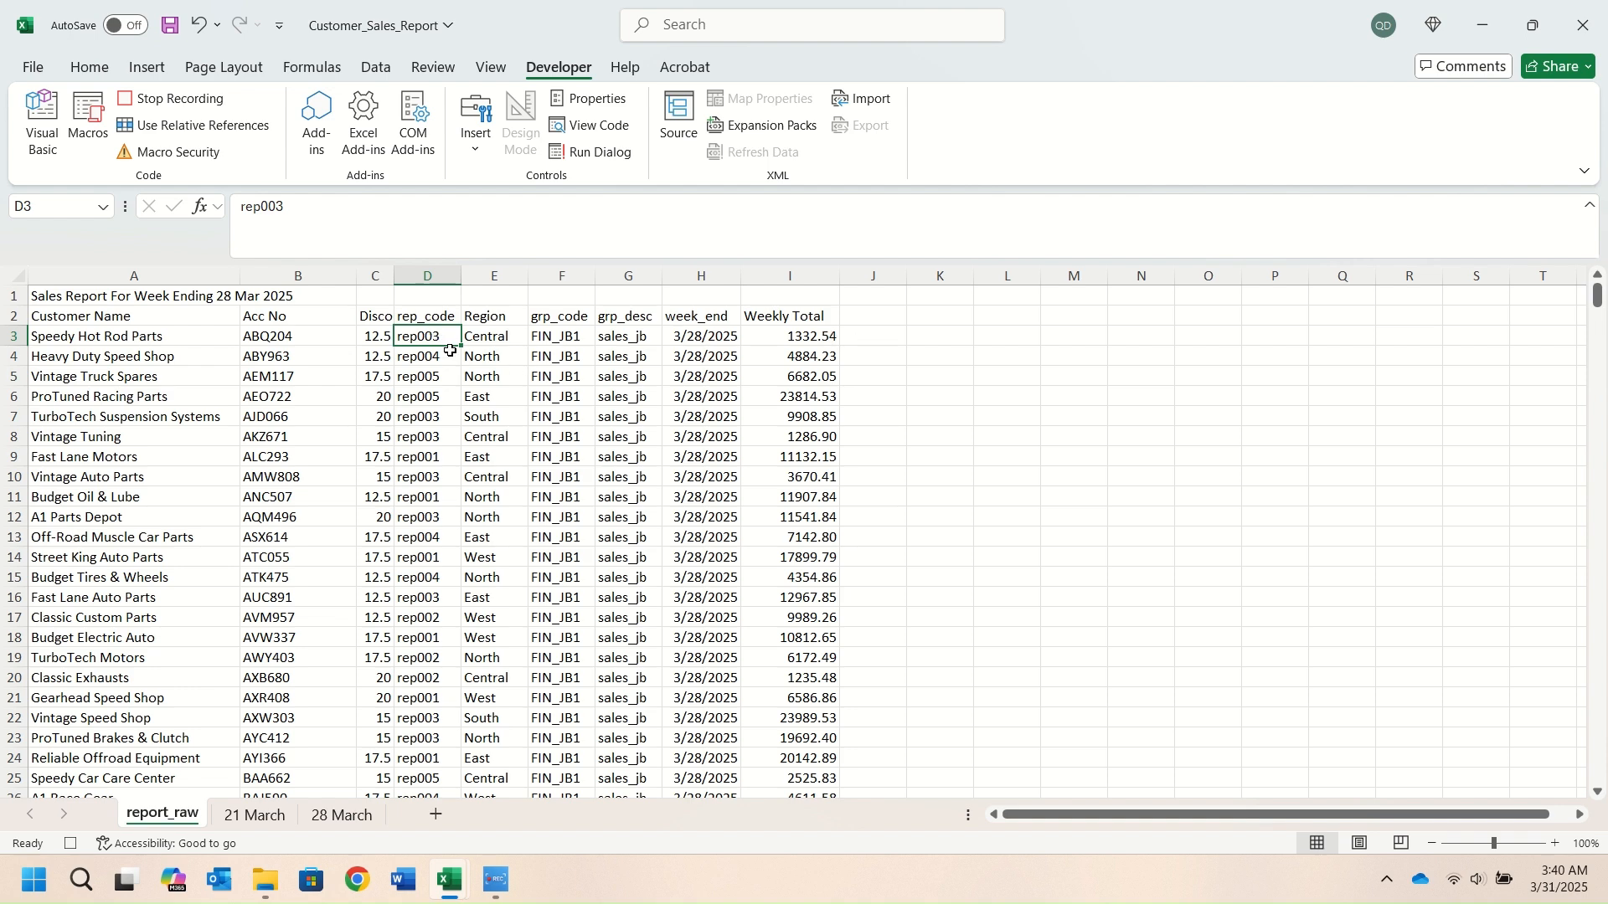
pyautogui.click(440, 275)
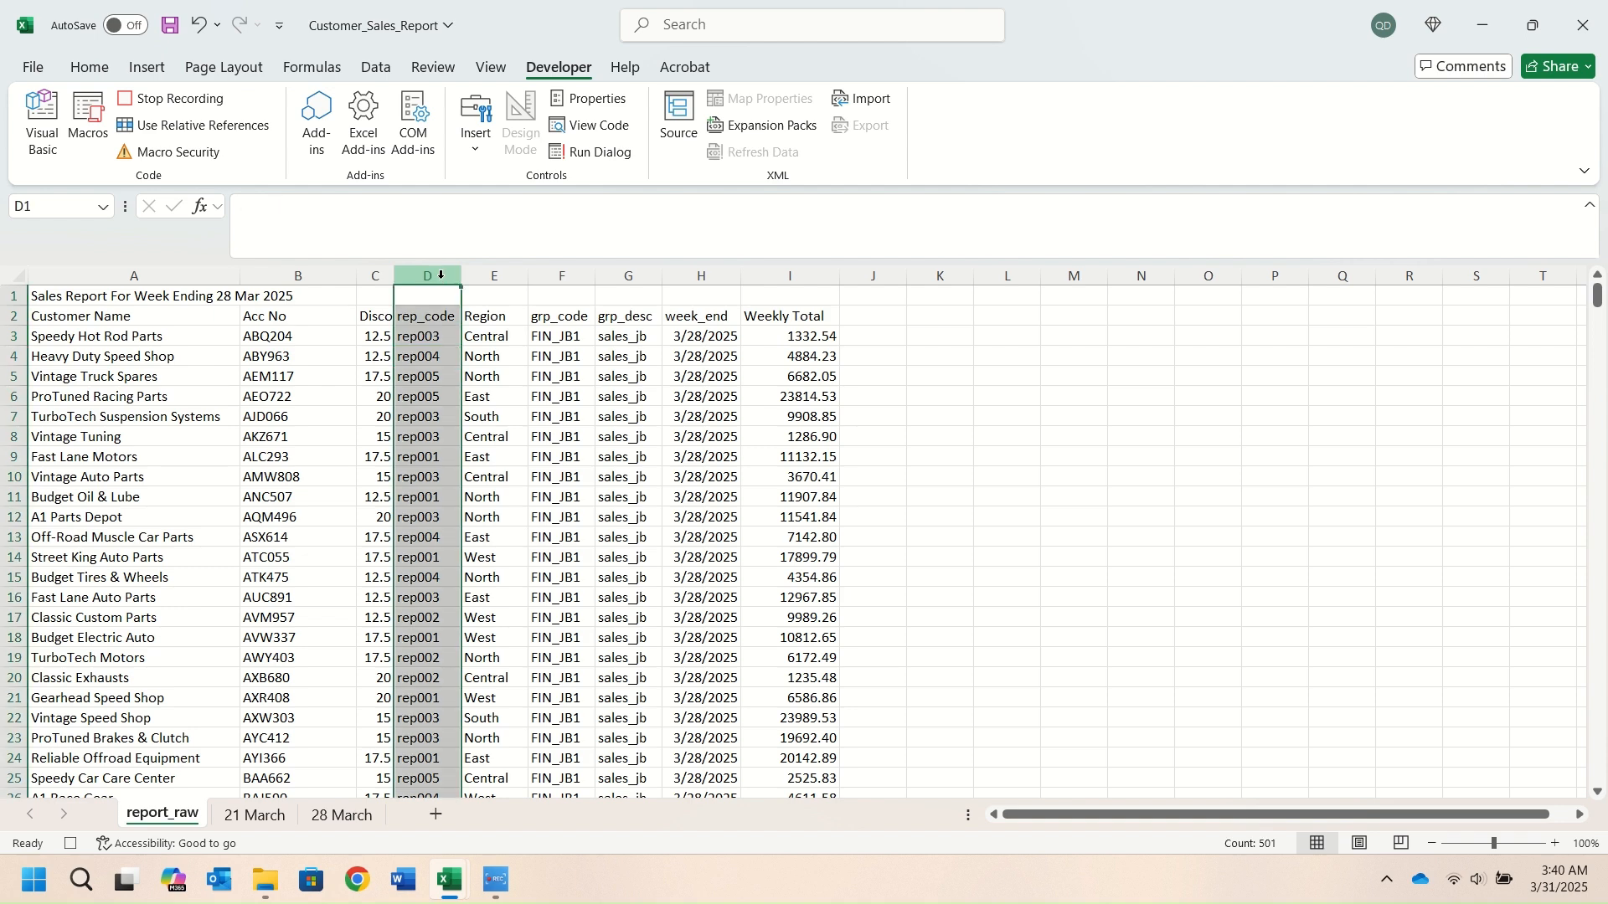
pyautogui.hotkey('ctrl', 'h')
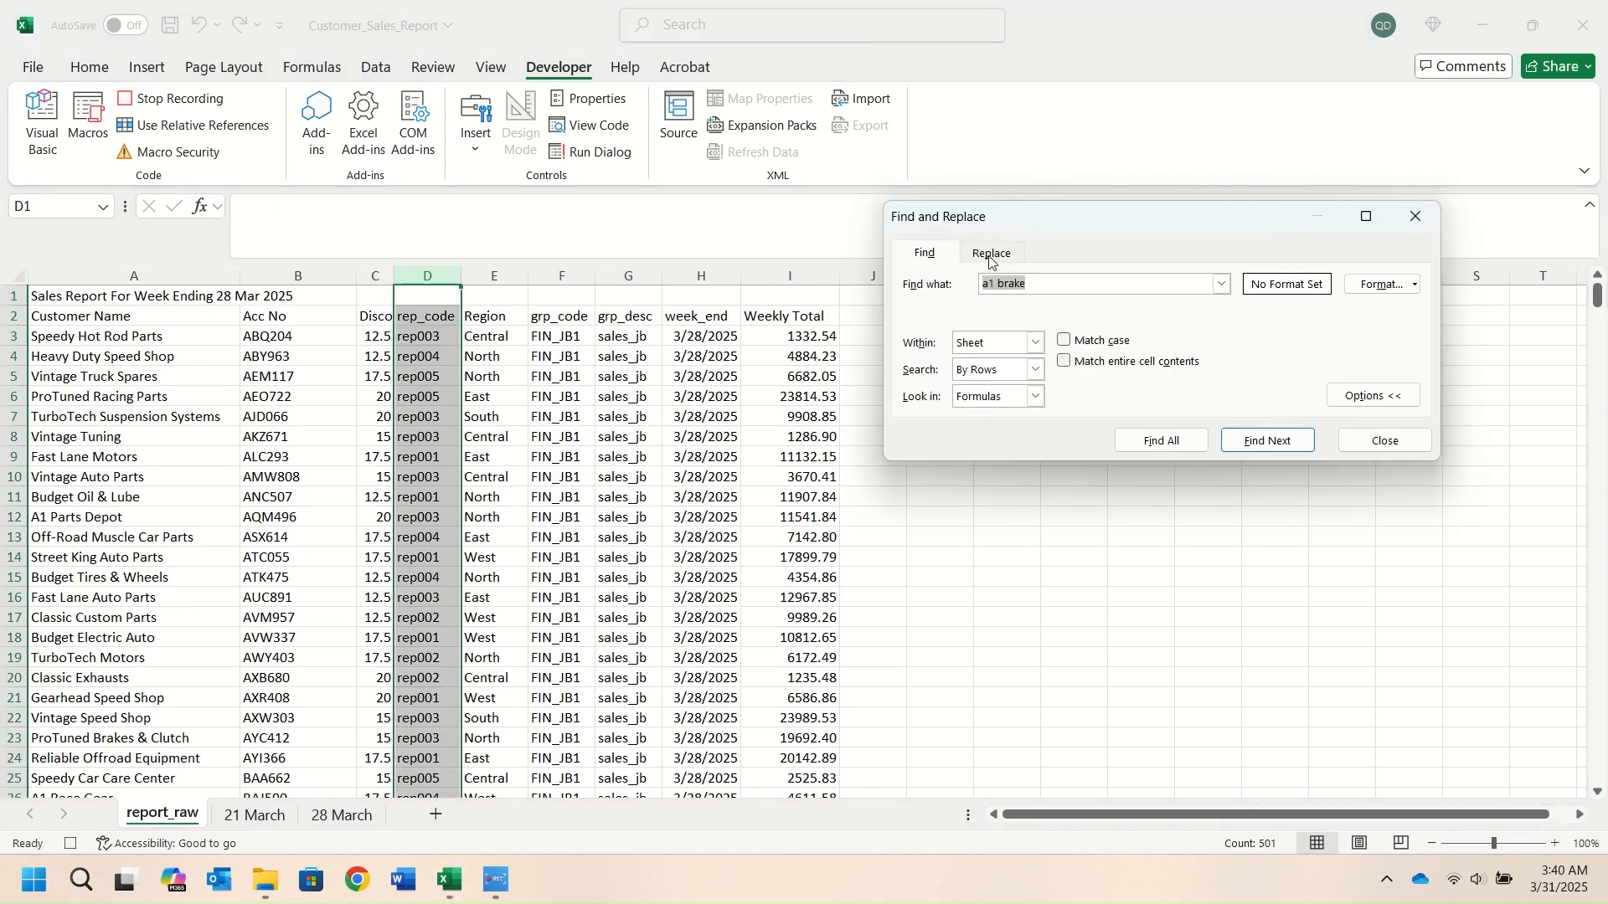
pyautogui.click(990, 256)
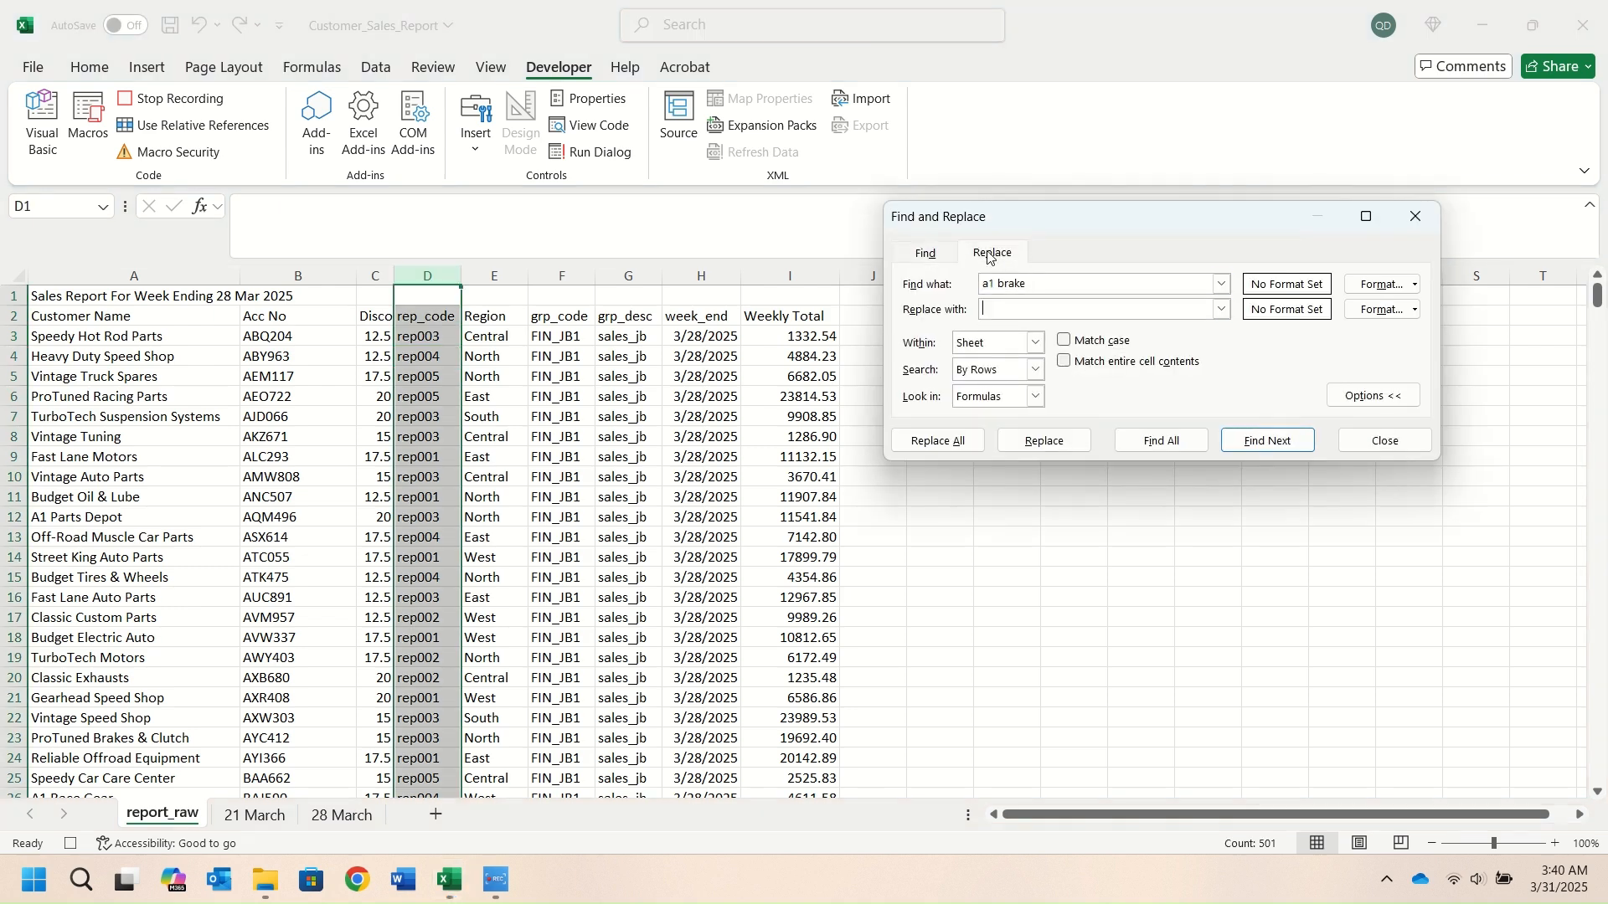
pyautogui.tripleClick(1028, 291)
pyautogui.moveTo(1032, 292); pyautogui.dragTo(942, 289)
pyautogui.write('rep00')
pyautogui.write('Chris')
pyautogui.click(965, 439)
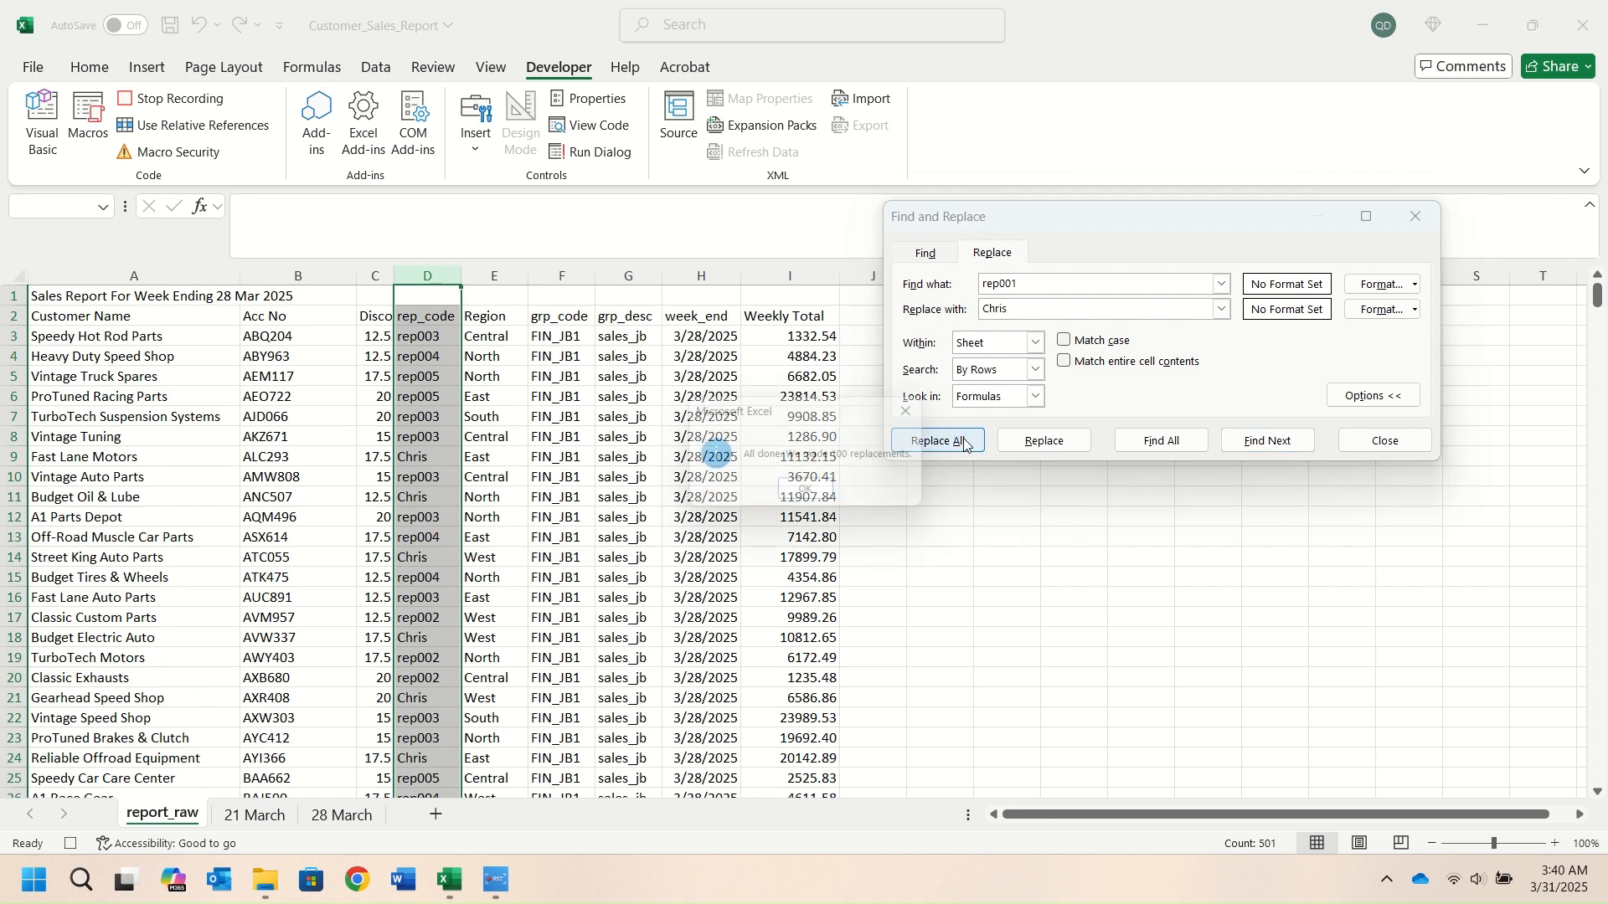
pyautogui.click(833, 494)
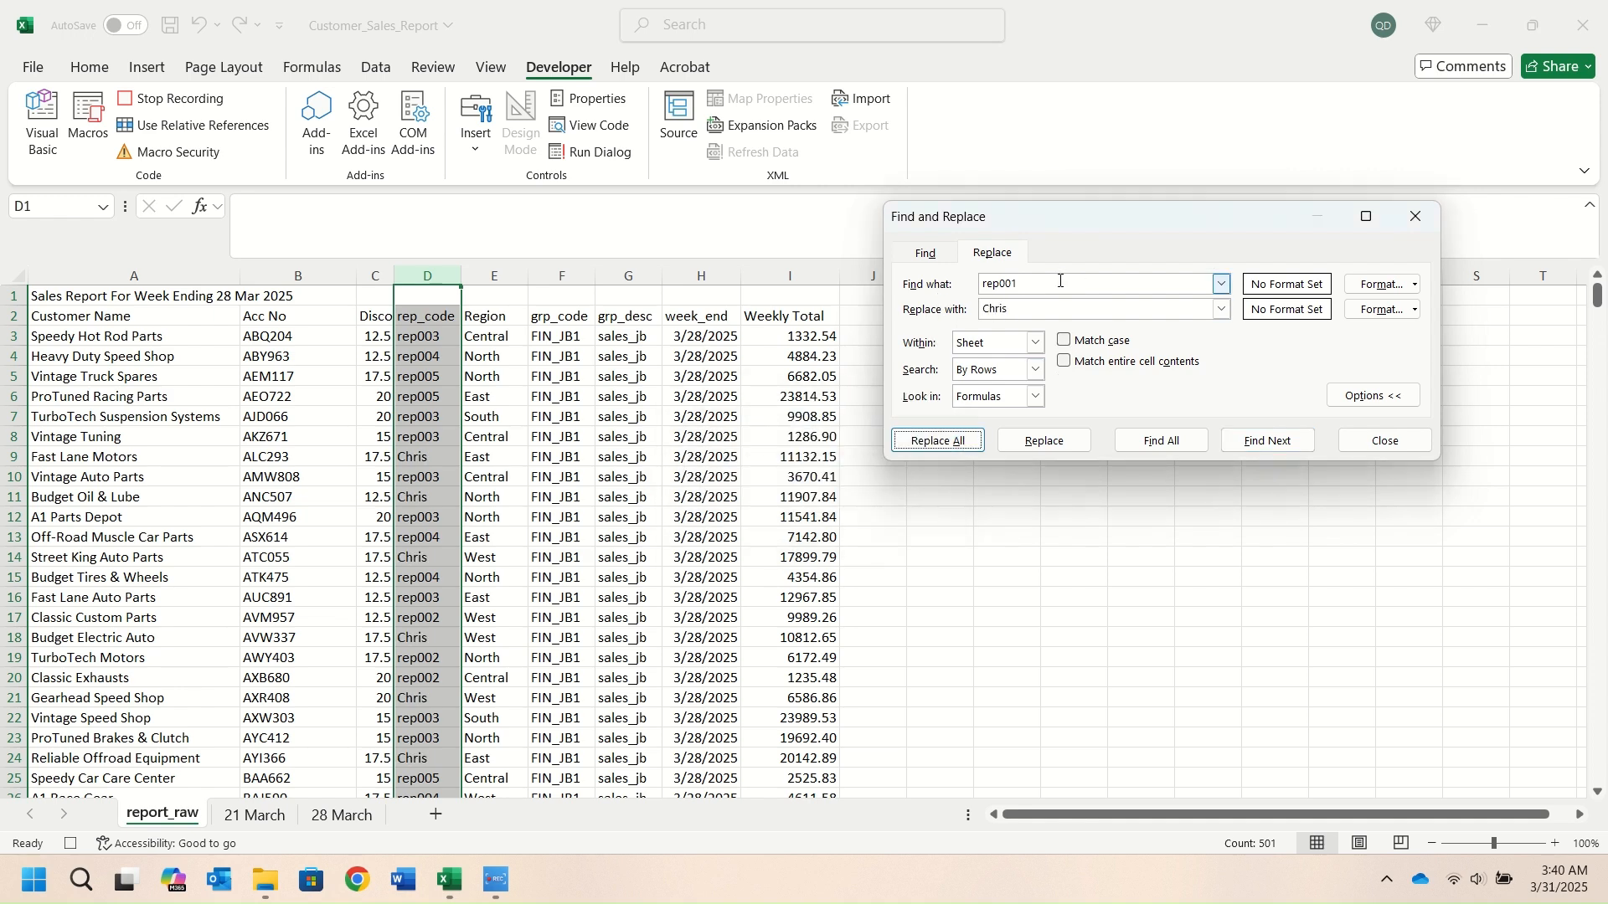
# Replace all rep002 codes in column D with the first name of the matching sales rep
pyautogui.click(1027, 310)
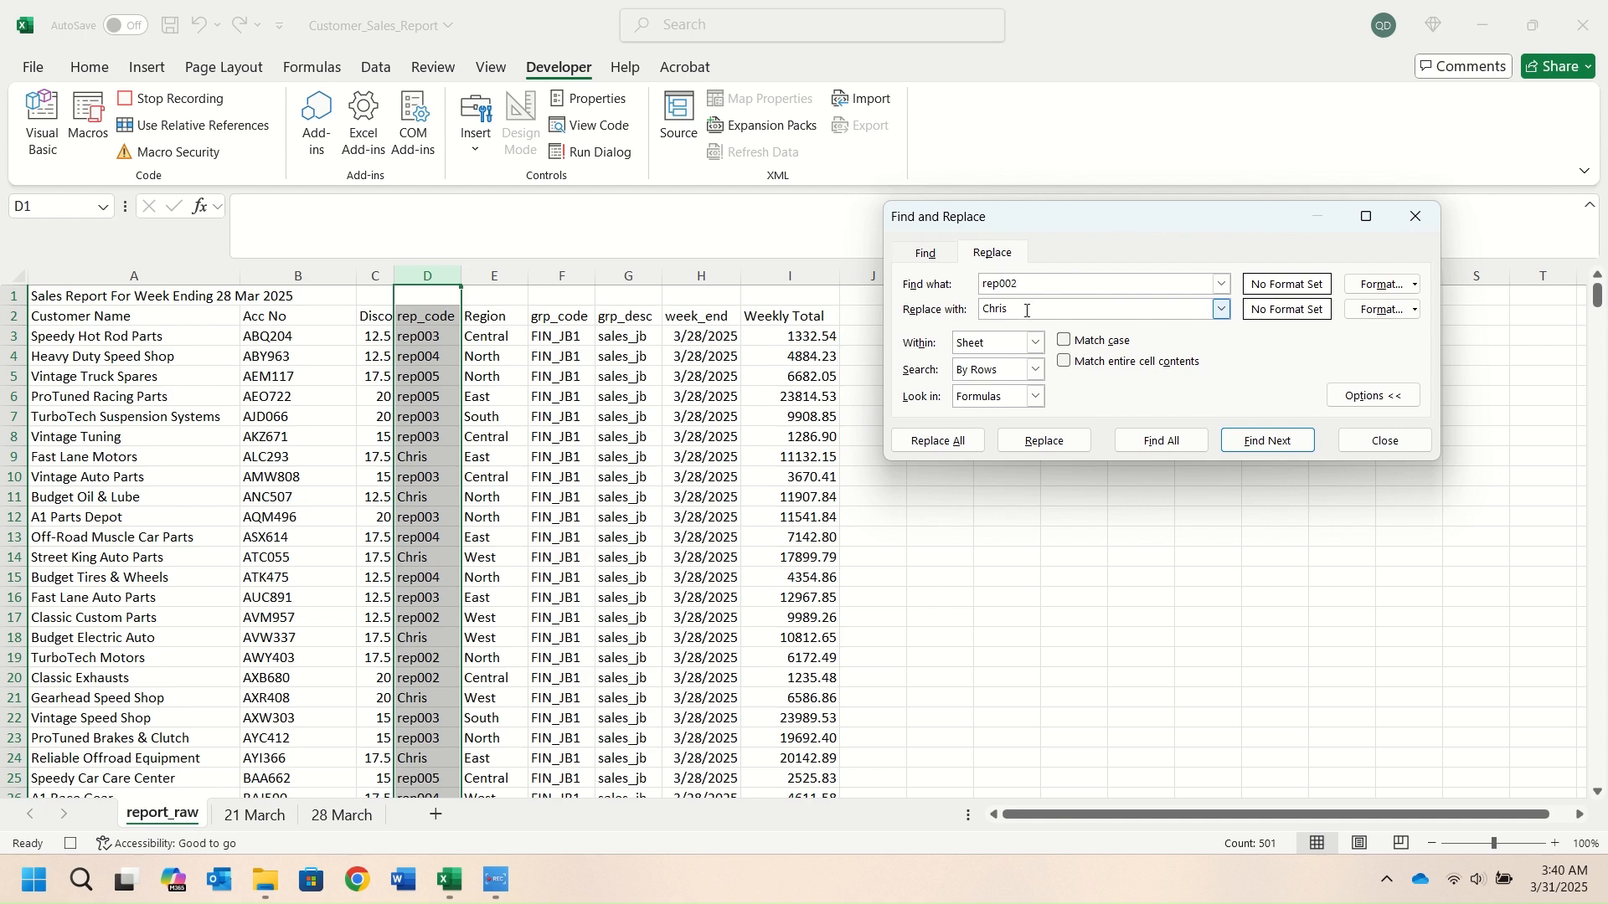
pyautogui.doubleClick(1027, 310)
pyautogui.write('Lydia')
pyautogui.click(927, 439)
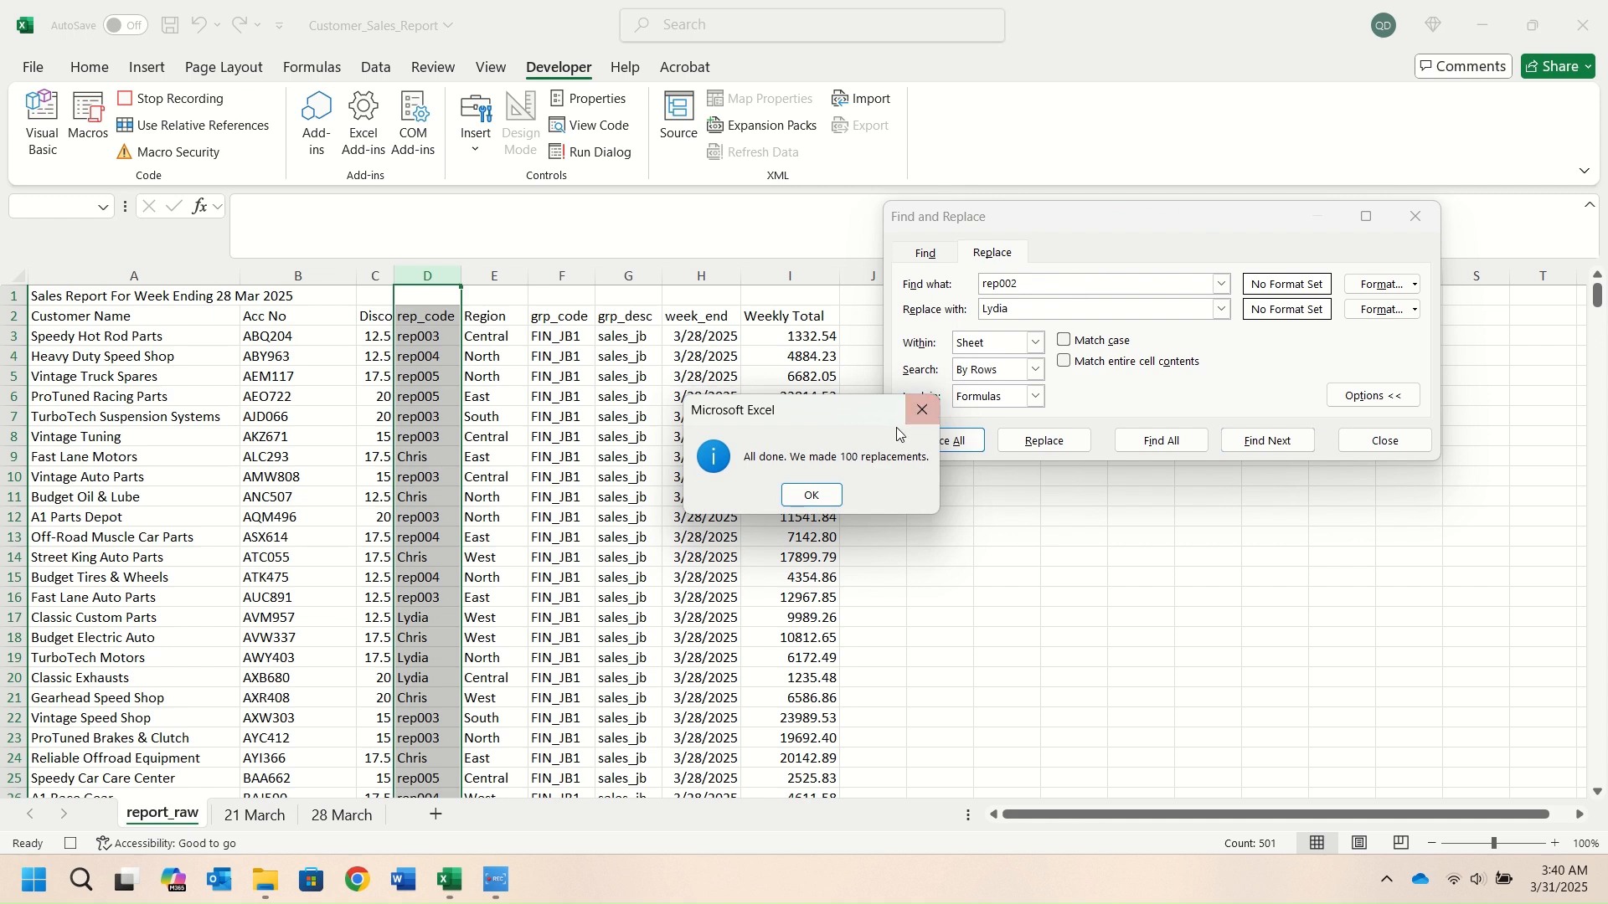
pyautogui.click(825, 505)
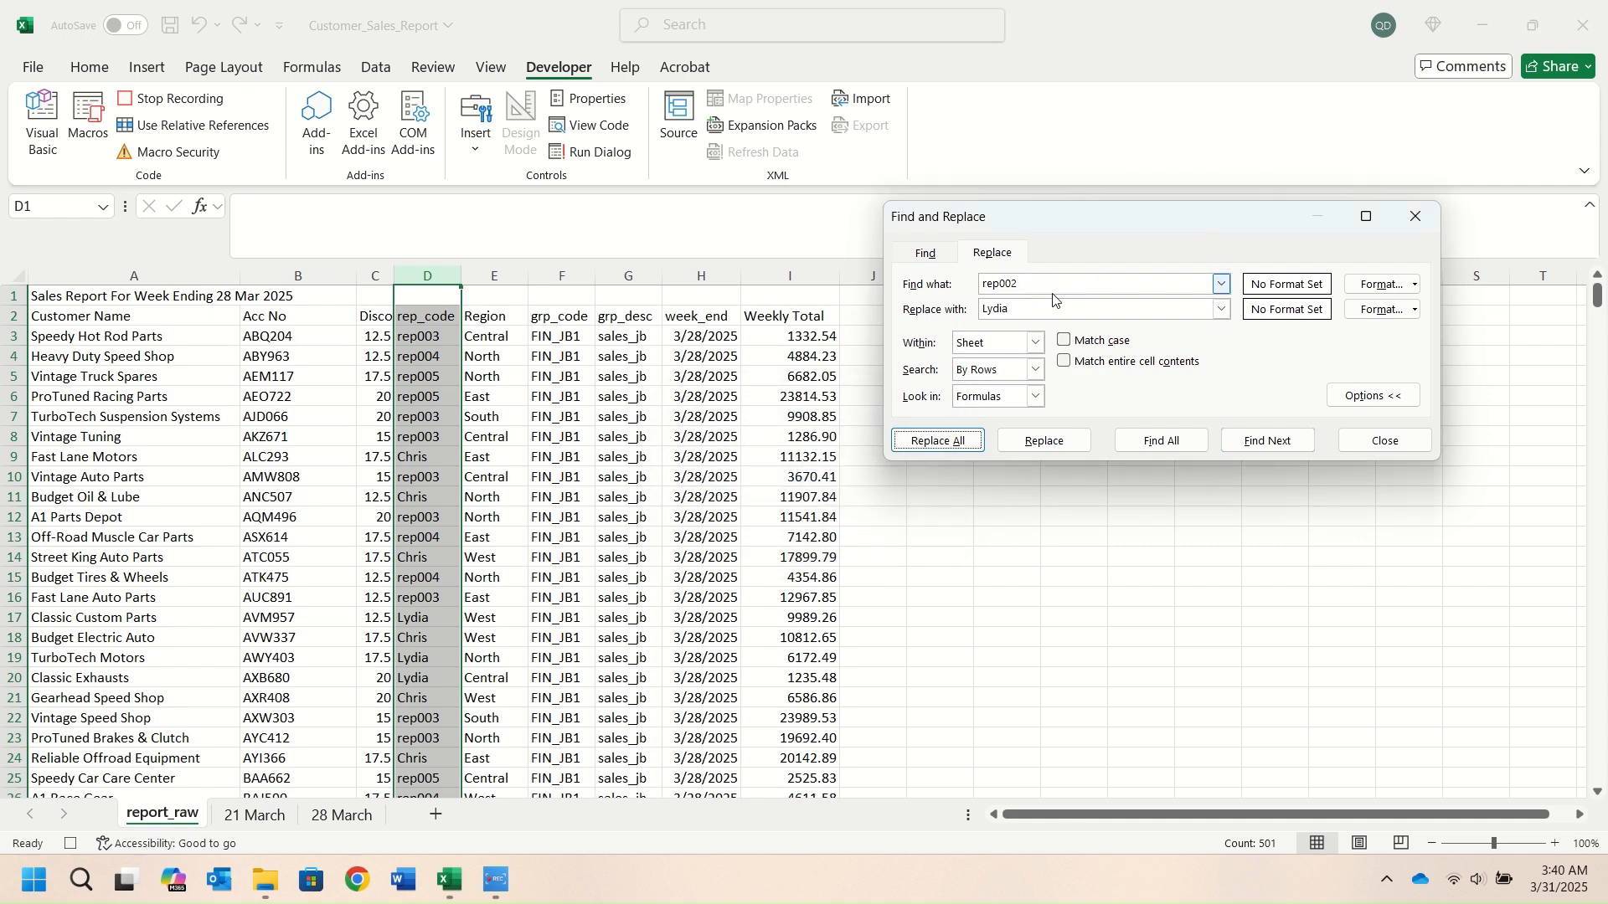
# Replace all rep003 codes in column D with the matching rep's first name
pyautogui.click(1038, 286)
pyautogui.click(1029, 311)
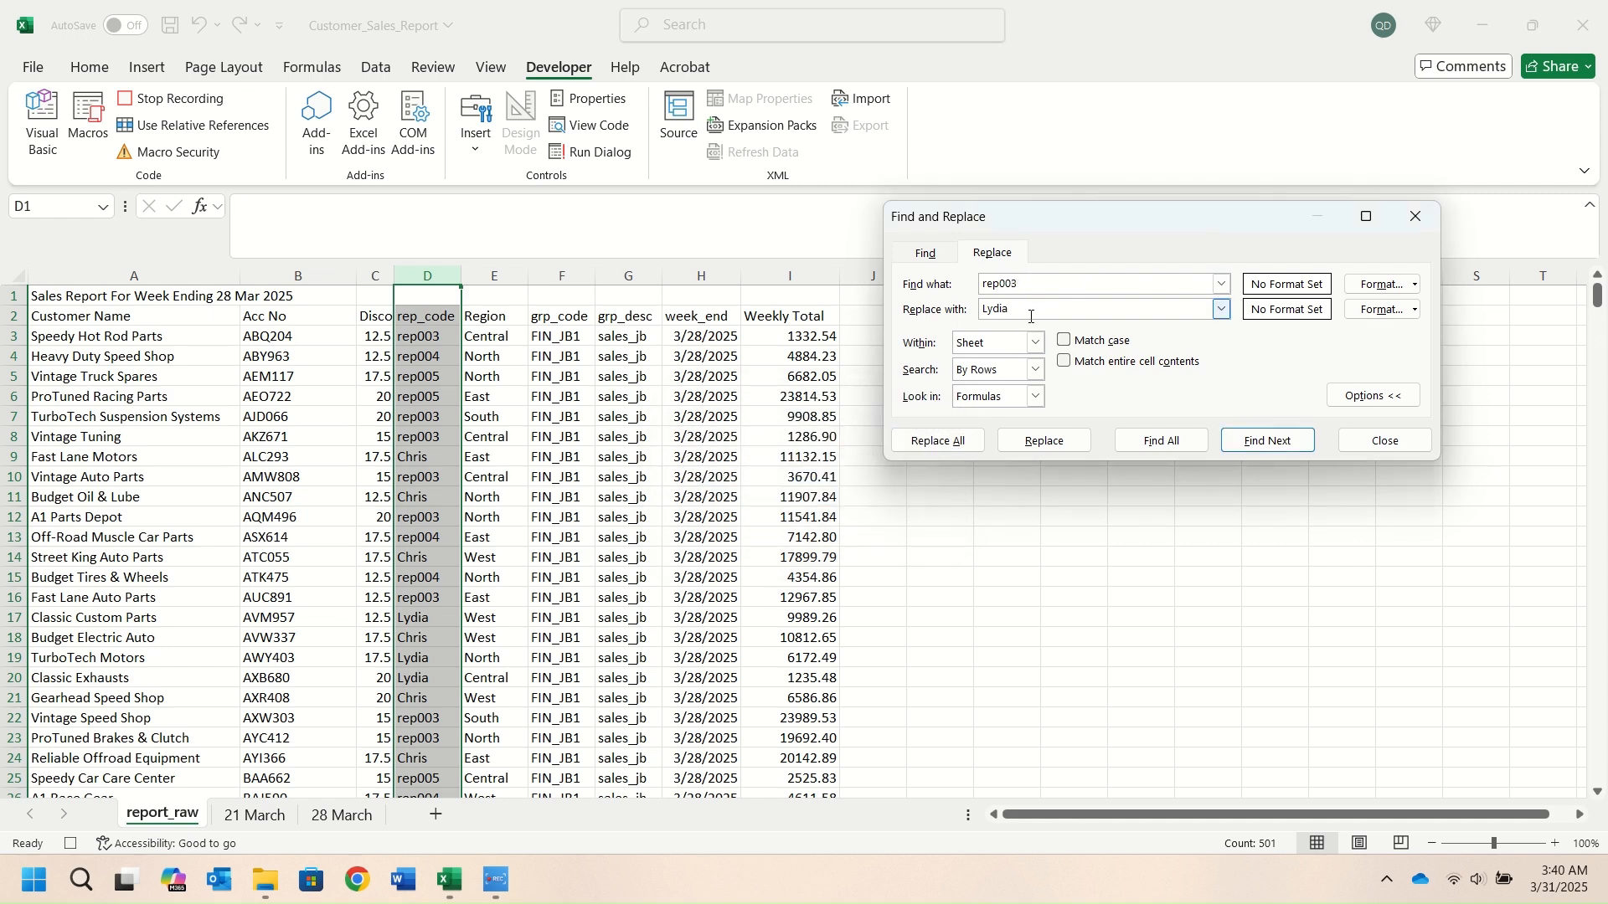
pyautogui.moveTo(1021, 310); pyautogui.dragTo(952, 313)
pyautogui.write('Benny')
pyautogui.click(929, 441)
pyautogui.click(811, 495)
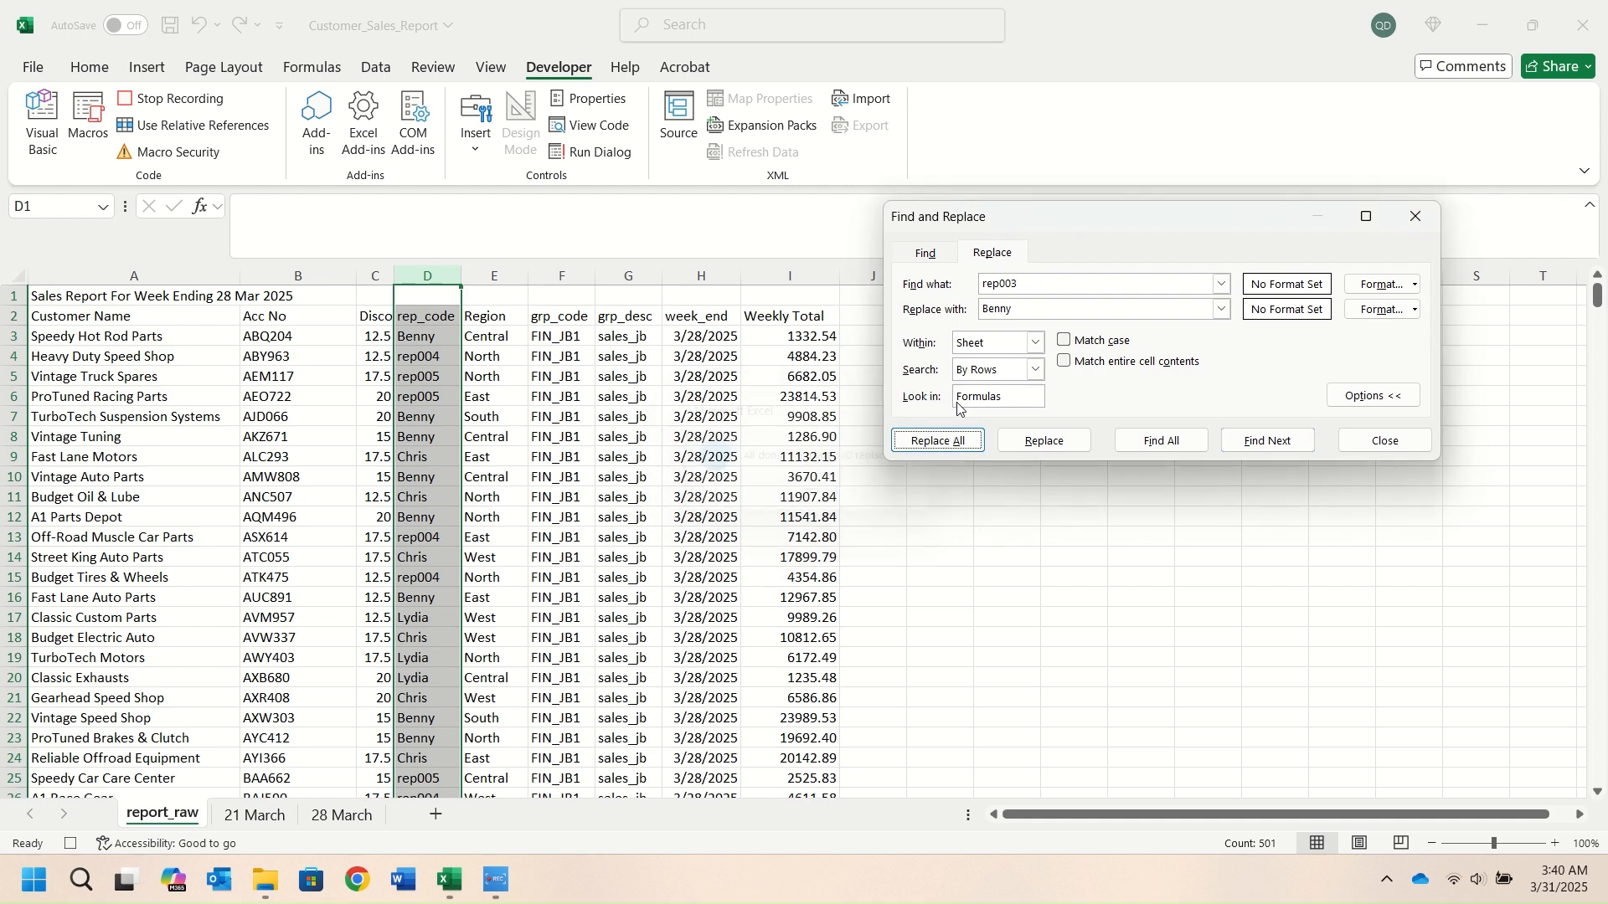
# Replace all rep004 codes in column D with the matching rep's first name
pyautogui.click(1053, 288)
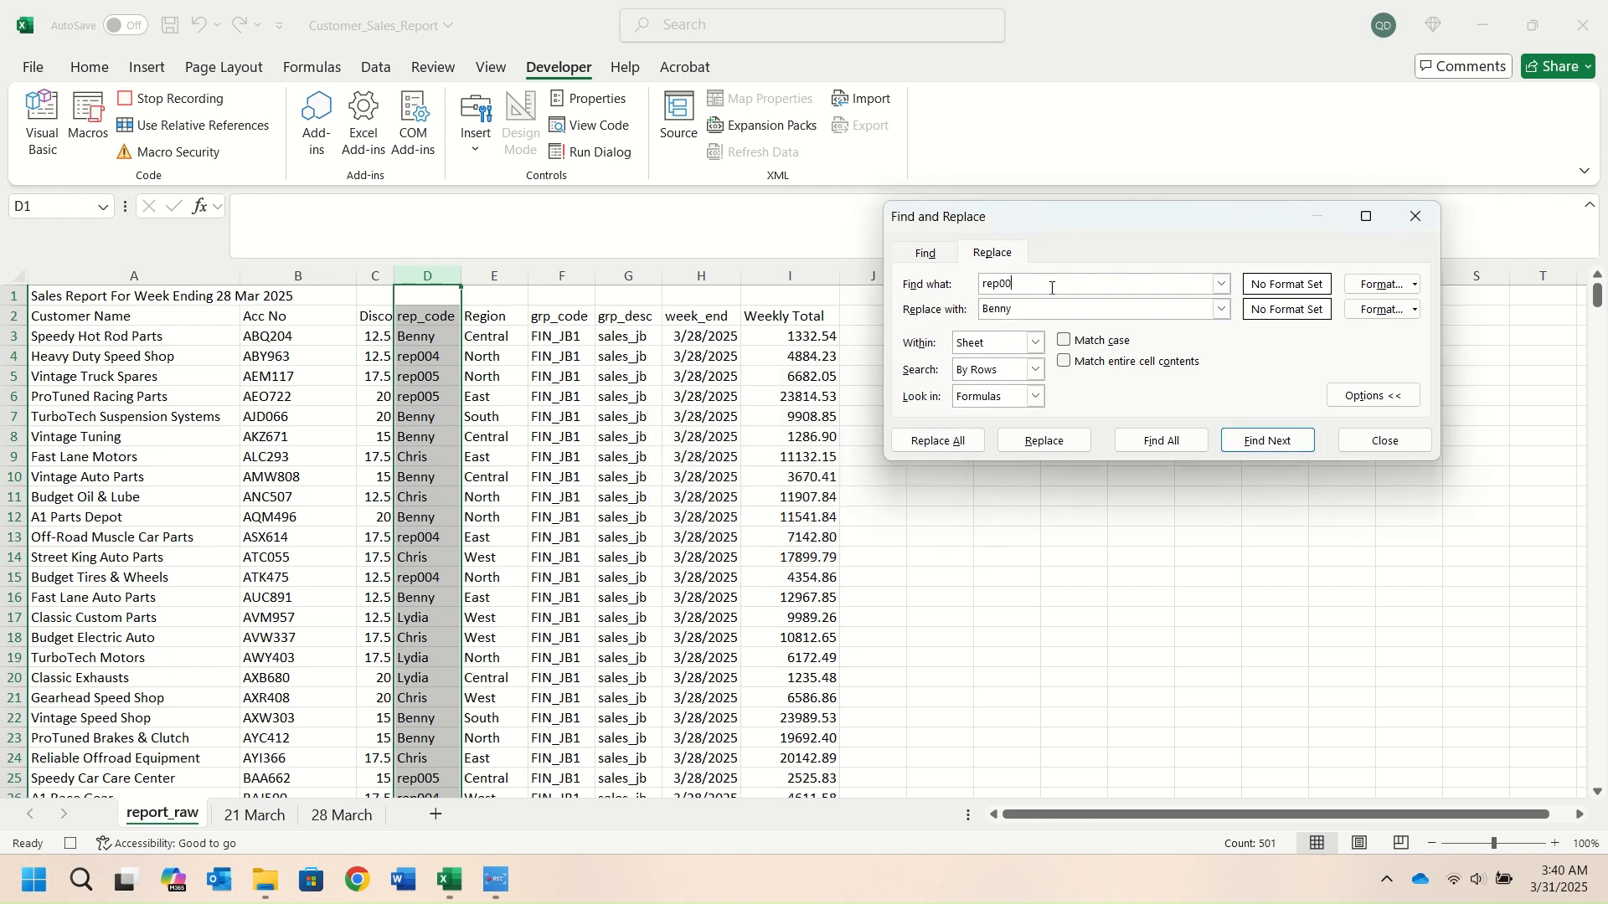
pyautogui.doubleClick(1034, 308)
pyautogui.write('Britt')
pyautogui.click(979, 434)
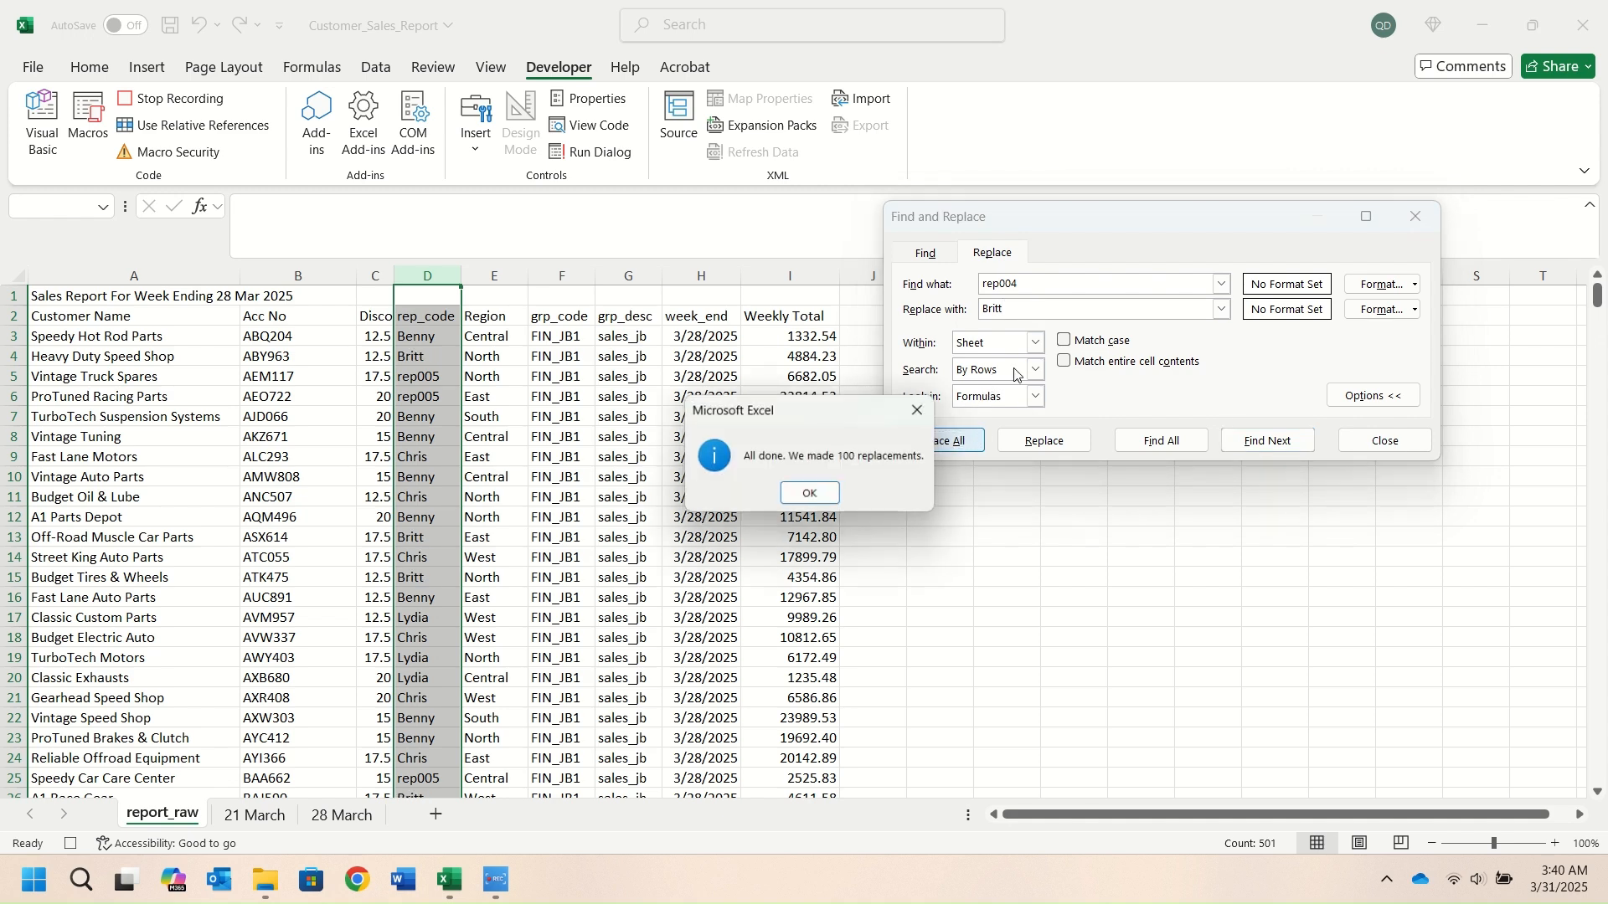
pyautogui.click(852, 492)
# Replace all rep005 codes in column D with the matching rep's first name and close Find and Replace
pyautogui.doubleClick(1034, 277)
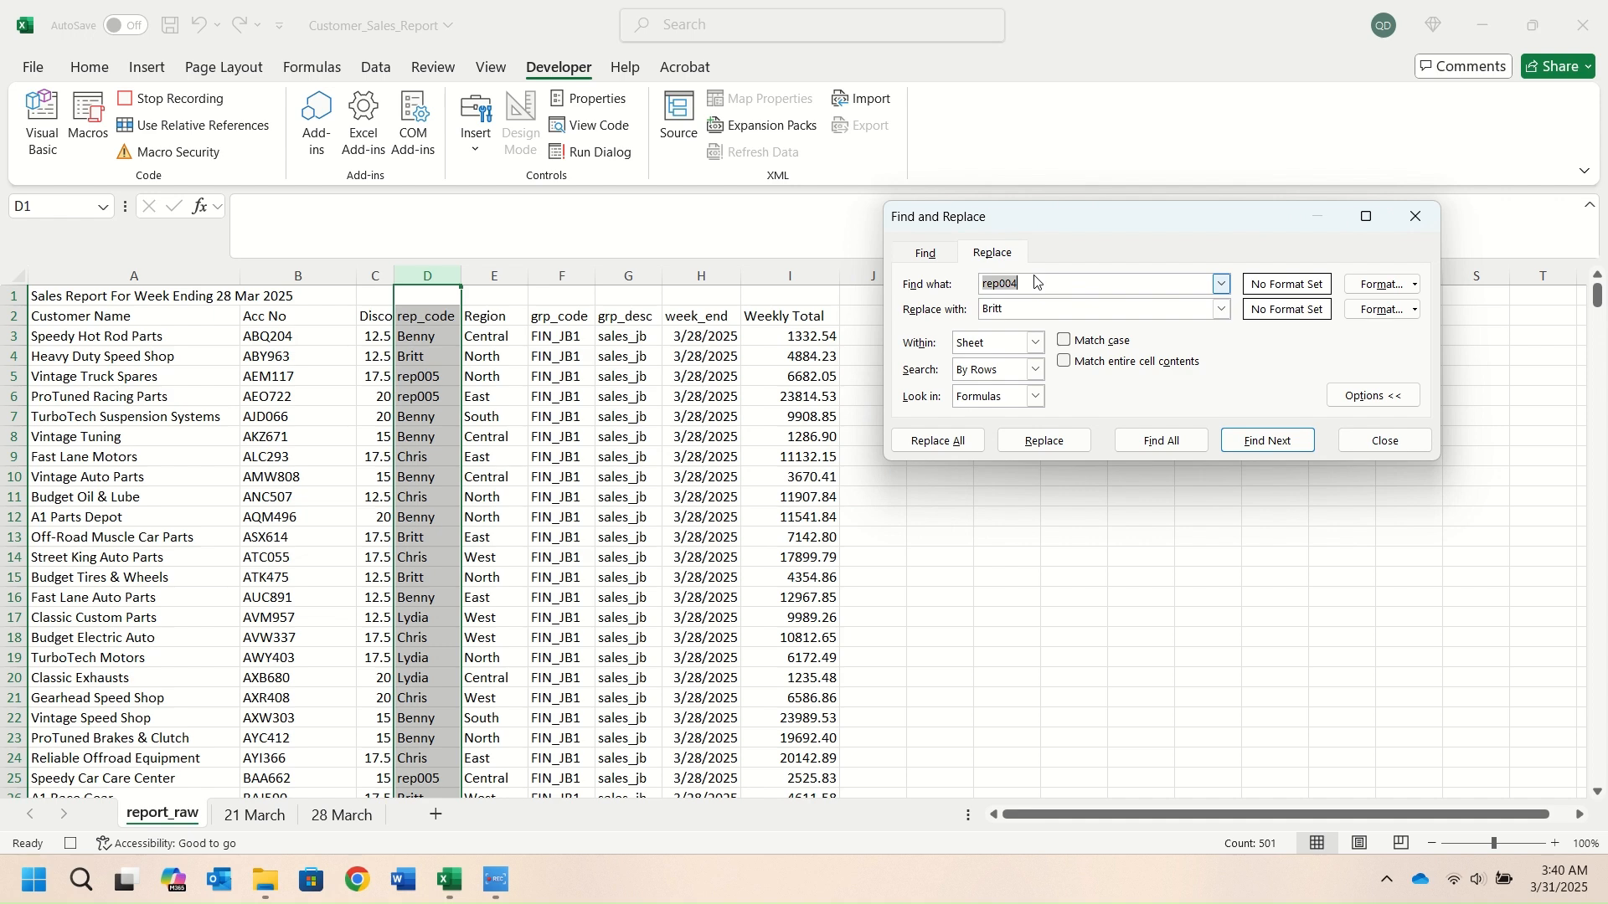
pyautogui.write('r')
pyautogui.press('Tab')
pyautogui.write('Al')
pyautogui.click(964, 441)
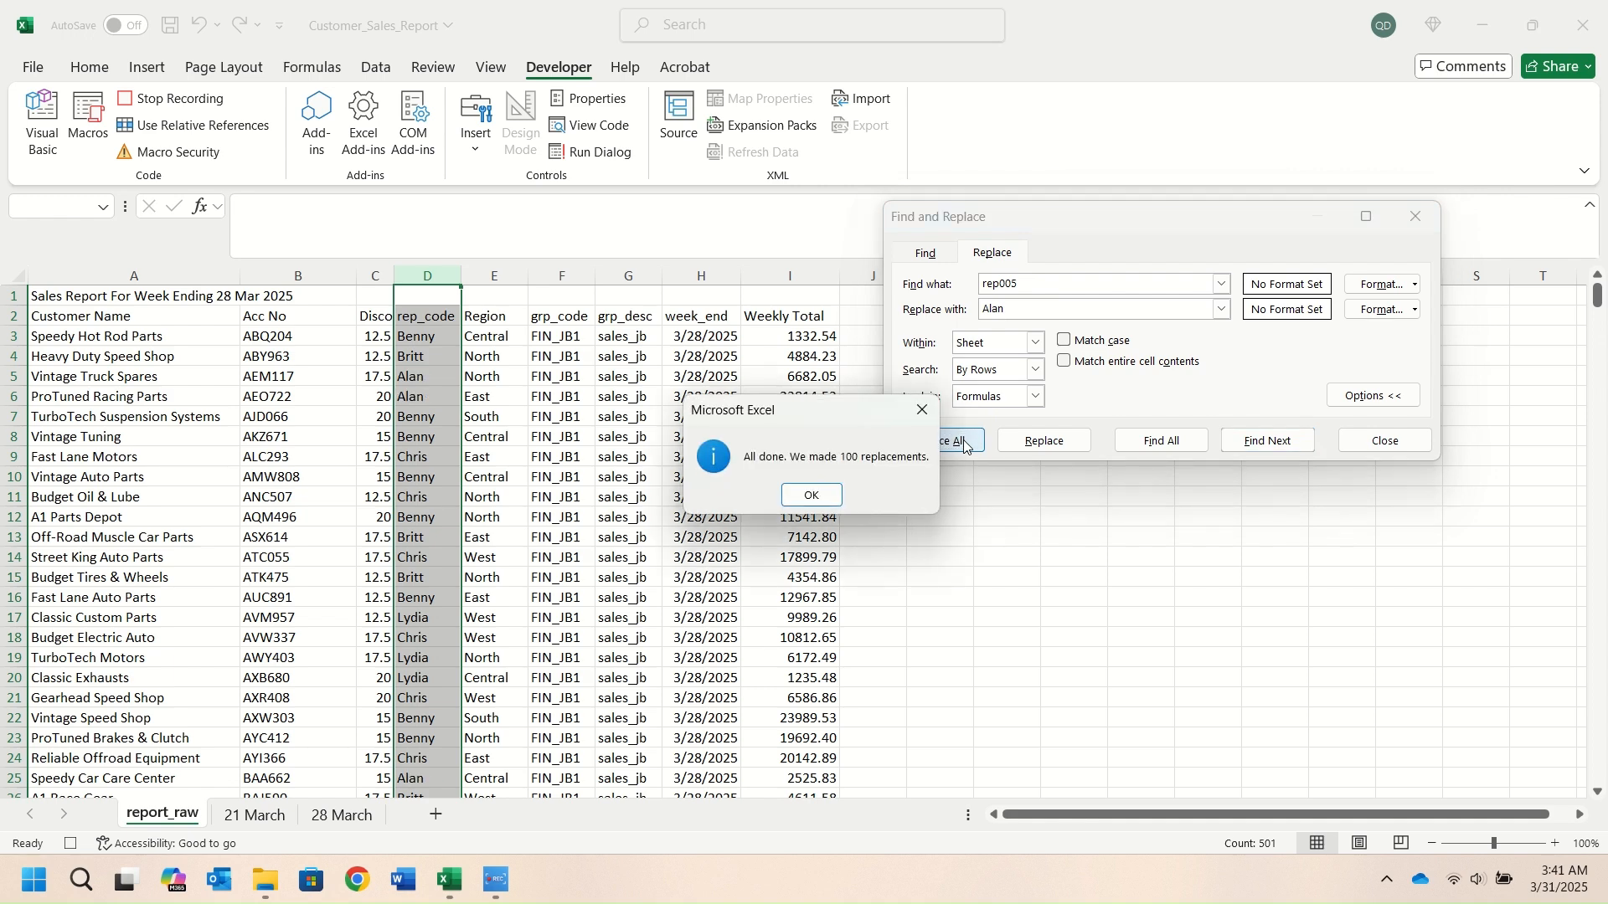
pyautogui.click(811, 495)
pyautogui.click(1388, 442)
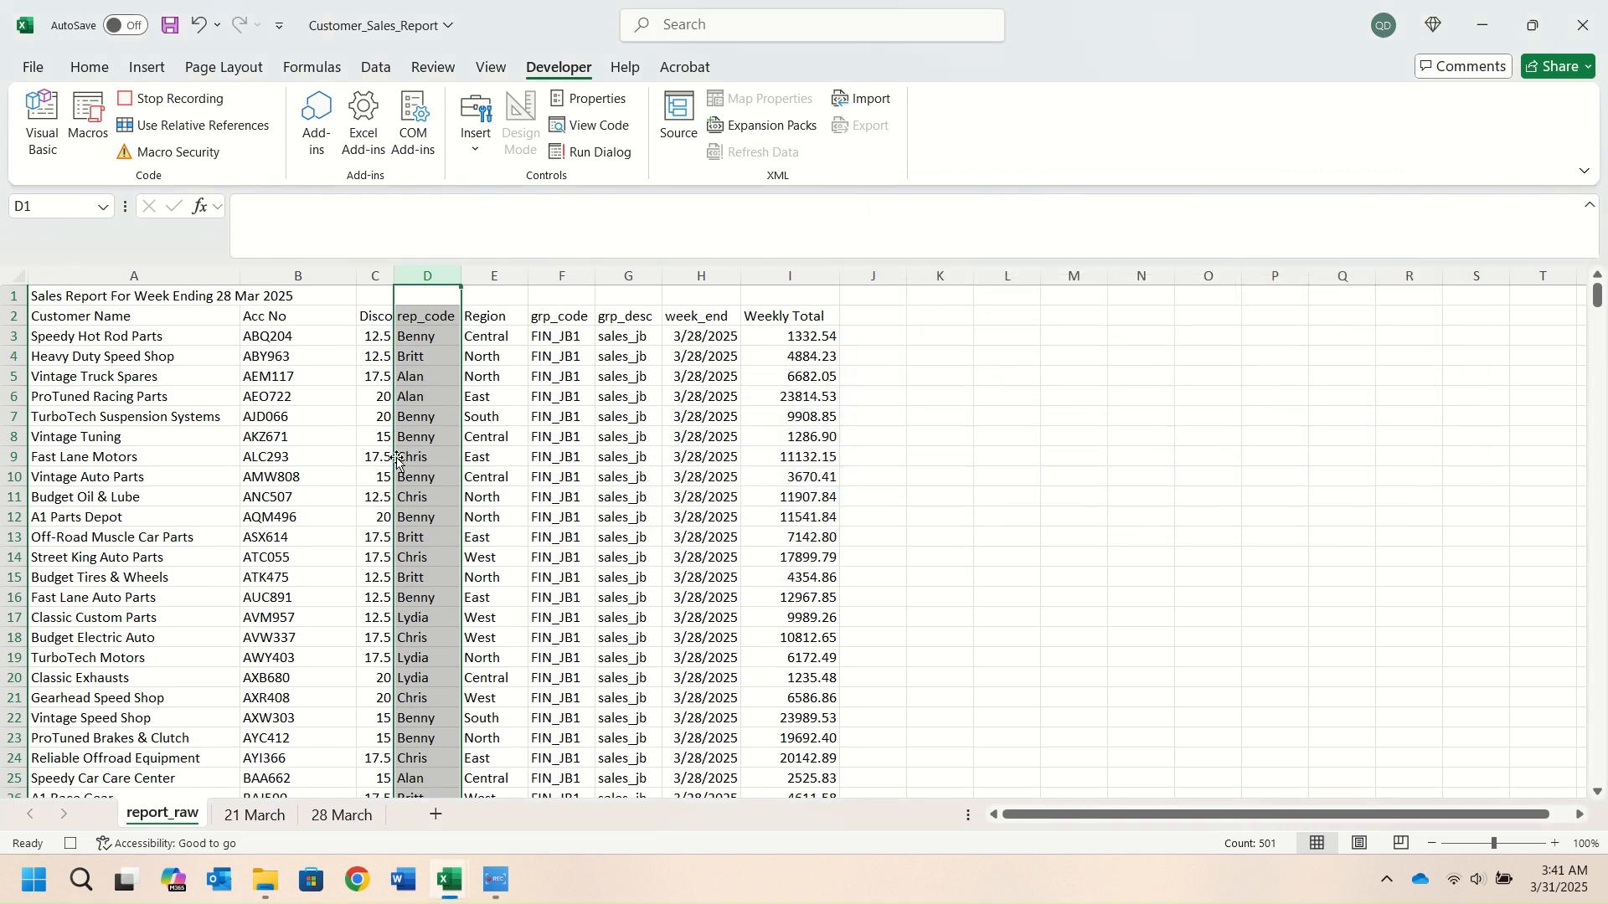
# Rename the rep_code header in D2 as "Rep"
pyautogui.click(427, 317)
pyautogui.write('Rep')
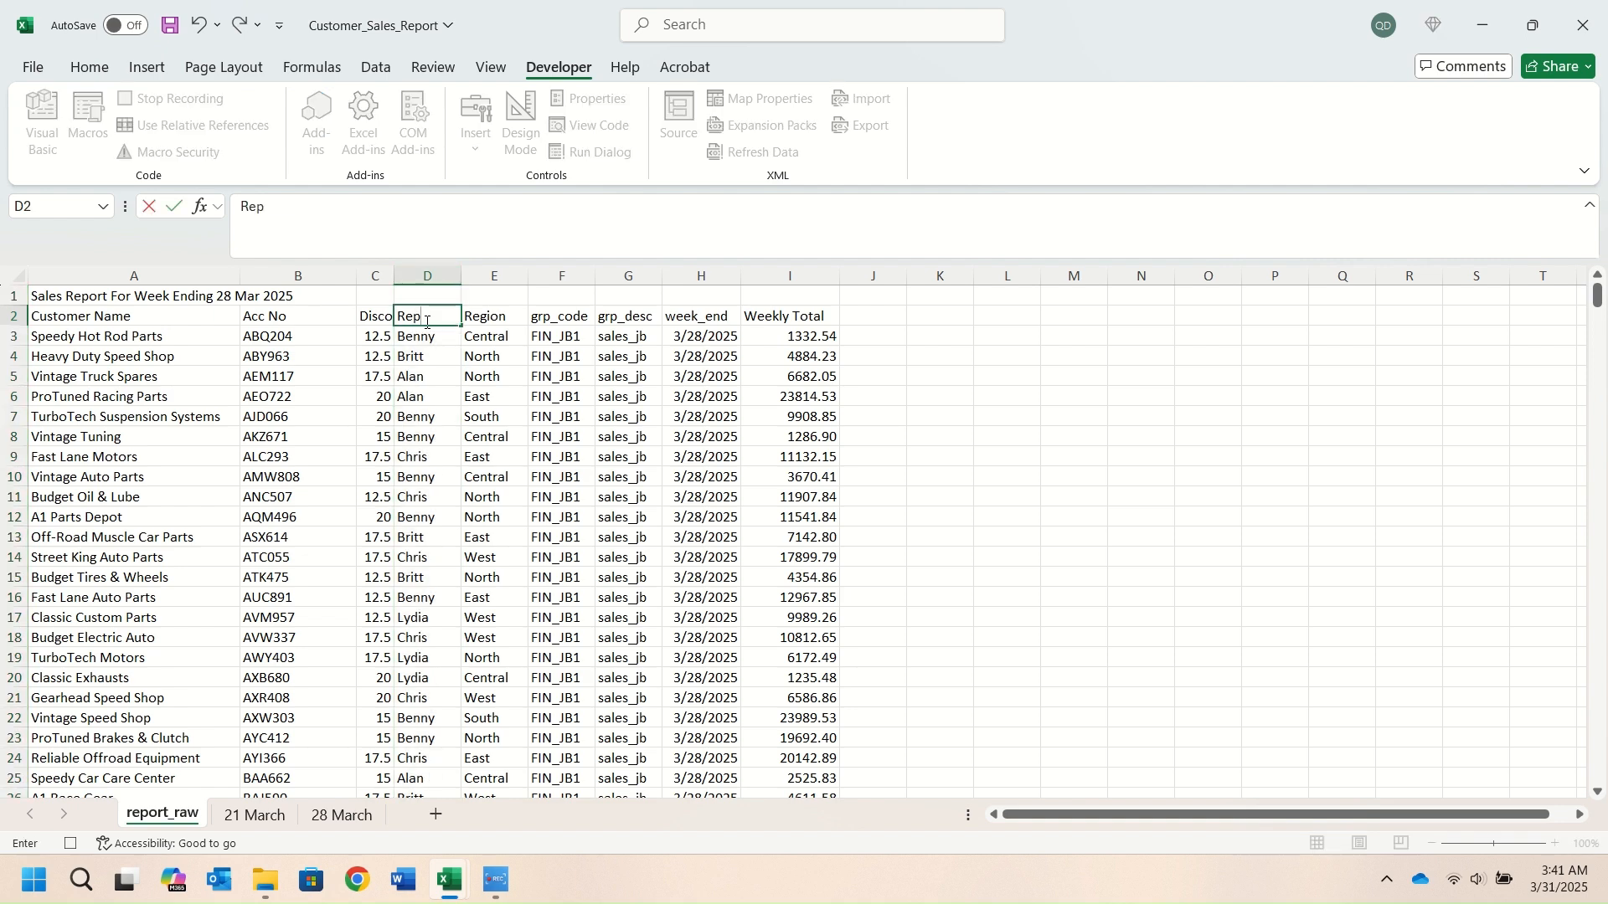
pyautogui.press('Return')
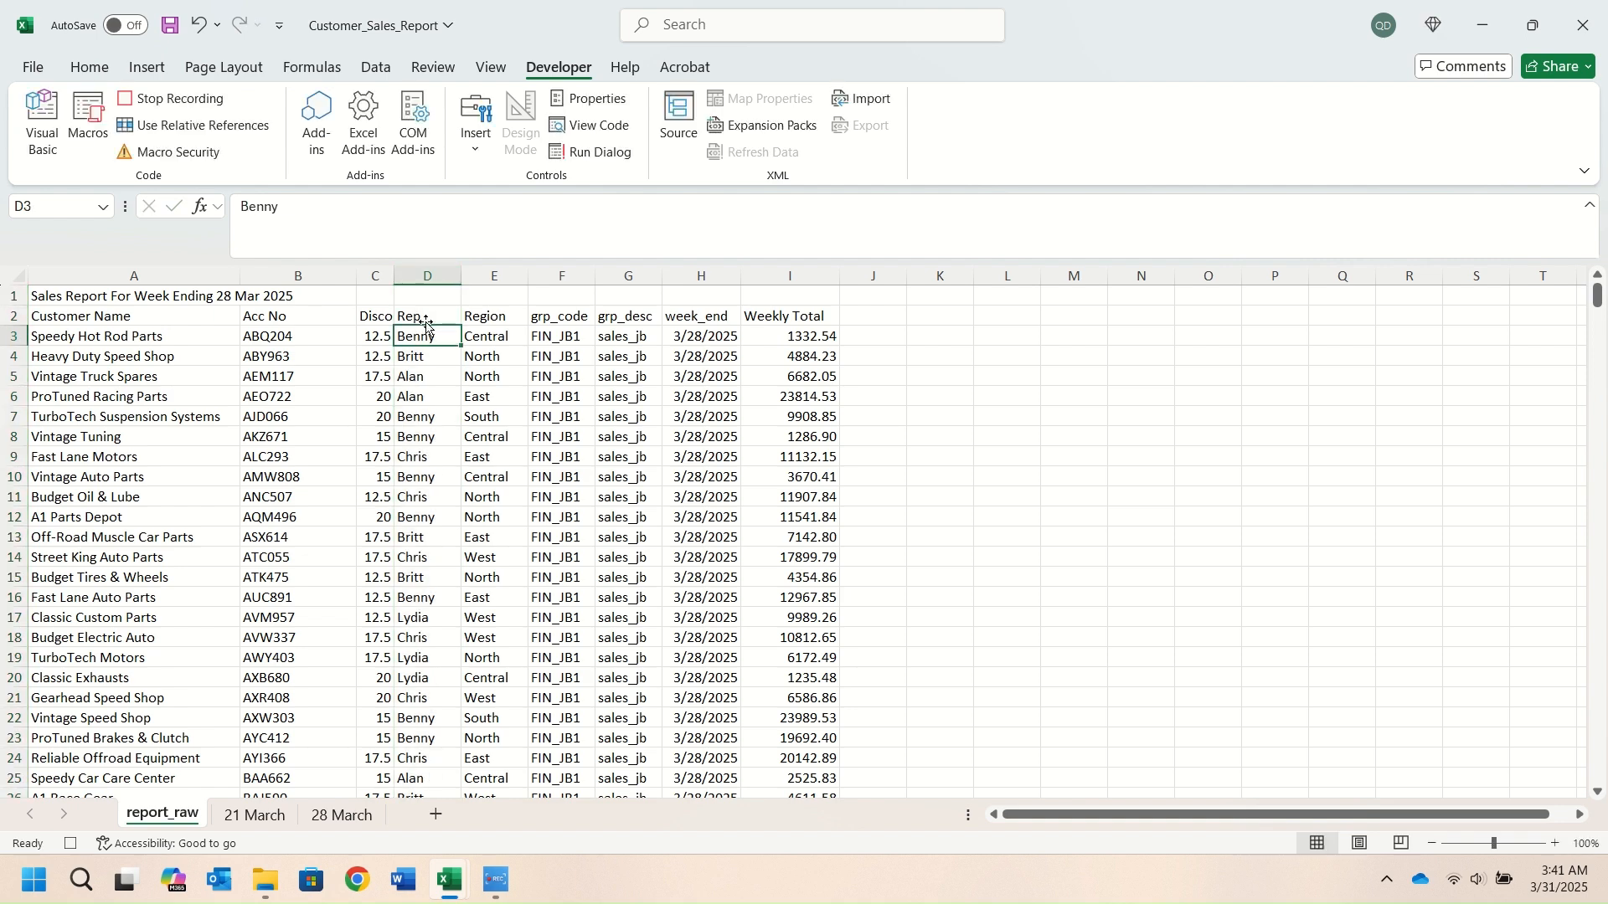
# Enter the formula =C3/100 in J3 to convert the first discount value to a decimal fraction
pyautogui.click(370, 339)
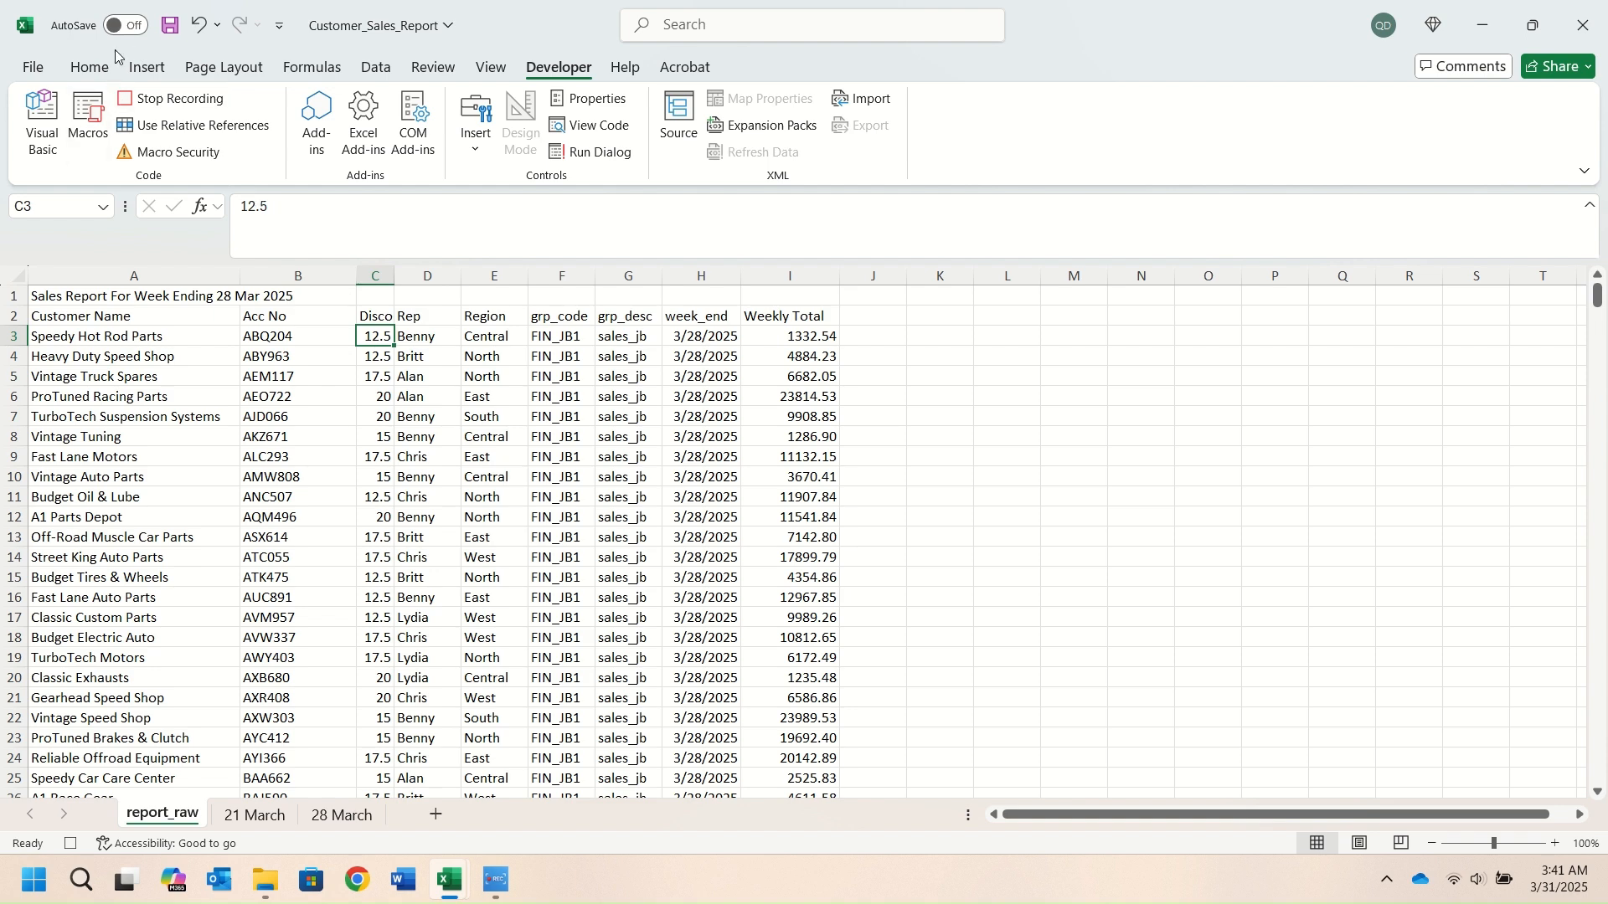
pyautogui.click(90, 67)
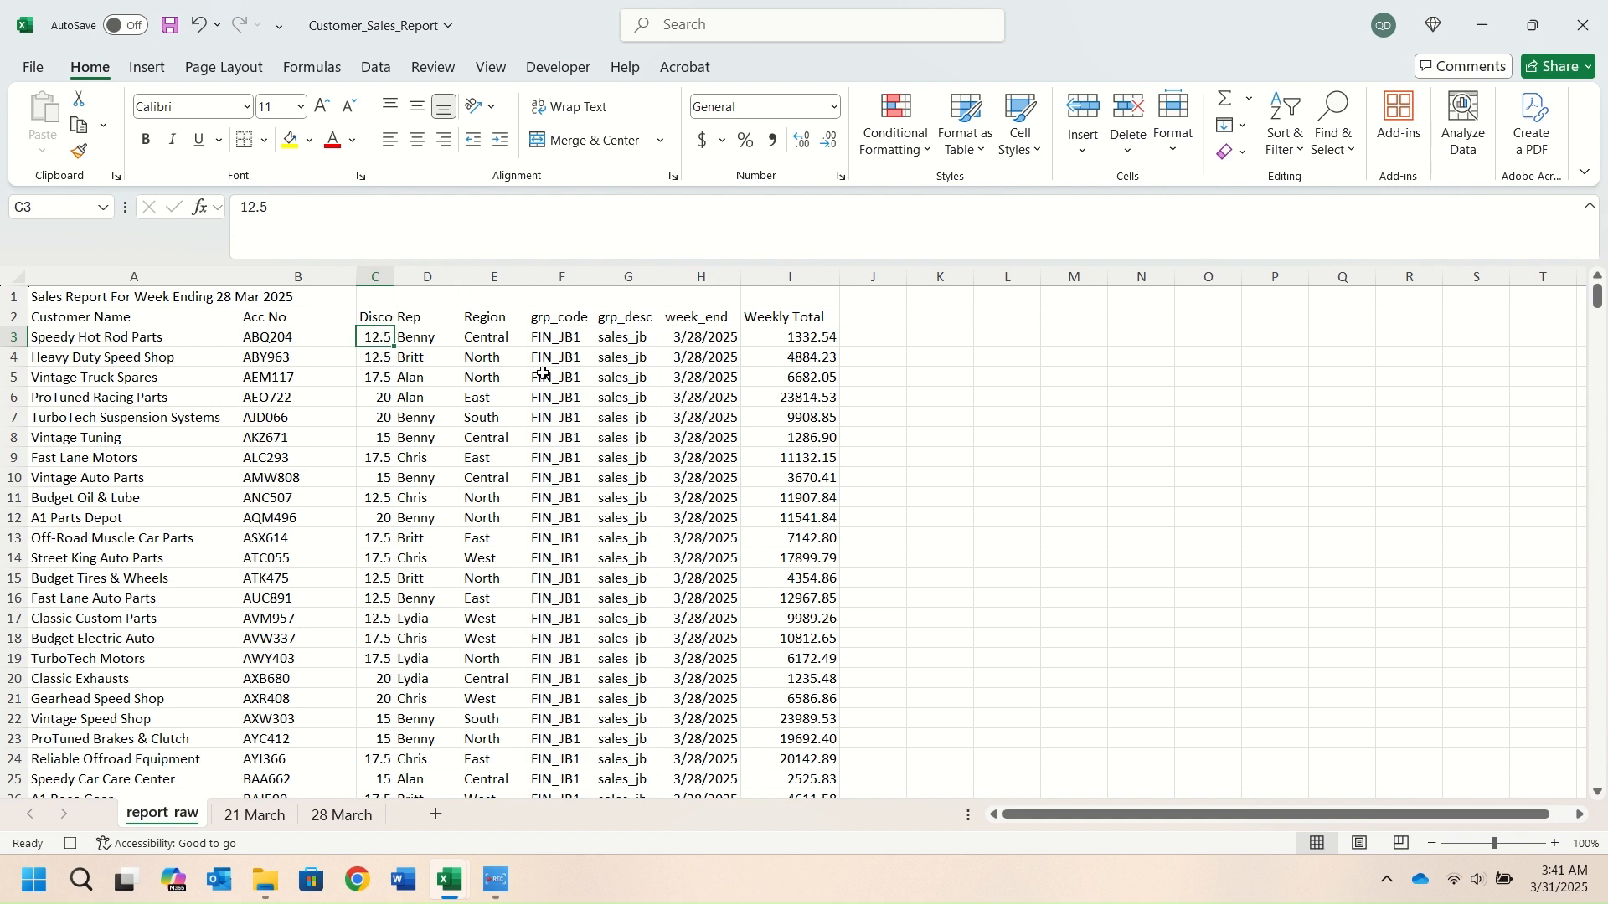
pyautogui.click(885, 335)
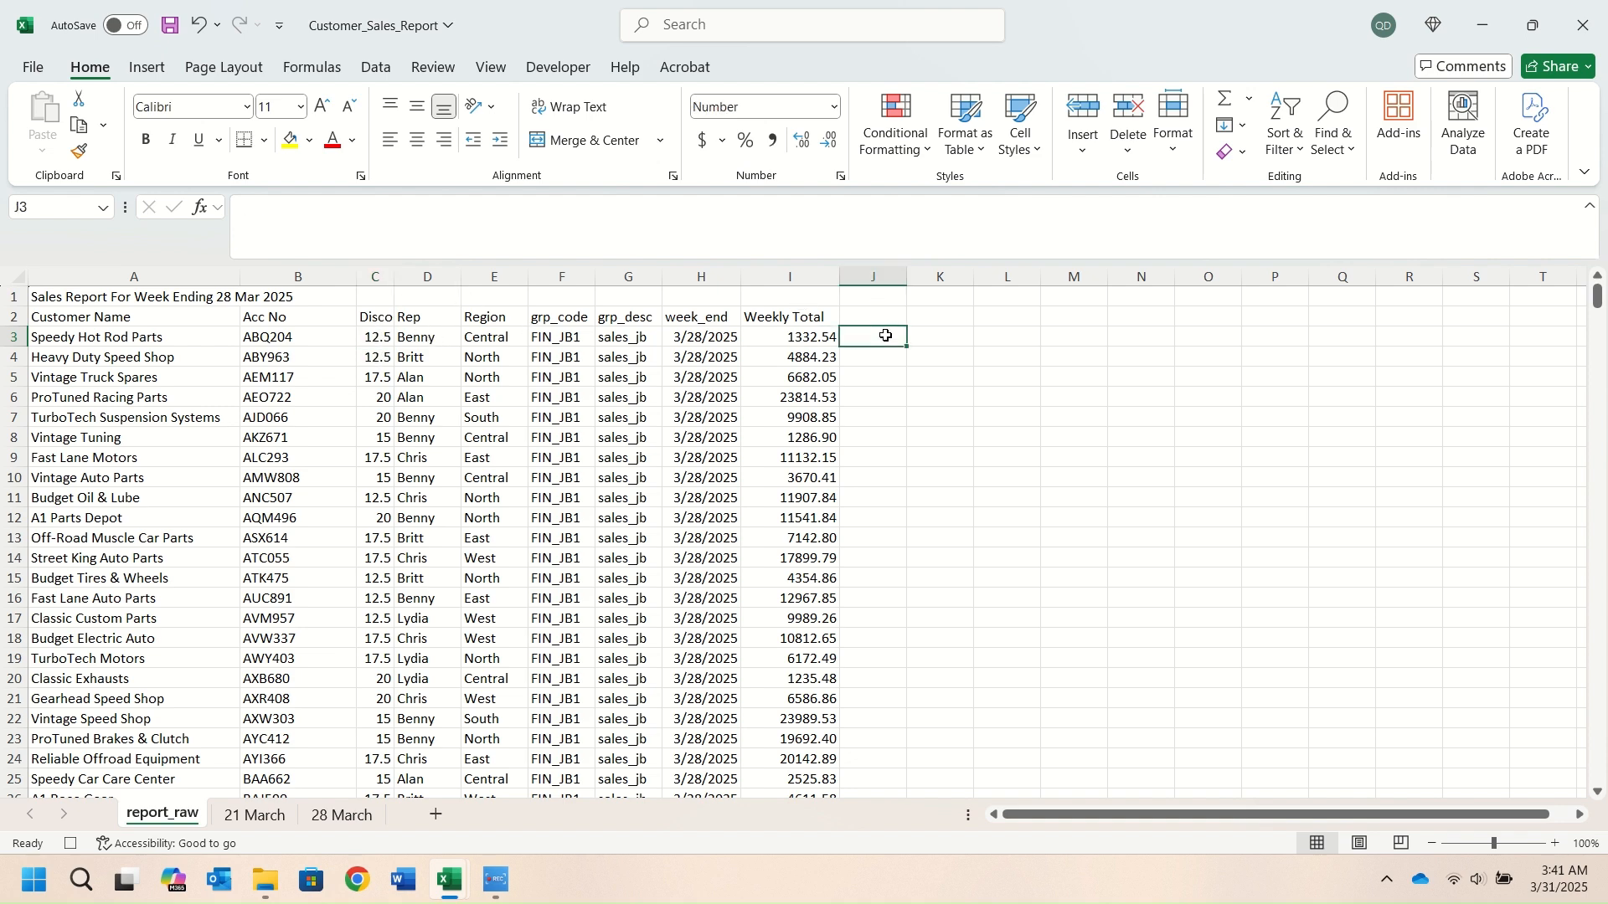
pyautogui.write('=')
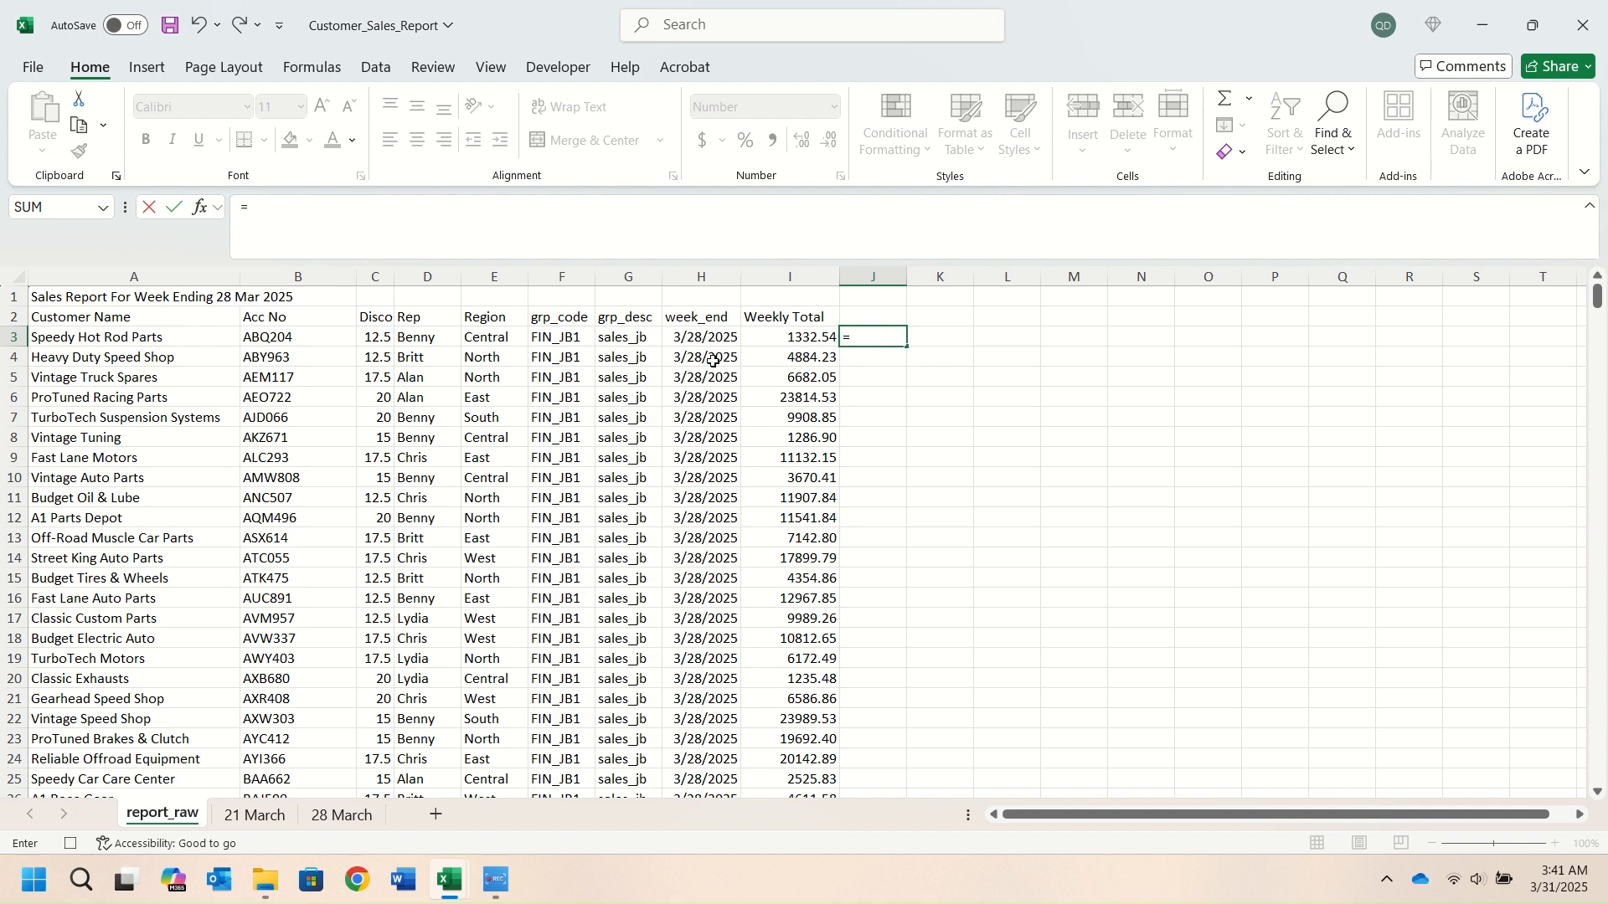
pyautogui.click(374, 347)
pyautogui.write('/100')
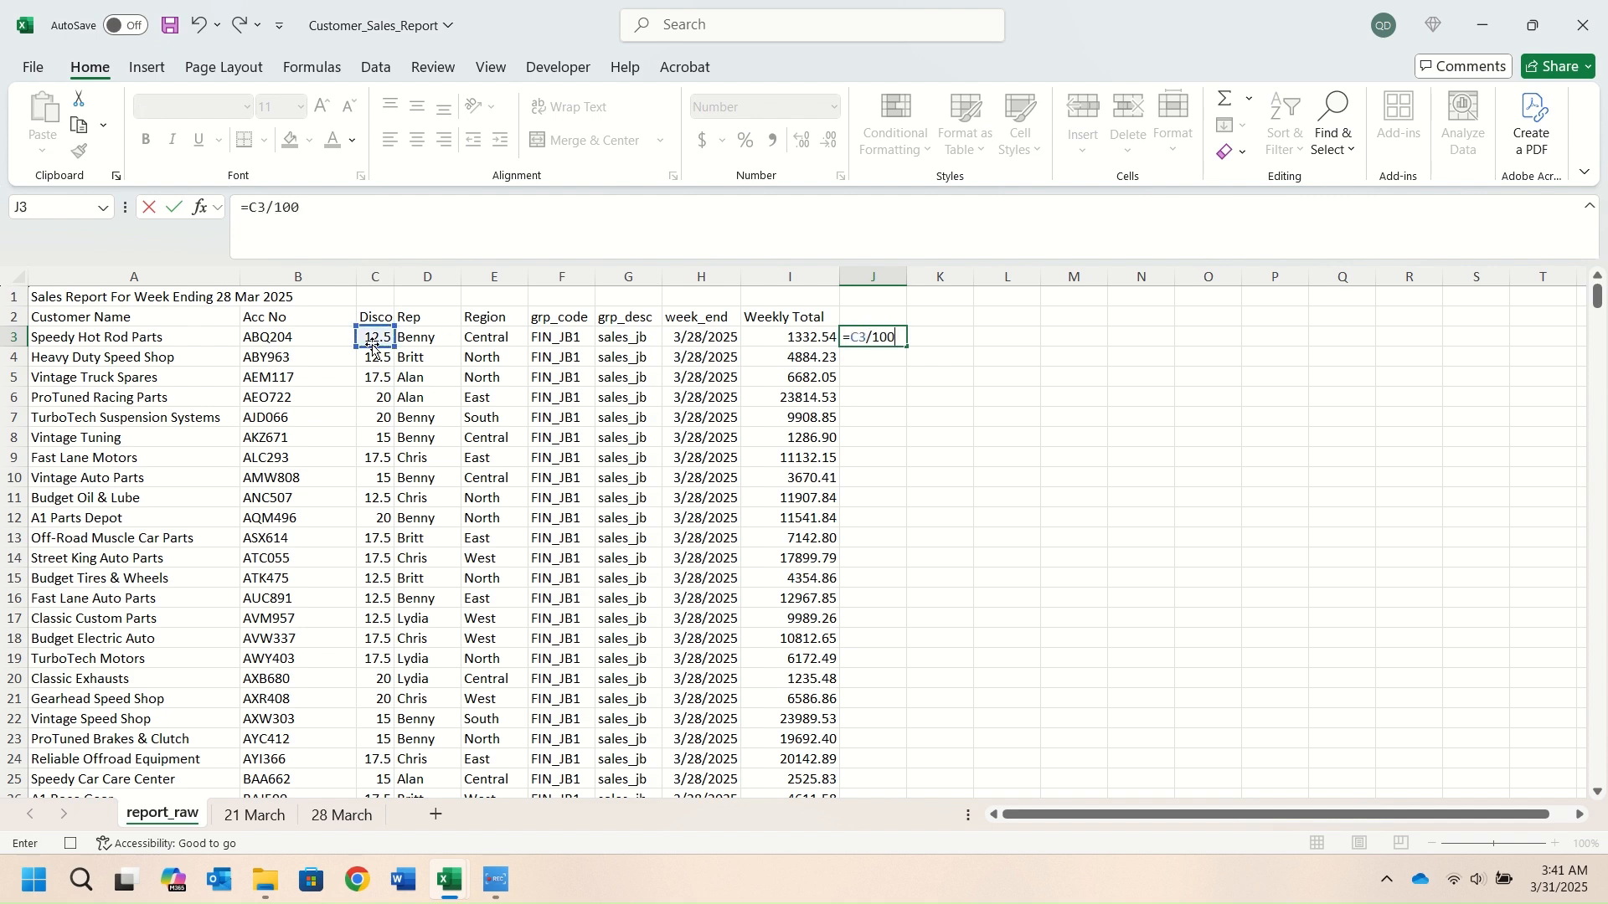
pyautogui.press('Return')
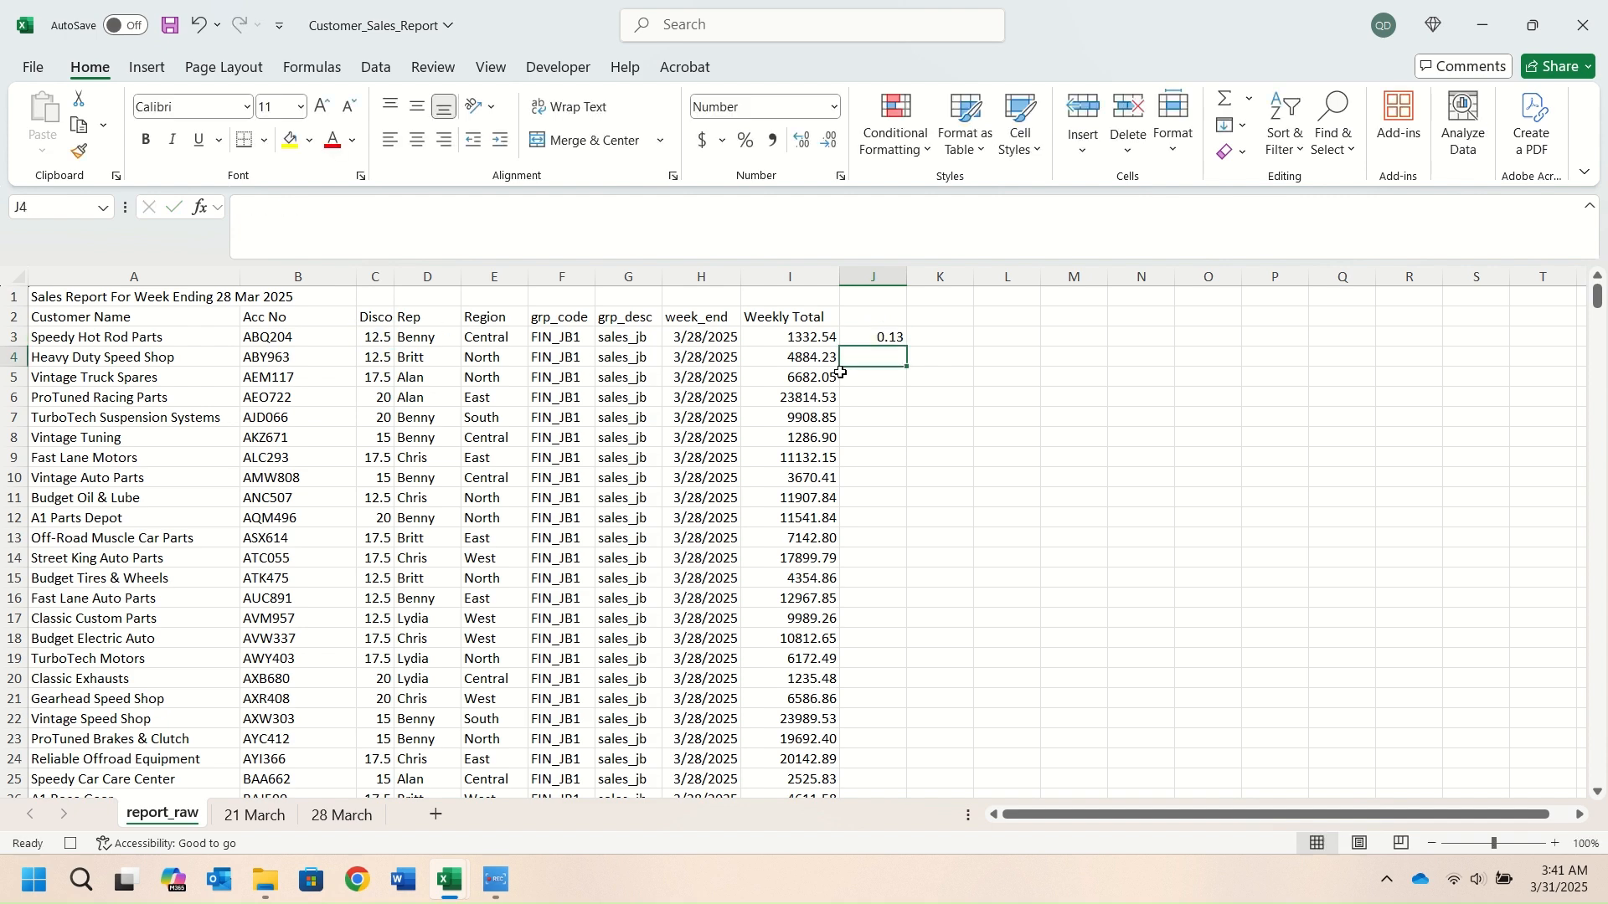
# Fill the J3 formula down to the last data row and copy the filled range
pyautogui.click(901, 339)
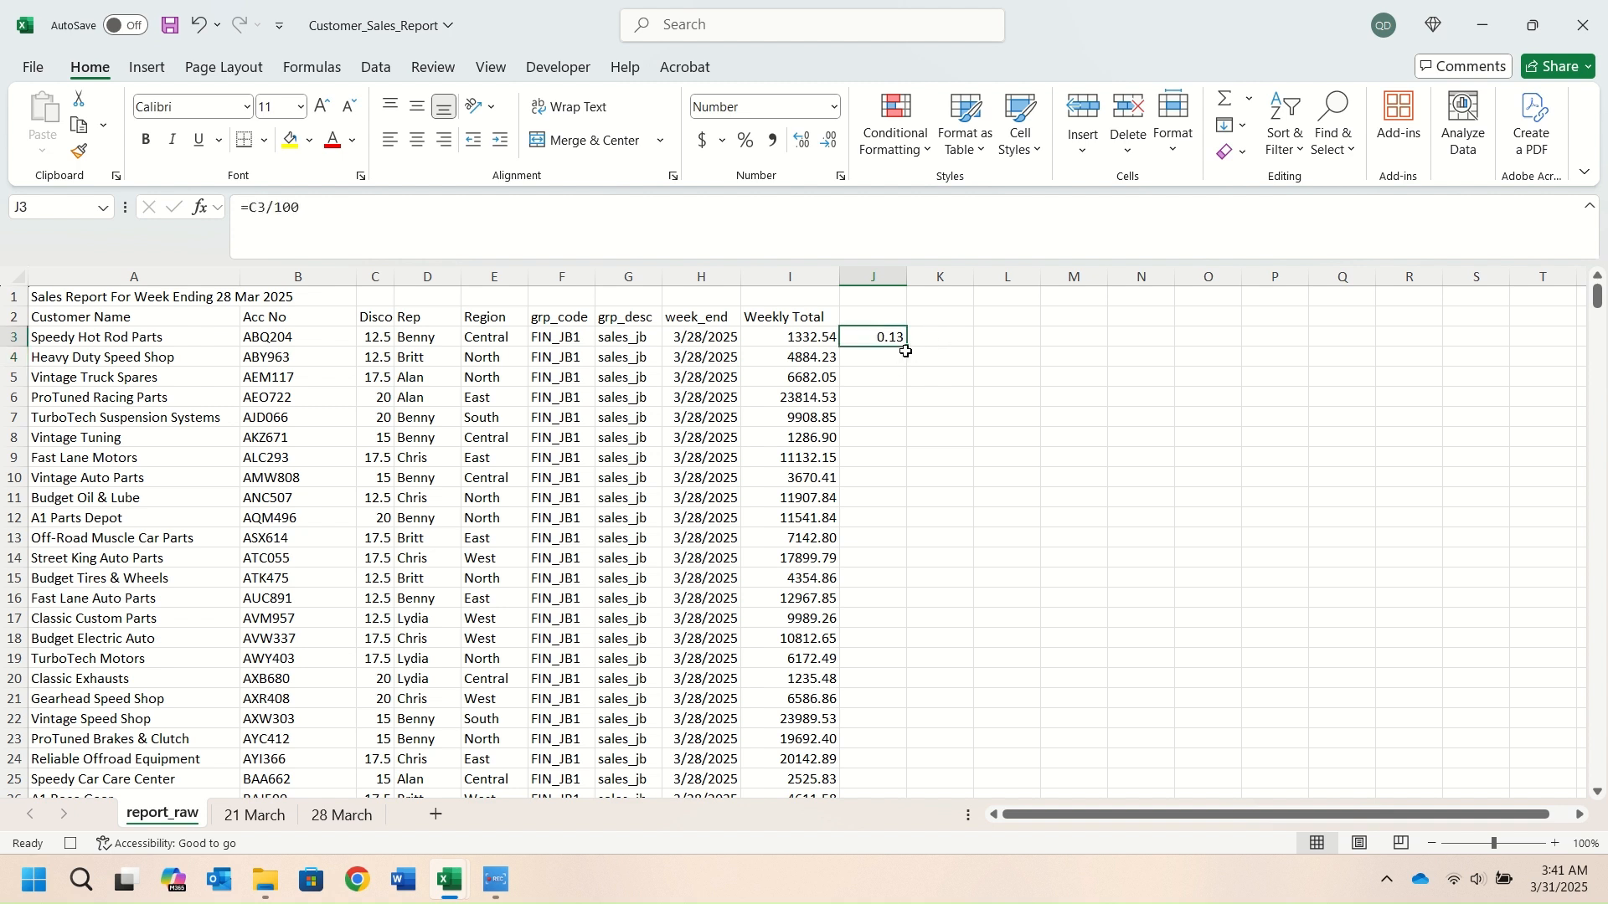
pyautogui.doubleClick(907, 349)
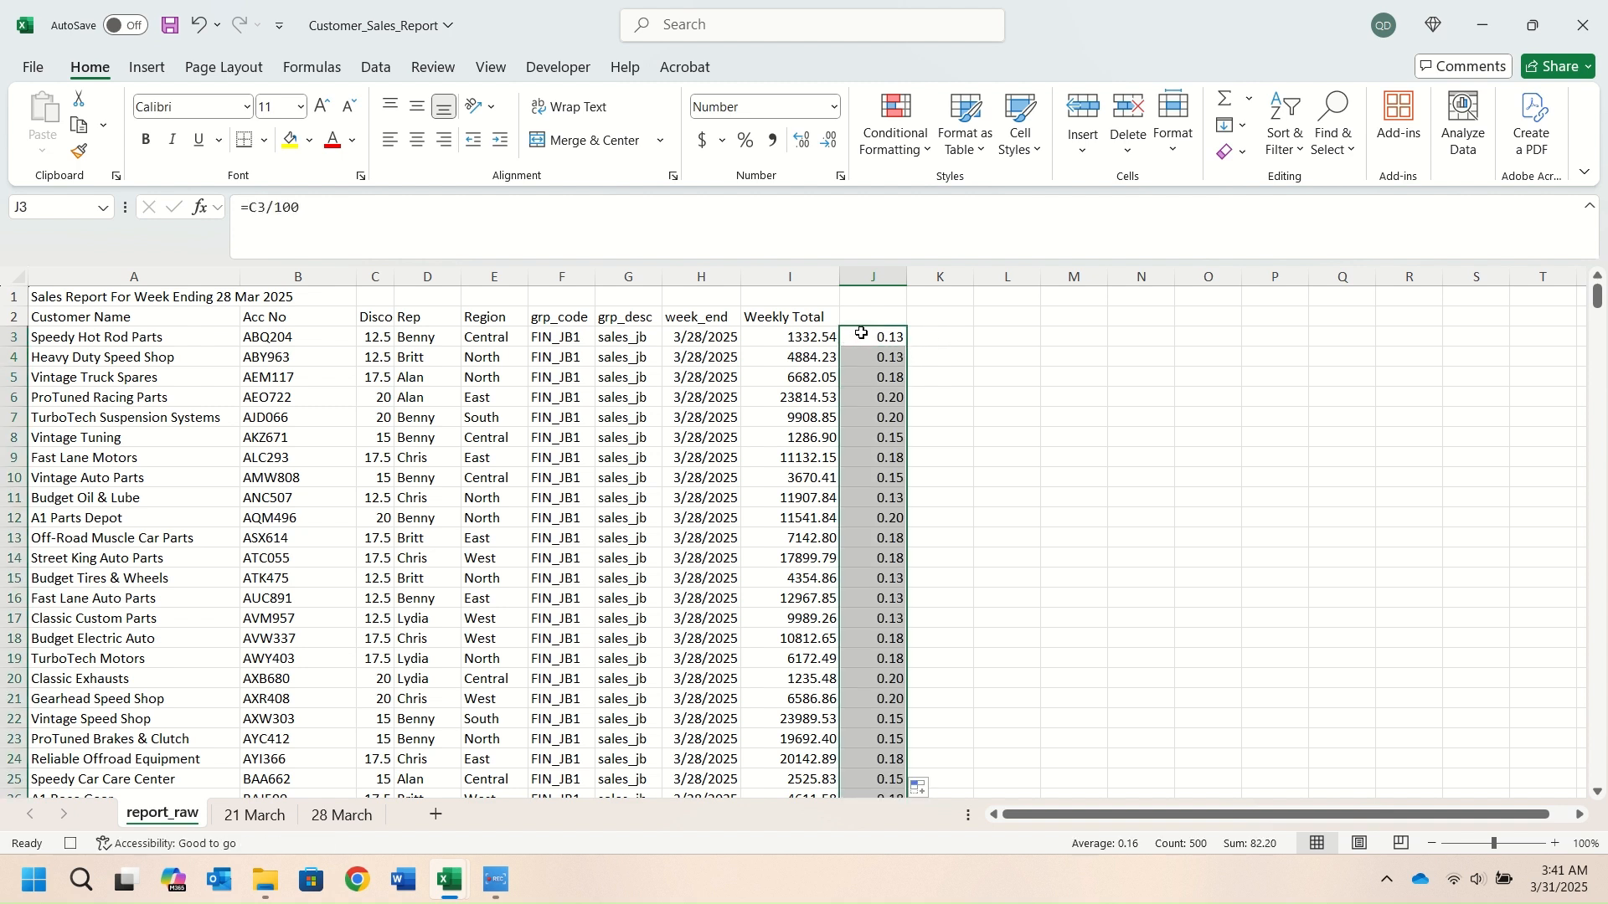
pyautogui.hotkey('ctrl', 'c')
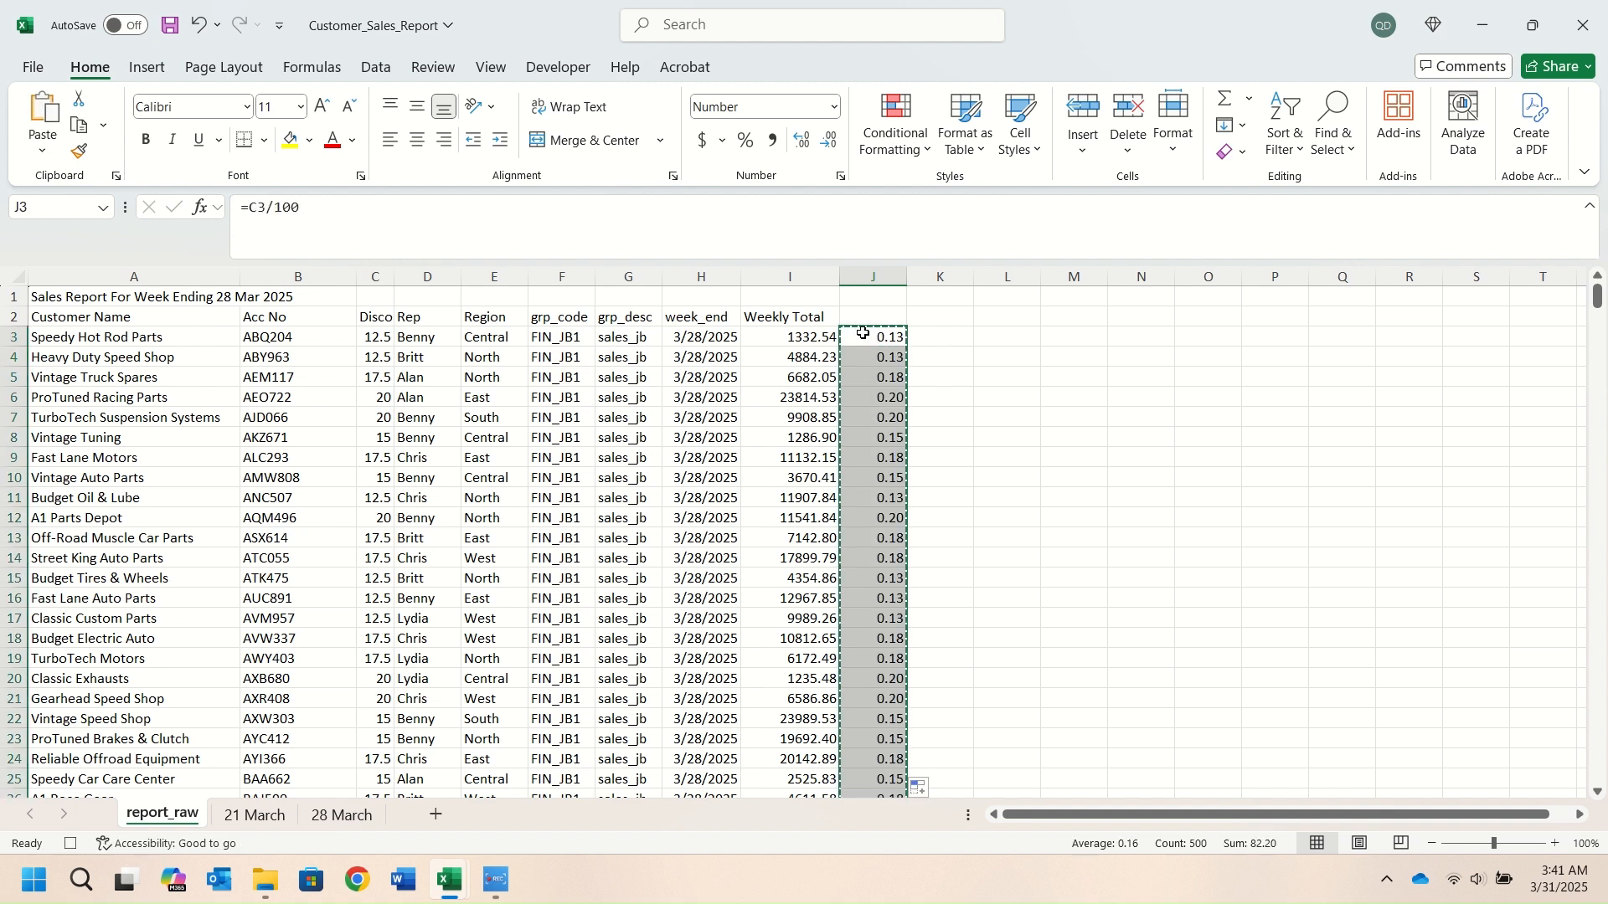
# Paste the copied decimal discounts as values into column C starting at C3, and clear helper column J
pyautogui.rightClick(376, 343)
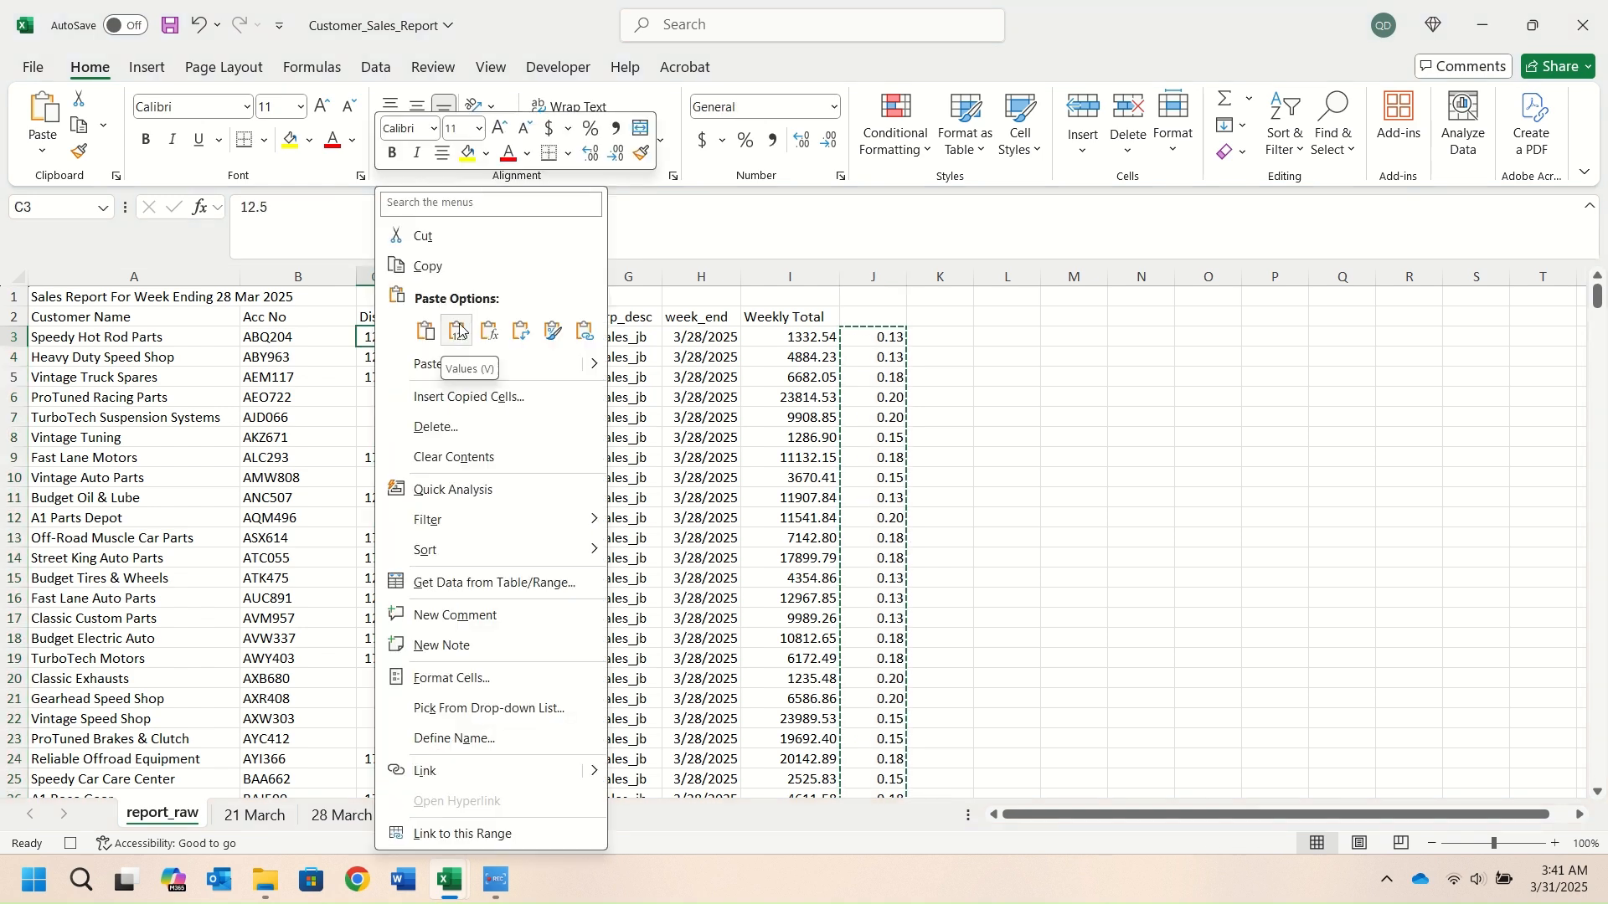
pyautogui.click(459, 323)
pyautogui.click(886, 275)
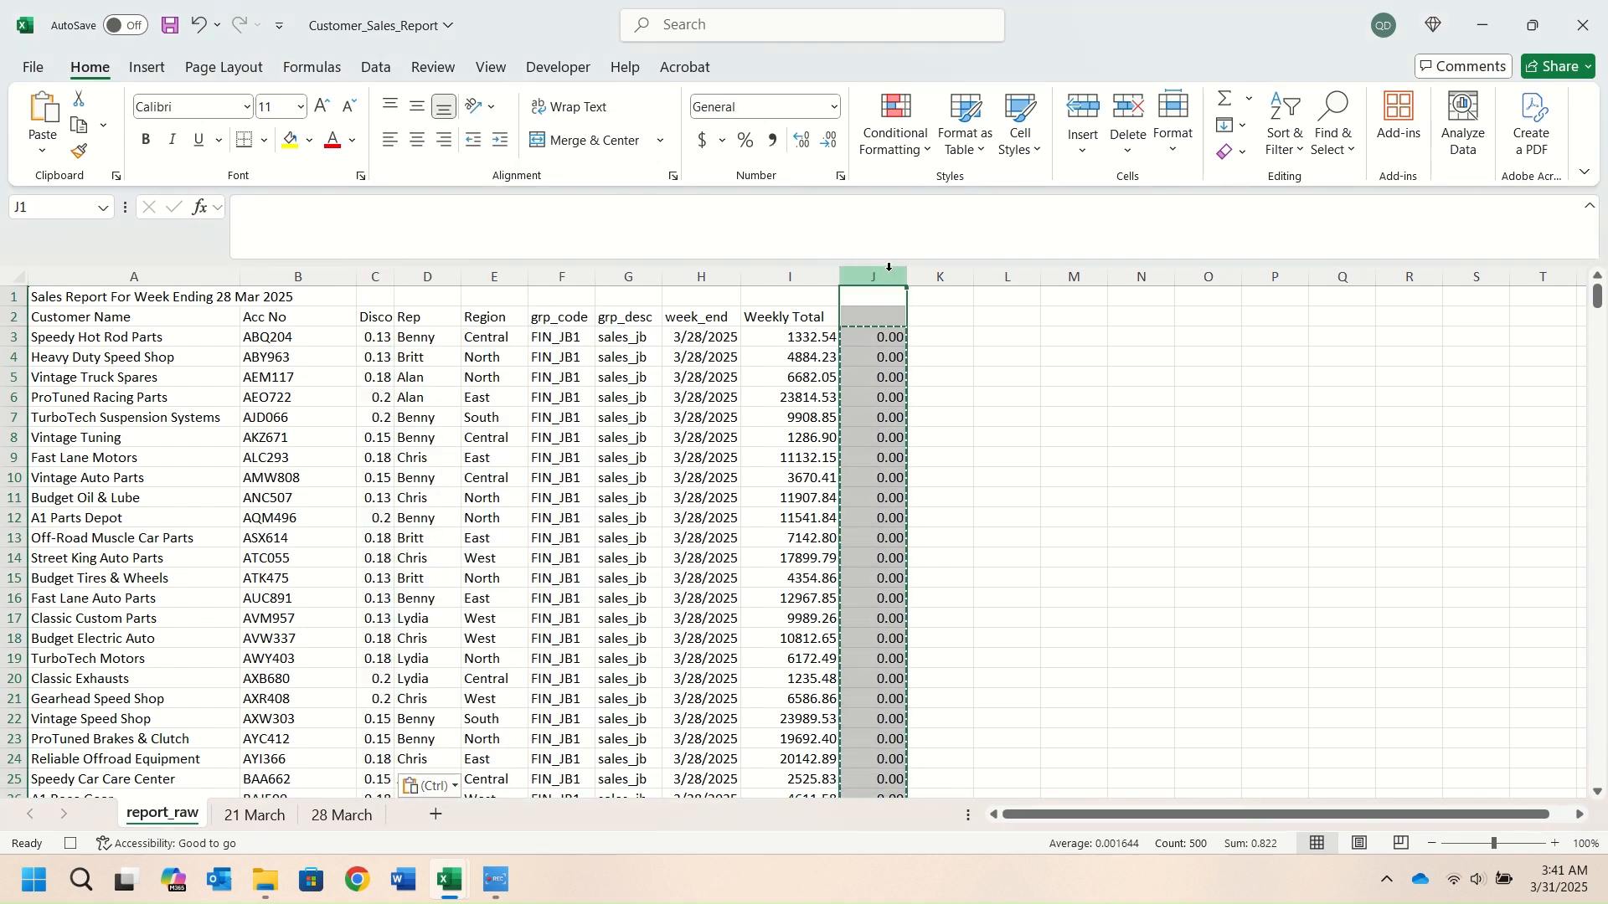
pyautogui.press('Delete')
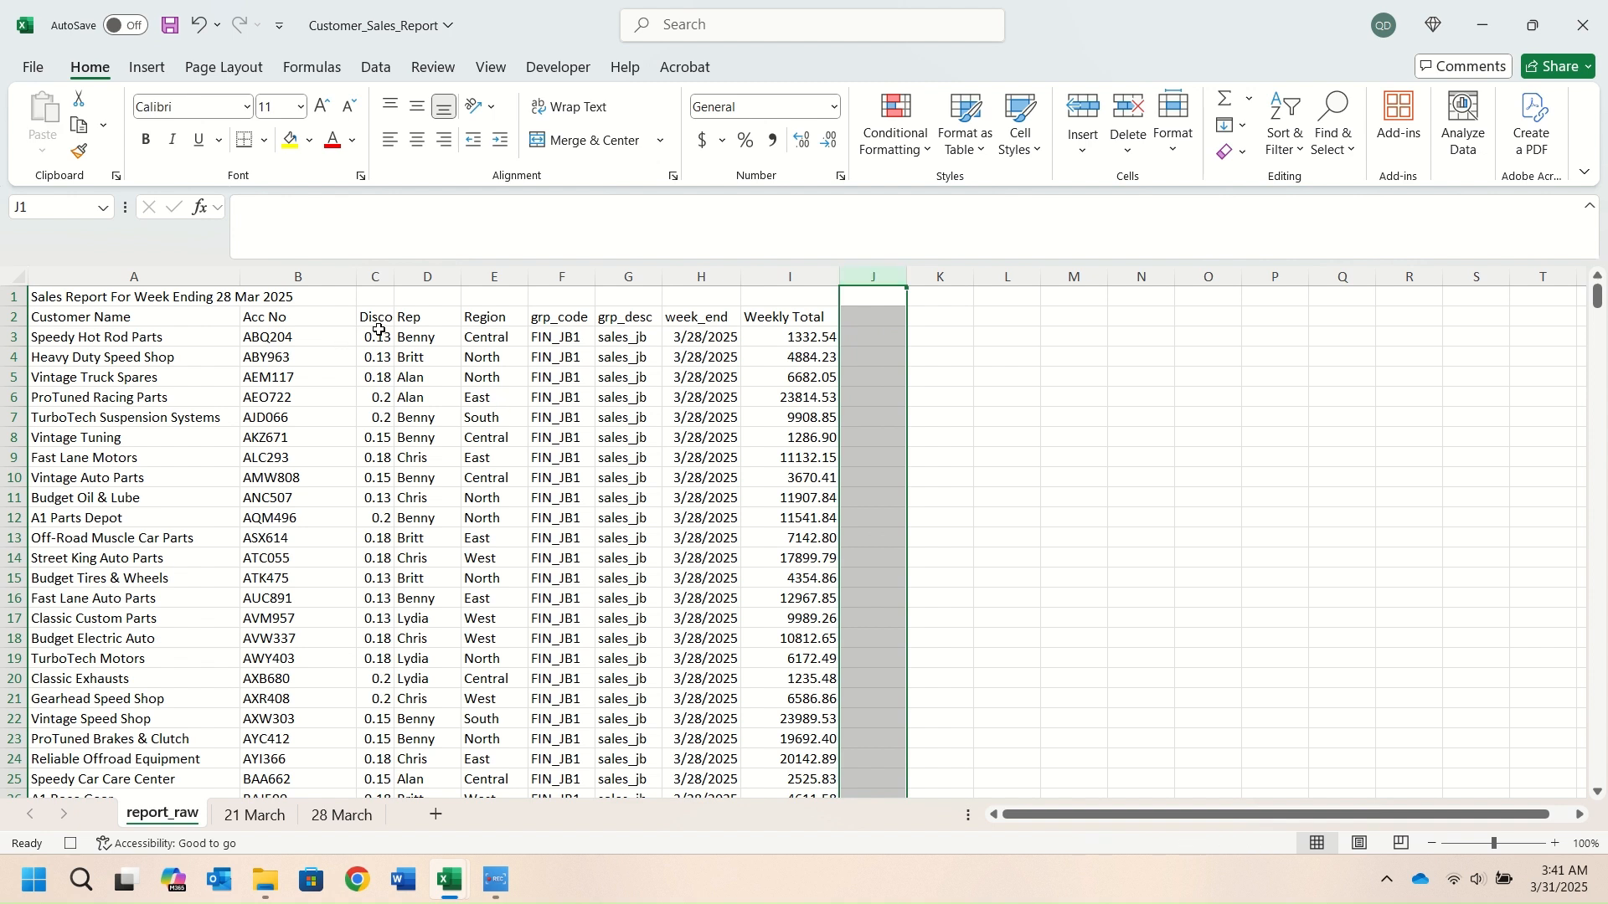
# Format the discounts in column C as percentages with one decimal place
pyautogui.click(377, 279)
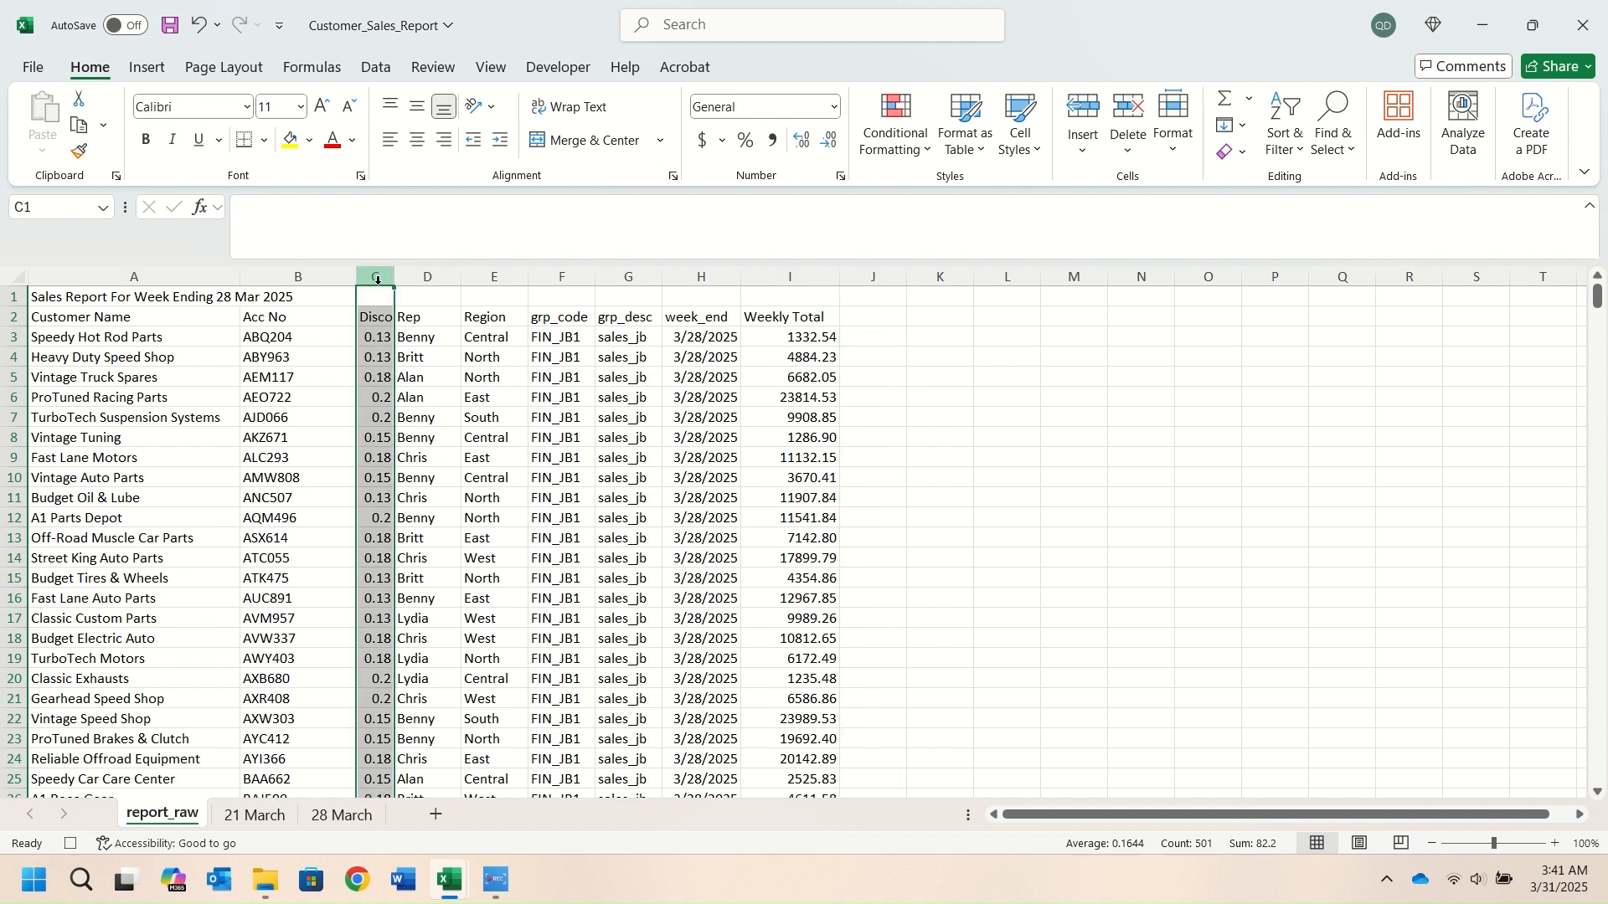
pyautogui.click(745, 139)
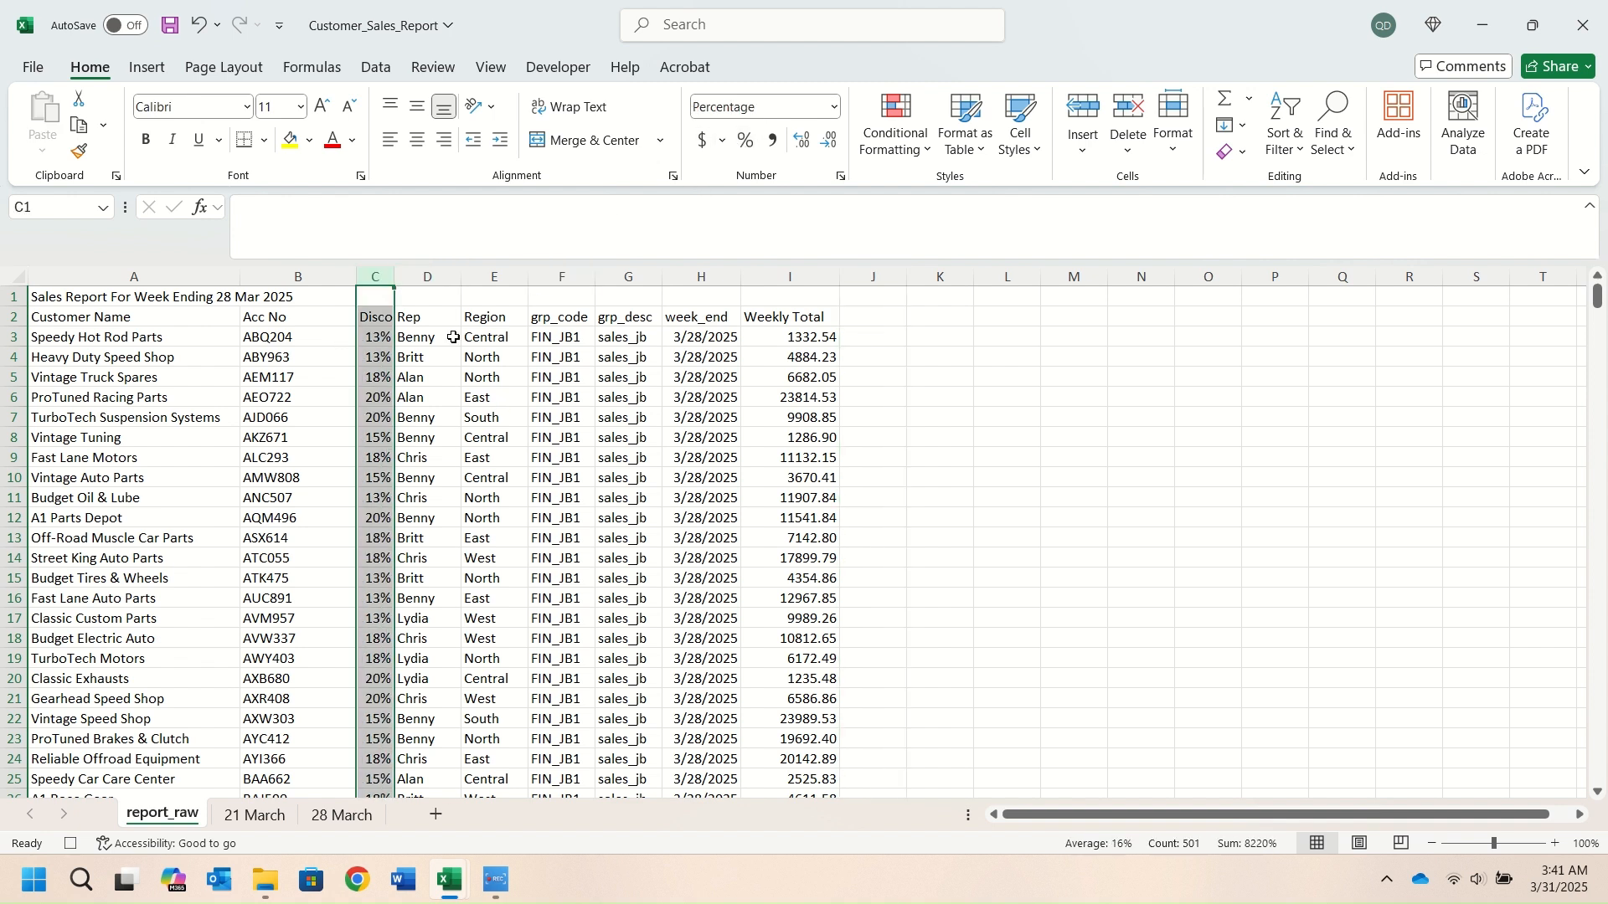
pyautogui.click(801, 140)
pyautogui.click(413, 360)
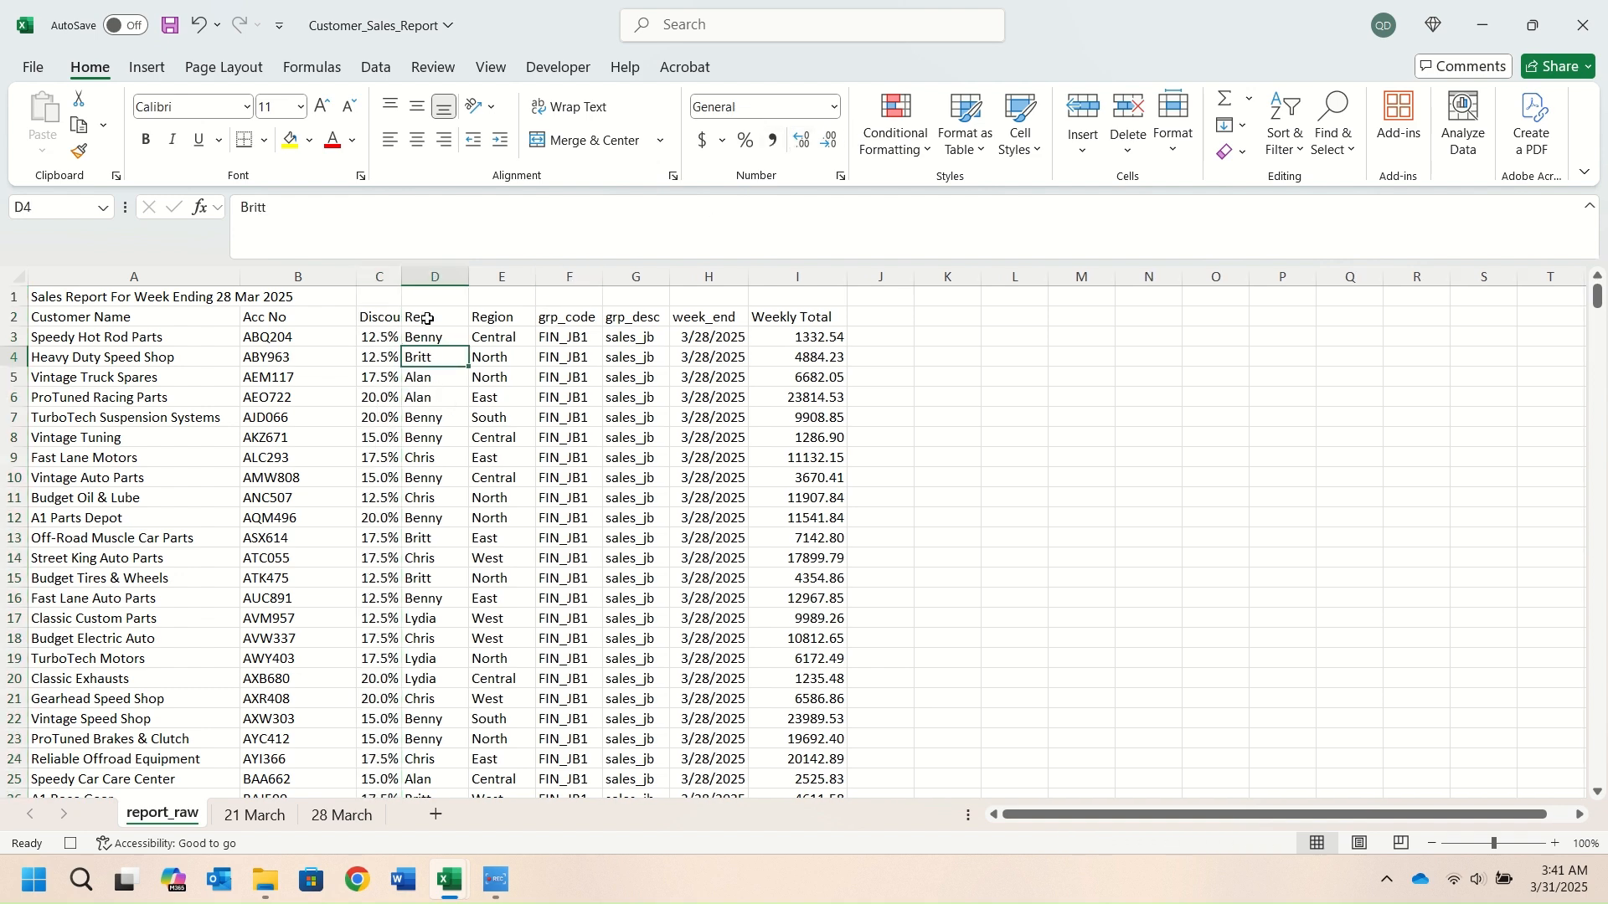
pyautogui.click(571, 277)
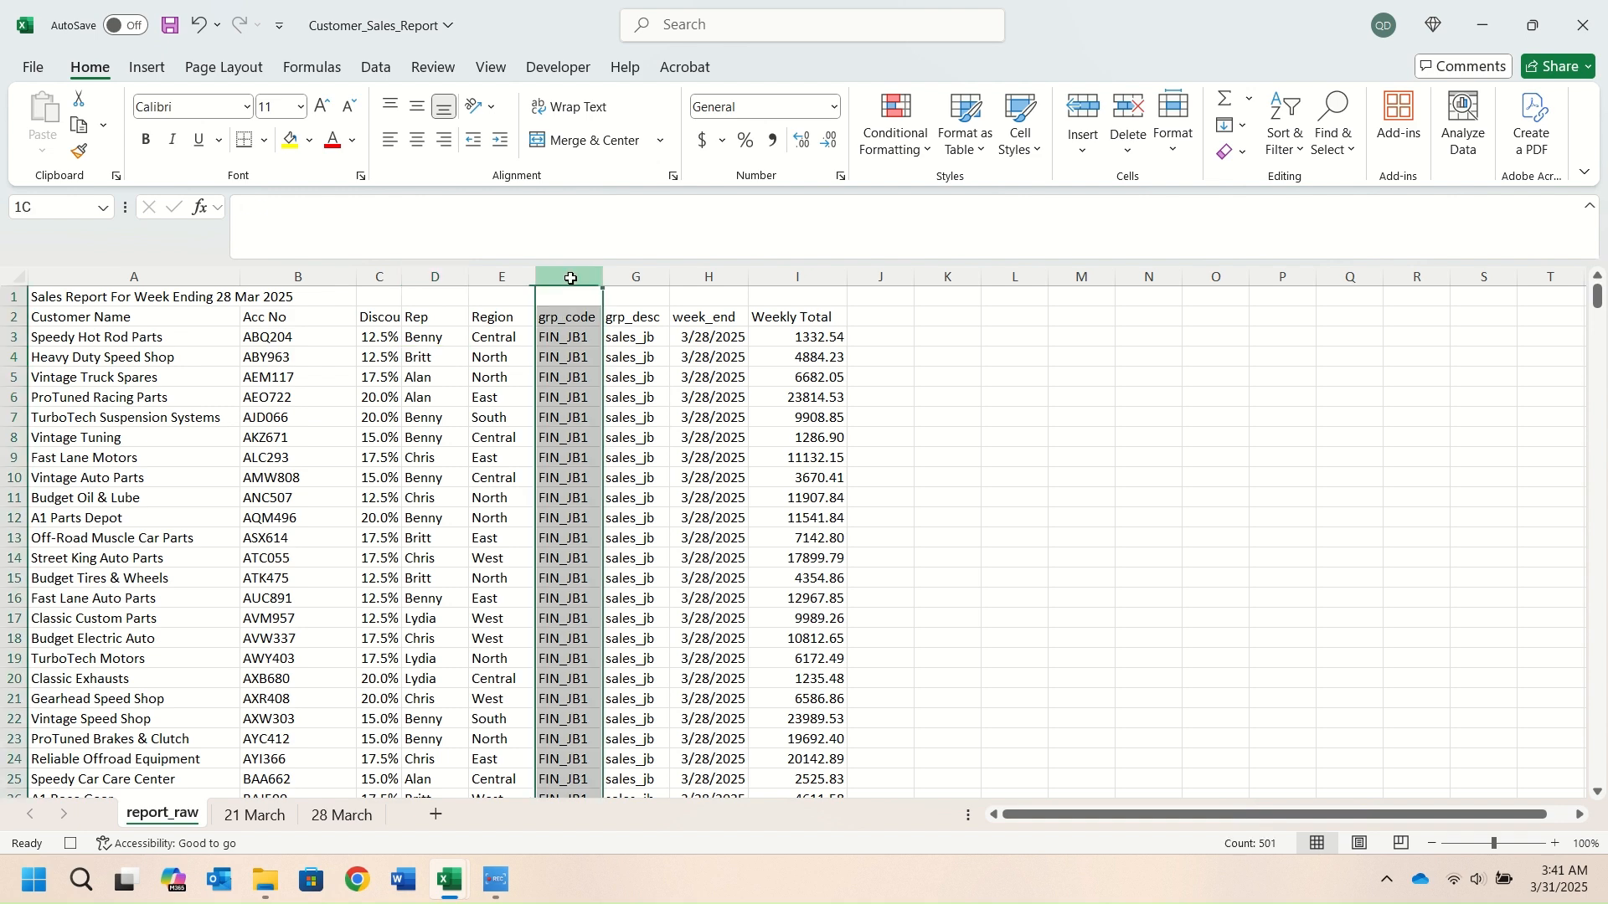
pyautogui.moveTo(572, 279); pyautogui.dragTo(704, 282)
pyautogui.rightClick(703, 282)
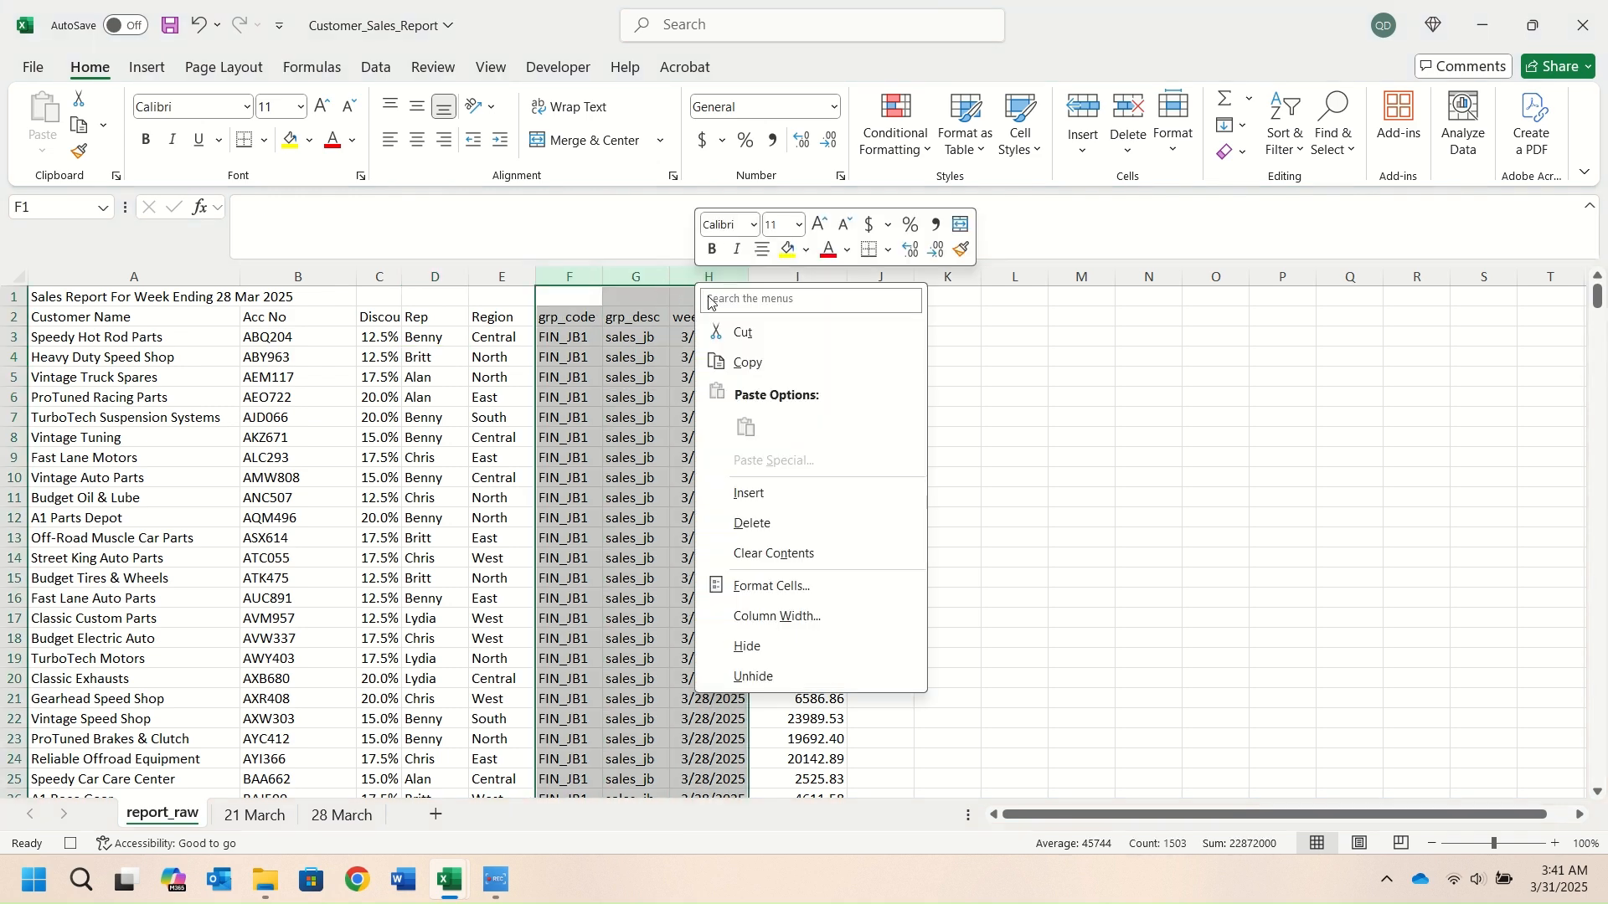
pyautogui.click(751, 523)
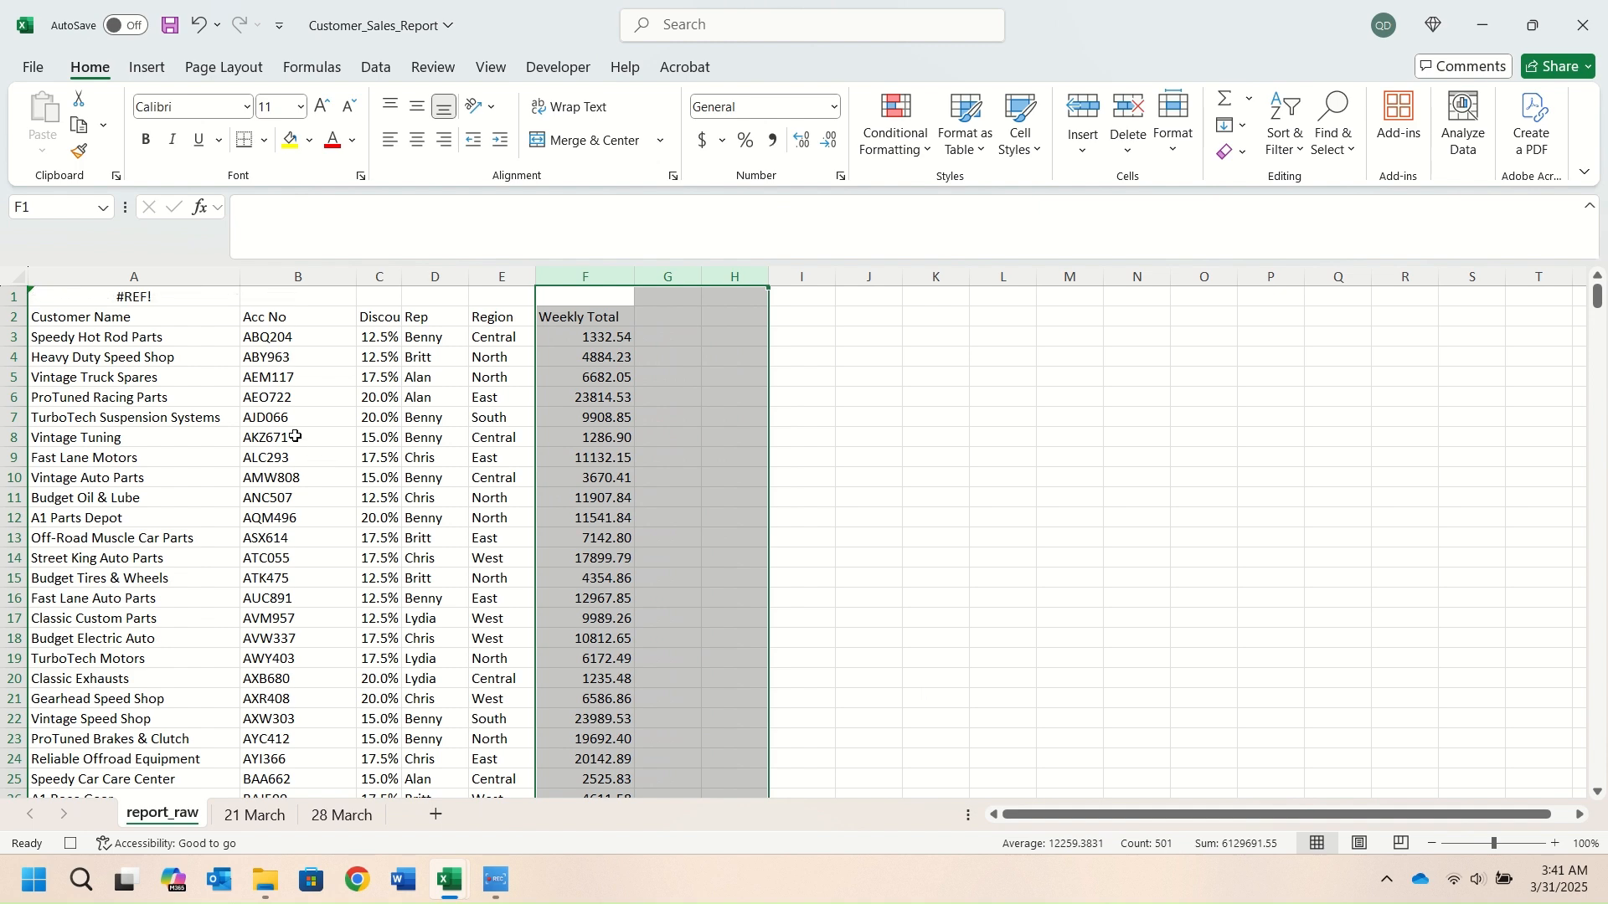
pyautogui.click(141, 290)
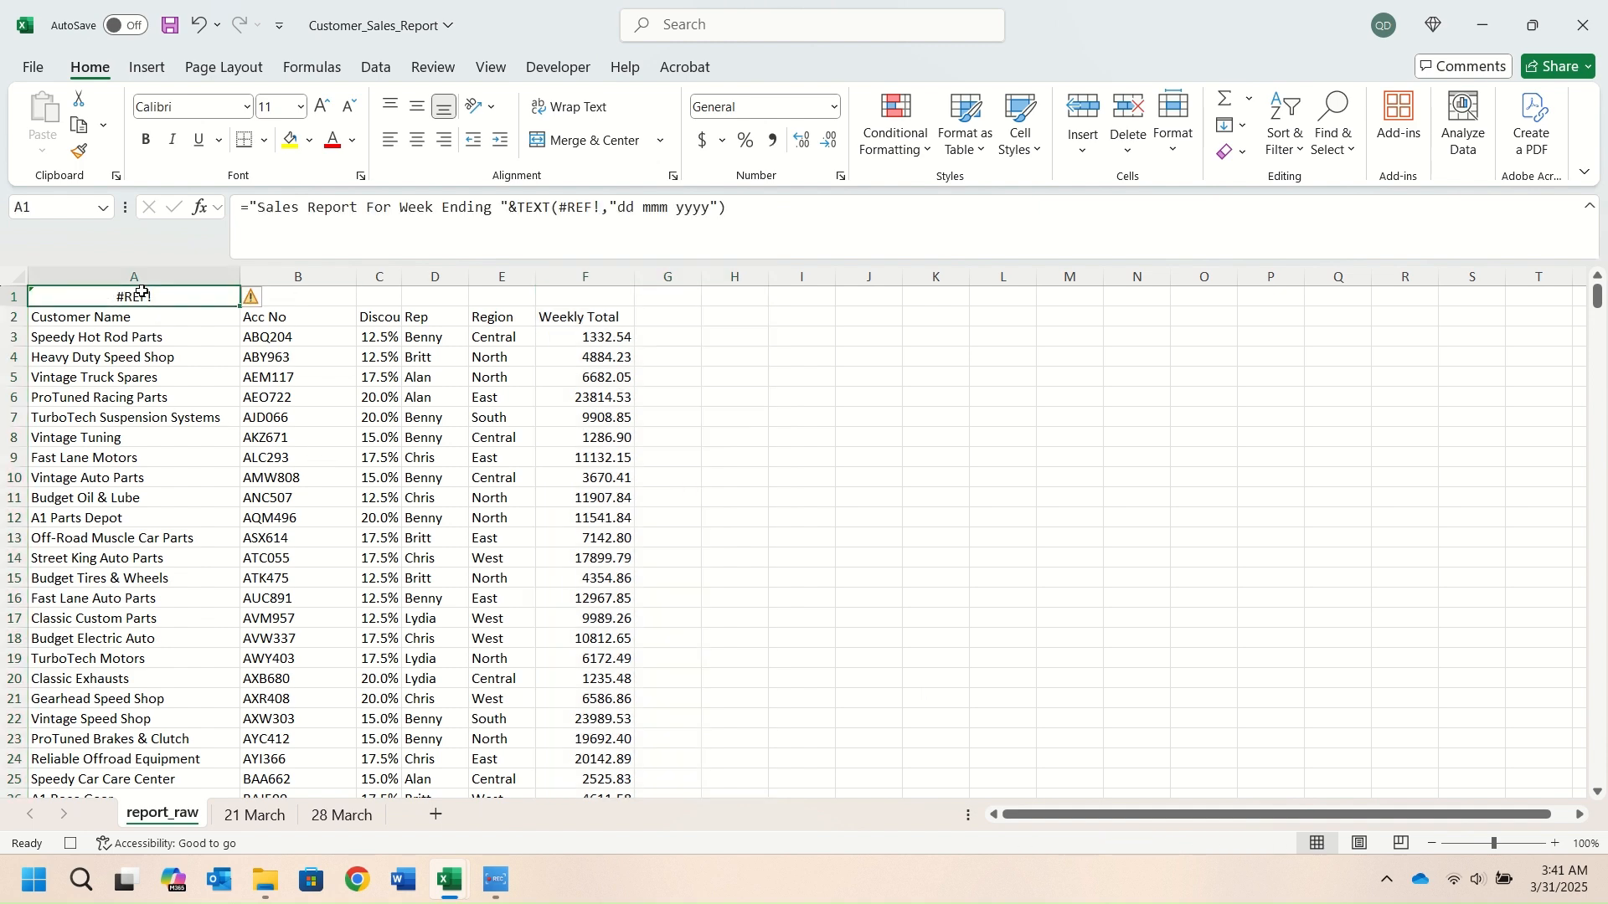
pyautogui.hotkey('ctrl', 'z')
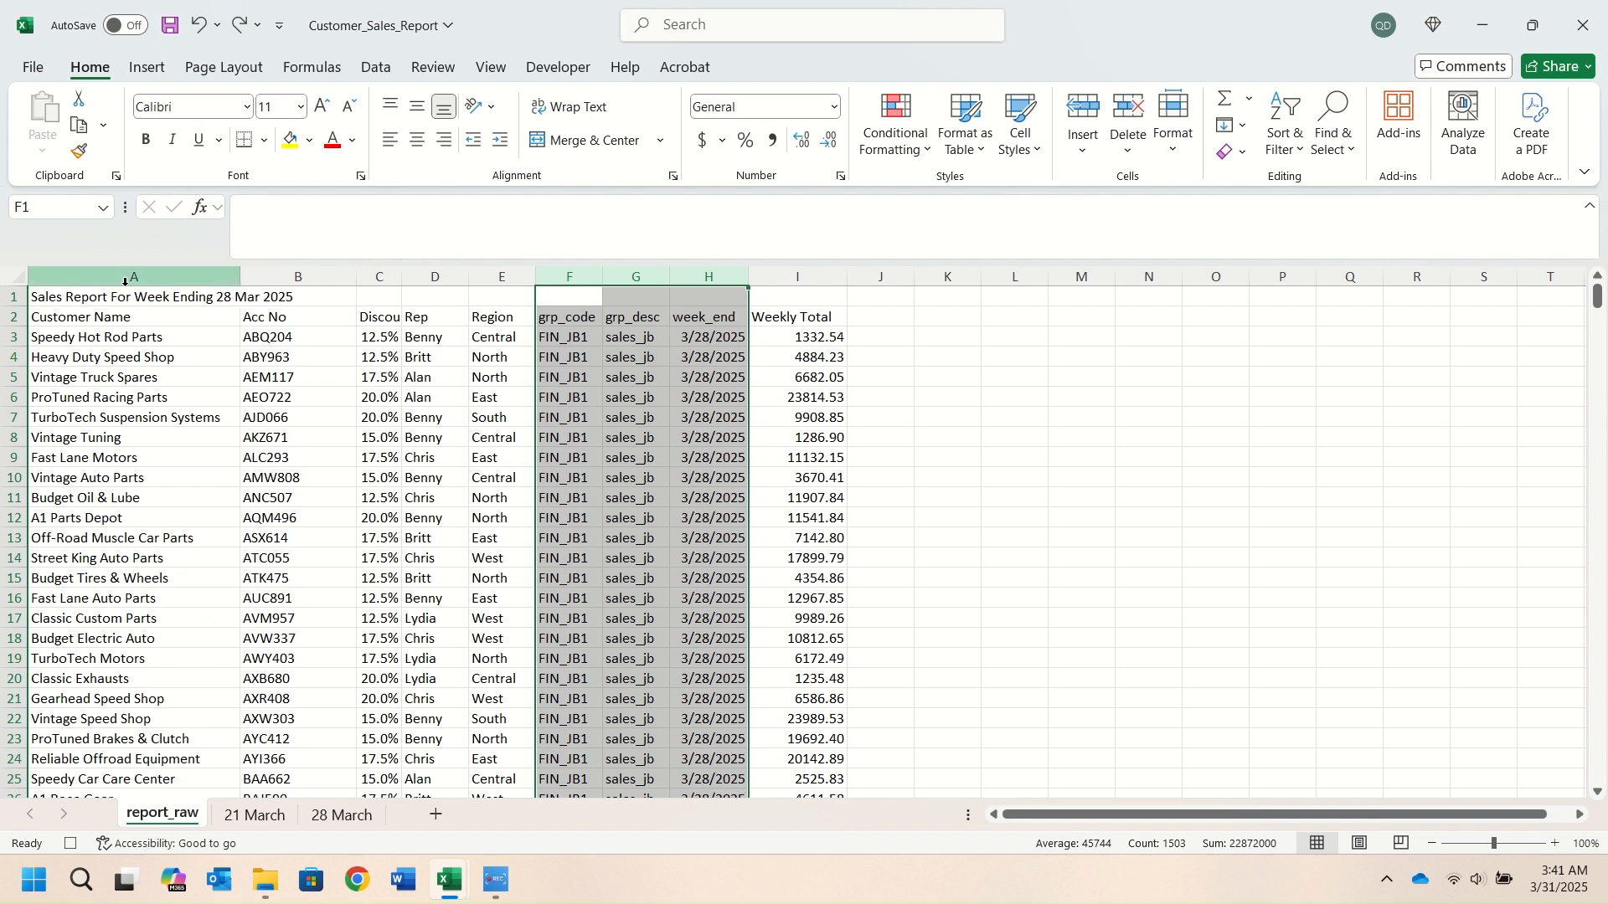
# Replace the report title formula in A1 with its static value
pyautogui.click(59, 298)
pyautogui.hotkey('ctrl', 'c')
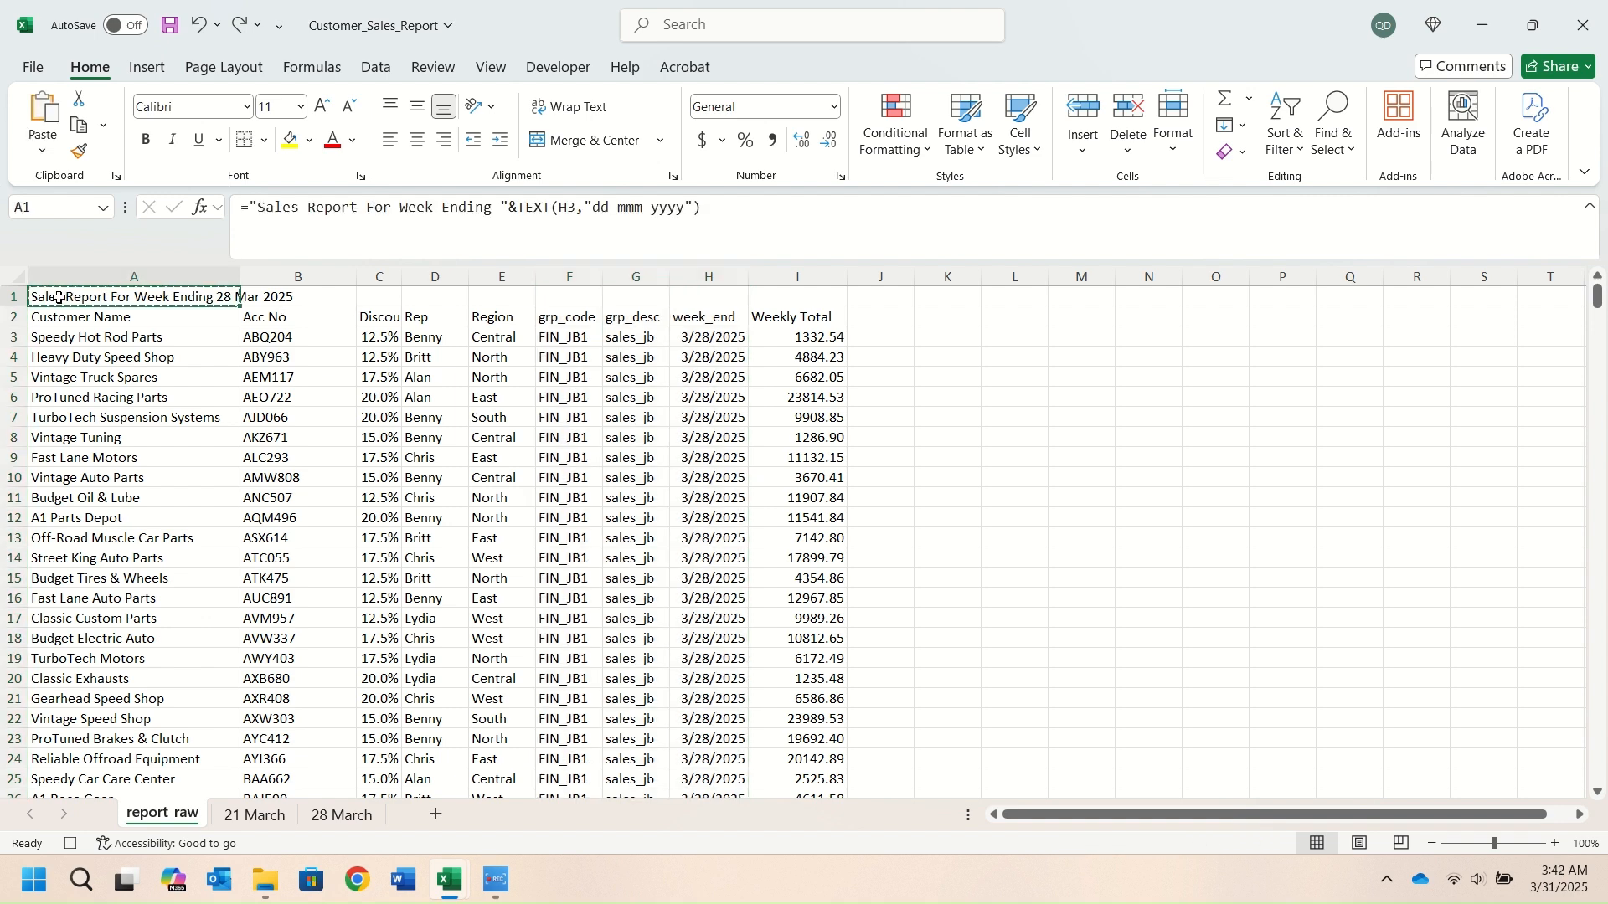
pyautogui.rightClick(58, 298)
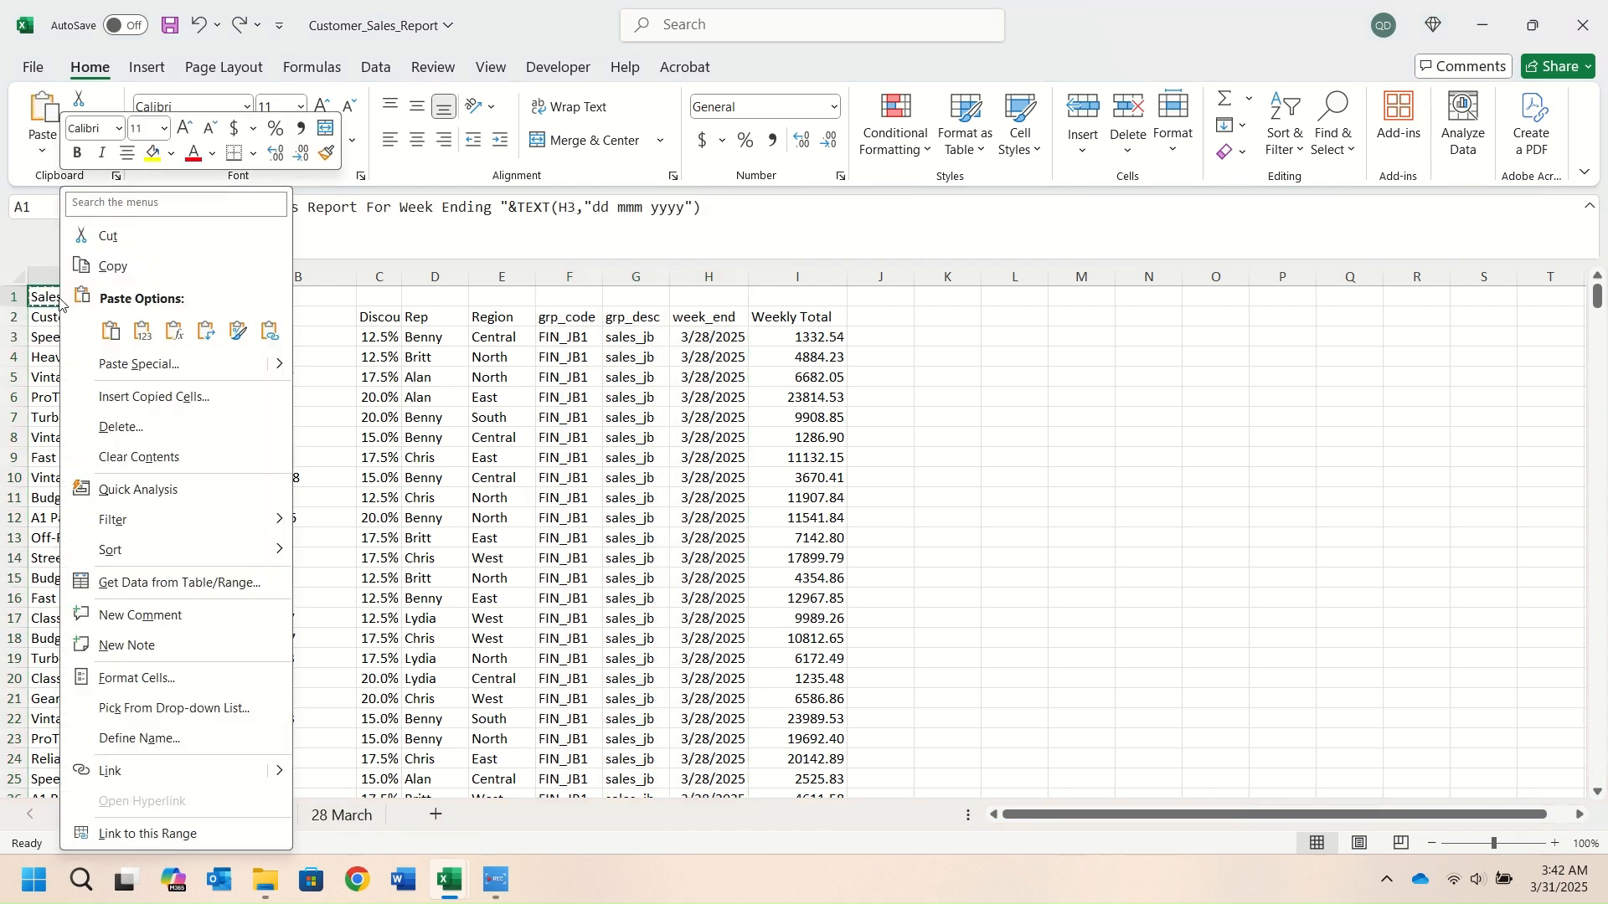
pyautogui.click(139, 331)
pyautogui.click(154, 360)
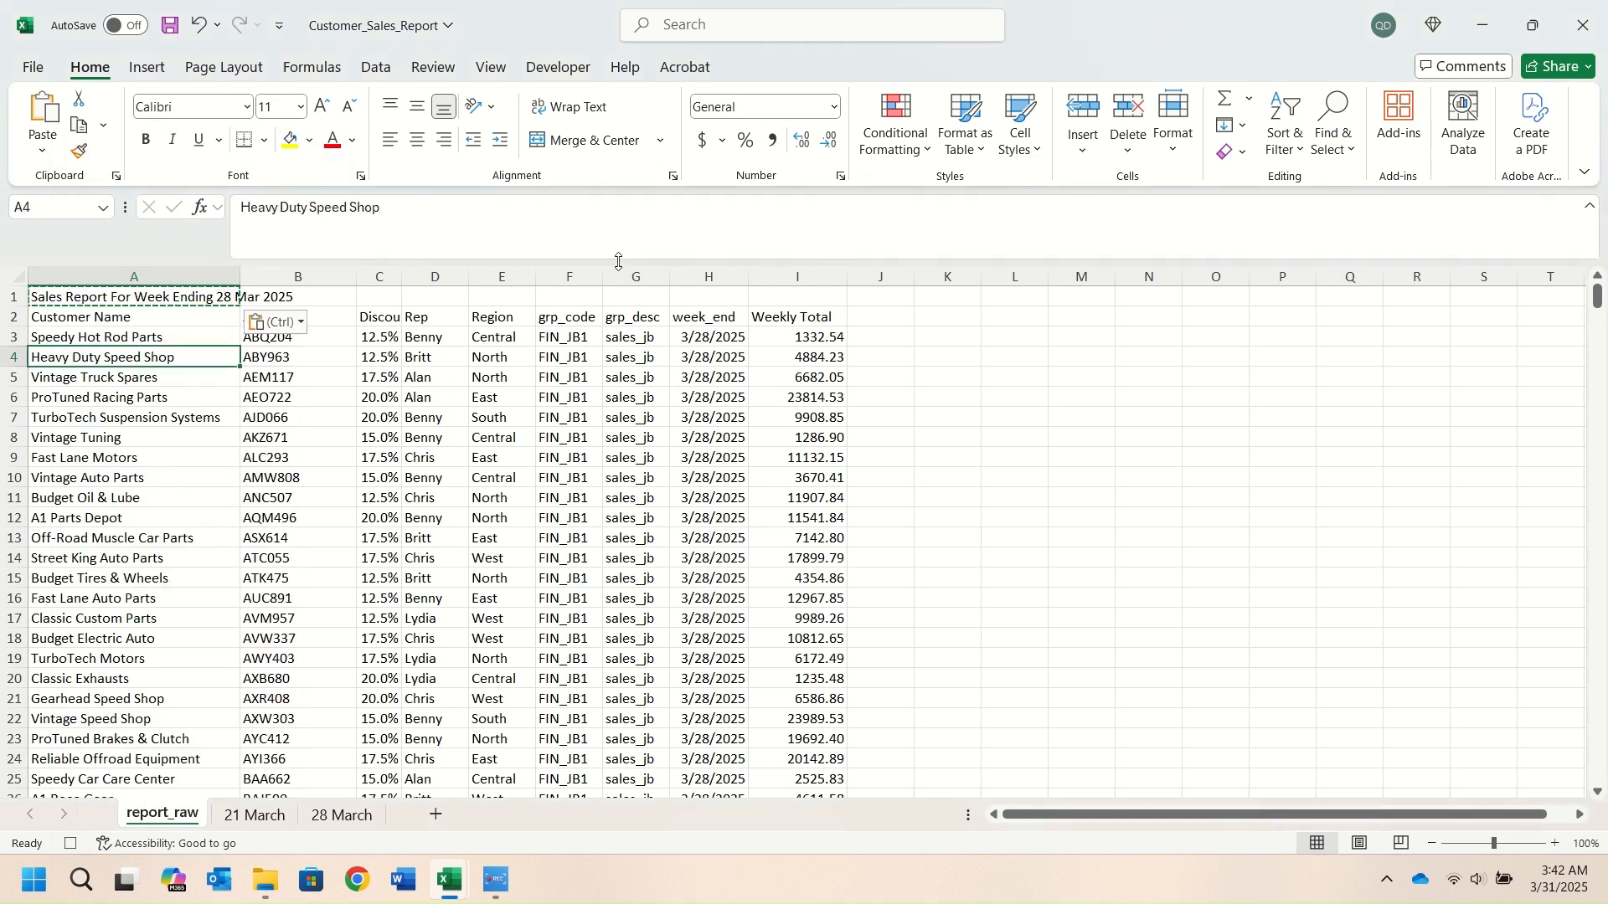
# Delete the grp_code, grp_desc and week_end columns (F to H)
pyautogui.moveTo(559, 278); pyautogui.dragTo(702, 279)
pyautogui.rightClick(702, 279)
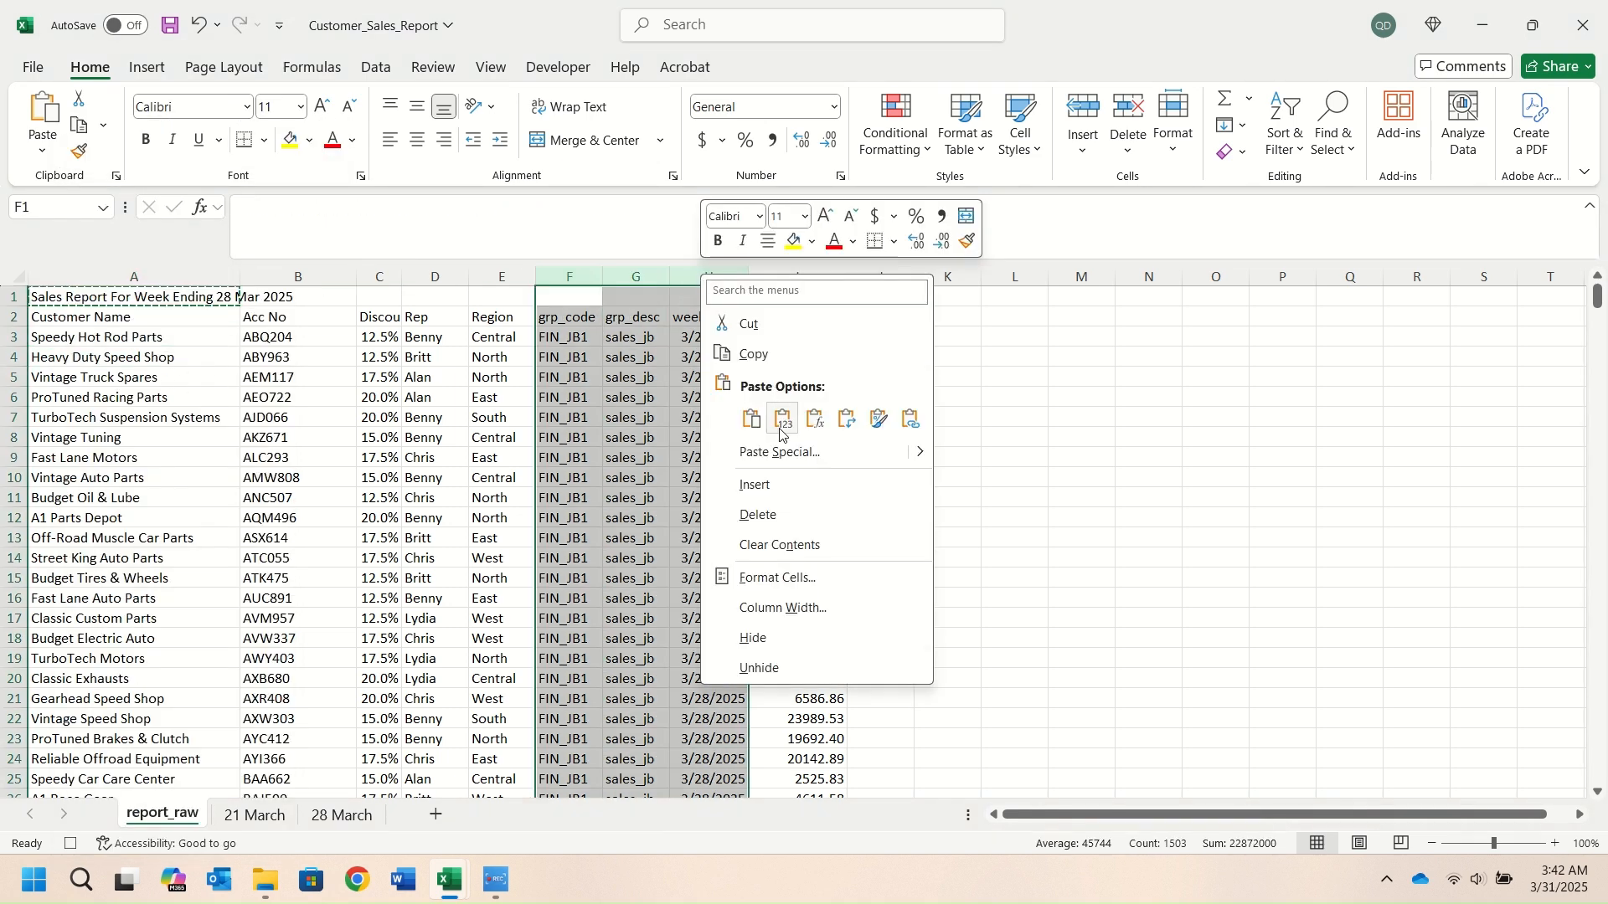
pyautogui.click(760, 515)
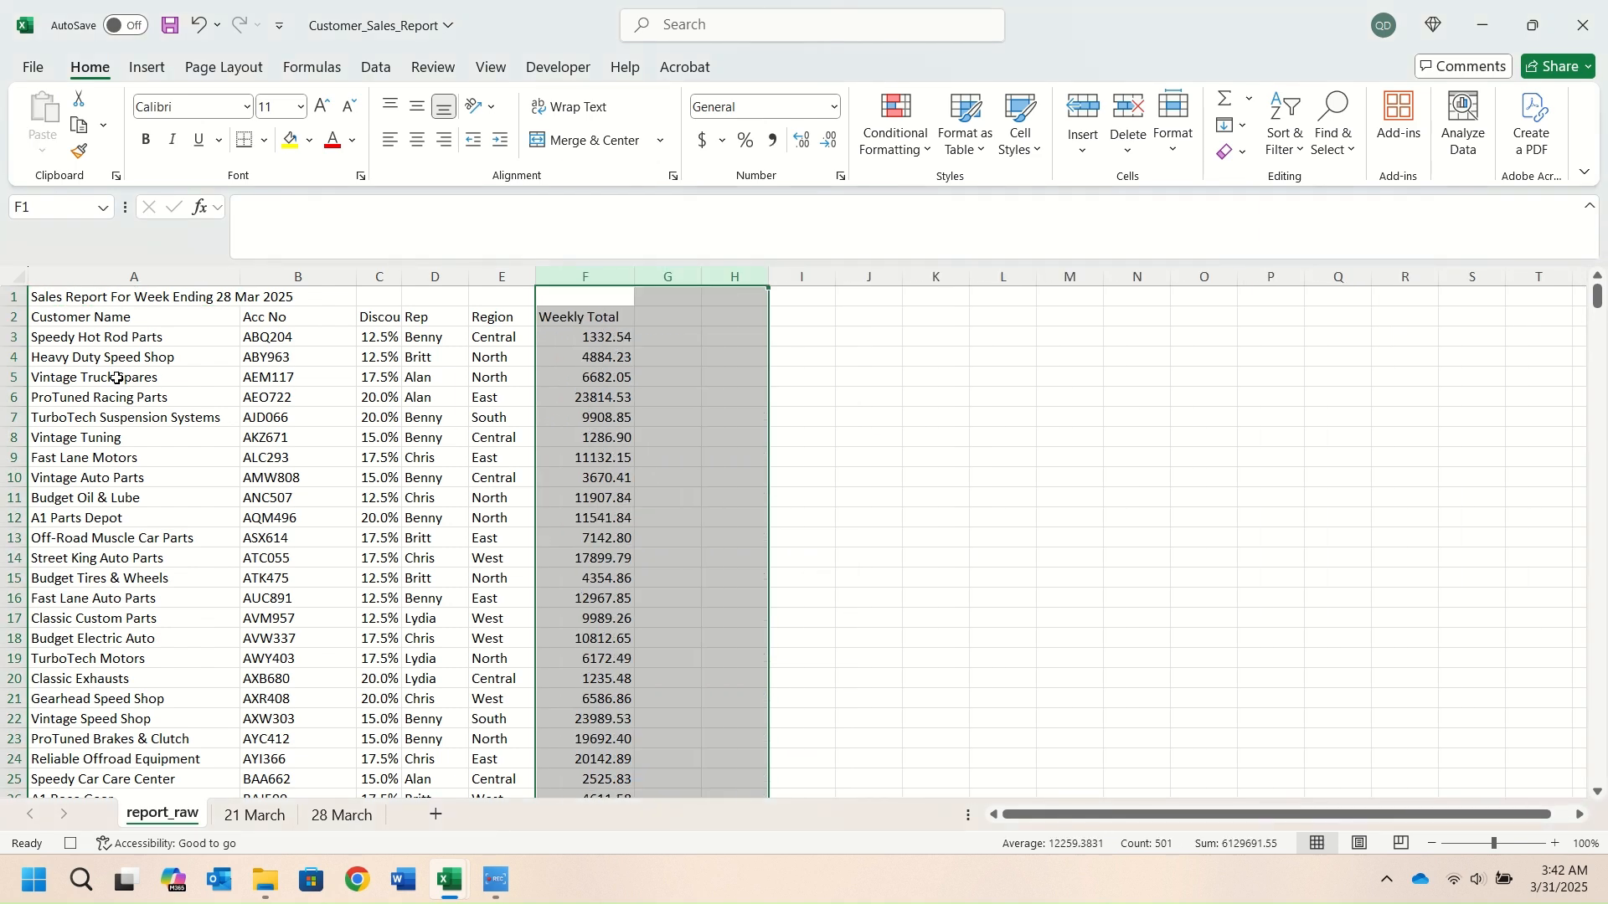
# Merge and center the report title across A1:F1 and format it as bold, size 13
pyautogui.moveTo(42, 298); pyautogui.dragTo(574, 298)
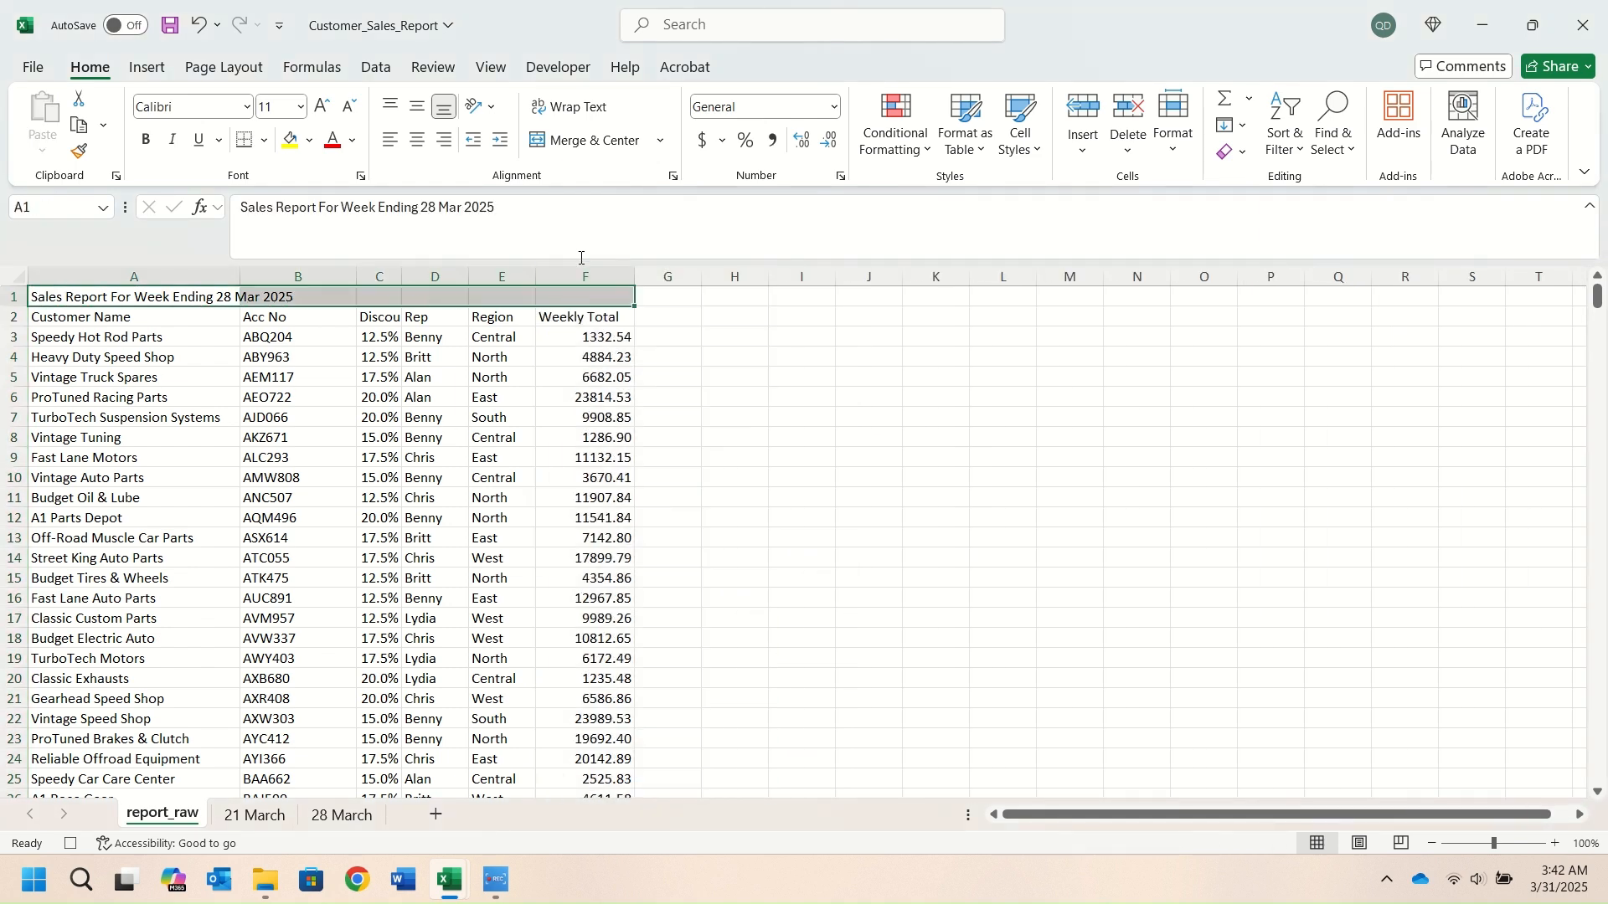
pyautogui.click(571, 137)
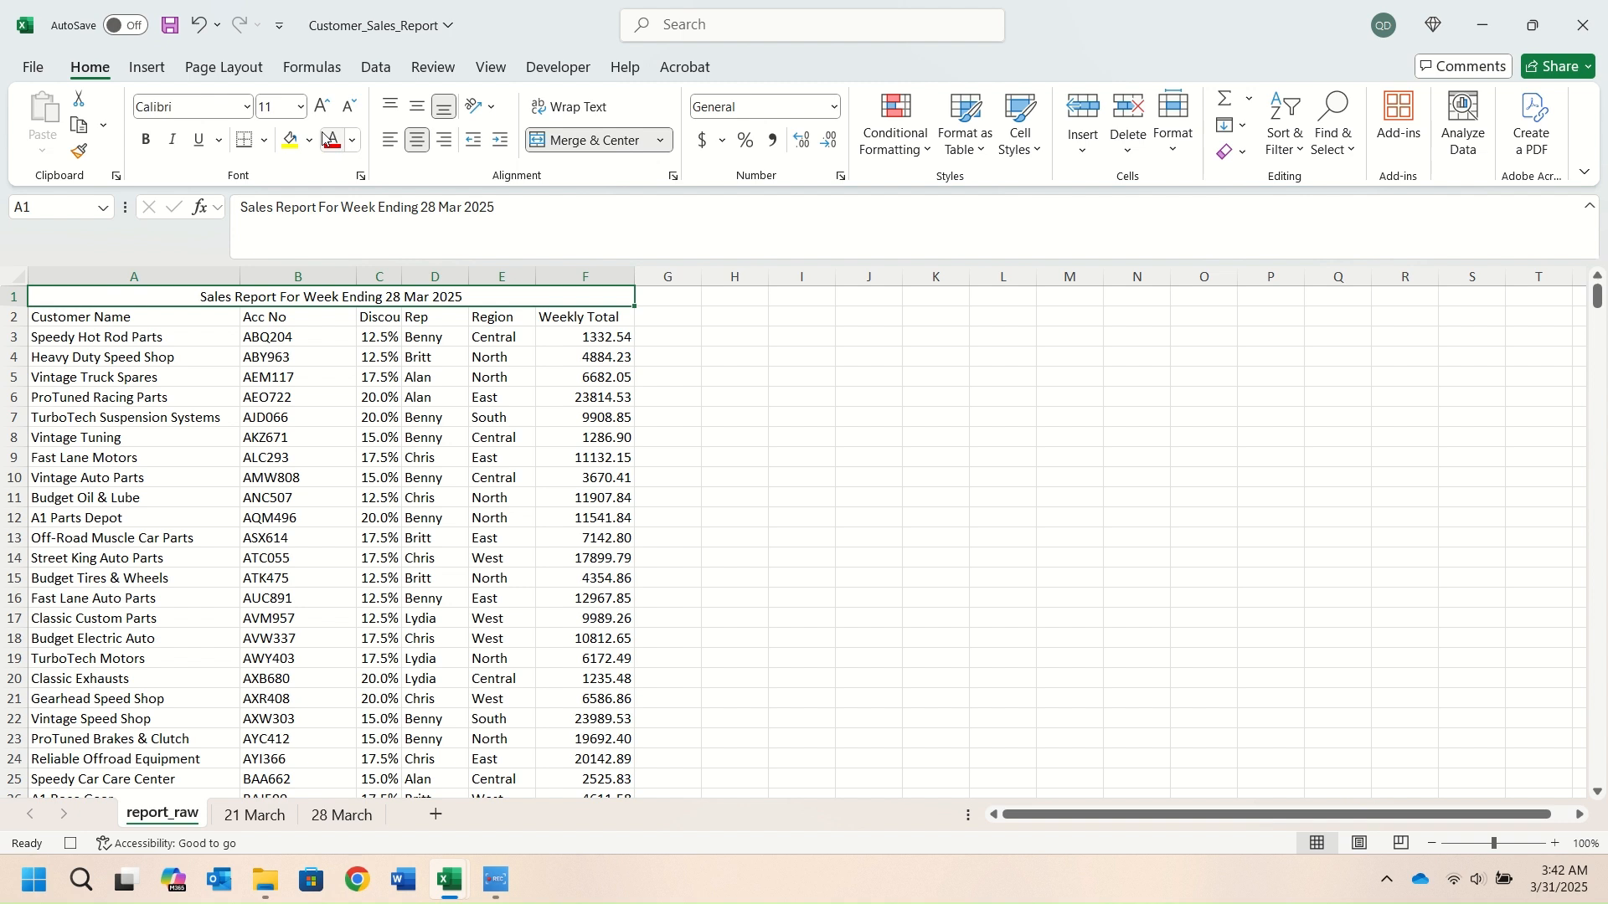
pyautogui.click(273, 101)
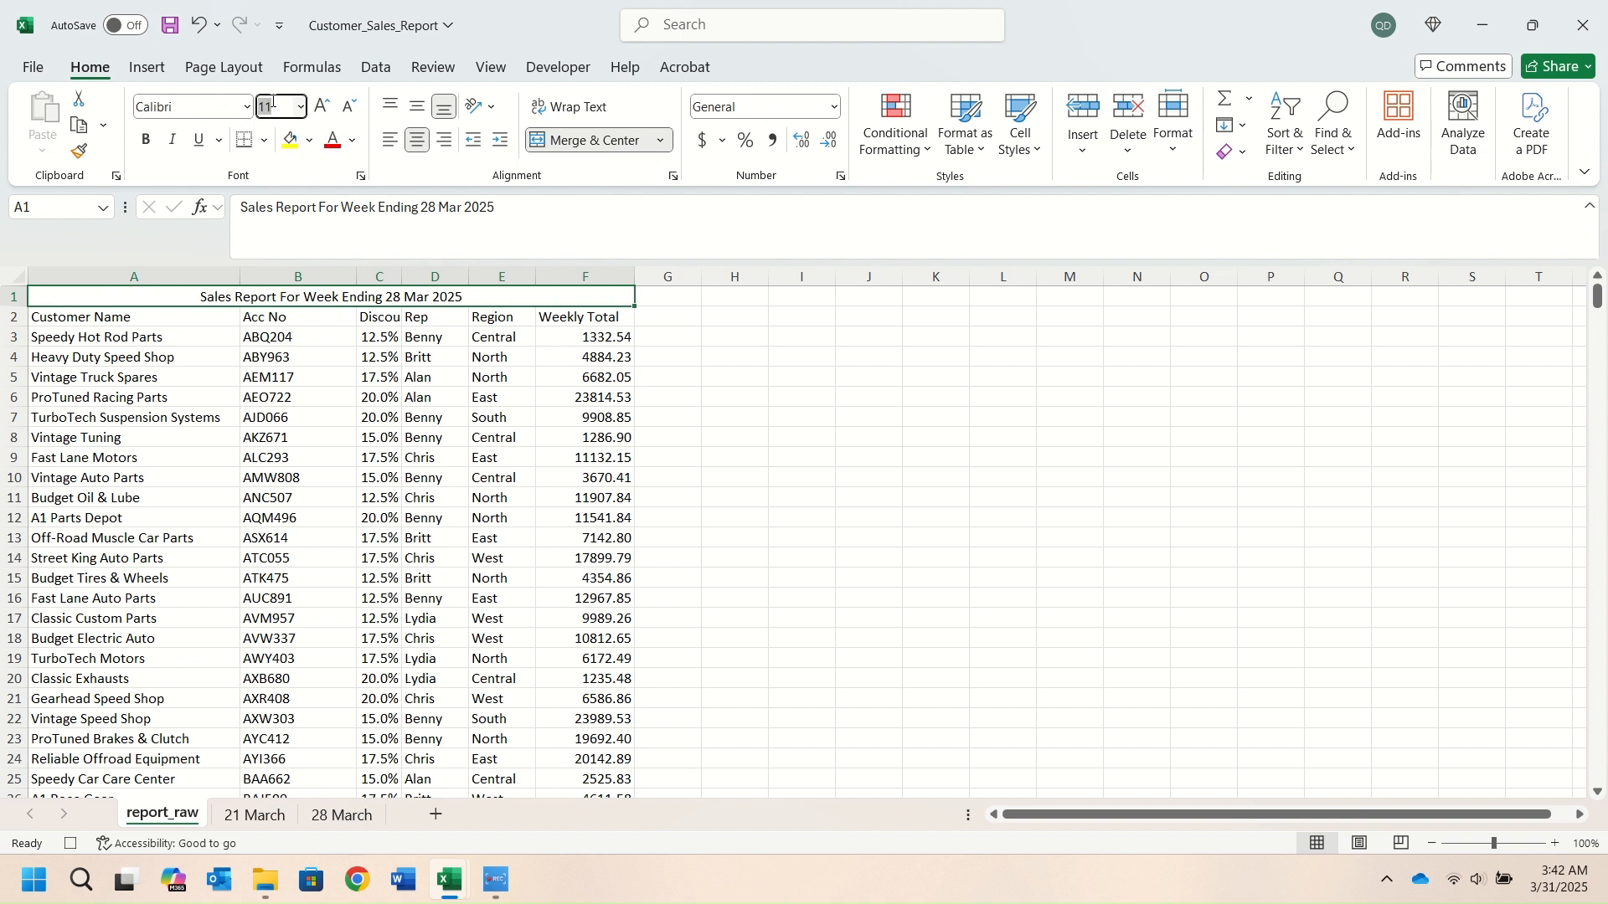
pyautogui.write('1')
pyautogui.press('Return')
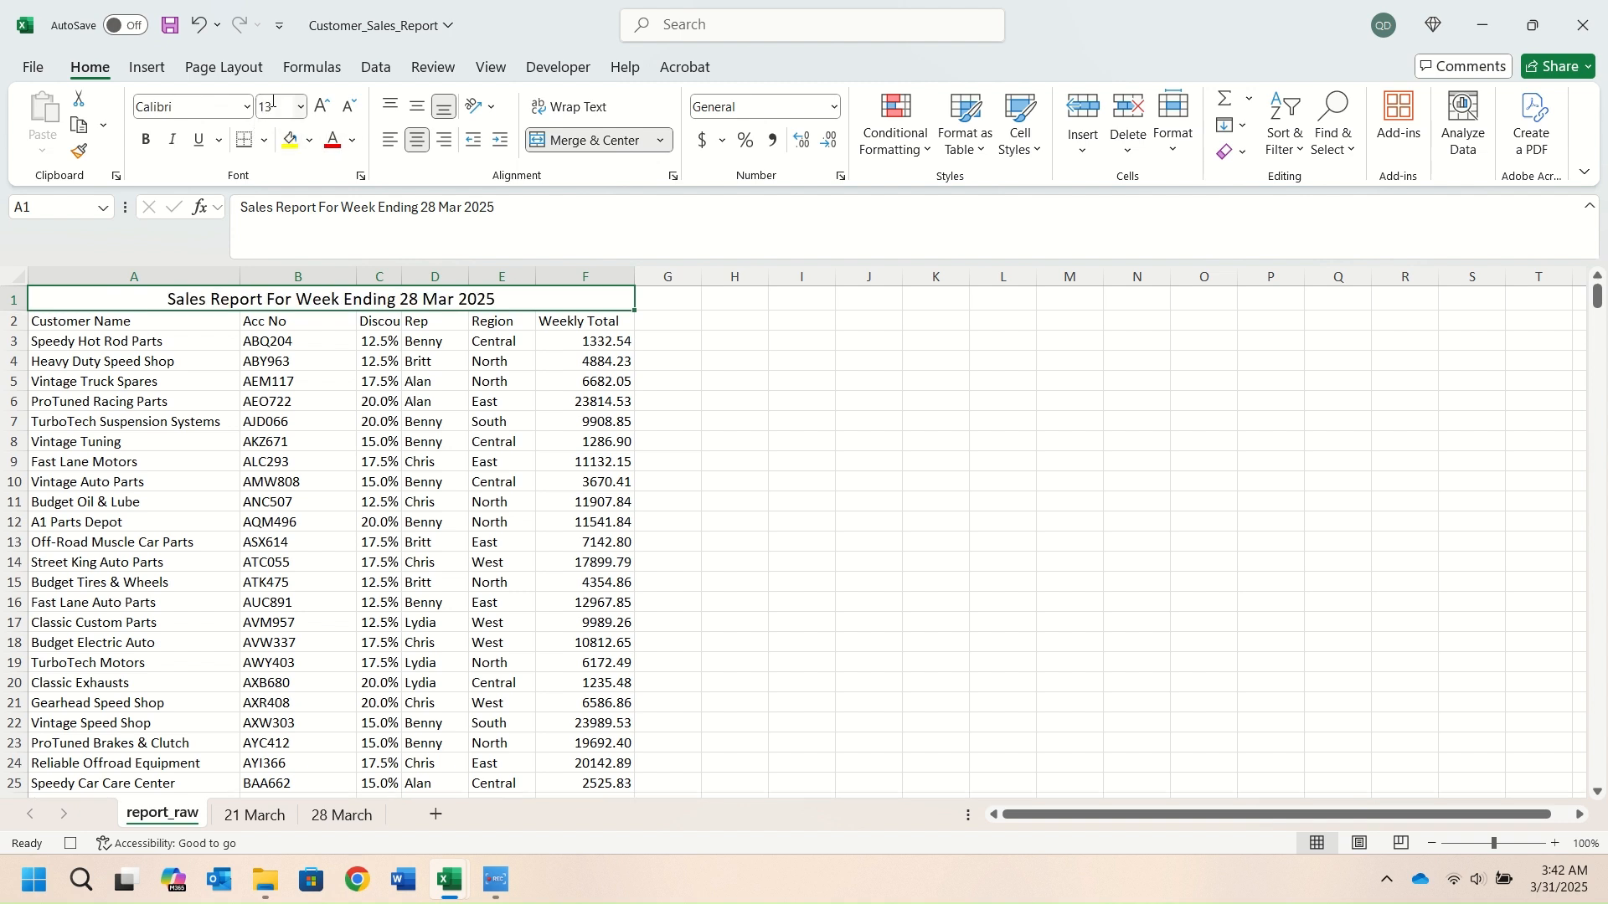
pyautogui.click(148, 139)
# Make the column headers in A2:F2 bold and center row 2 horizontally
pyautogui.moveTo(171, 319); pyautogui.dragTo(624, 321)
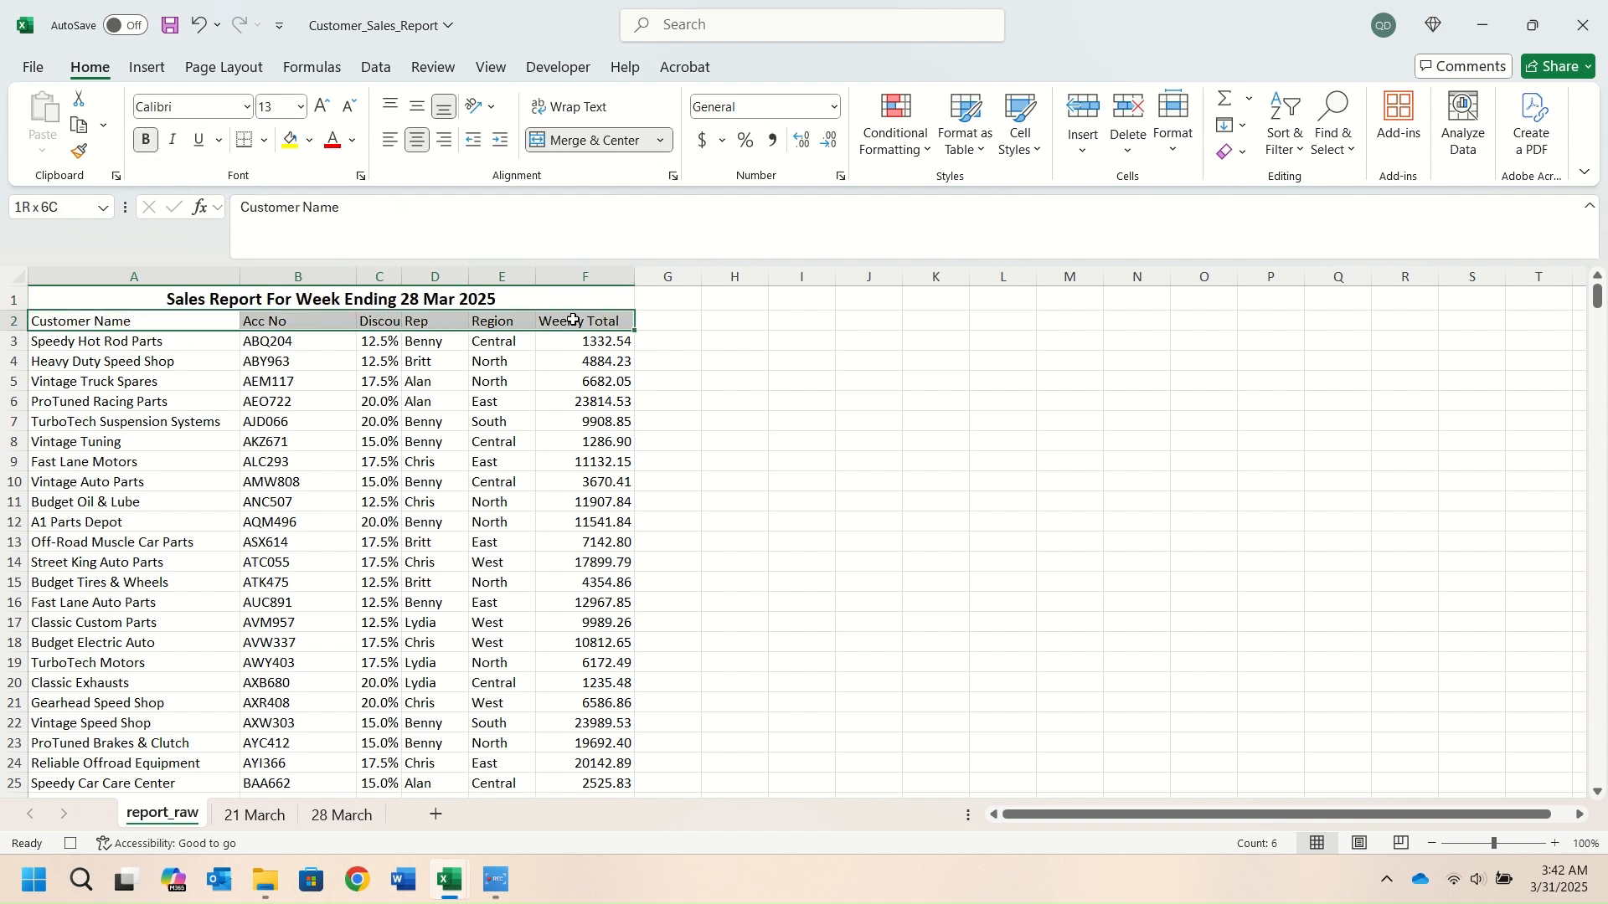
pyautogui.click(146, 142)
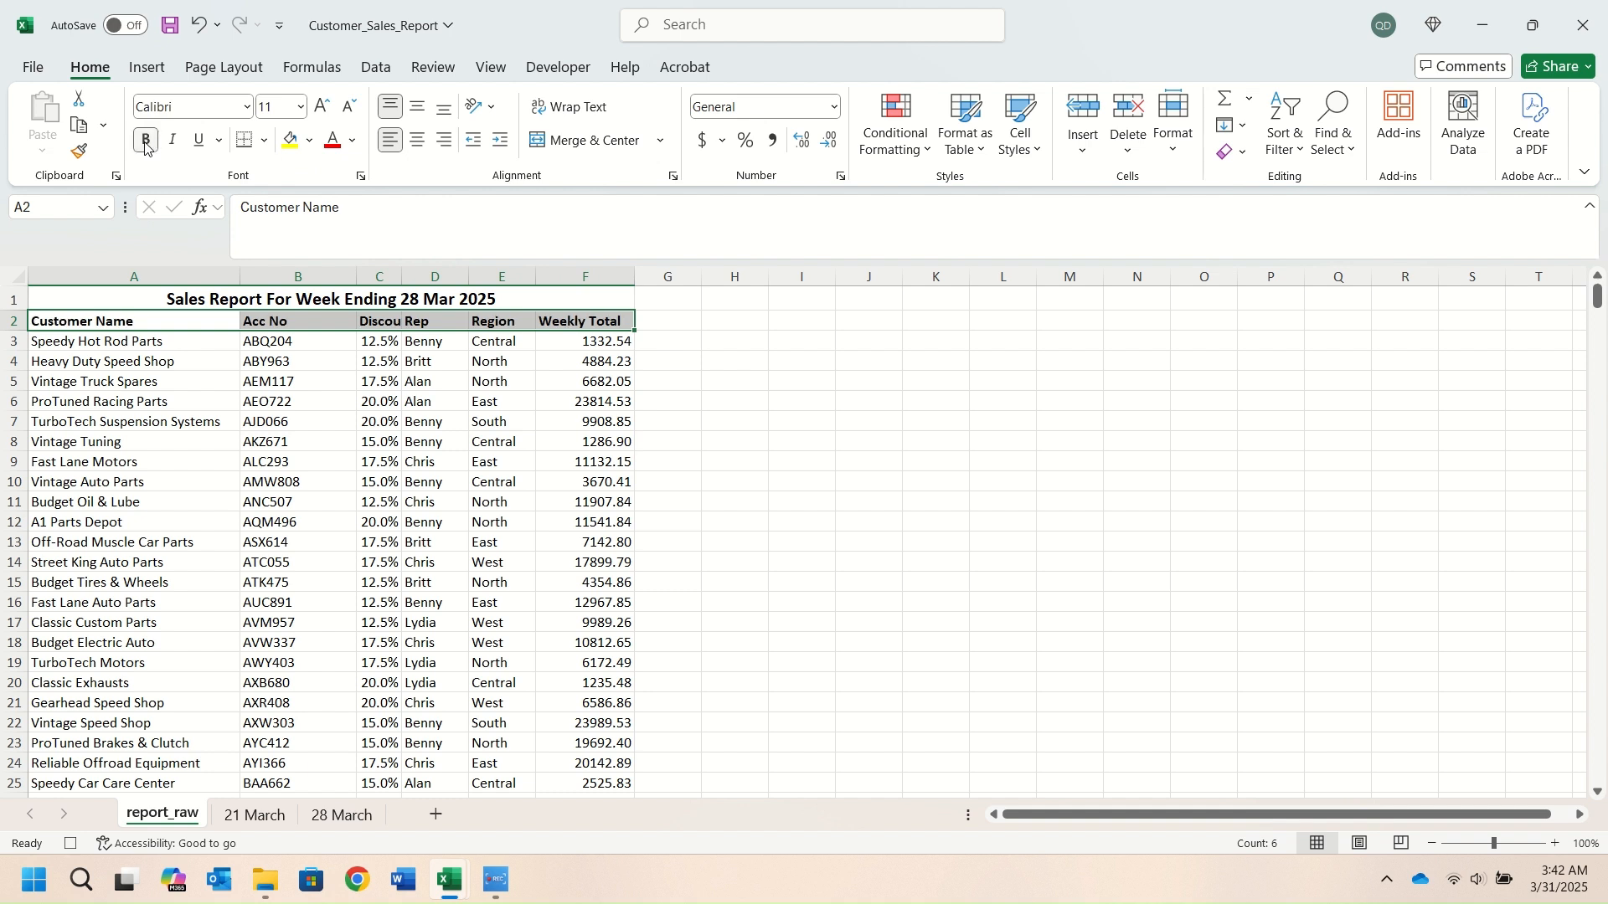
pyautogui.click(6, 325)
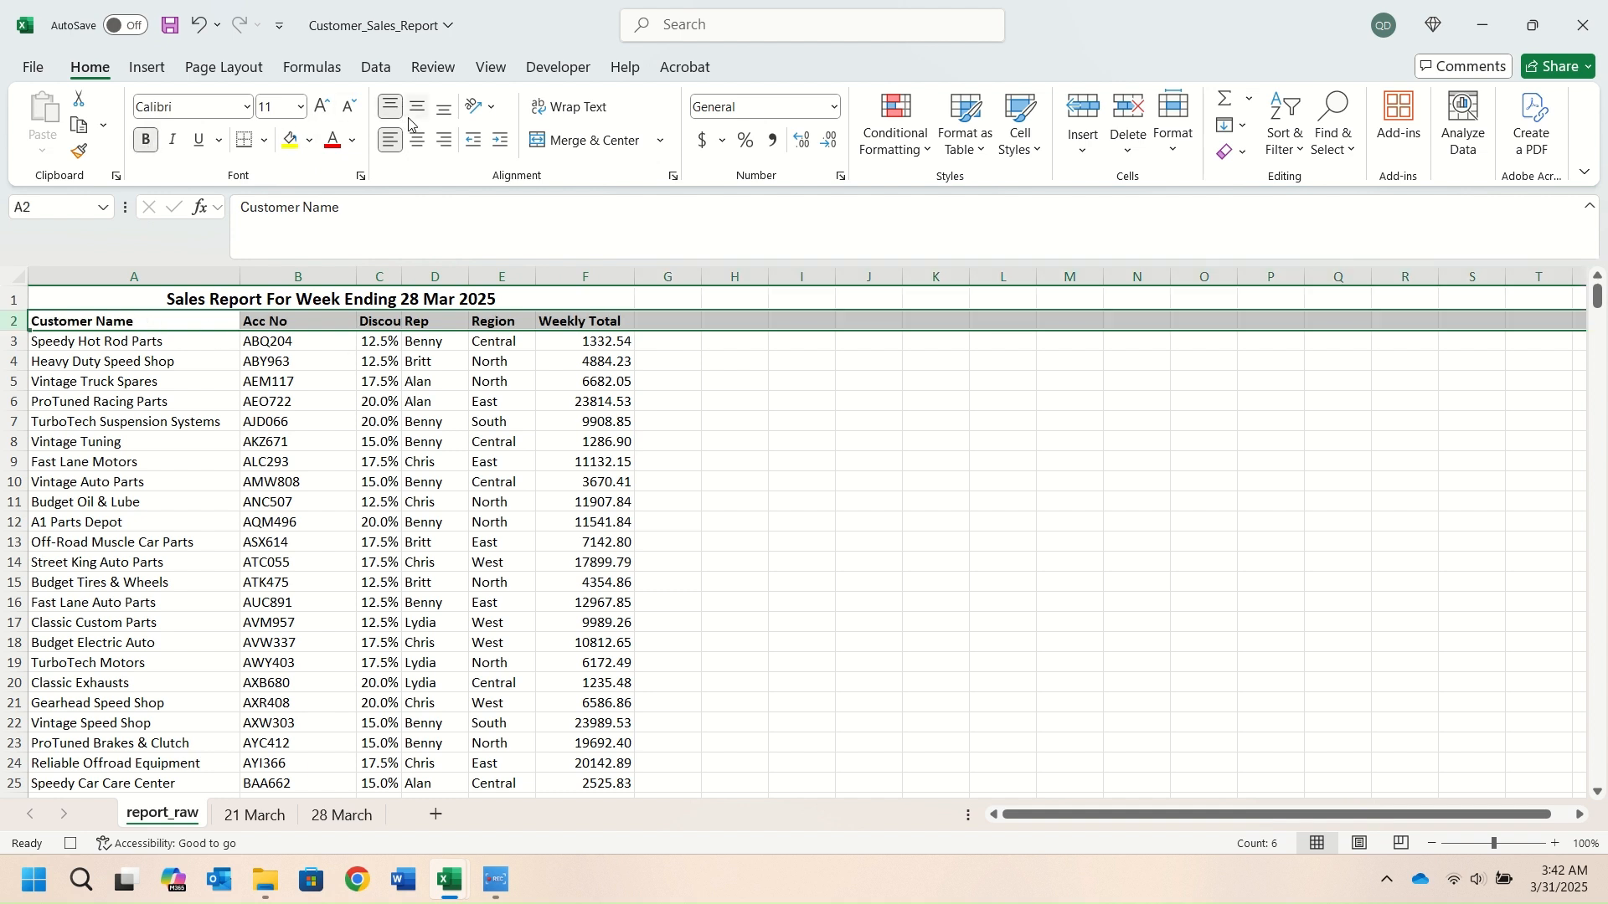
pyautogui.click(419, 141)
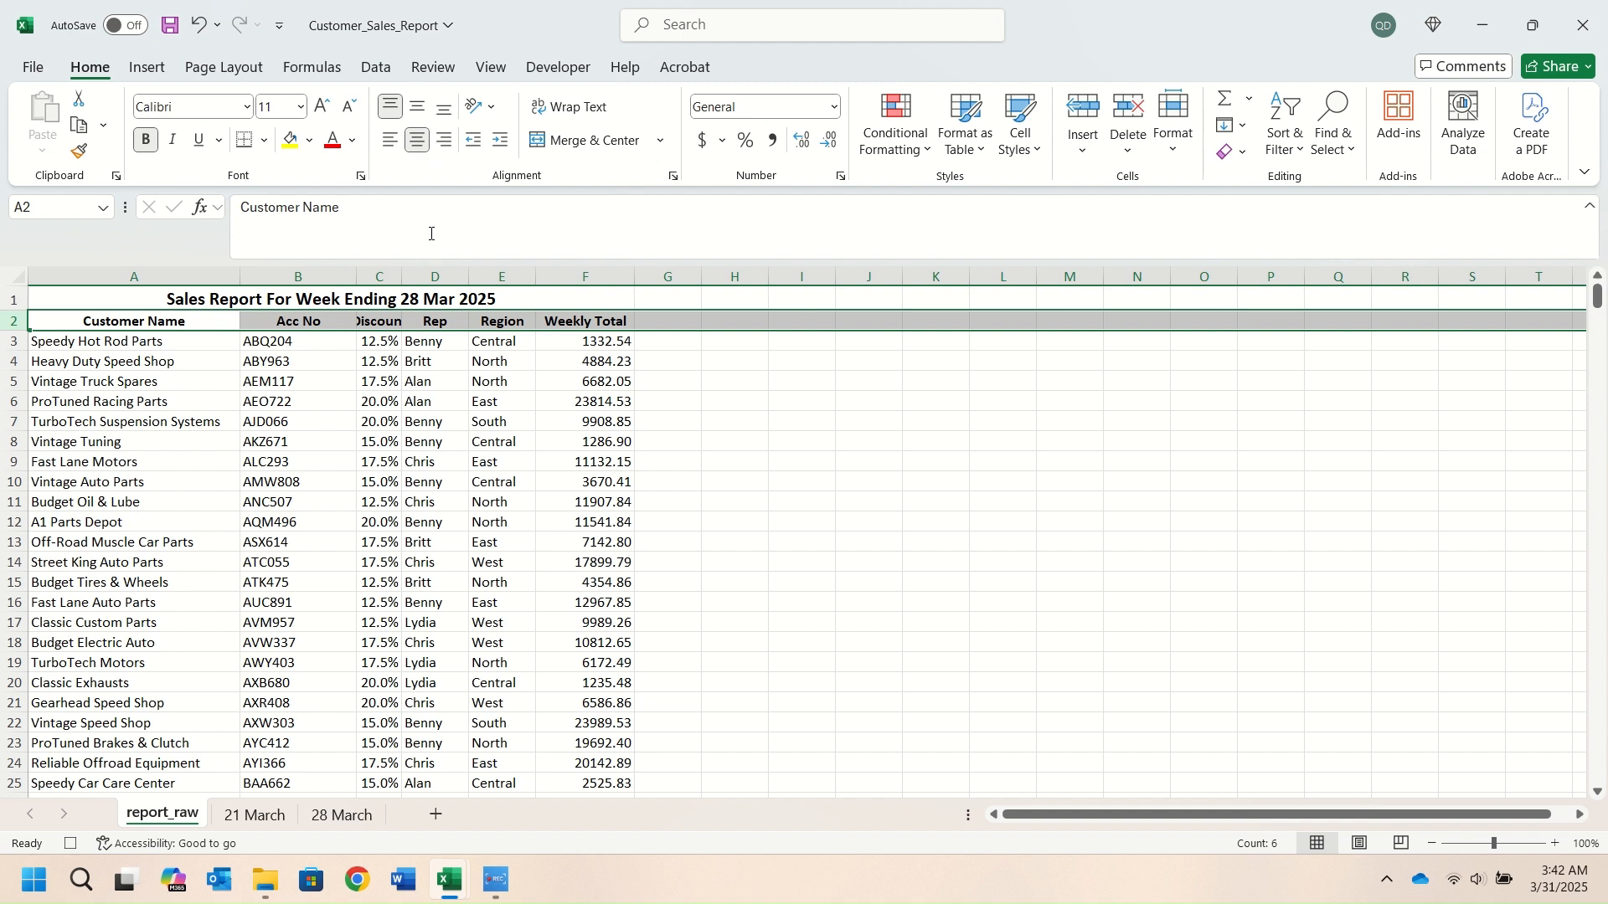
# Center the contents of the Discount column C horizontally
pyautogui.click(379, 277)
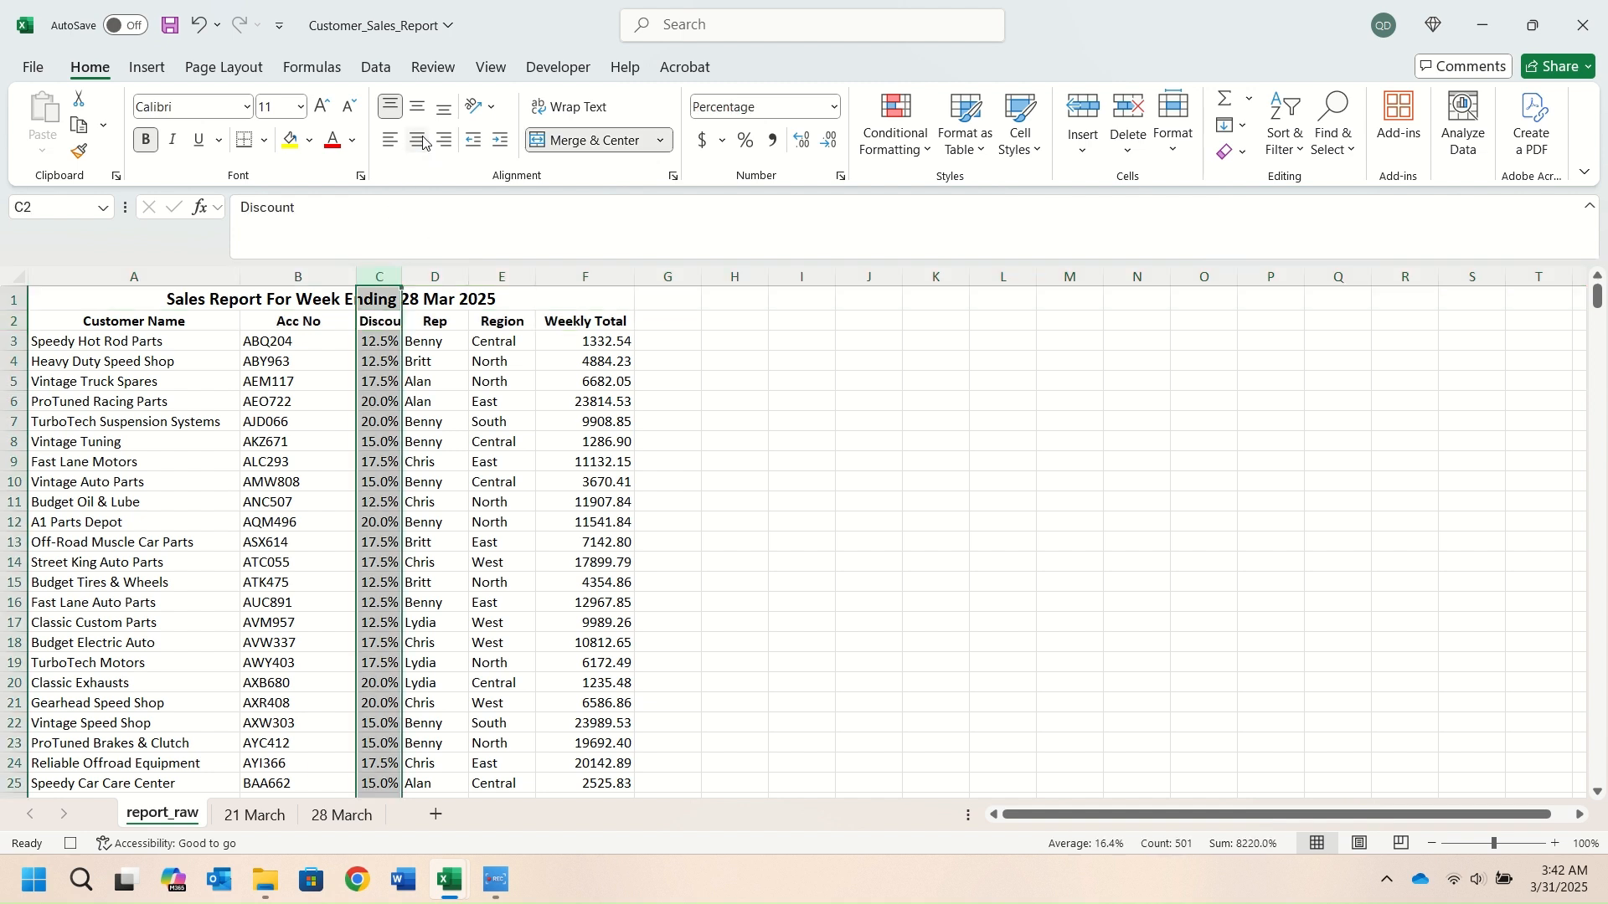
pyautogui.click(423, 142)
pyautogui.click(444, 384)
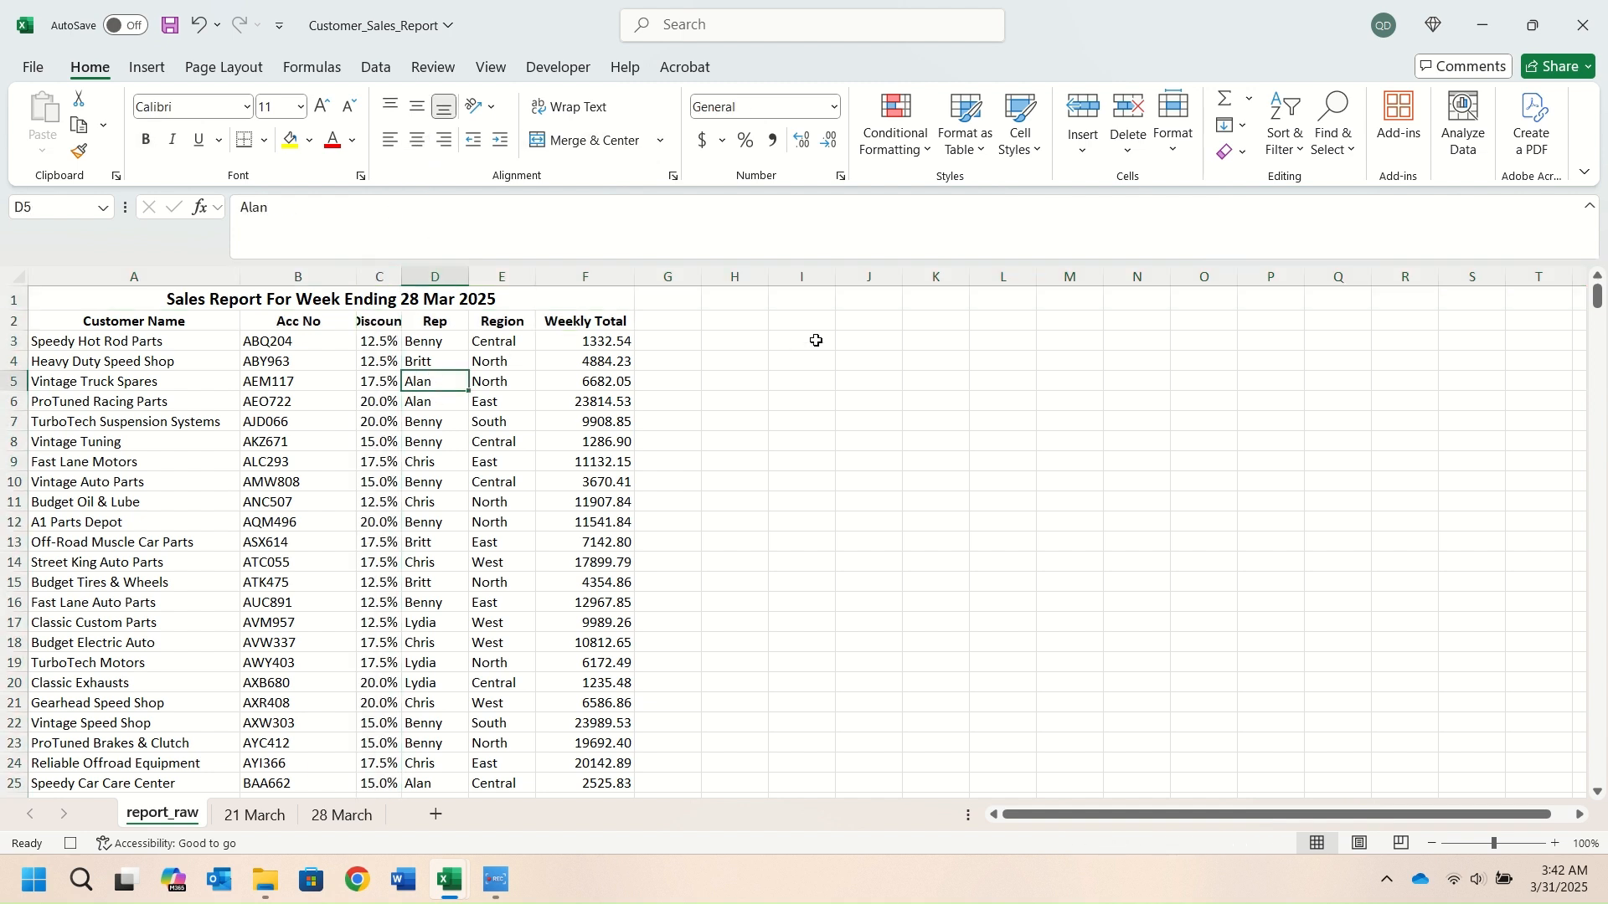
# Enter the summary table headers "Sales Rep" in H2 and "Weekly Total" in I2
pyautogui.click(716, 324)
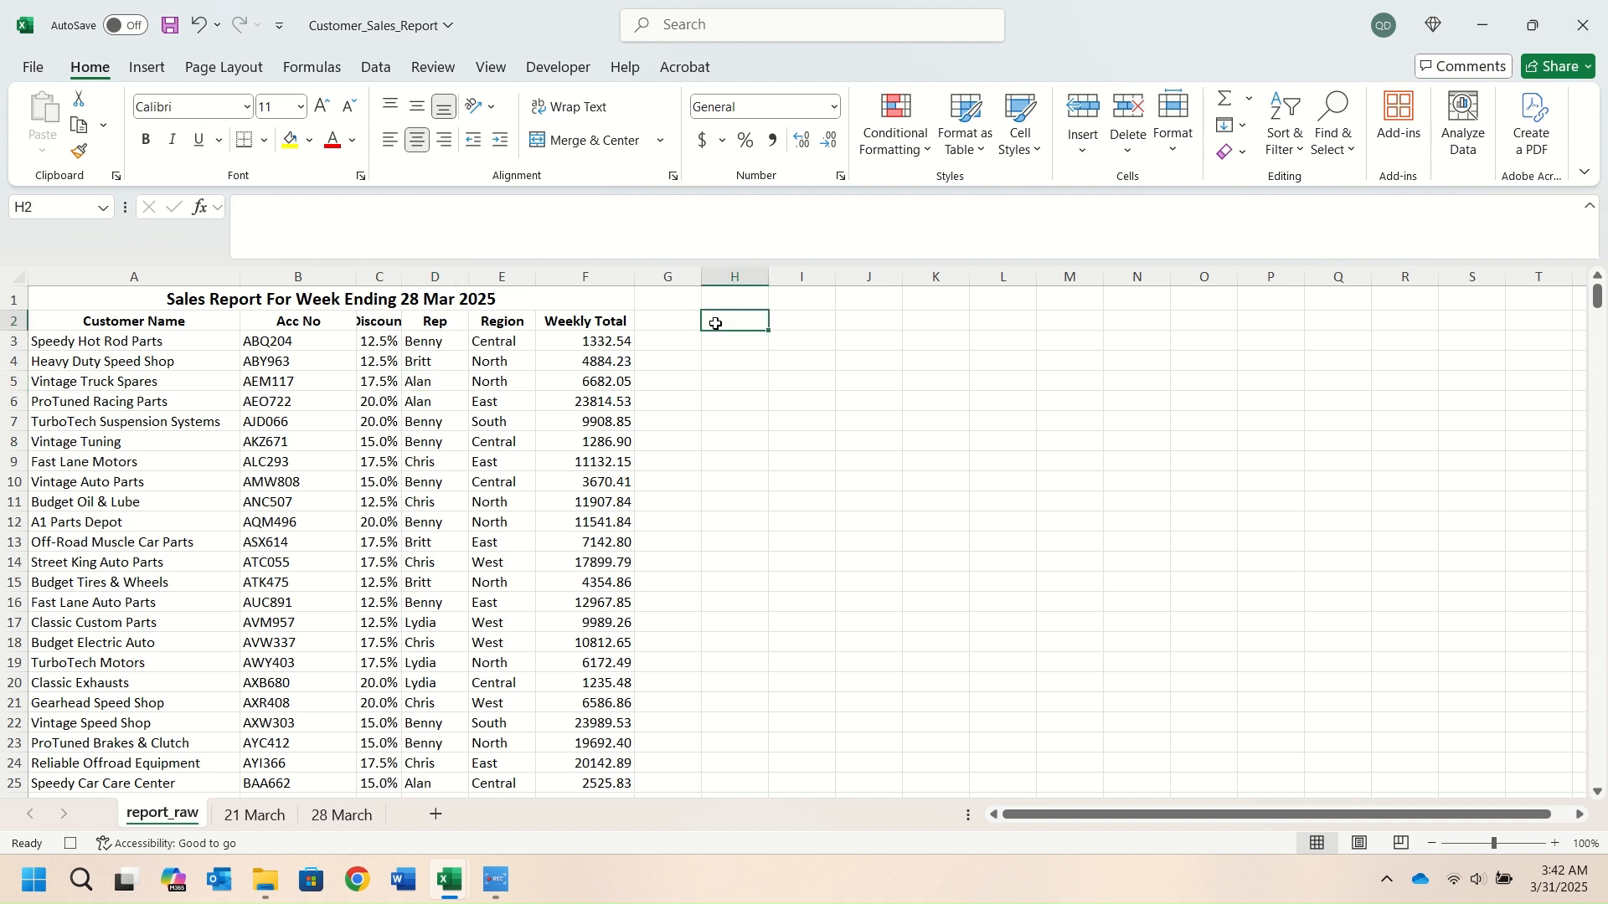
pyautogui.write('S')
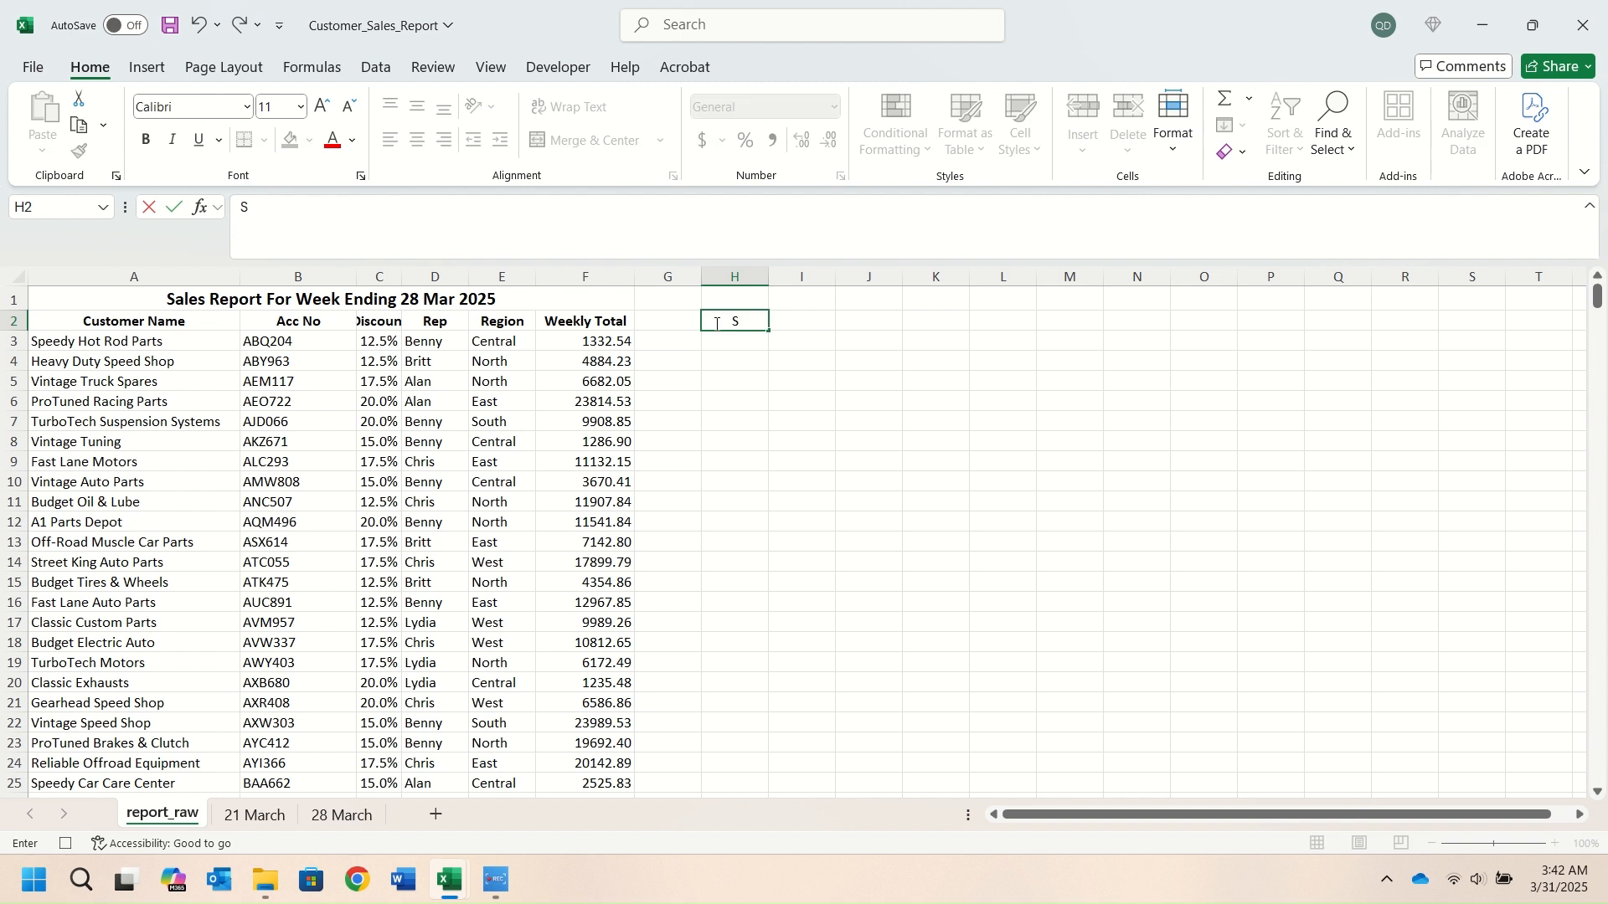
pyautogui.write('ales Rep')
pyautogui.press('Tab')
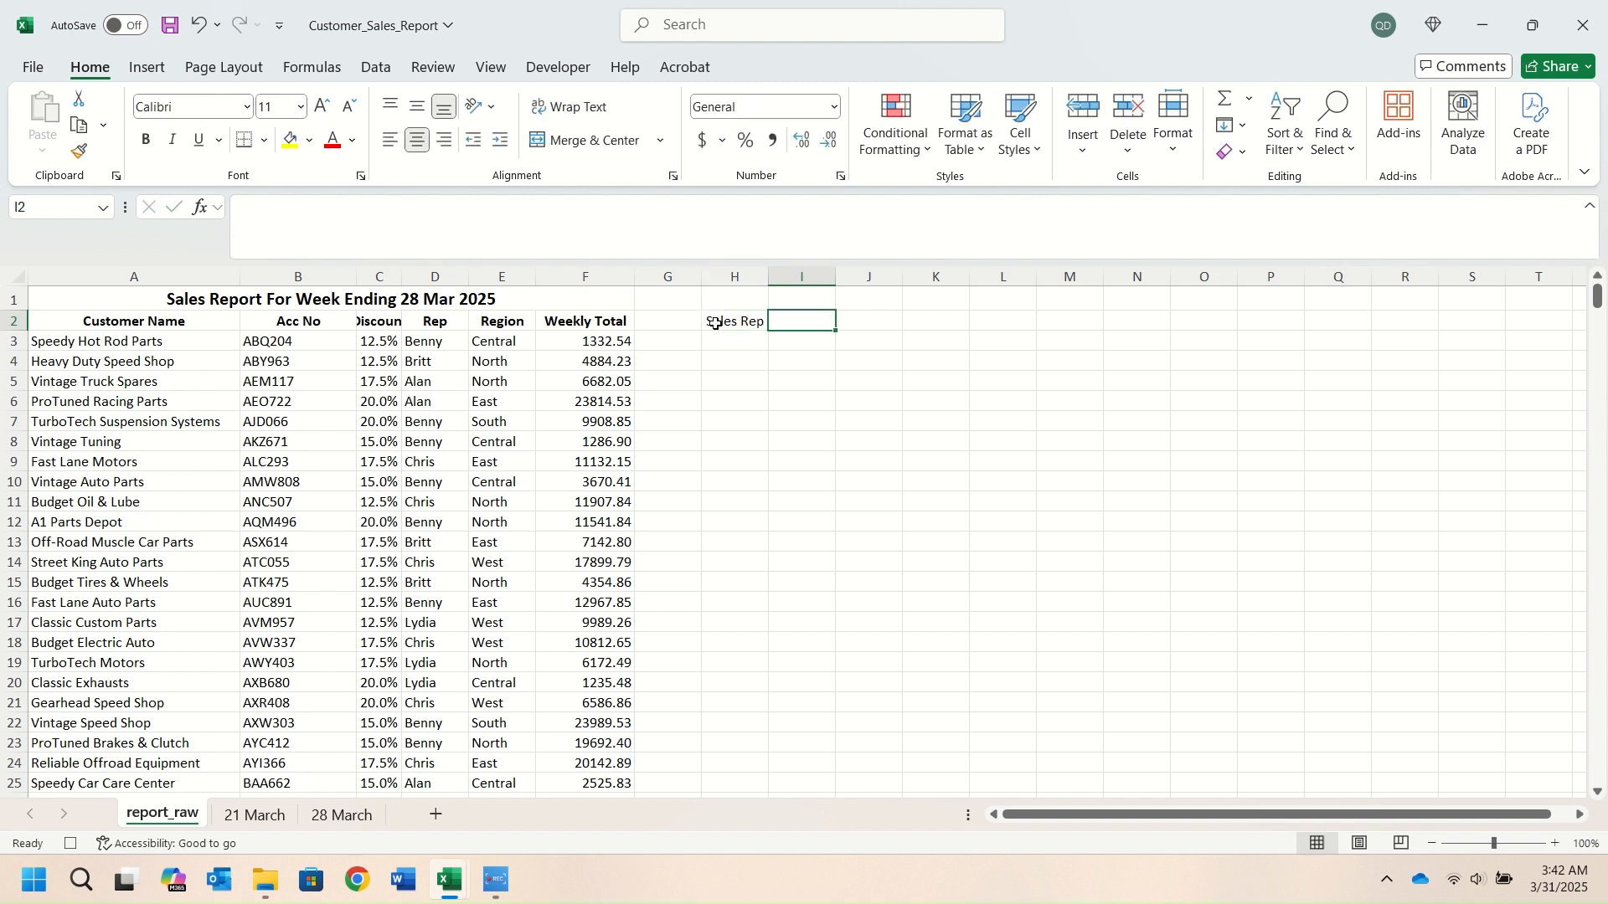
pyautogui.write('Weekly ')
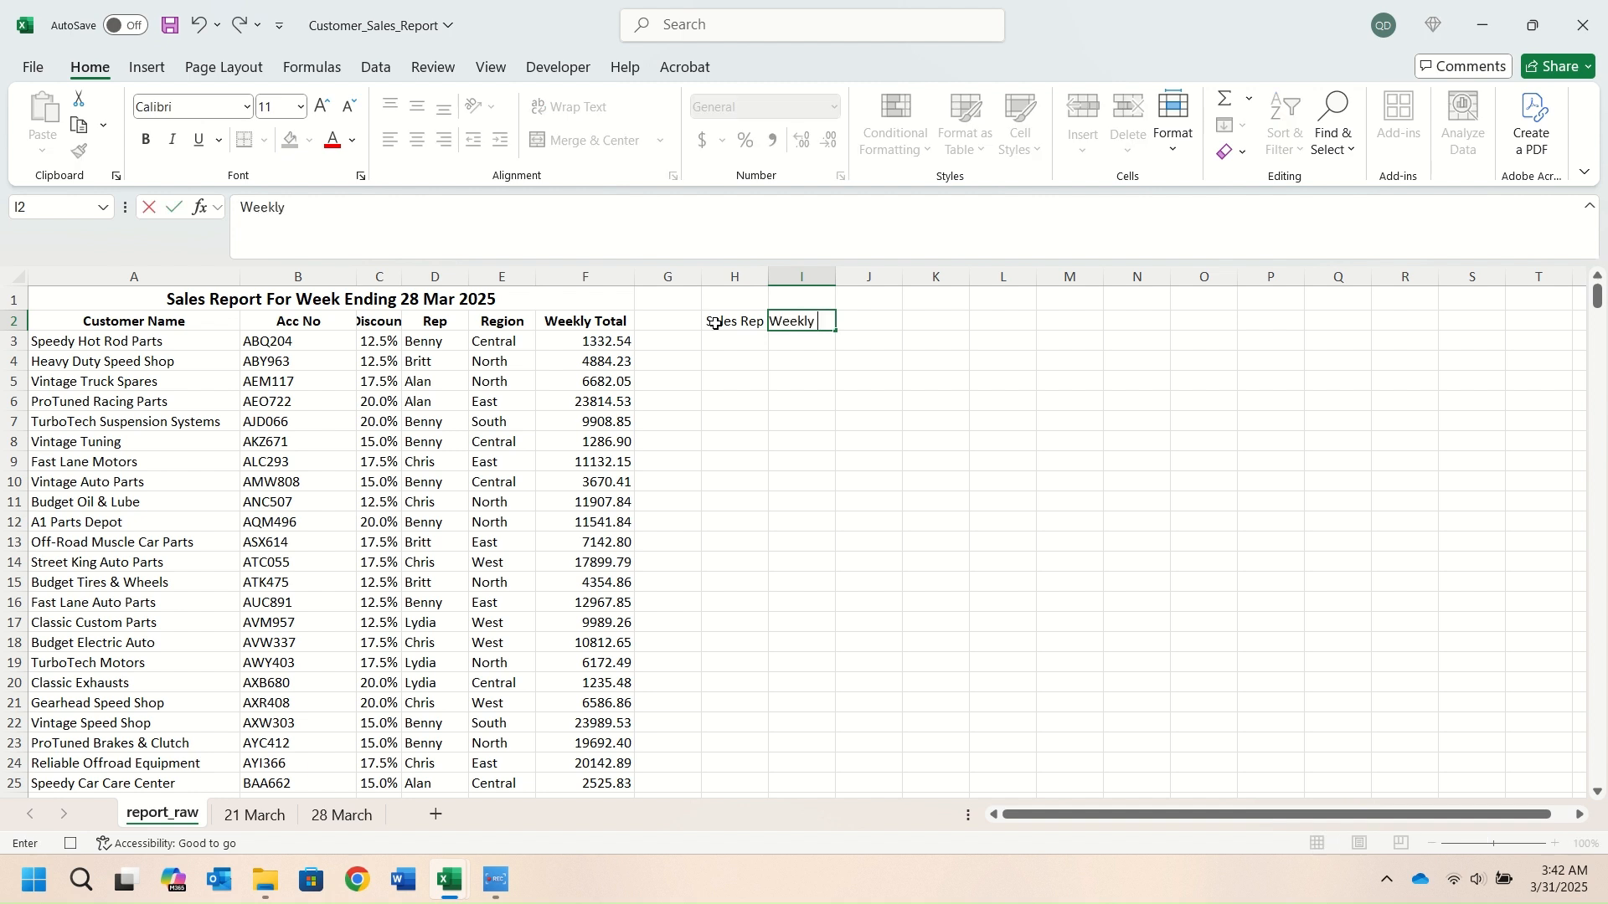
pyautogui.write('Total')
pyautogui.press('Return')
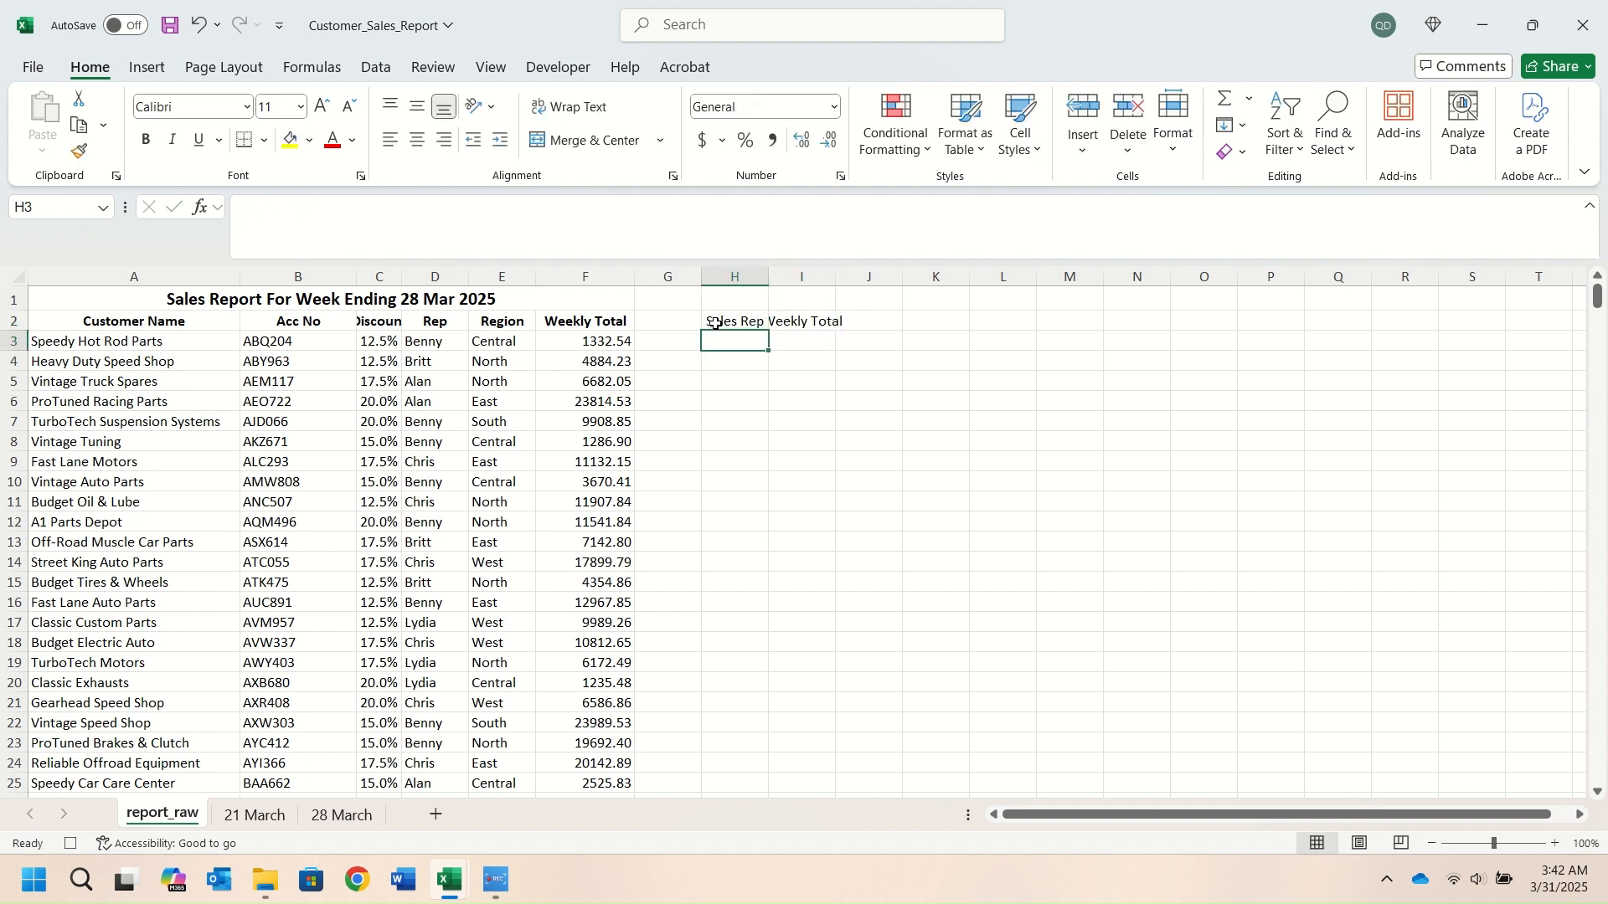
# Enter the first names of the five sales reps in H3:H7 under the Sales Rep header
pyautogui.write('Benn')
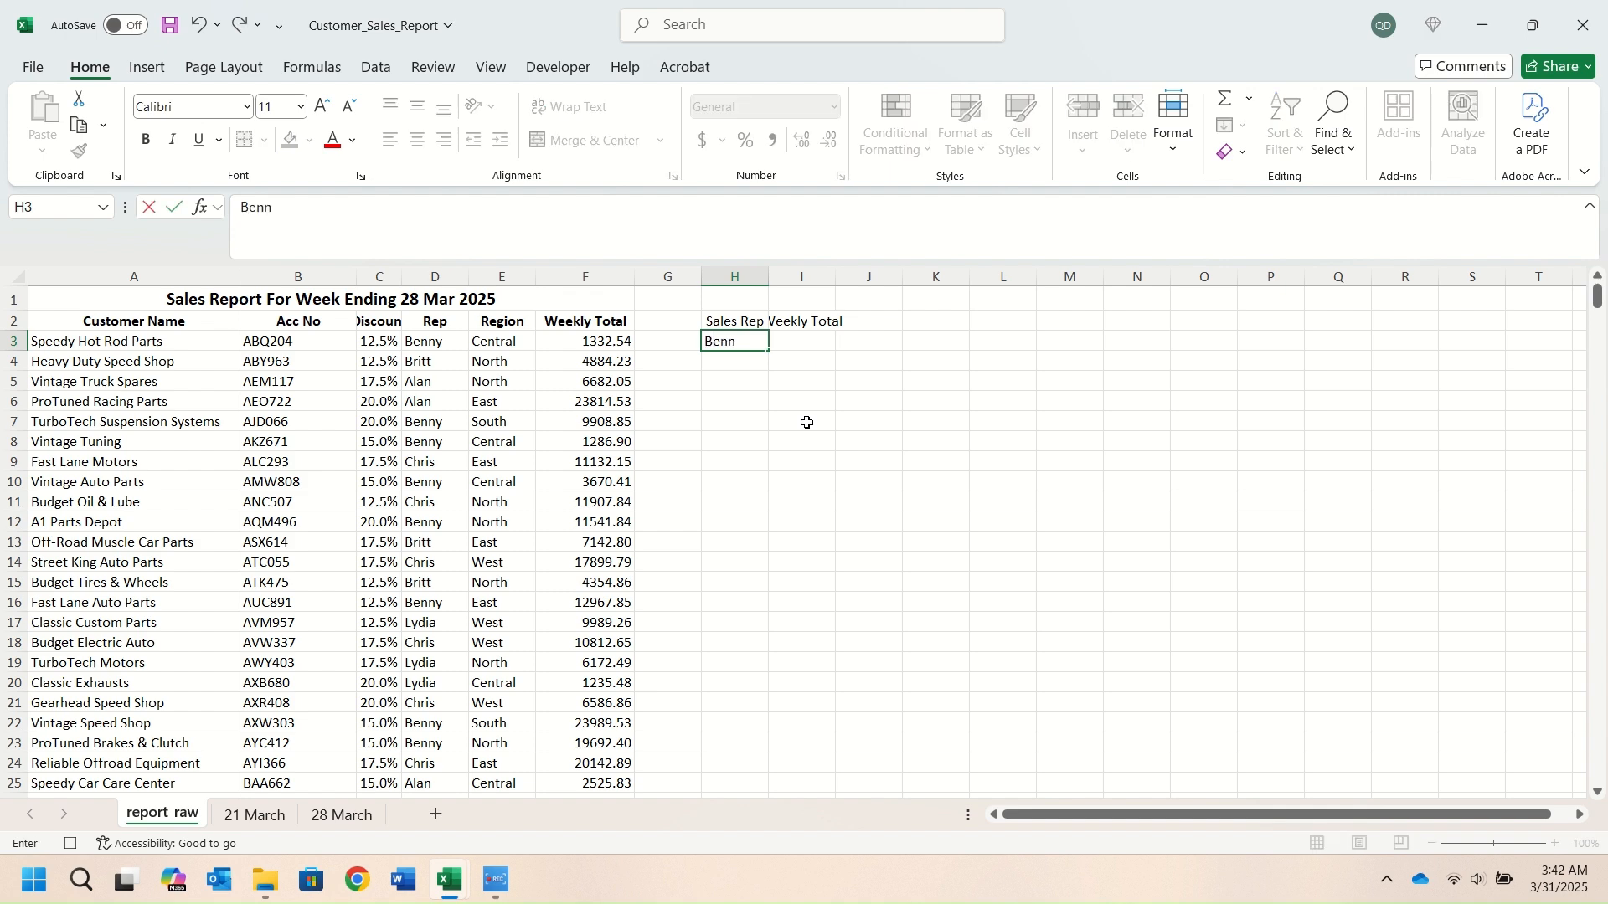
pyautogui.write('y')
pyautogui.press('Return')
pyautogui.write('Britt')
pyautogui.press('Return')
pyautogui.write('Alan')
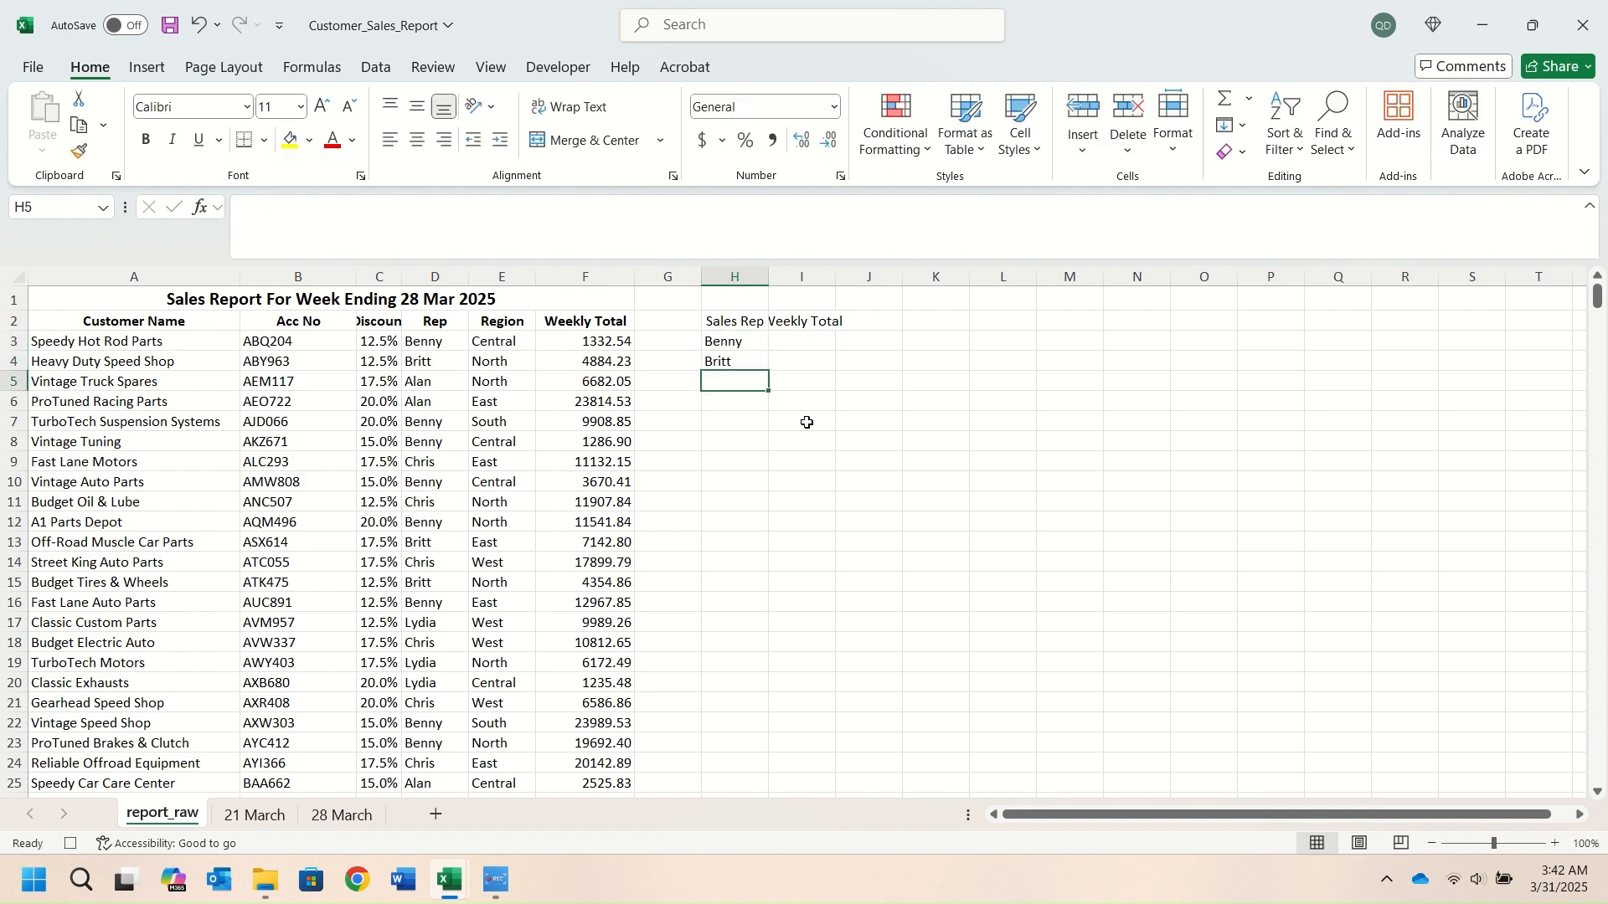
pyautogui.press('Return')
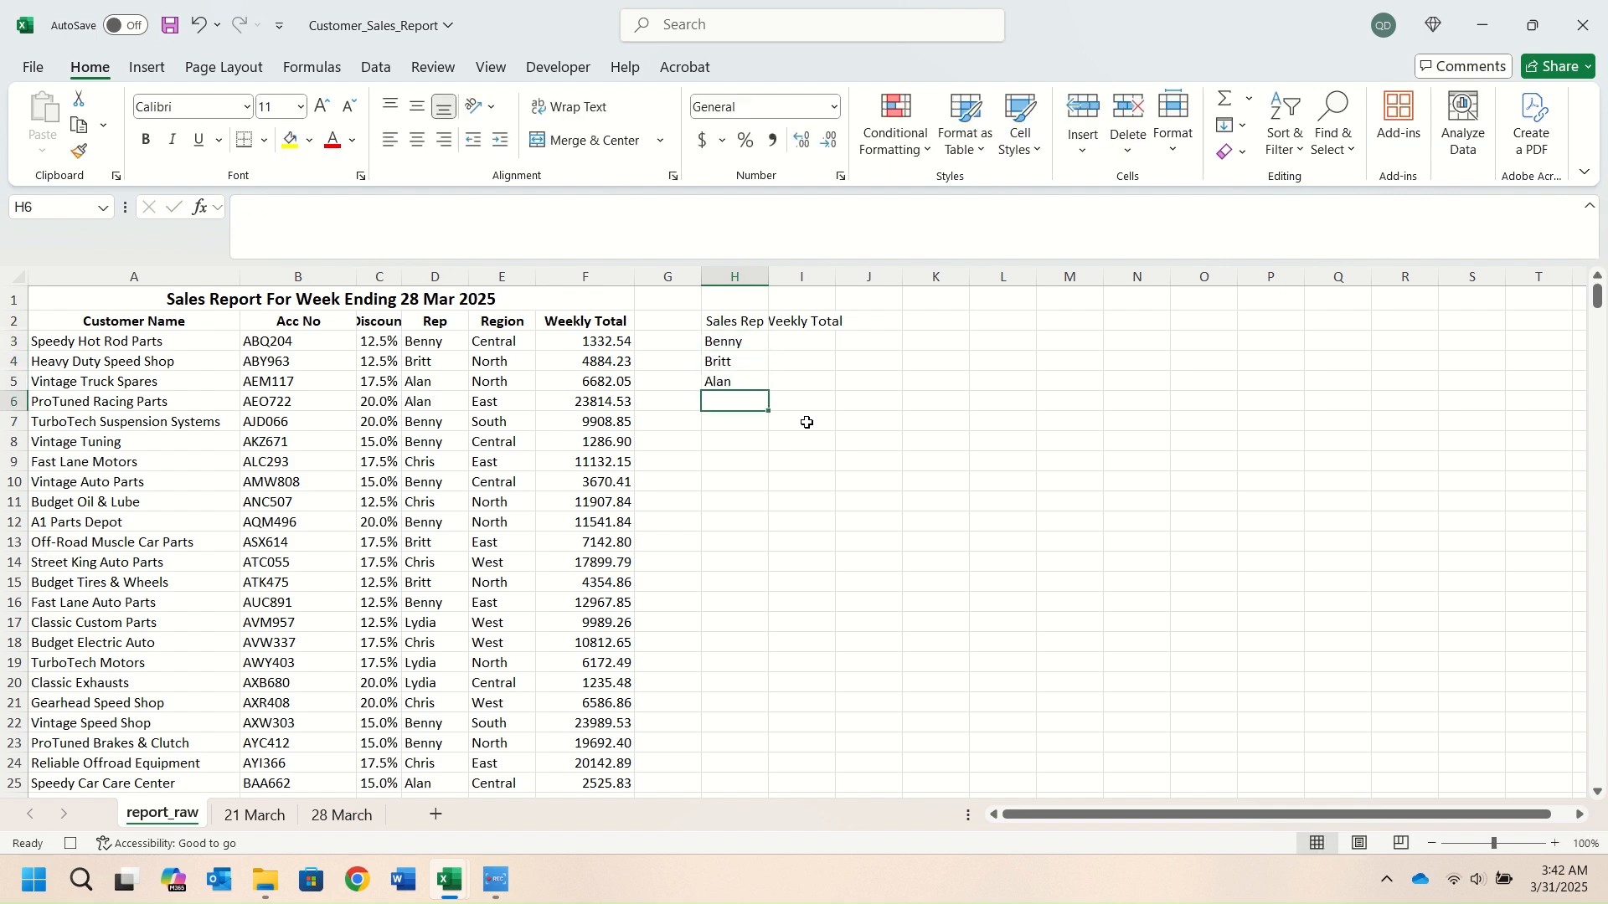
pyautogui.write('C')
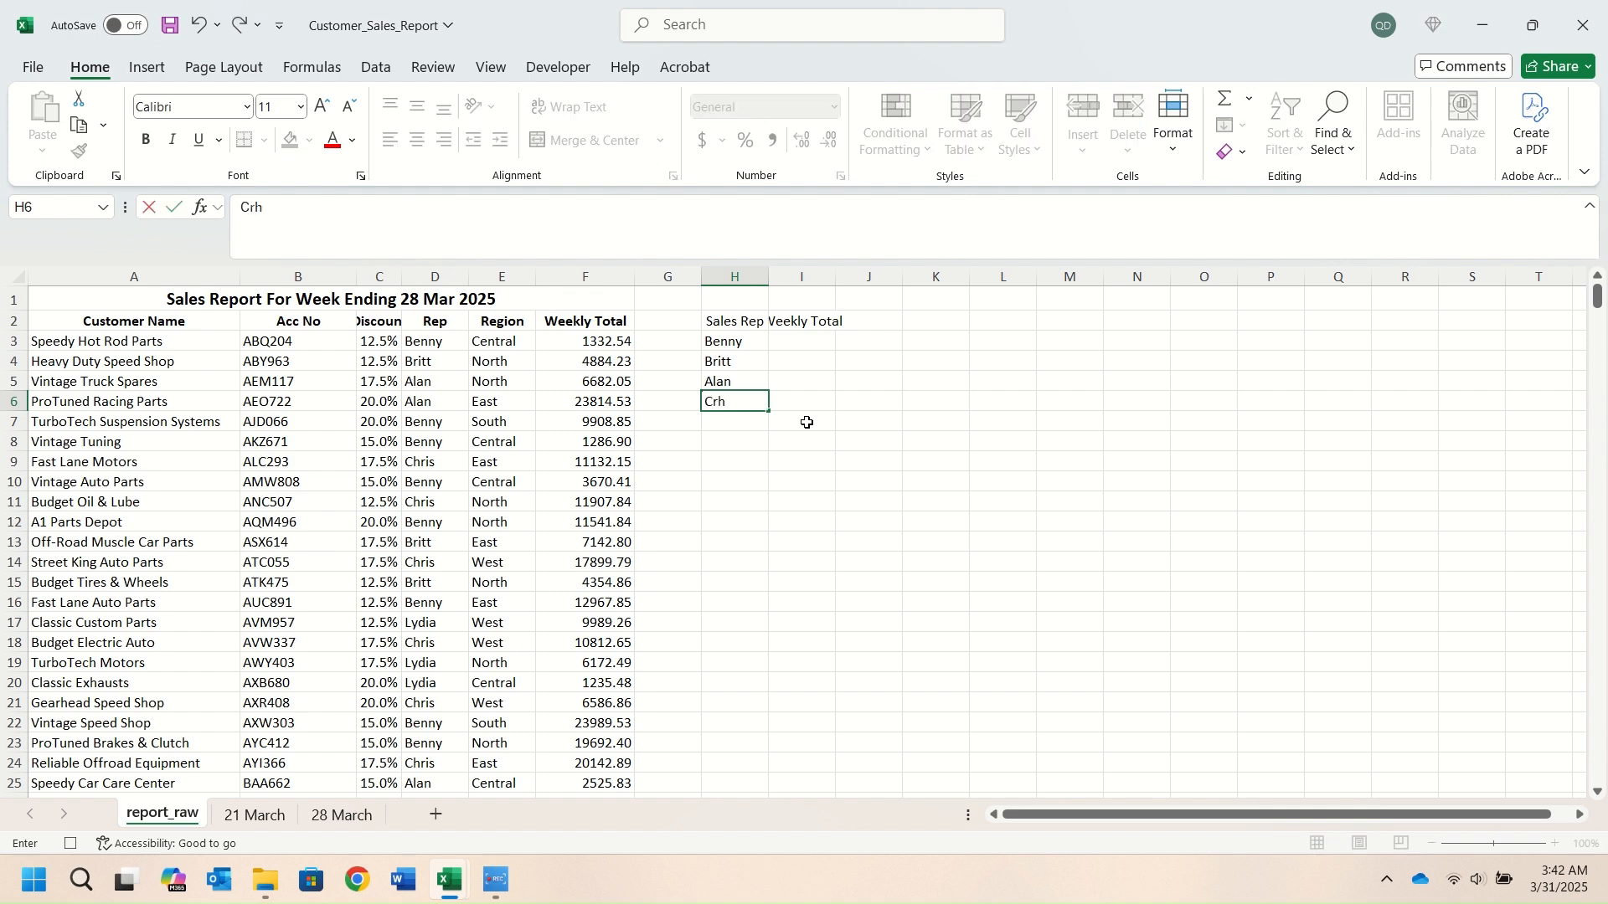
pyautogui.write('hris')
pyautogui.press('Return')
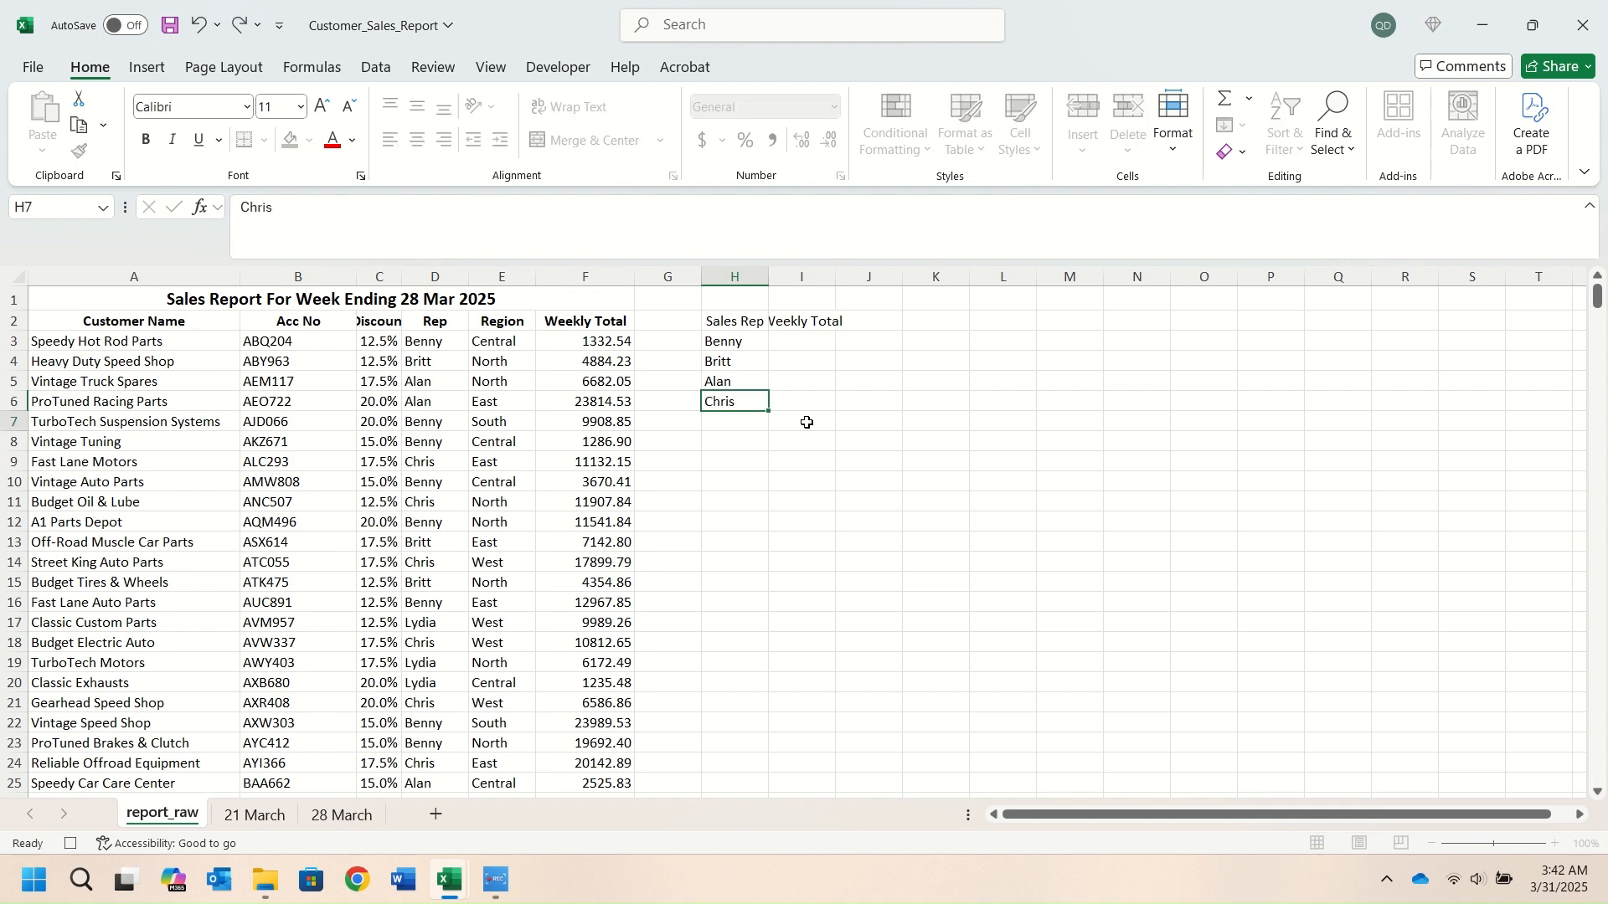
pyautogui.write('Lydia')
pyautogui.press('Return')
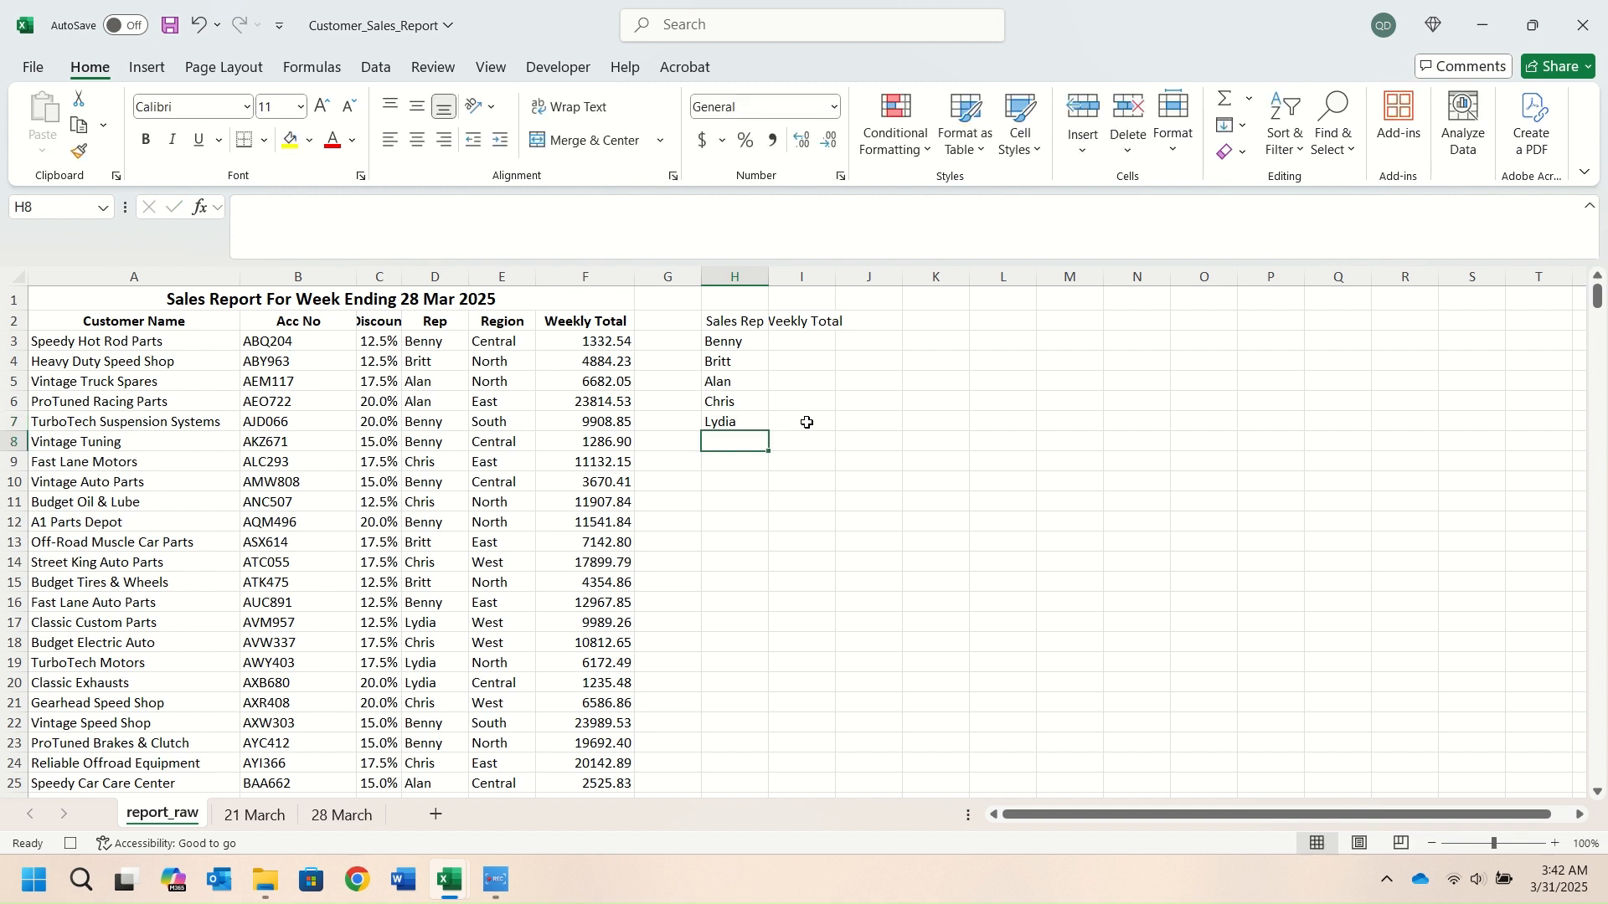
# Add an AutoSum in I8 that totals I3:I7 for the sales reps
pyautogui.click(803, 443)
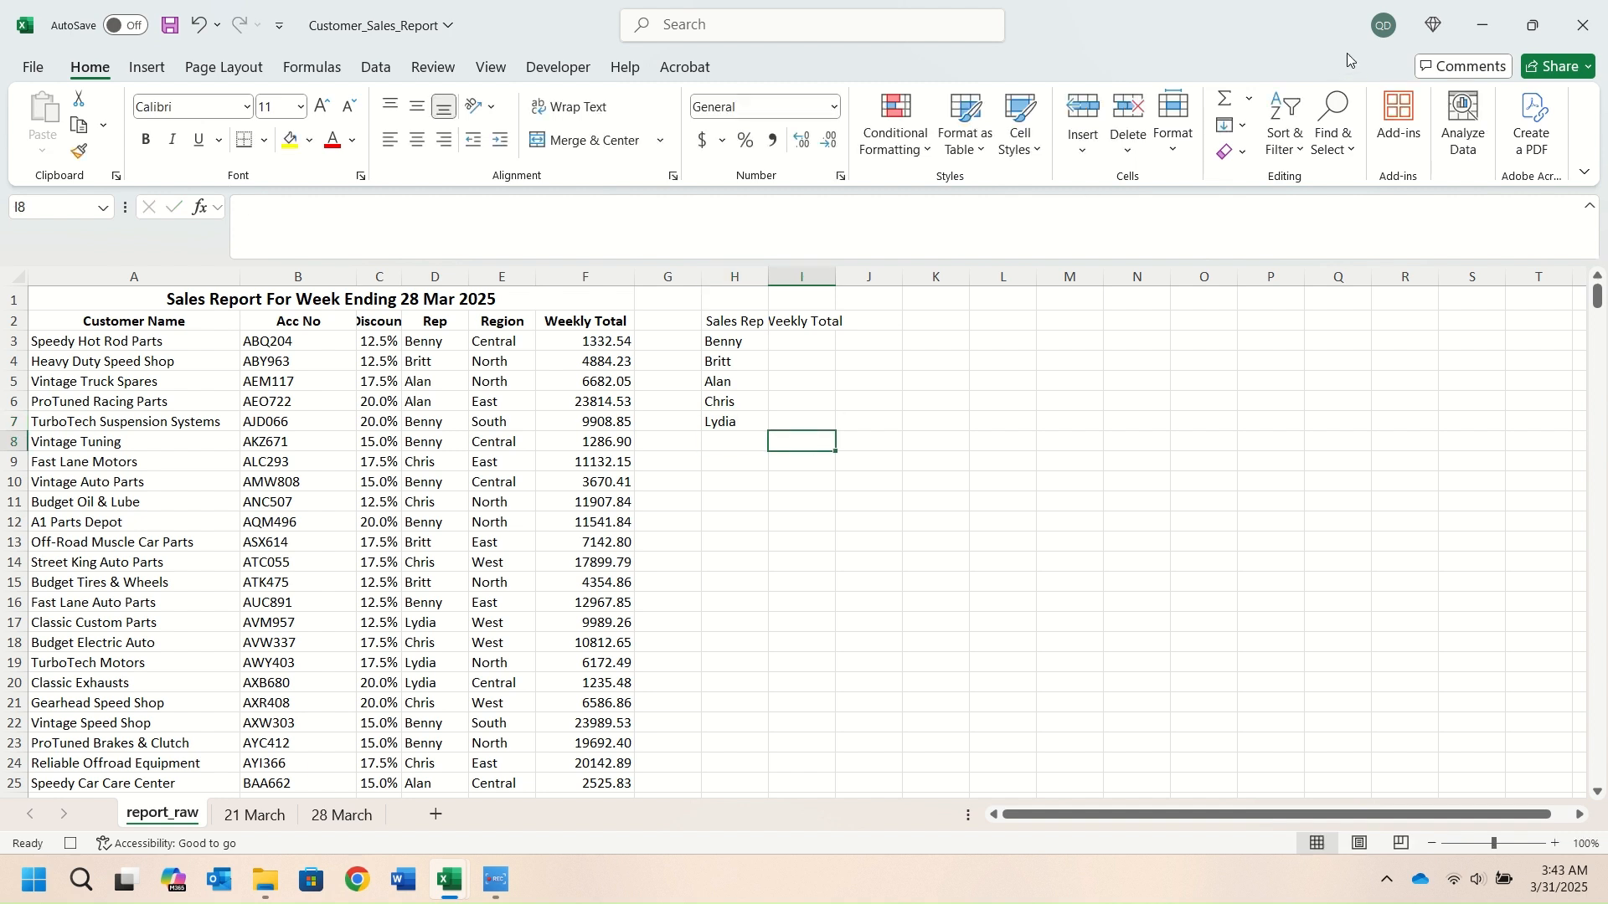
pyautogui.click(1225, 99)
pyautogui.click(787, 342)
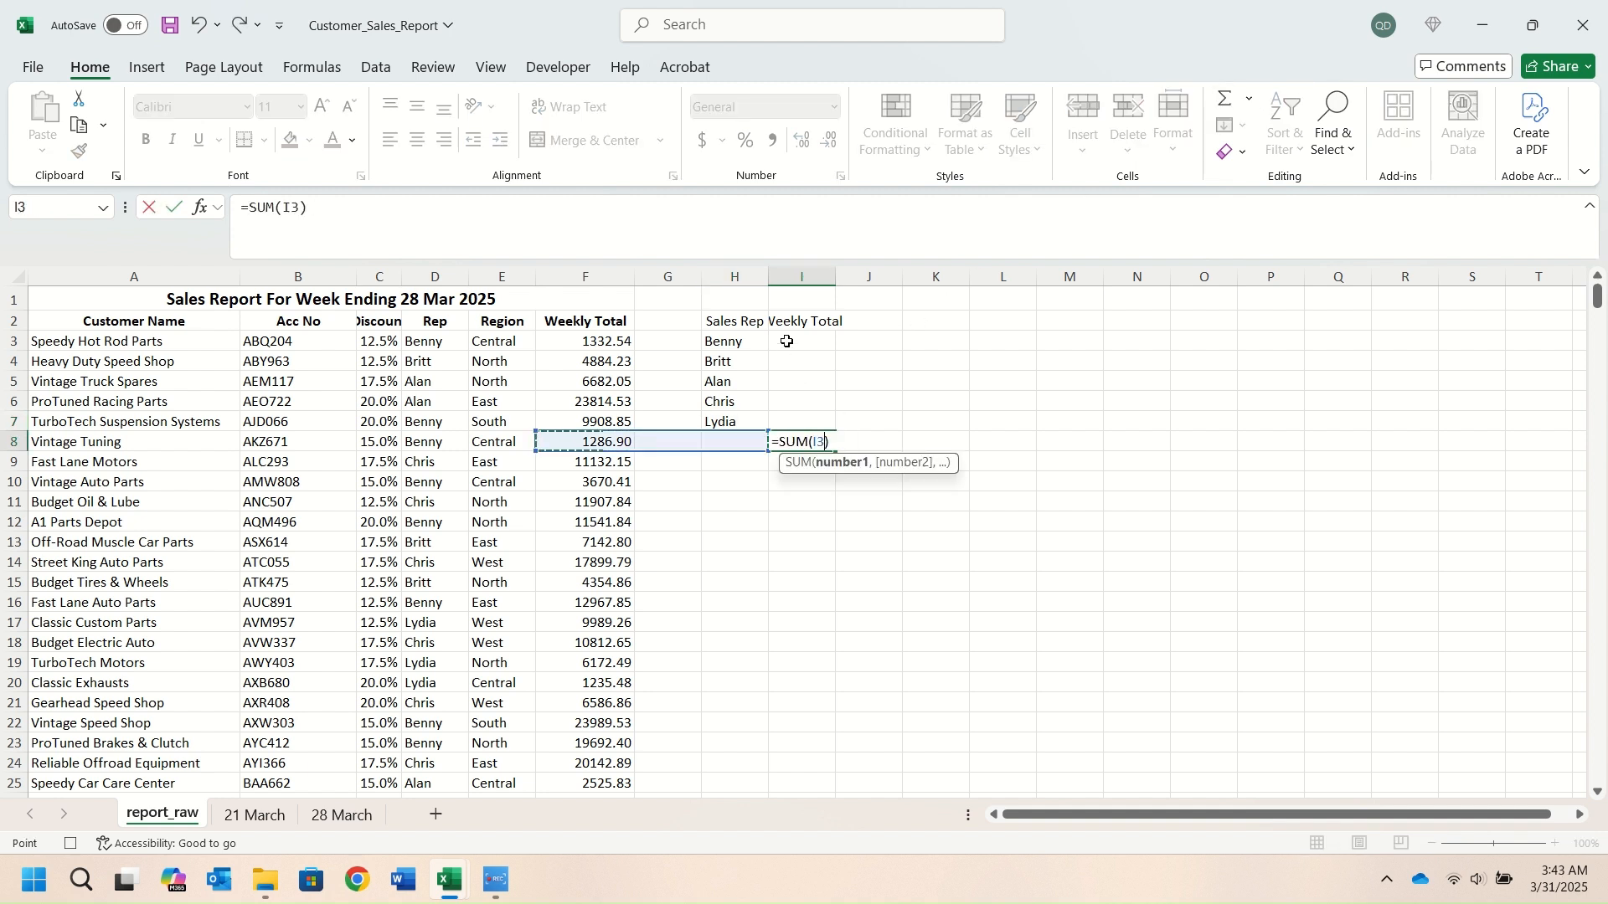
pyautogui.moveTo(787, 342); pyautogui.dragTo(788, 413)
pyautogui.press('Return')
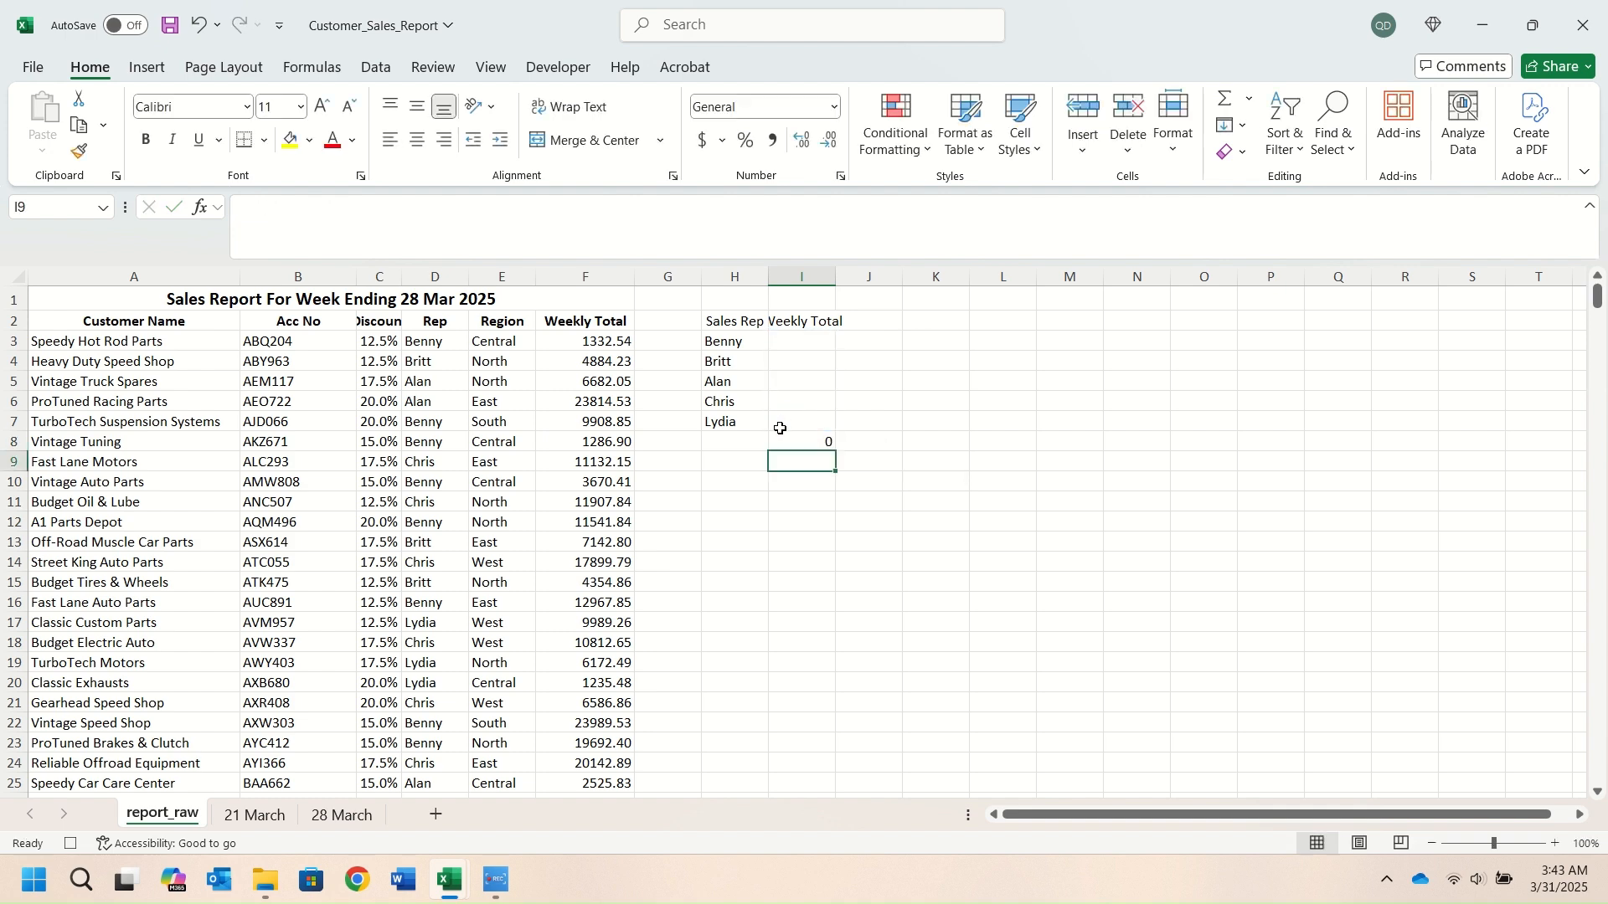
# Enter the second summary table's headers, "Area" in H10 and "Weekly Total" in I10
pyautogui.click(727, 482)
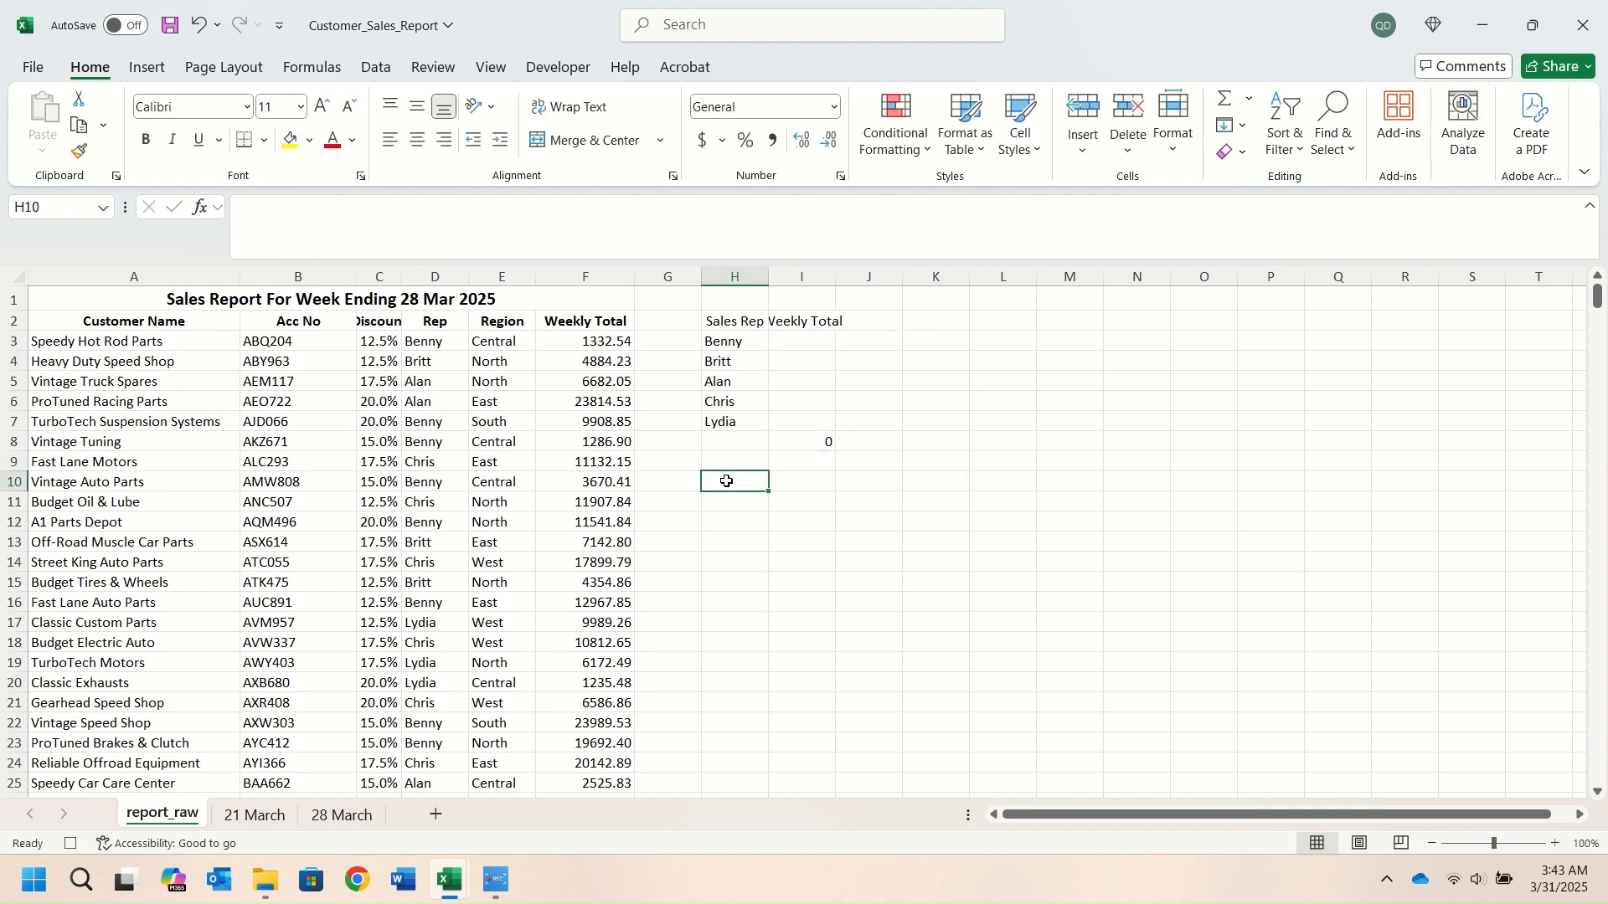
pyautogui.write('Area')
pyautogui.press('Tab')
pyautogui.write('Weekl')
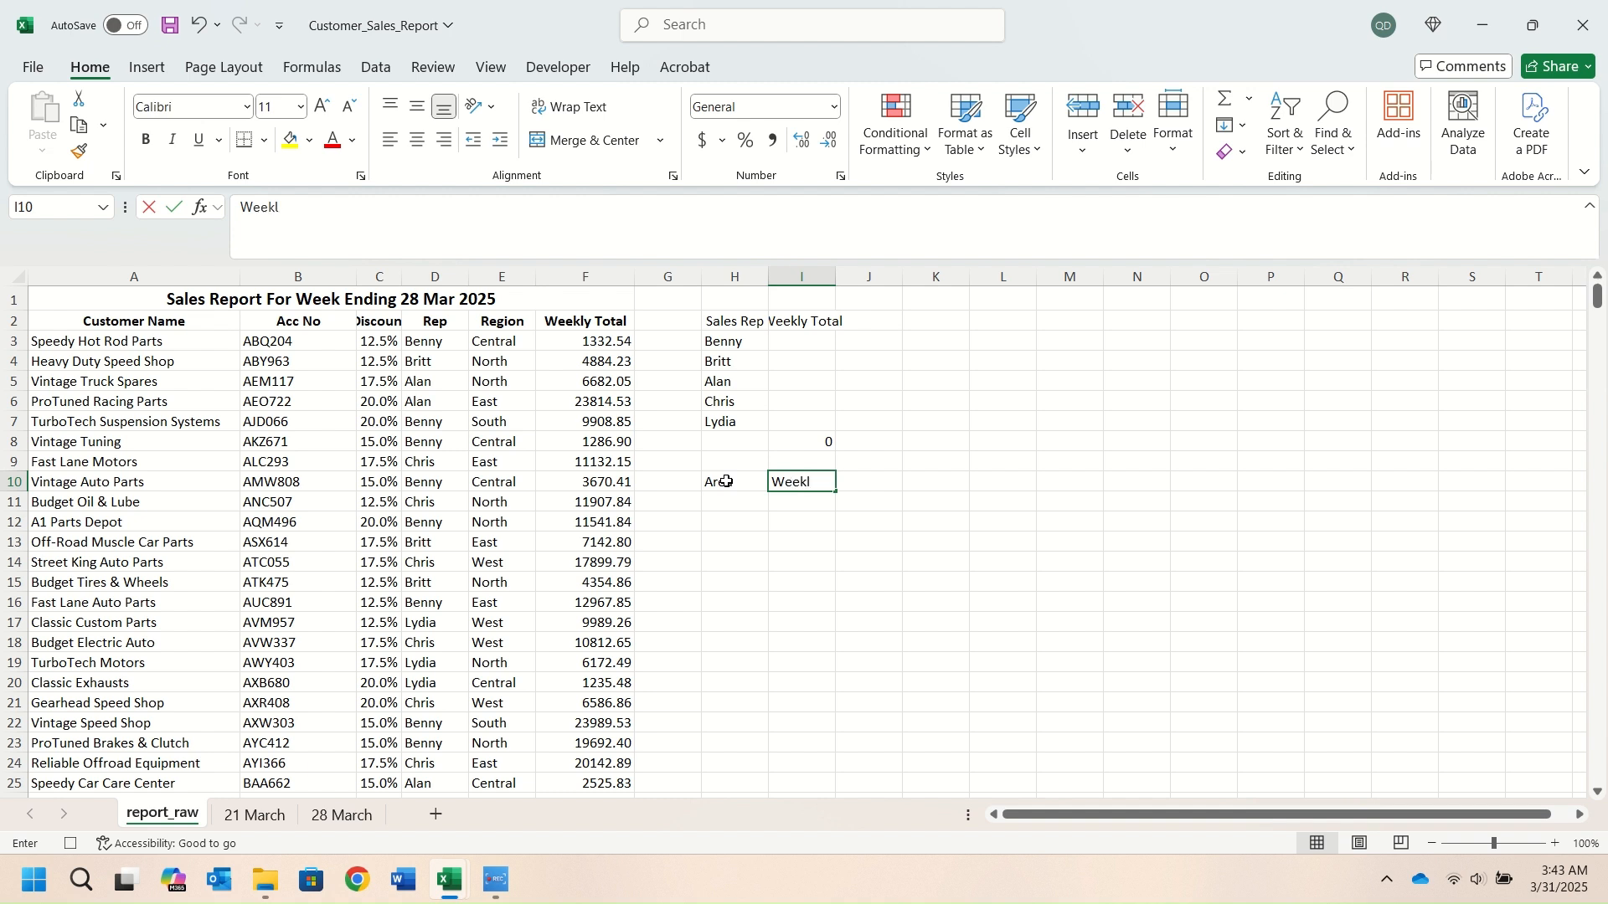
pyautogui.write('y Total')
pyautogui.press('Return')
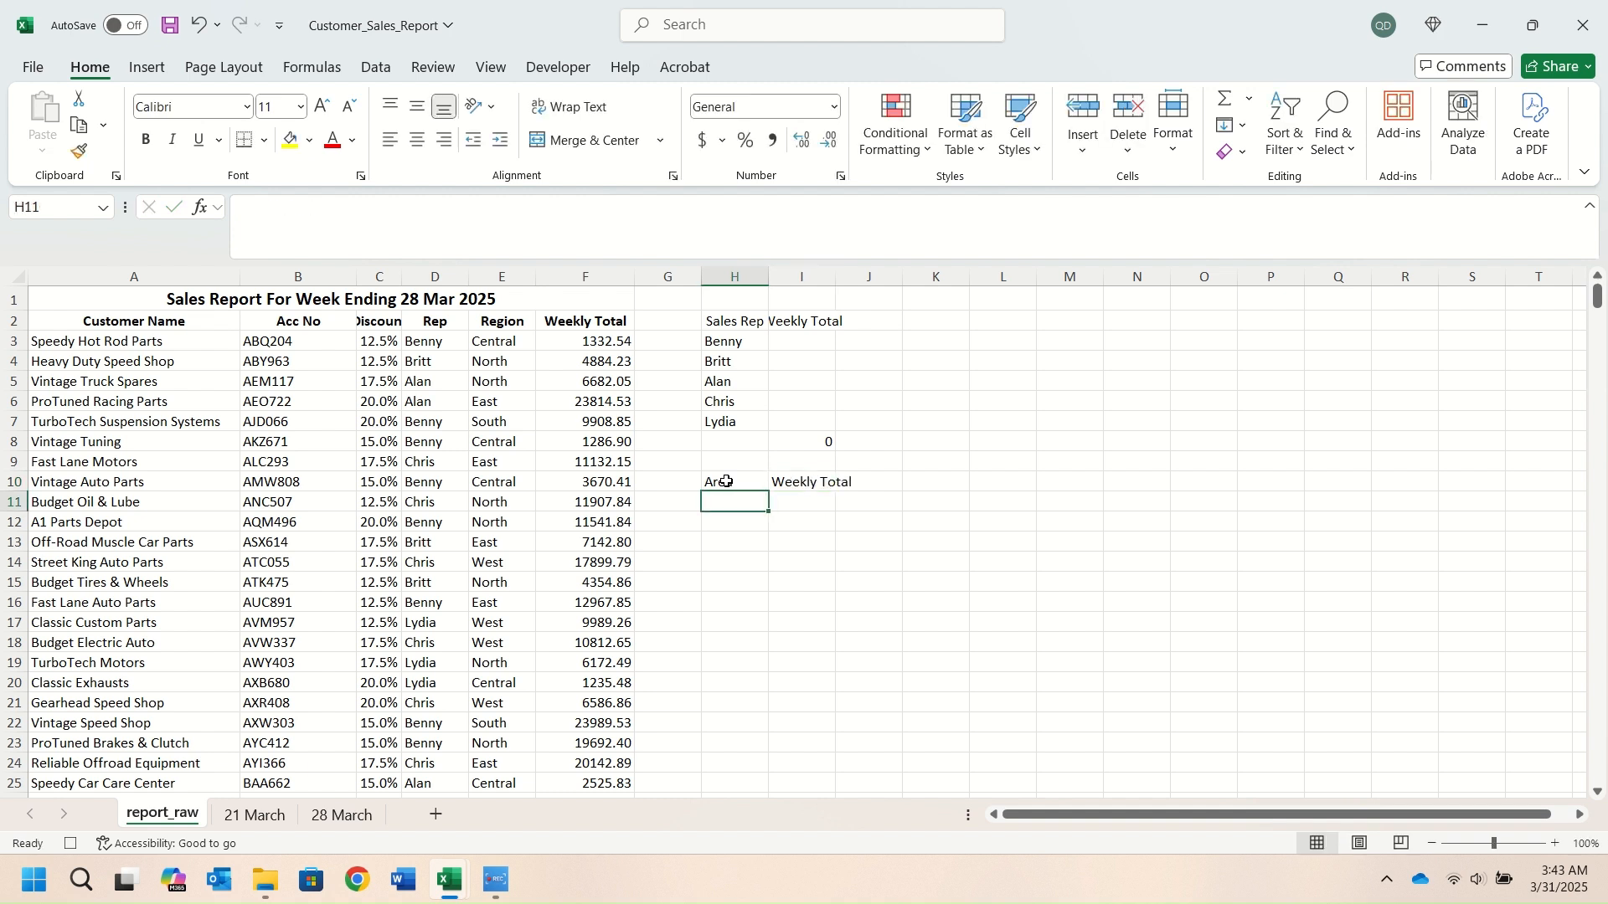
# List the areas North, East, West, South and Central in H11:H15
pyautogui.write('North')
pyautogui.press('Return')
pyautogui.write('East')
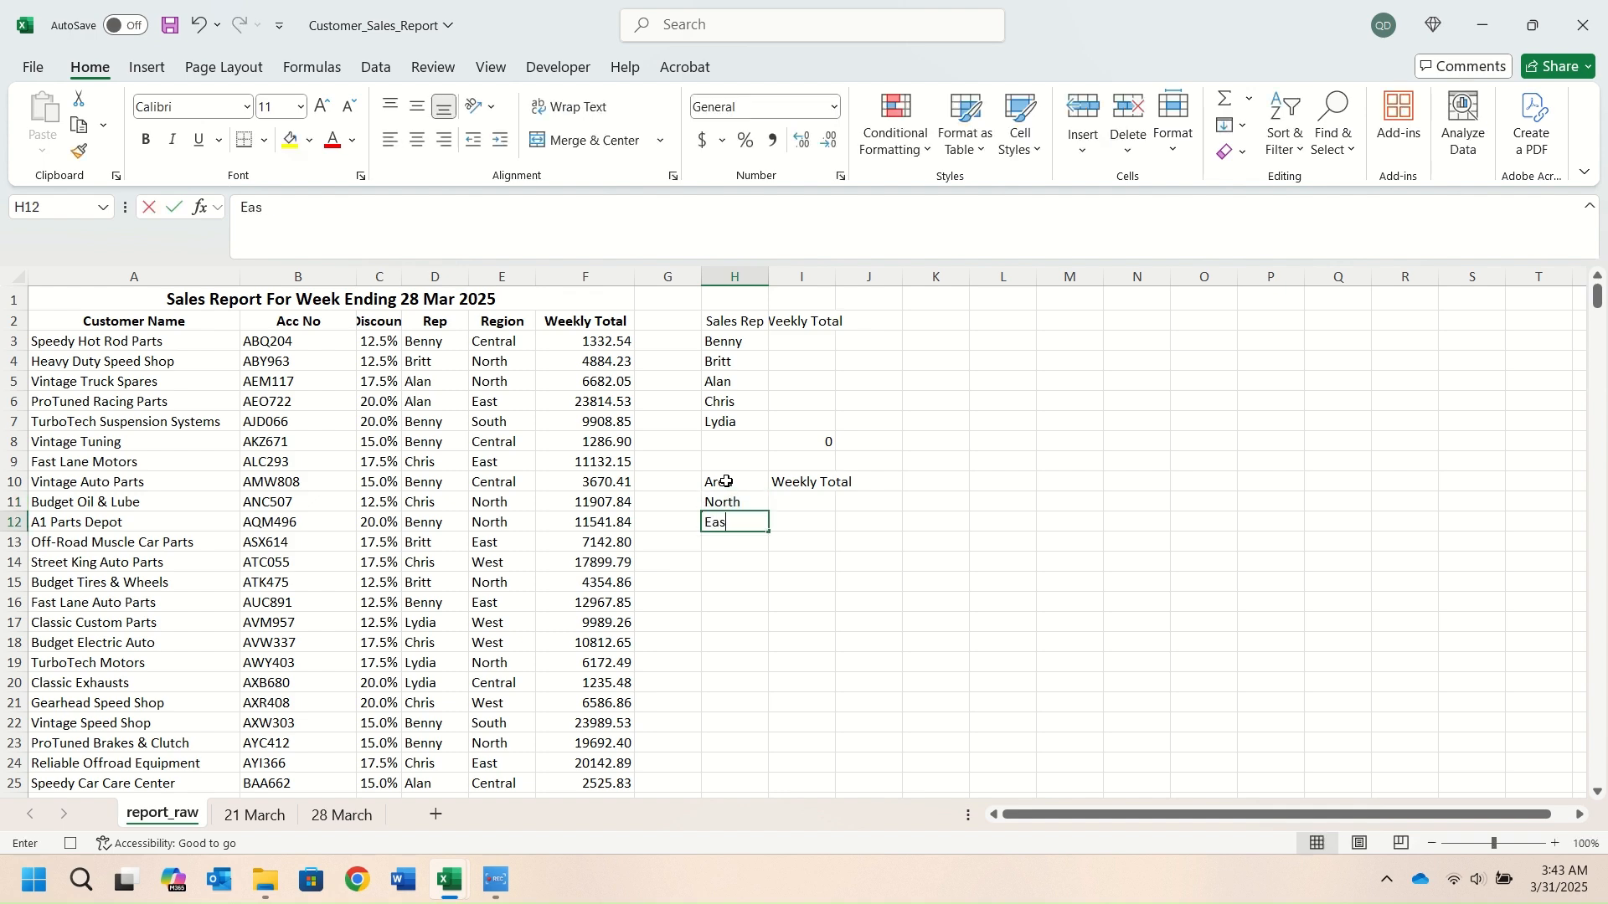
pyautogui.press('Return')
pyautogui.write('West')
pyautogui.press('Return')
pyautogui.write('South')
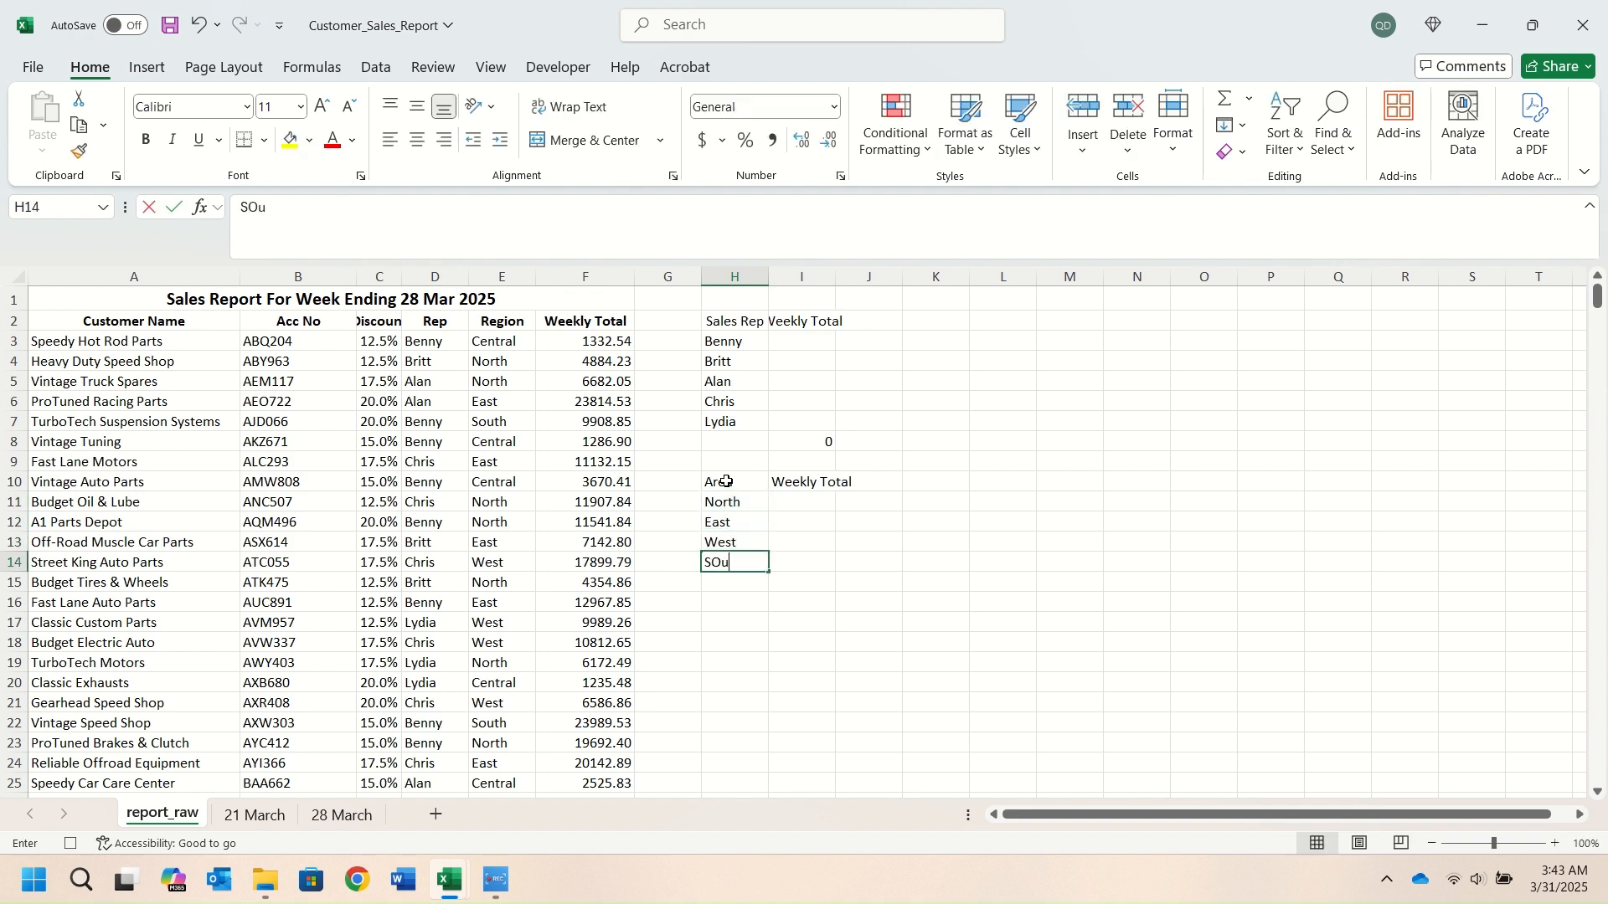
pyautogui.press('Return')
pyautogui.write('Central')
pyautogui.press('Return')
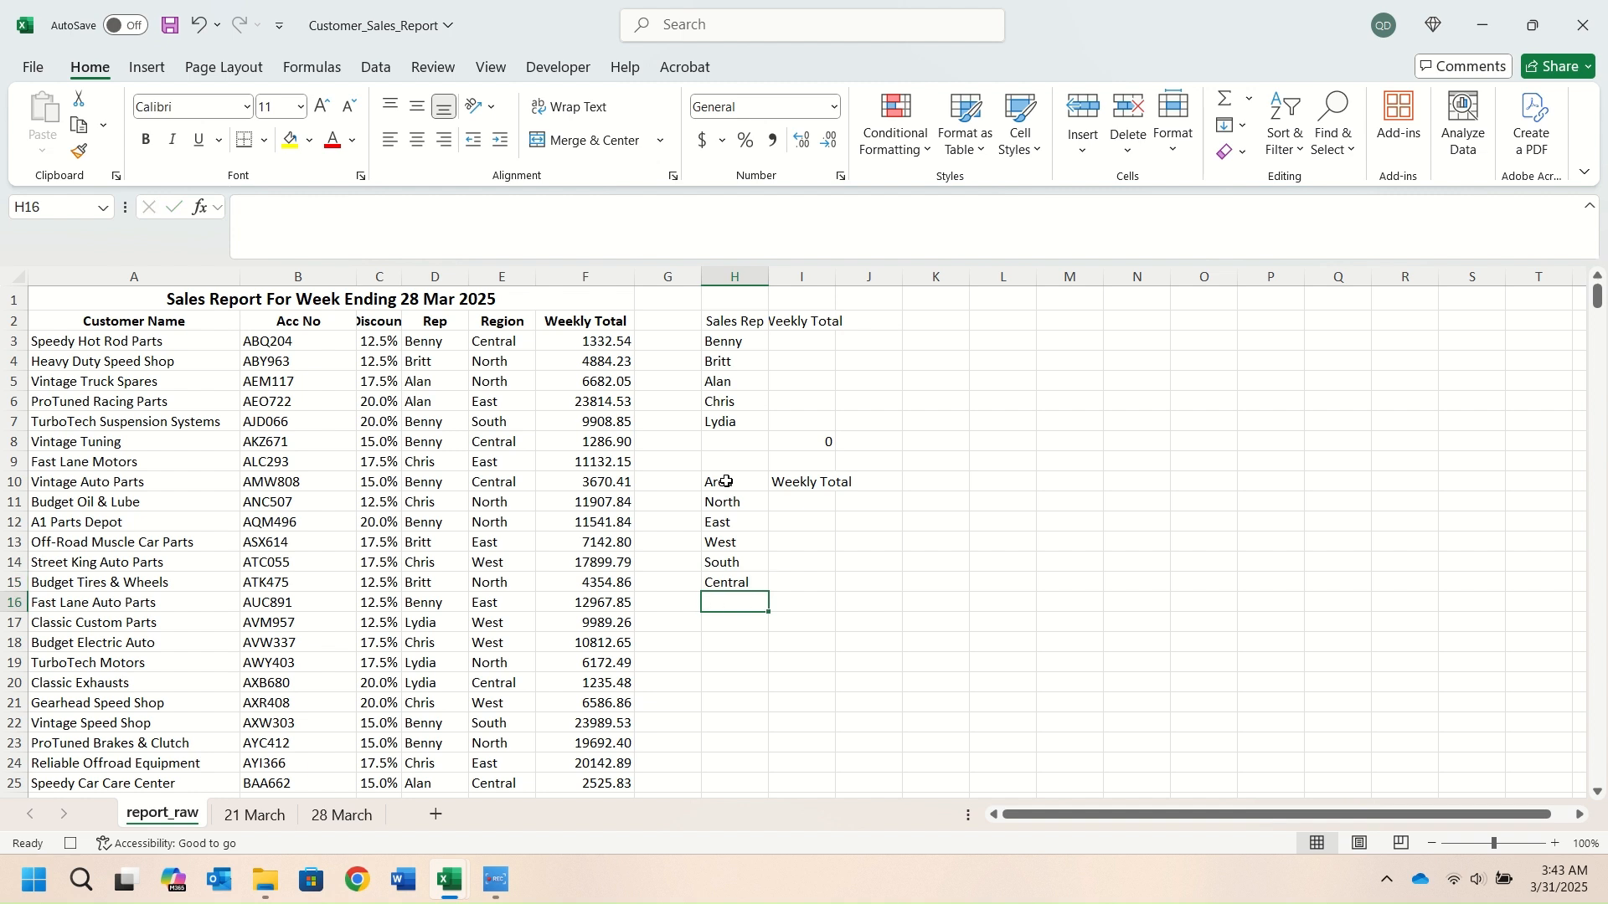
# Add an AutoSum in I16 that totals I11:I15 for the areas
pyautogui.click(797, 603)
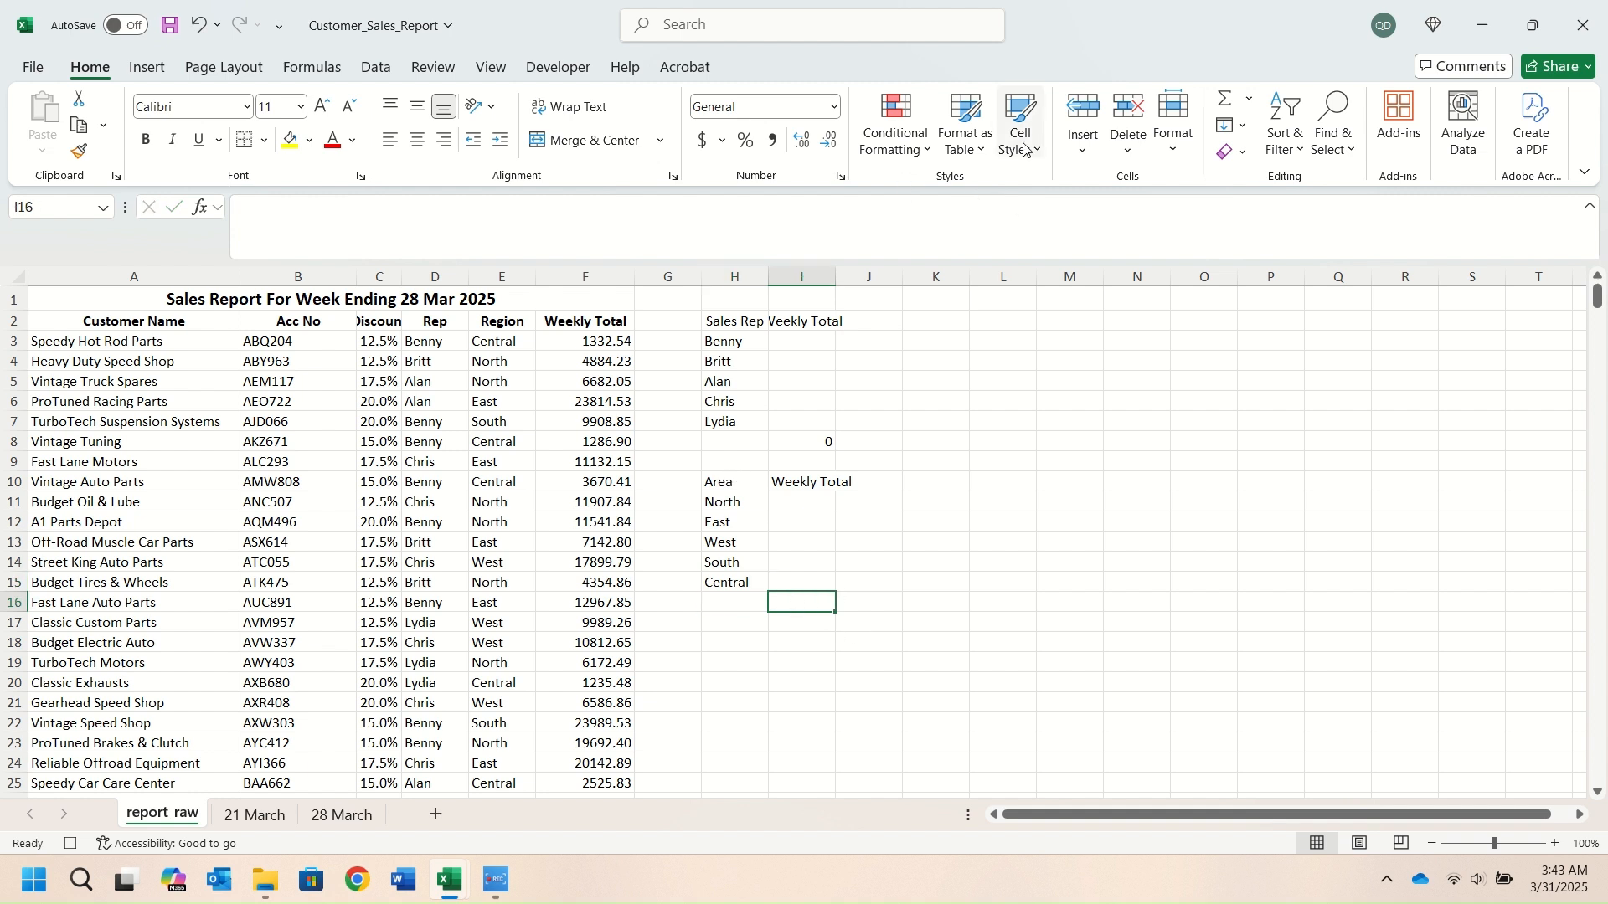
pyautogui.click(1215, 102)
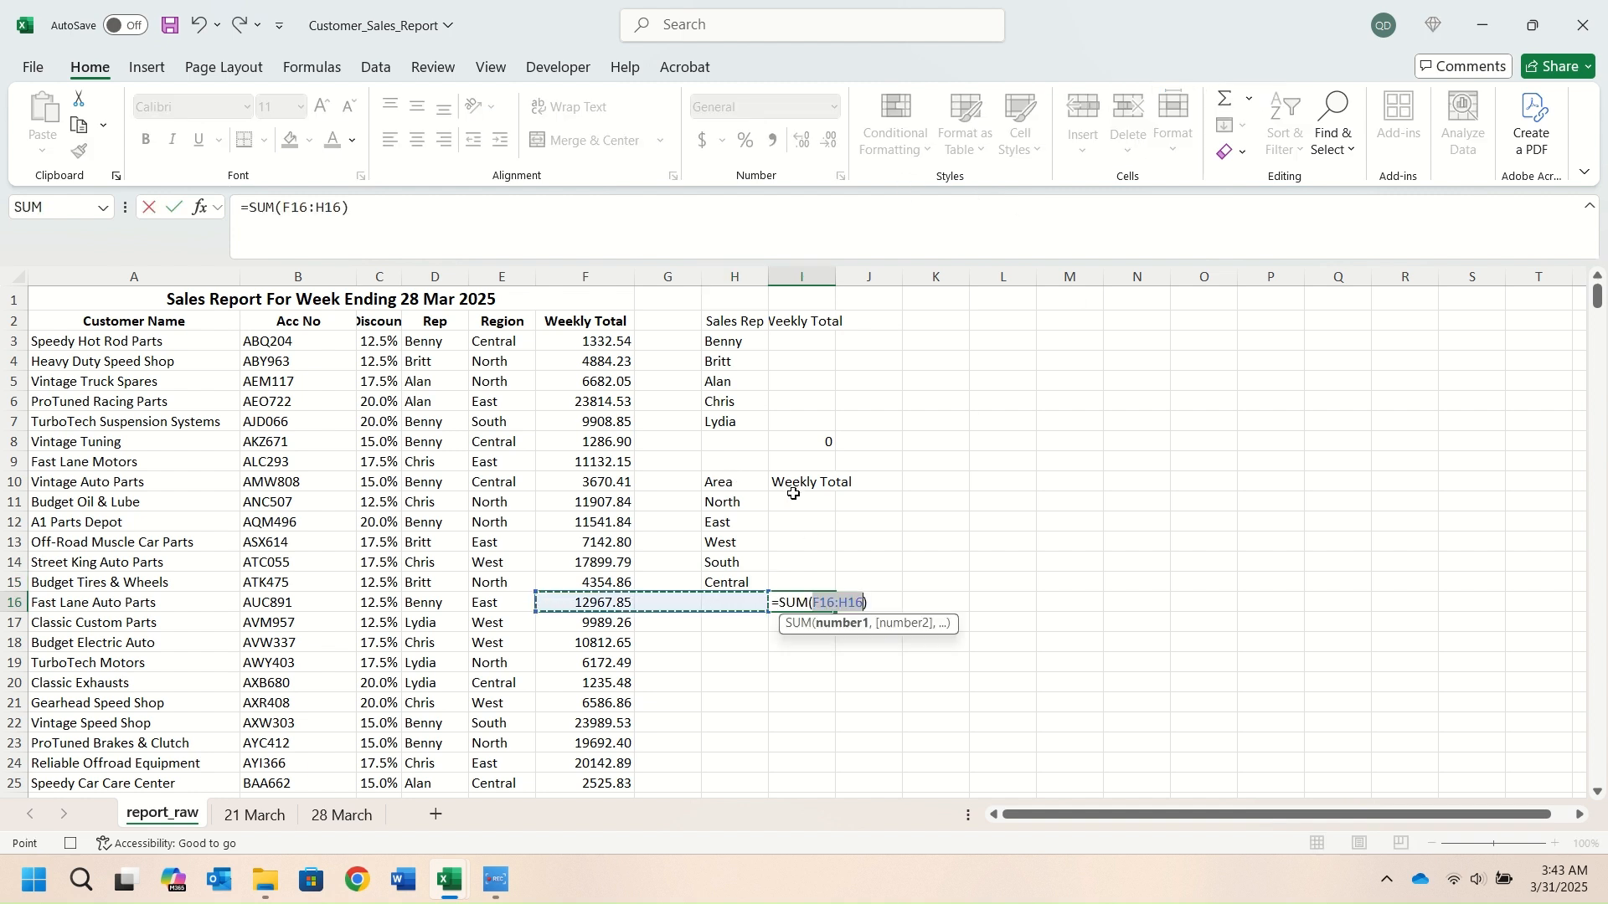
pyautogui.moveTo(794, 494); pyautogui.dragTo(801, 583)
pyautogui.press('Return')
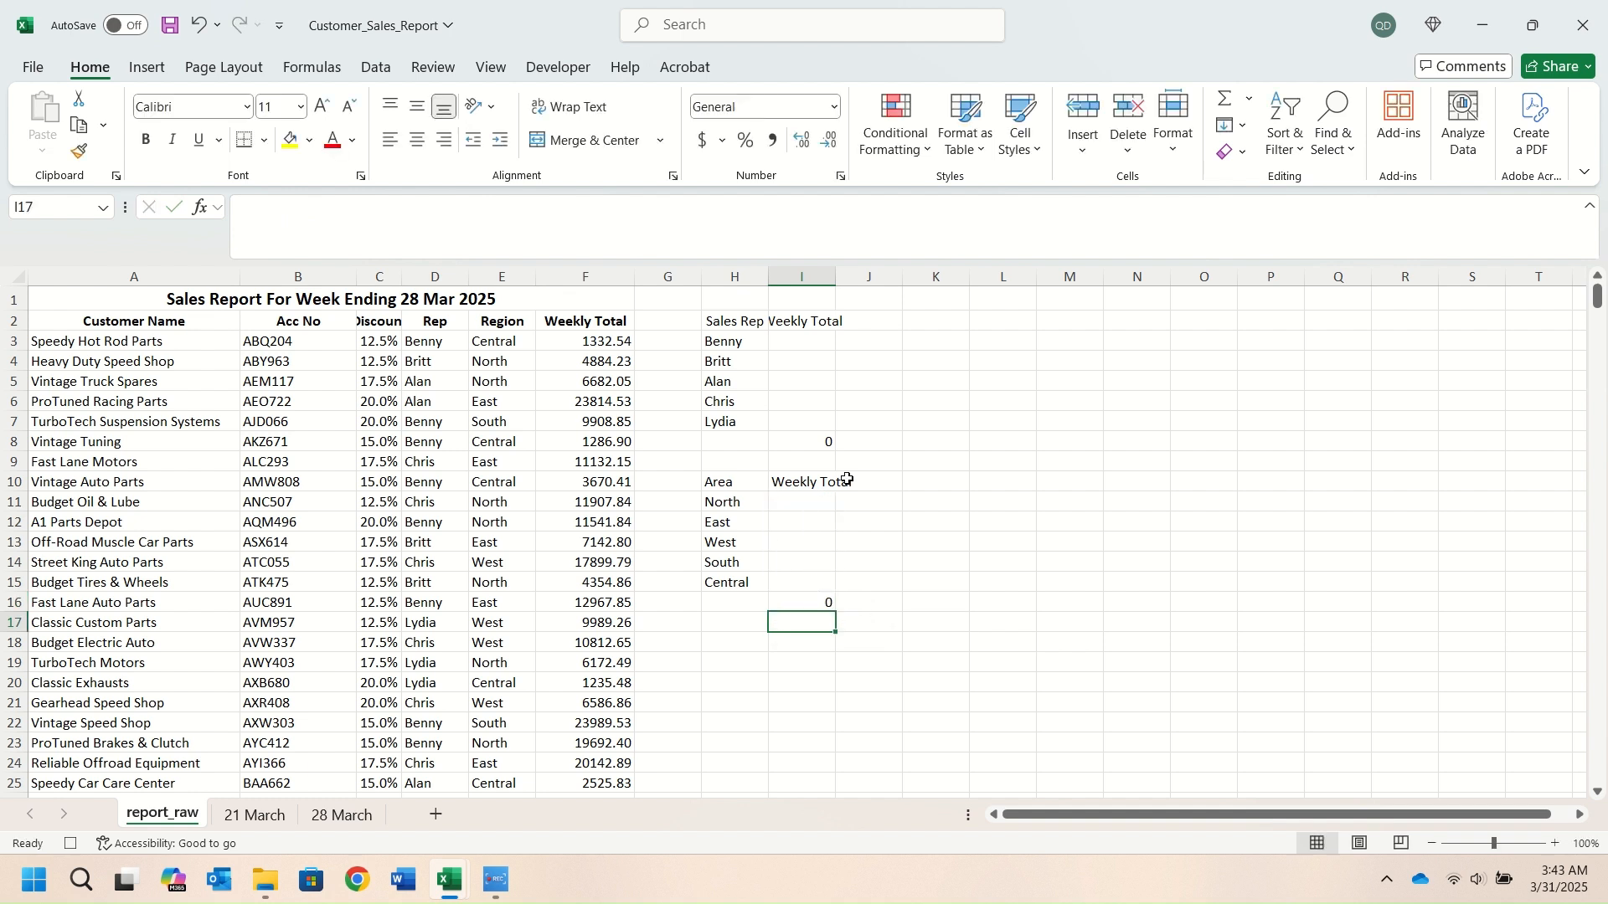
# Make the headers of both summary tables, H2:I2 and H10:I10, bold
pyautogui.moveTo(750, 321); pyautogui.dragTo(802, 323)
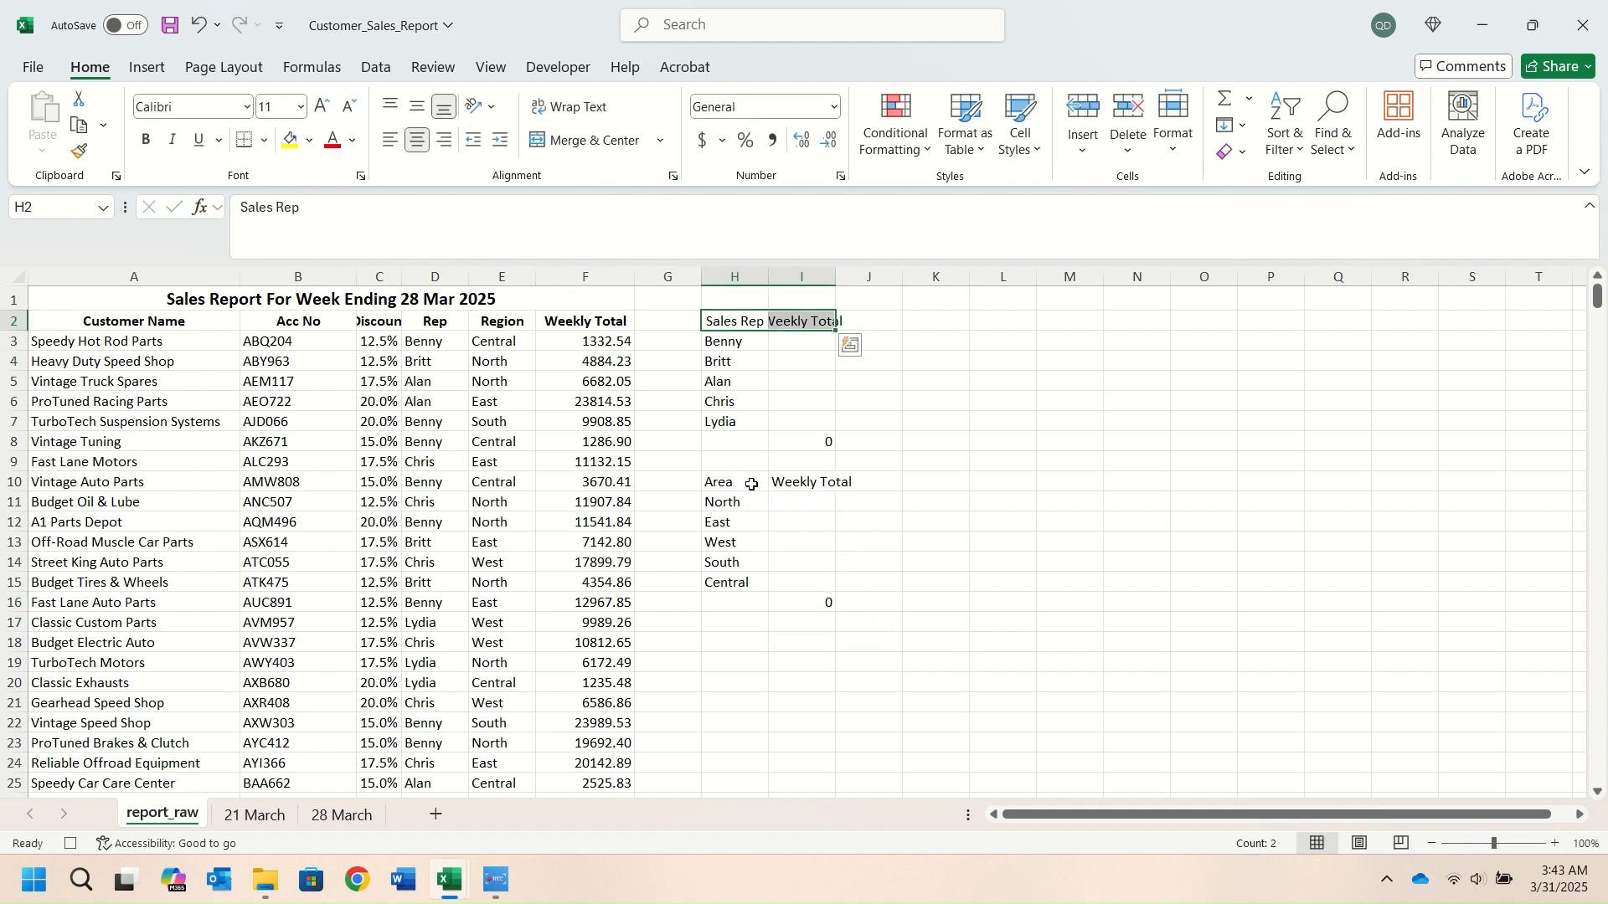
pyautogui.moveTo(752, 484); pyautogui.dragTo(791, 482)
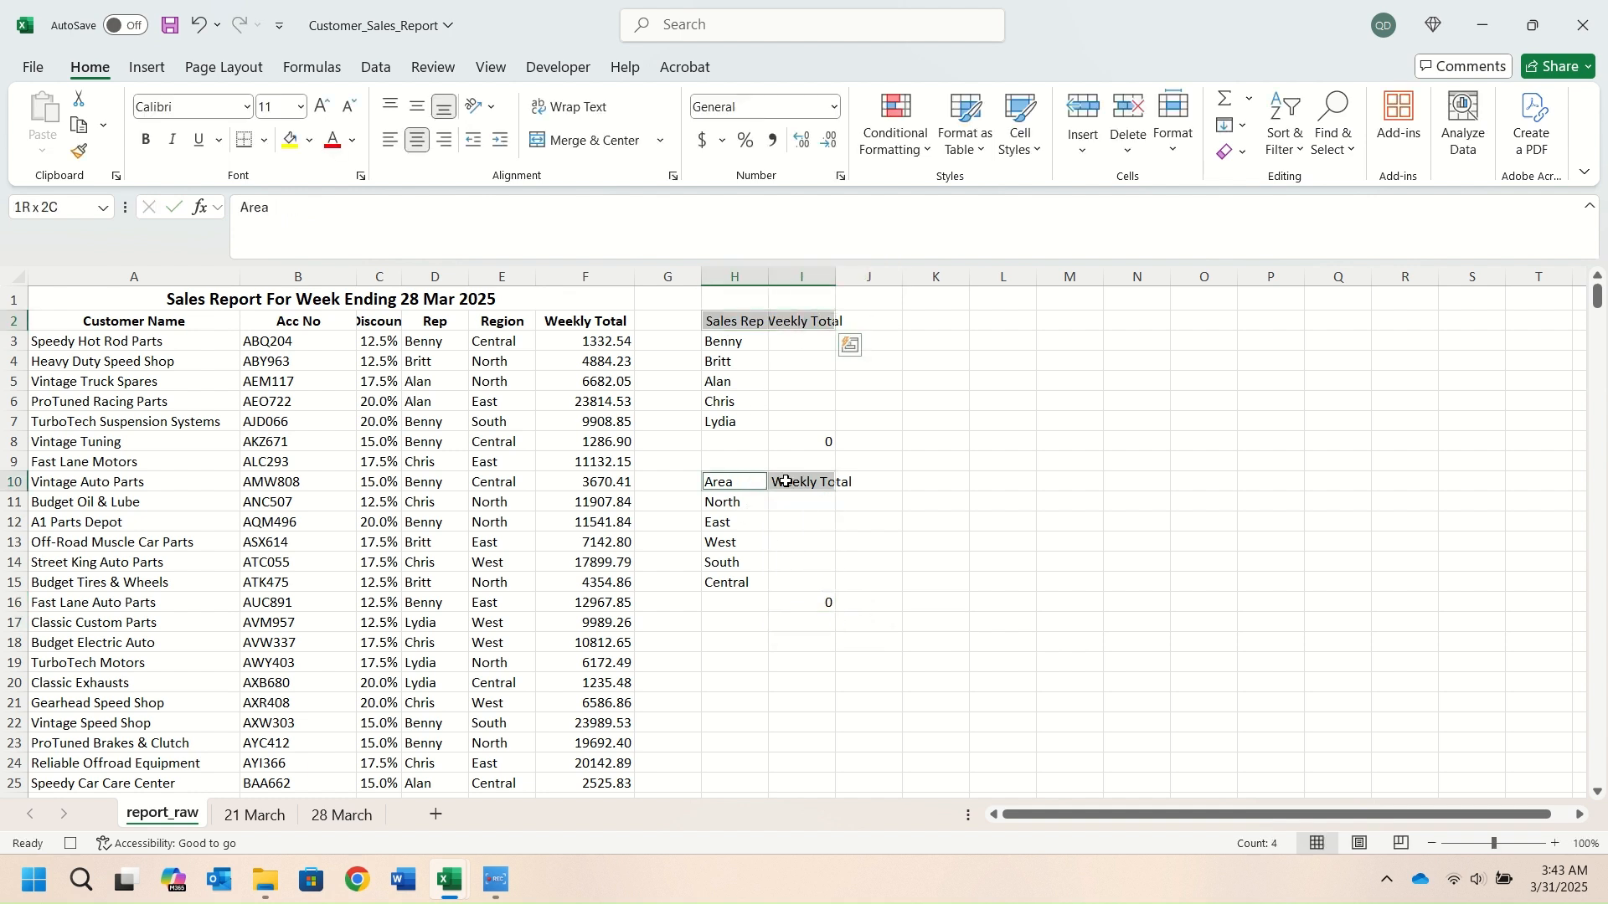
pyautogui.click(150, 147)
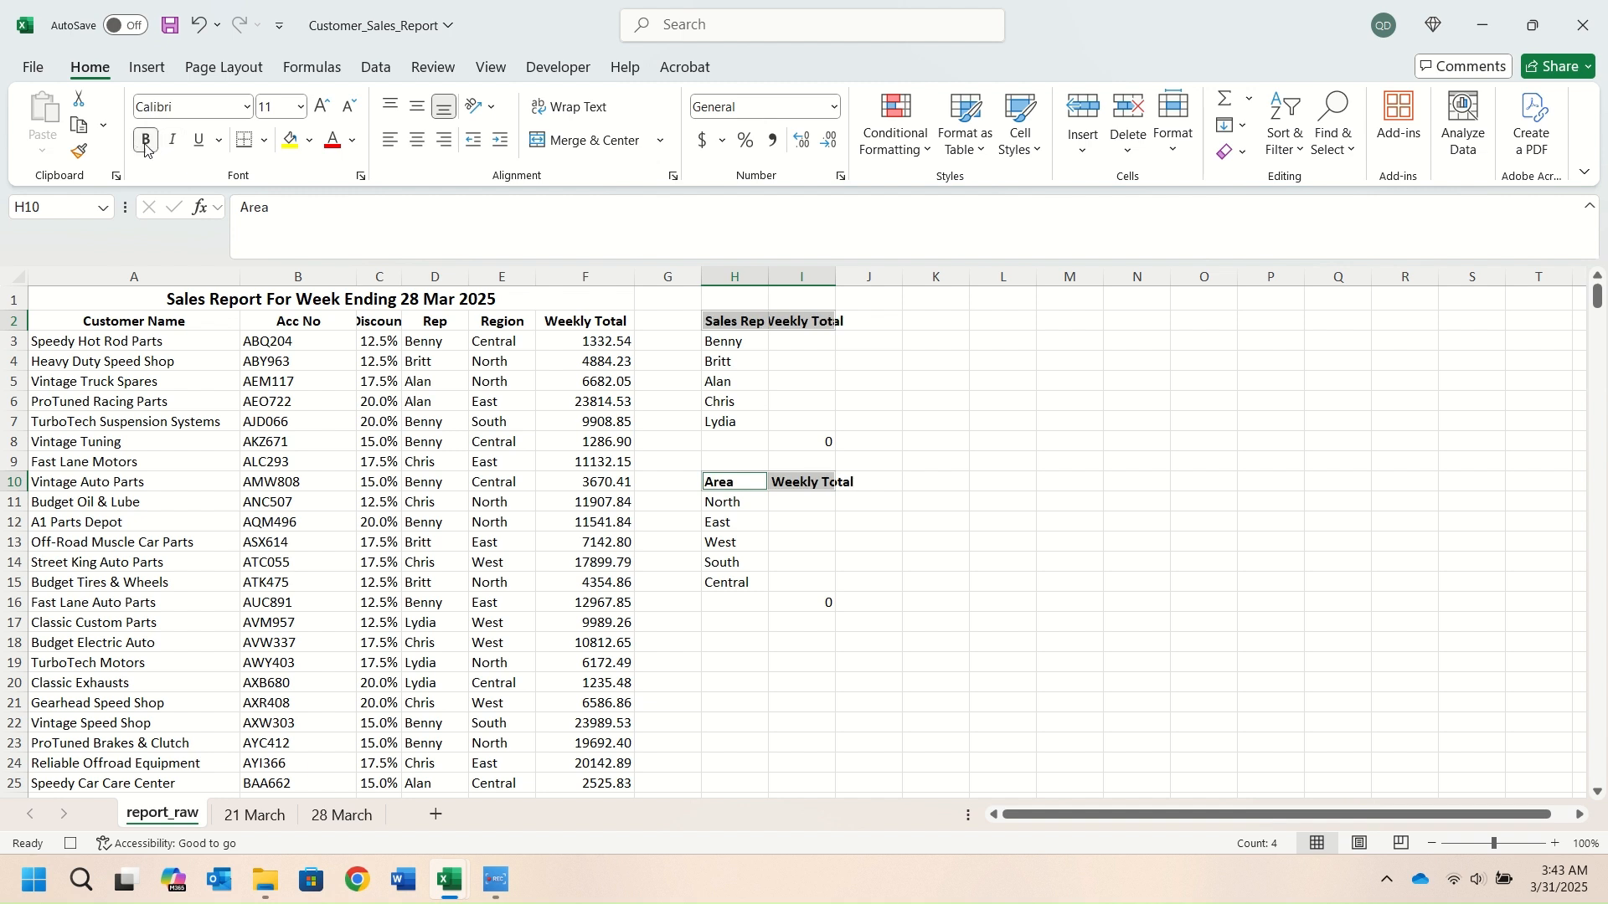
# Begin a SUMIF formula in I3 with the Rep column range as the absolute reference $D$3:$D$502
pyautogui.click(785, 348)
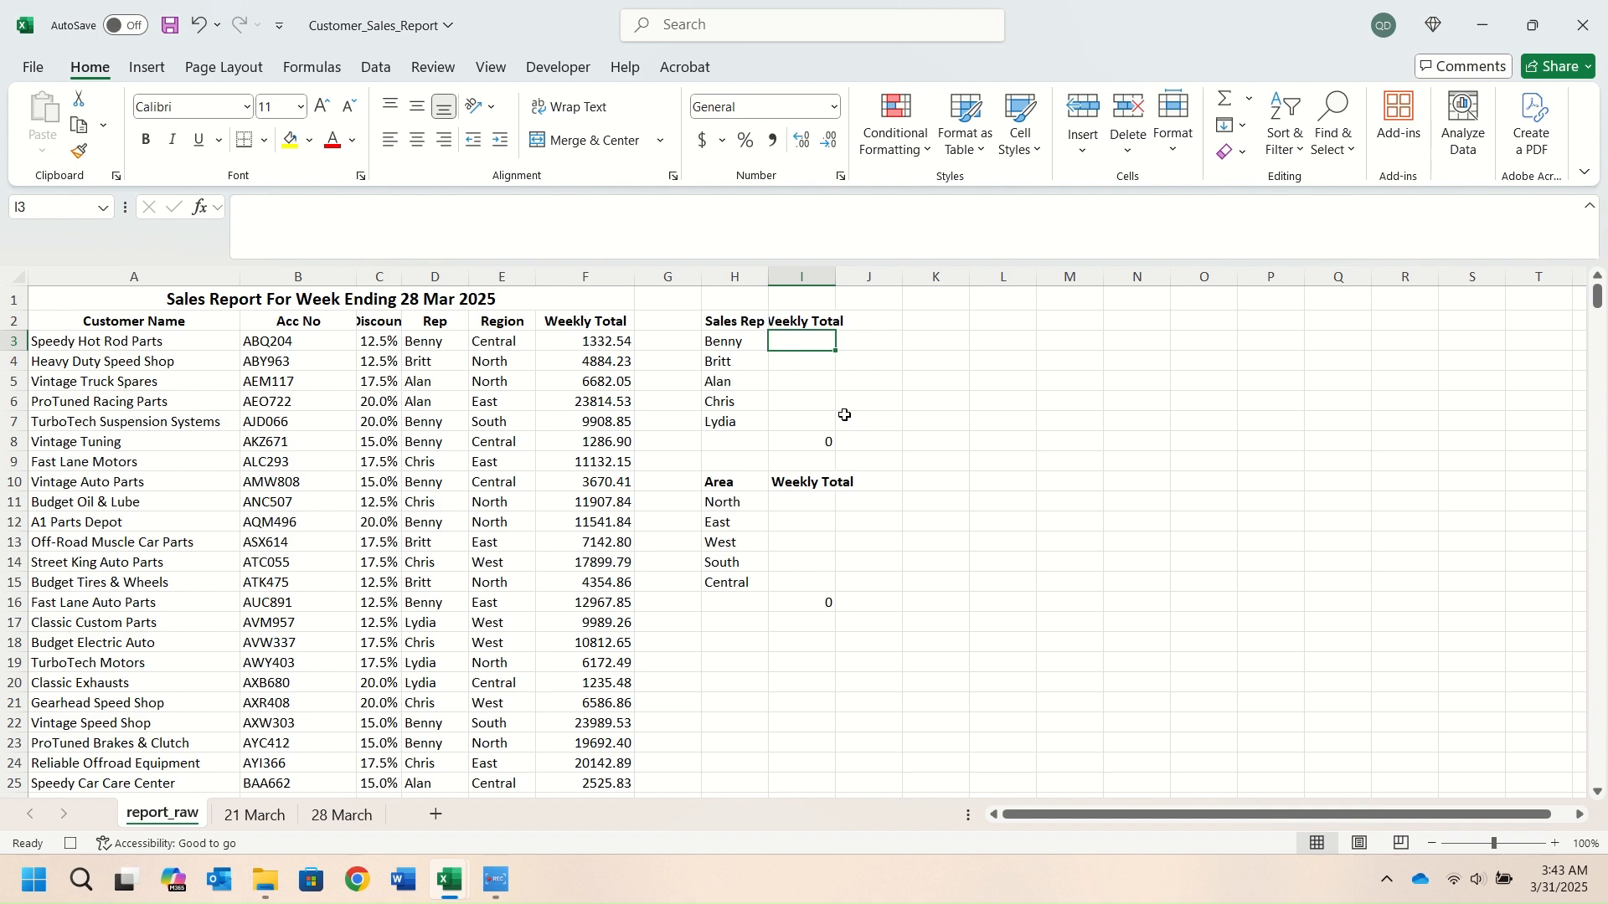
pyautogui.write('=su')
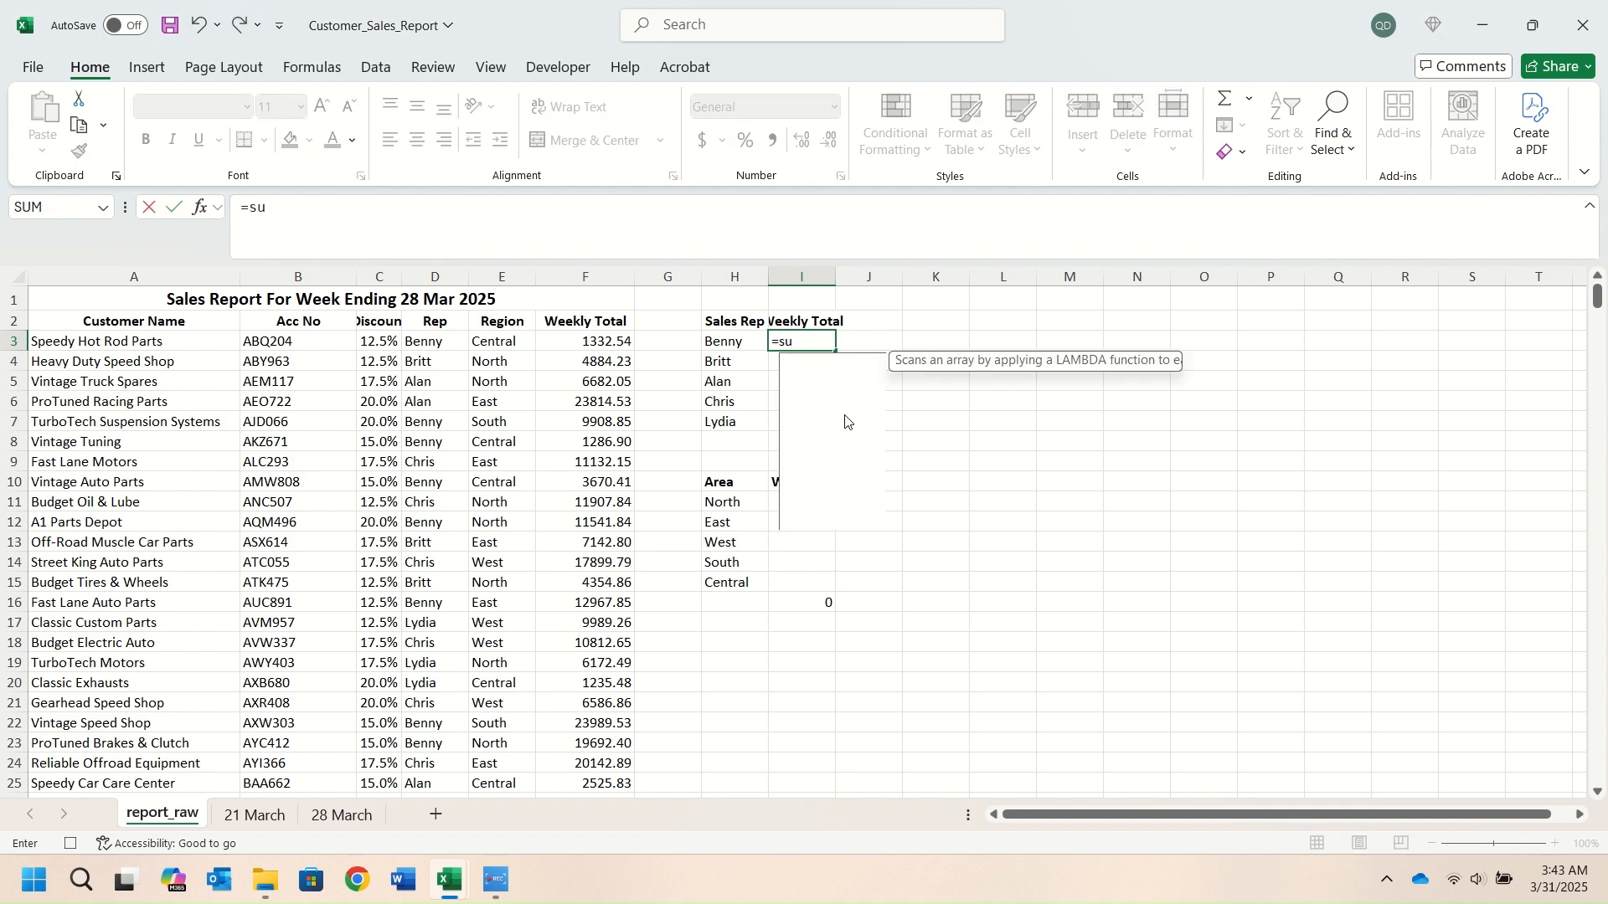
pyautogui.write('mif(')
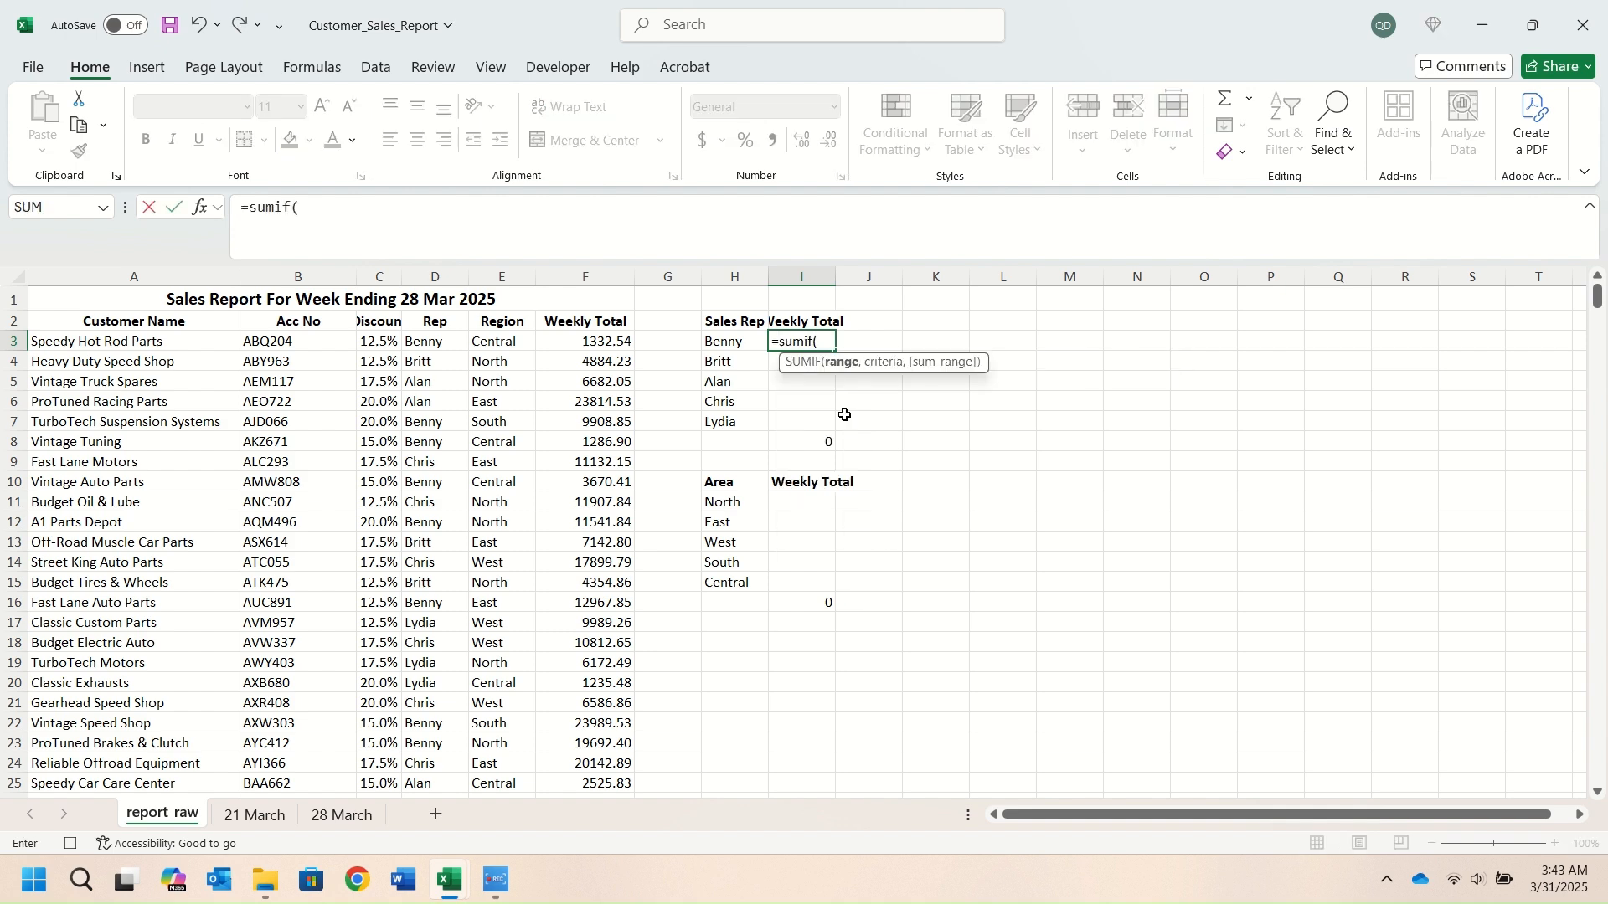
pyautogui.click(437, 340)
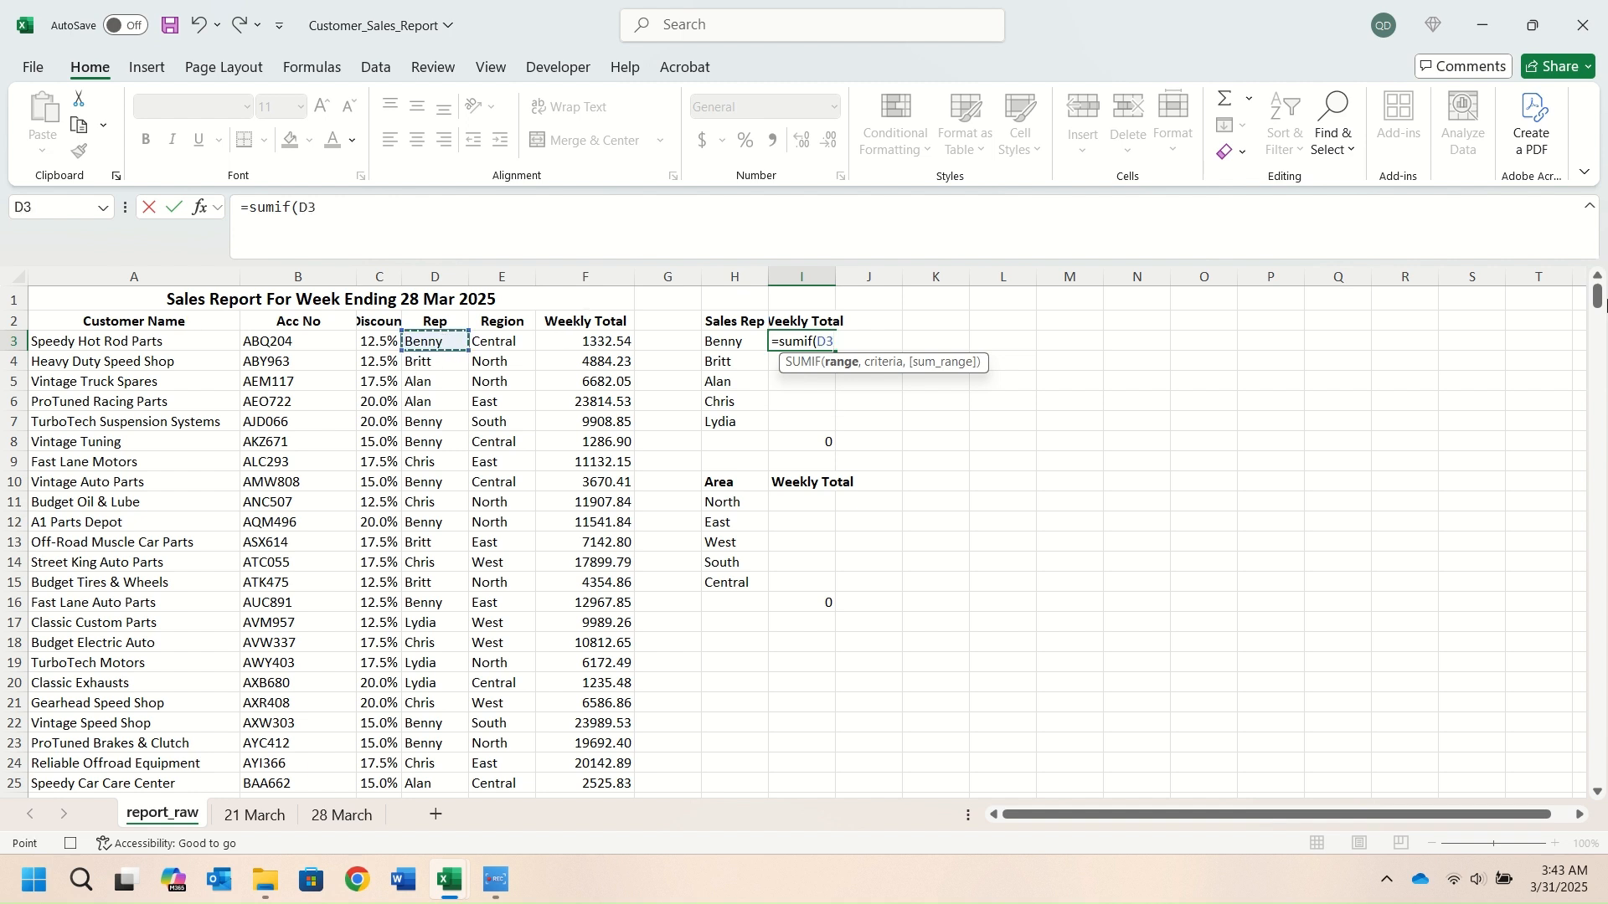
pyautogui.moveTo(1597, 306); pyautogui.dragTo(1597, 768)
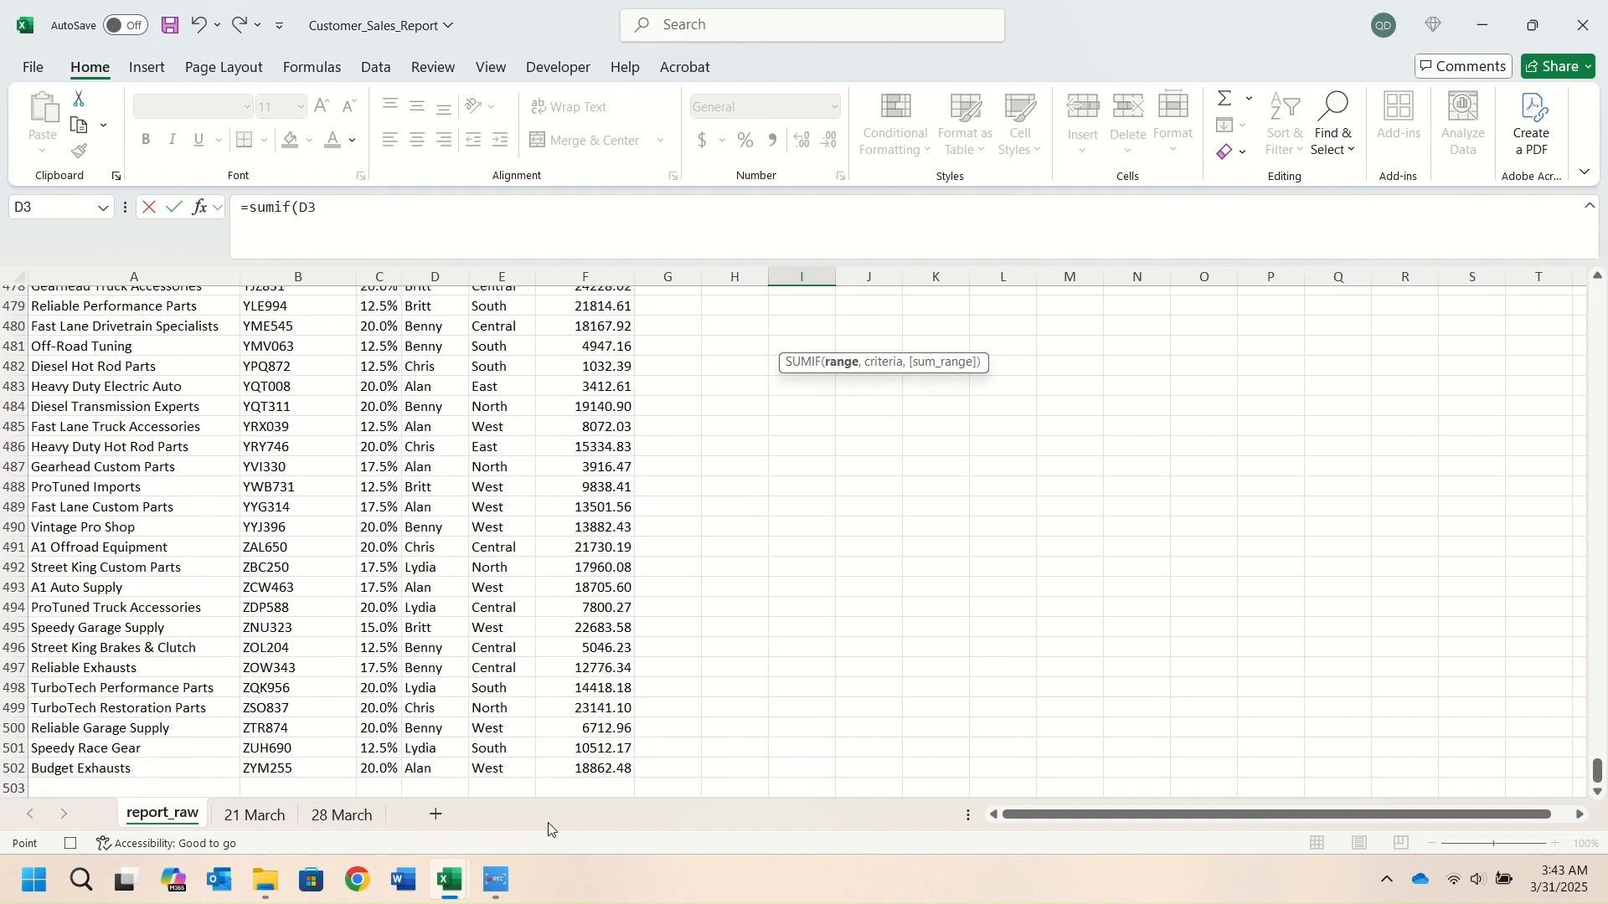
pyautogui.keyDown('shift'); pyautogui.click(428, 772); pyautogui.keyUp('shift')
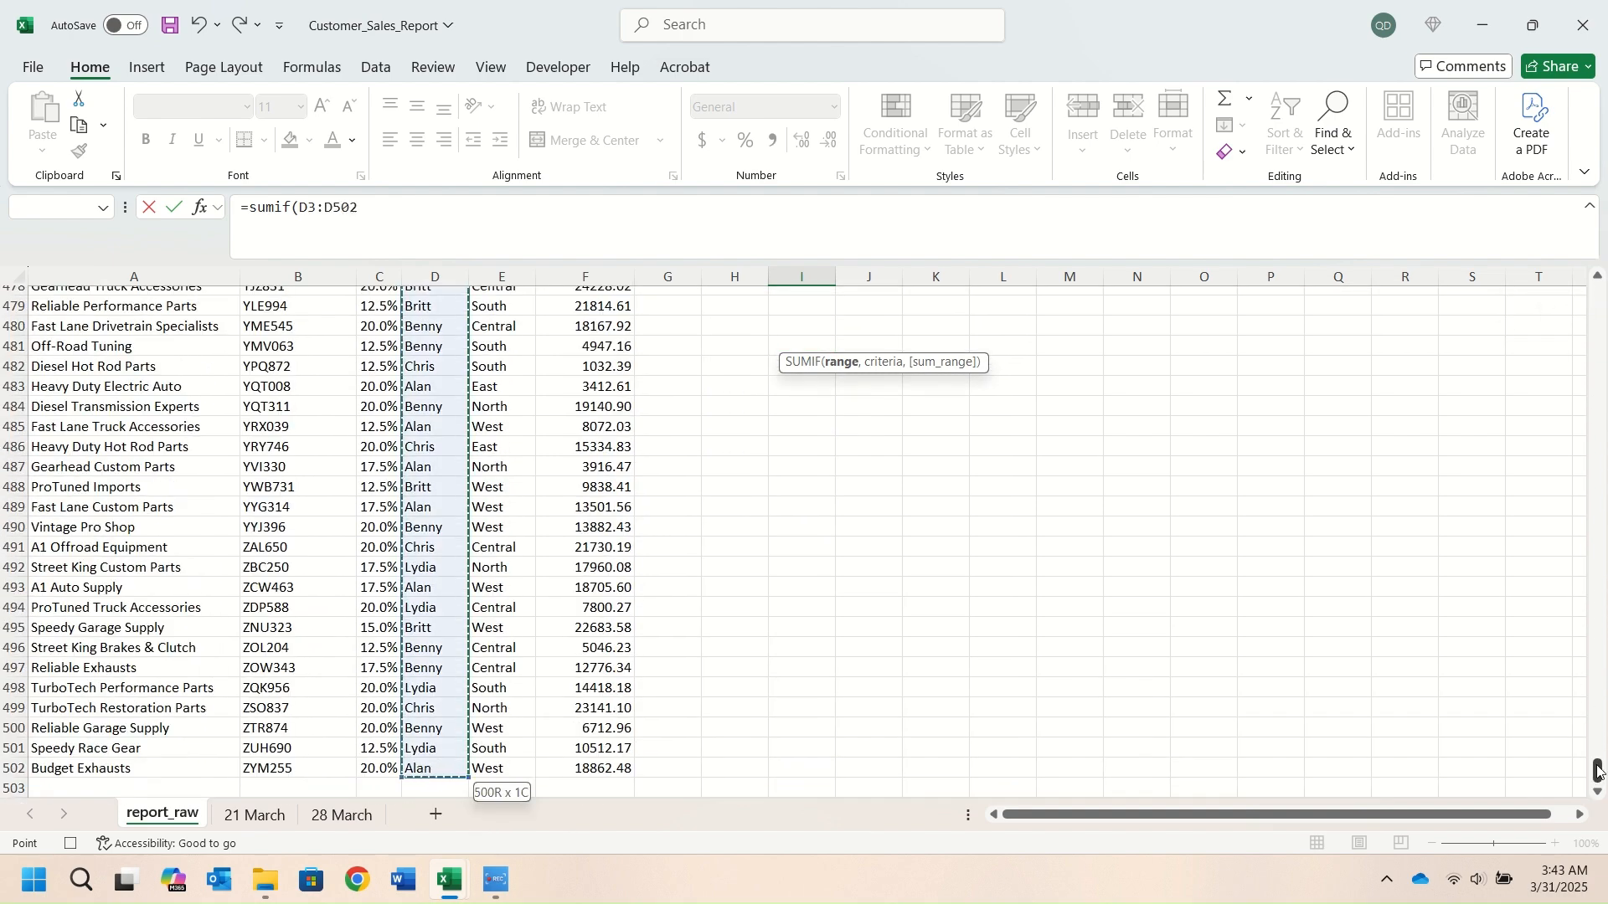
pyautogui.moveTo(1597, 771); pyautogui.dragTo(1598, 302)
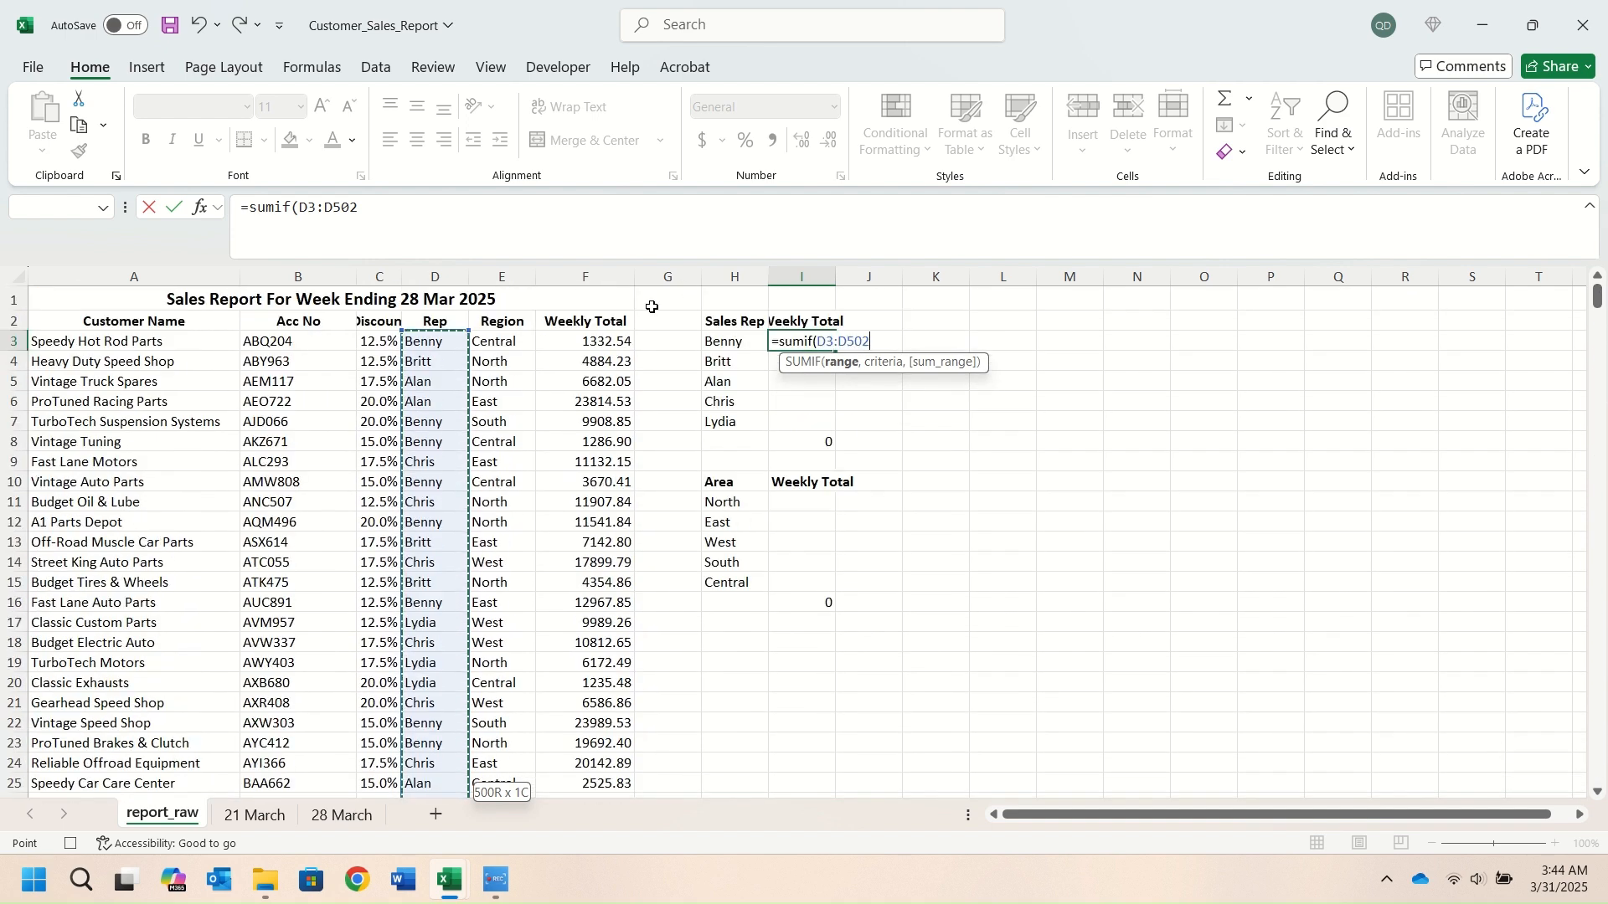
pyautogui.moveTo(467, 206); pyautogui.dragTo(303, 213)
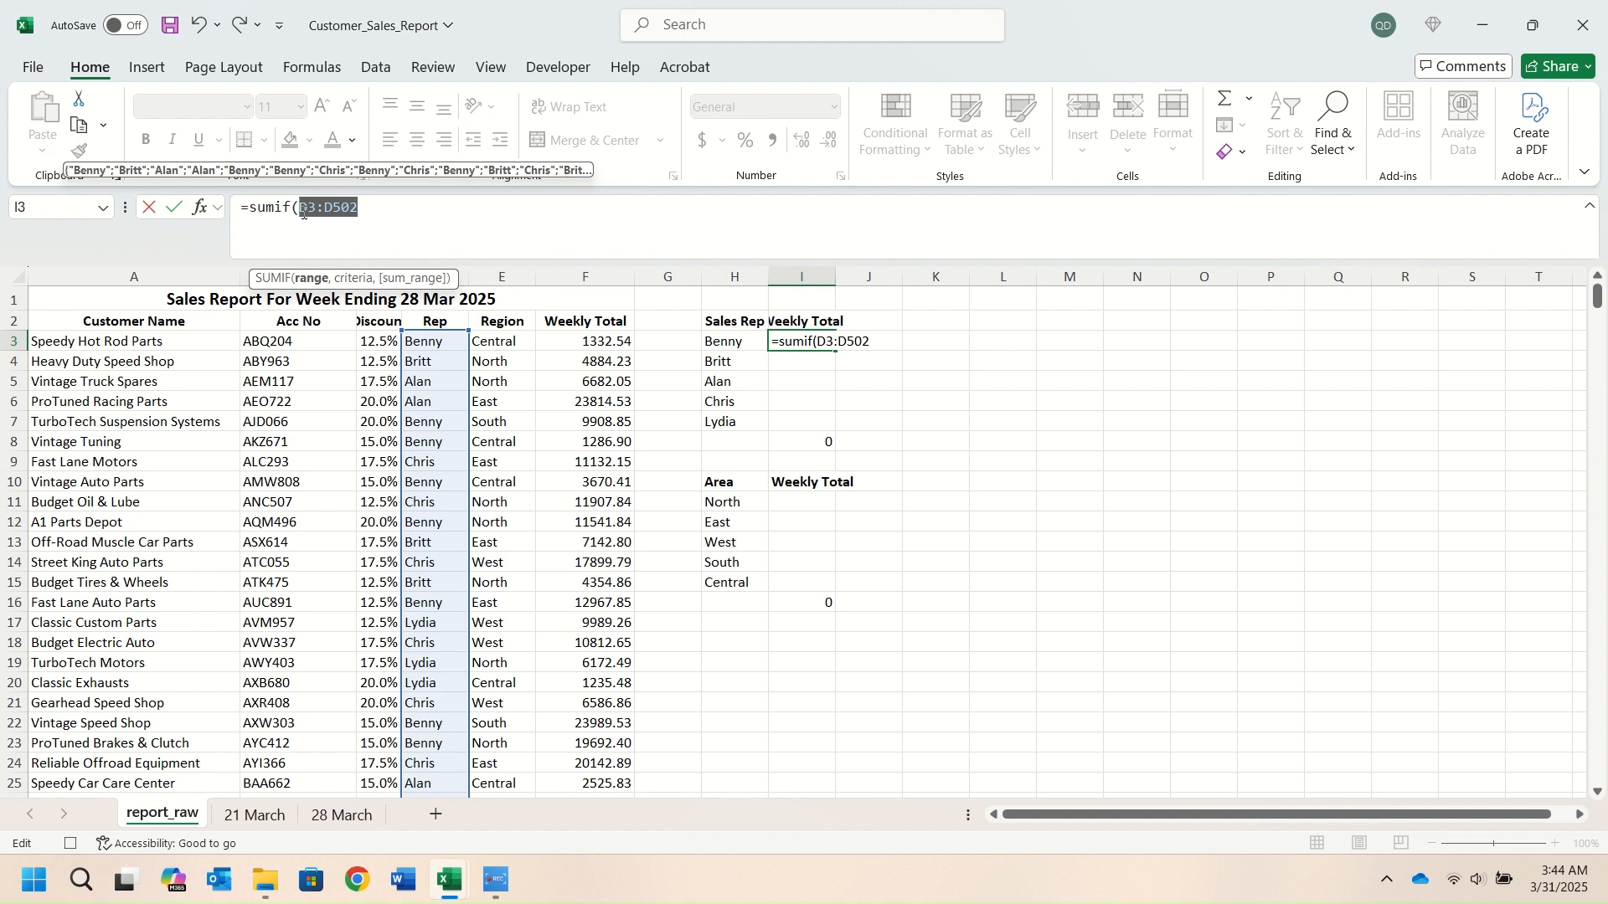
pyautogui.press('F4')
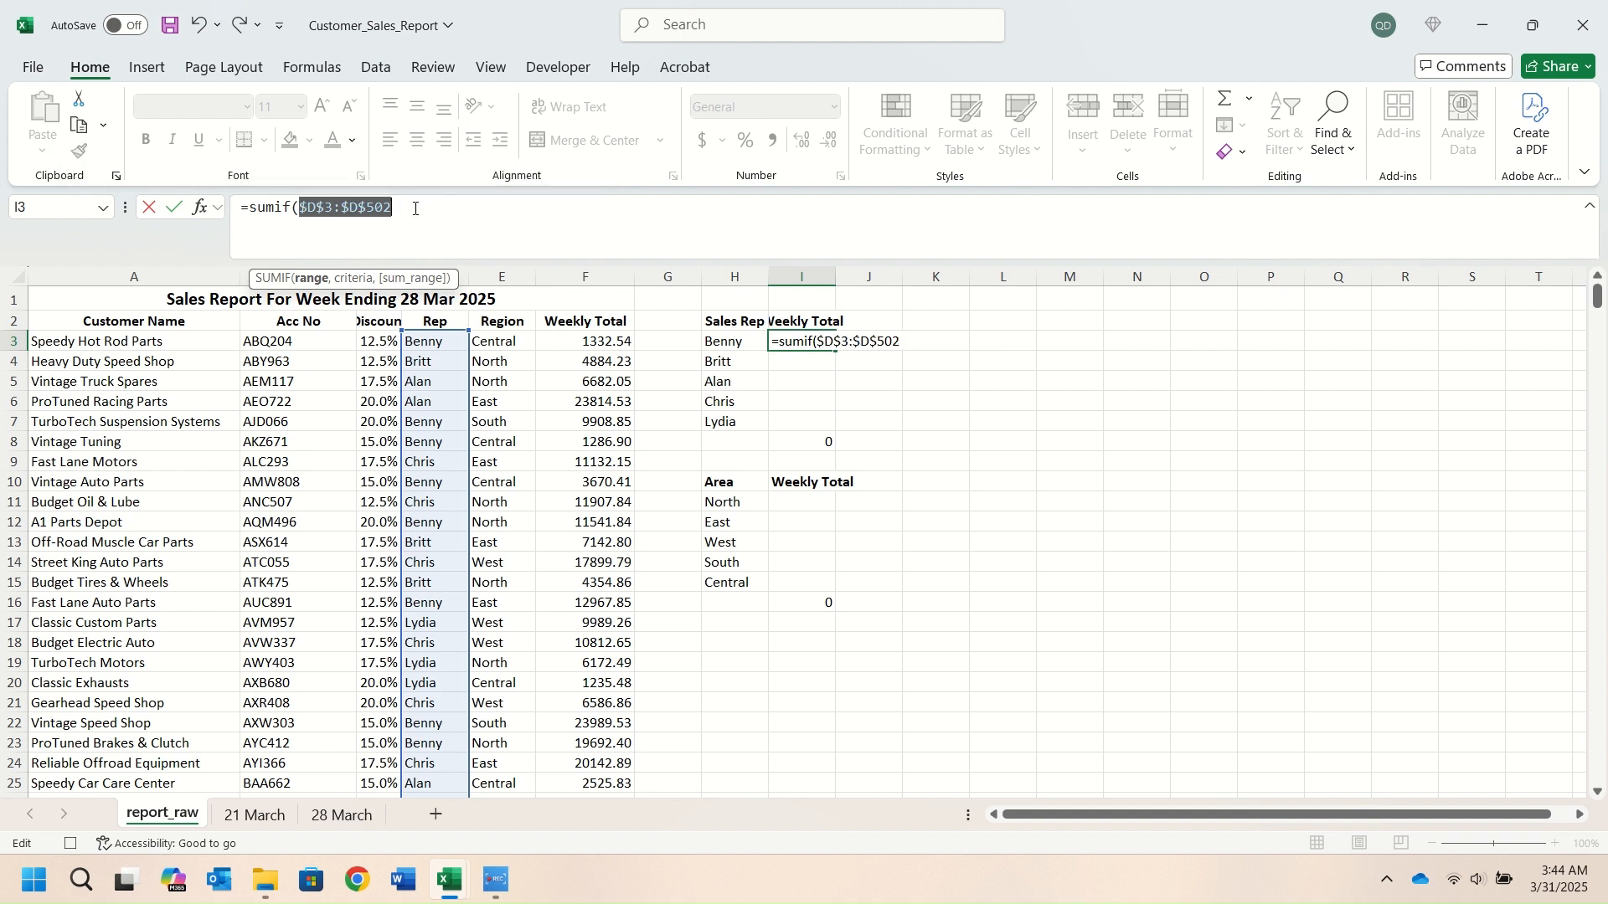
# Add H3 as the criteria of the SUMIF formula, separated from the range by a comma
pyautogui.click(413, 209)
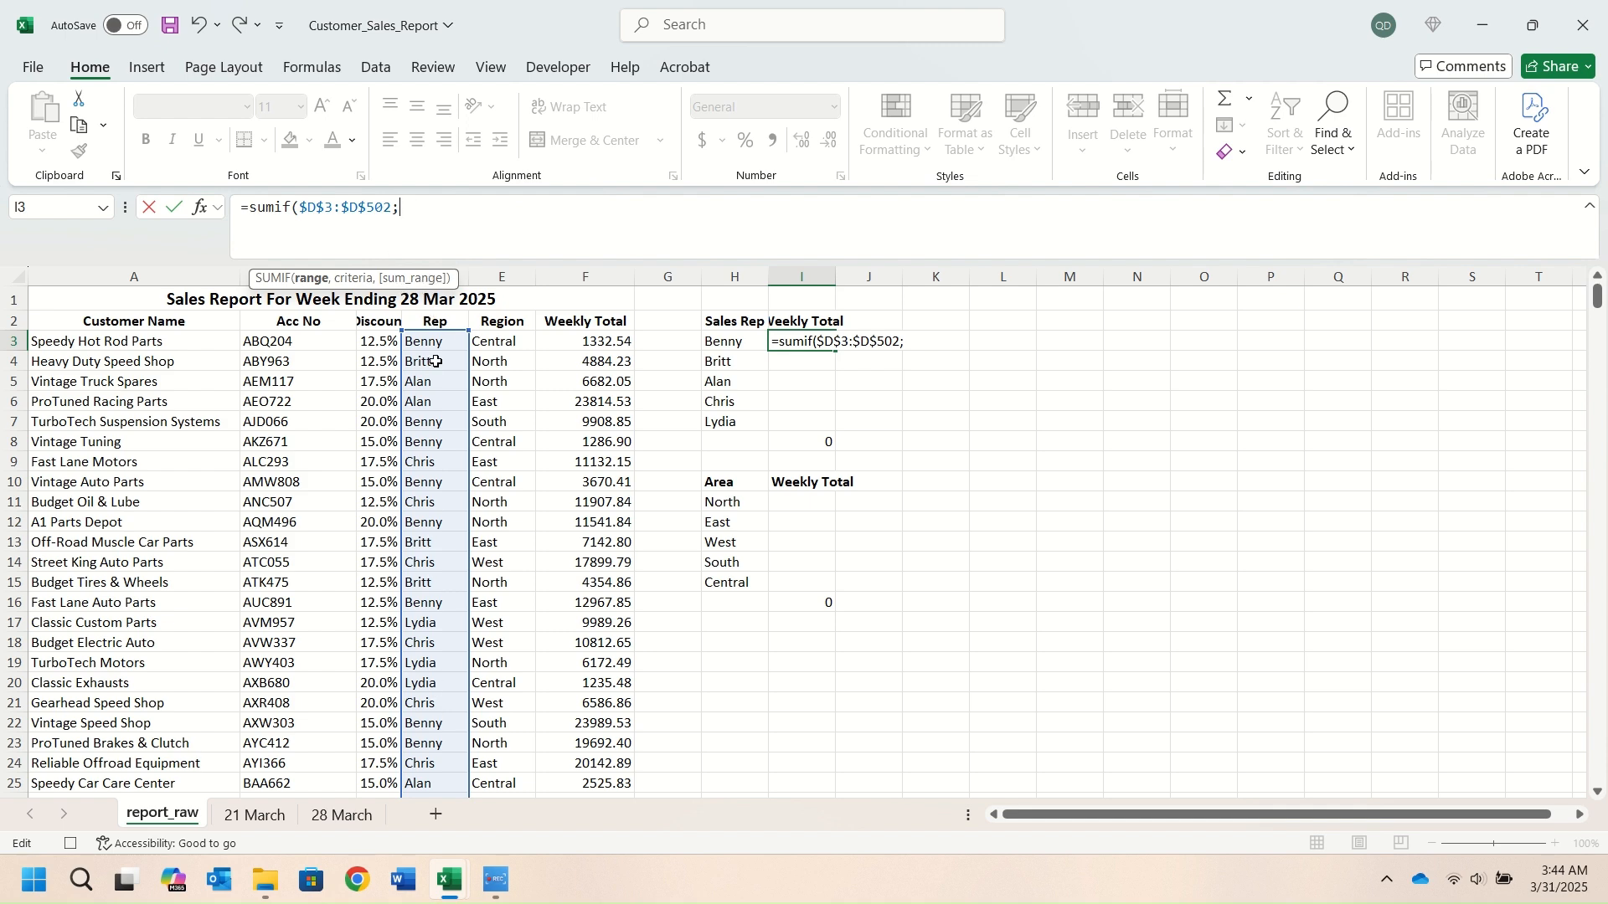
pyautogui.click(701, 340)
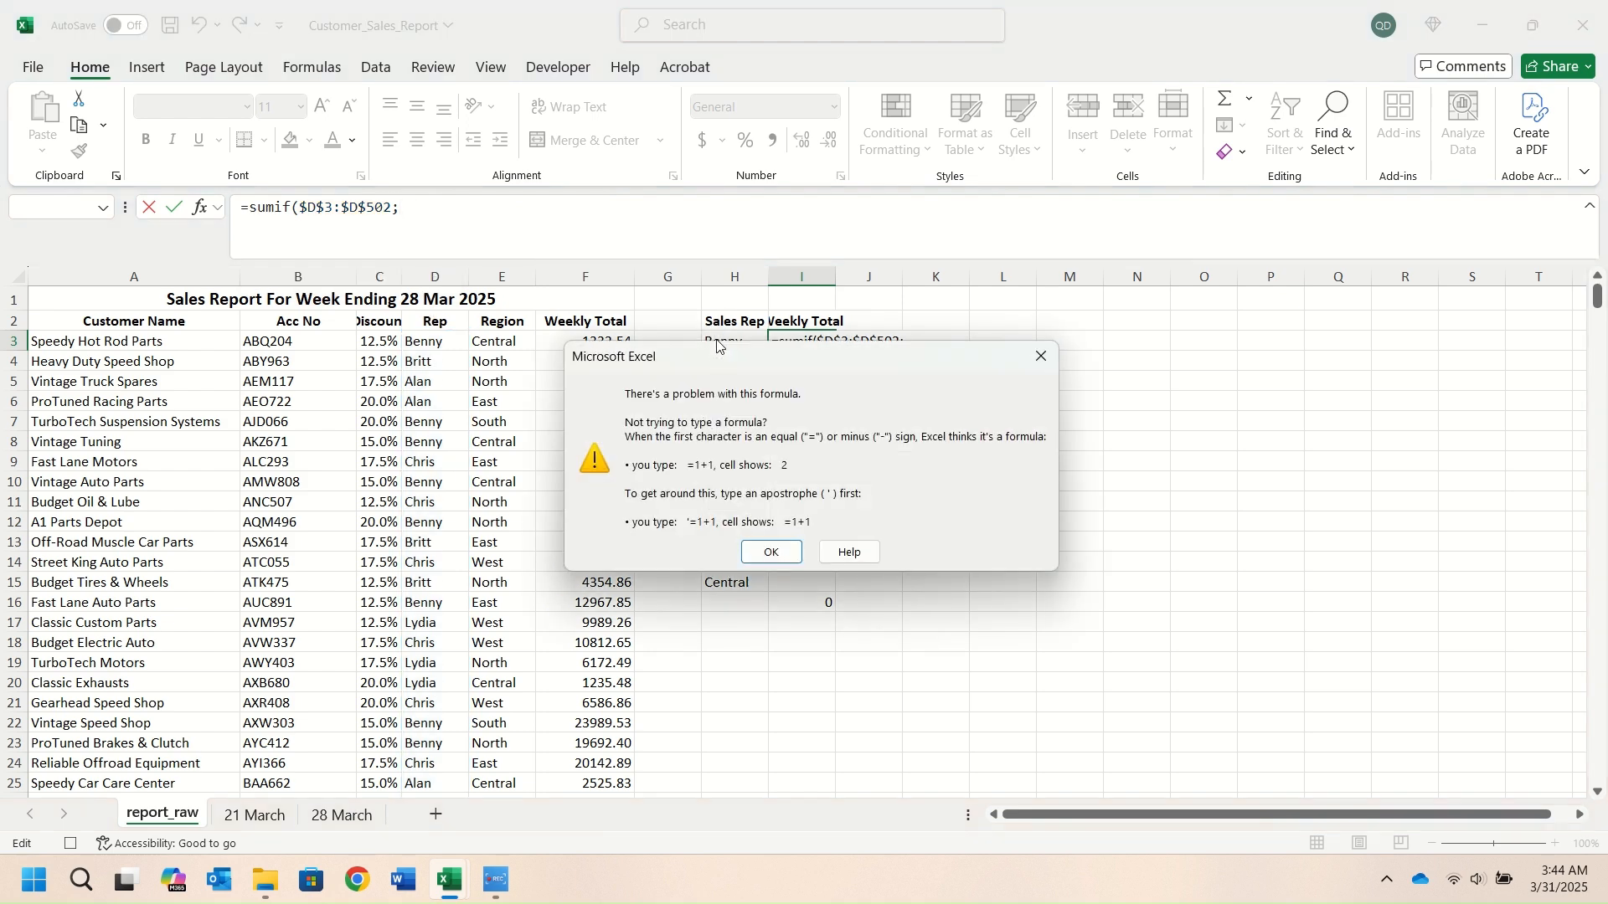
pyautogui.click(772, 553)
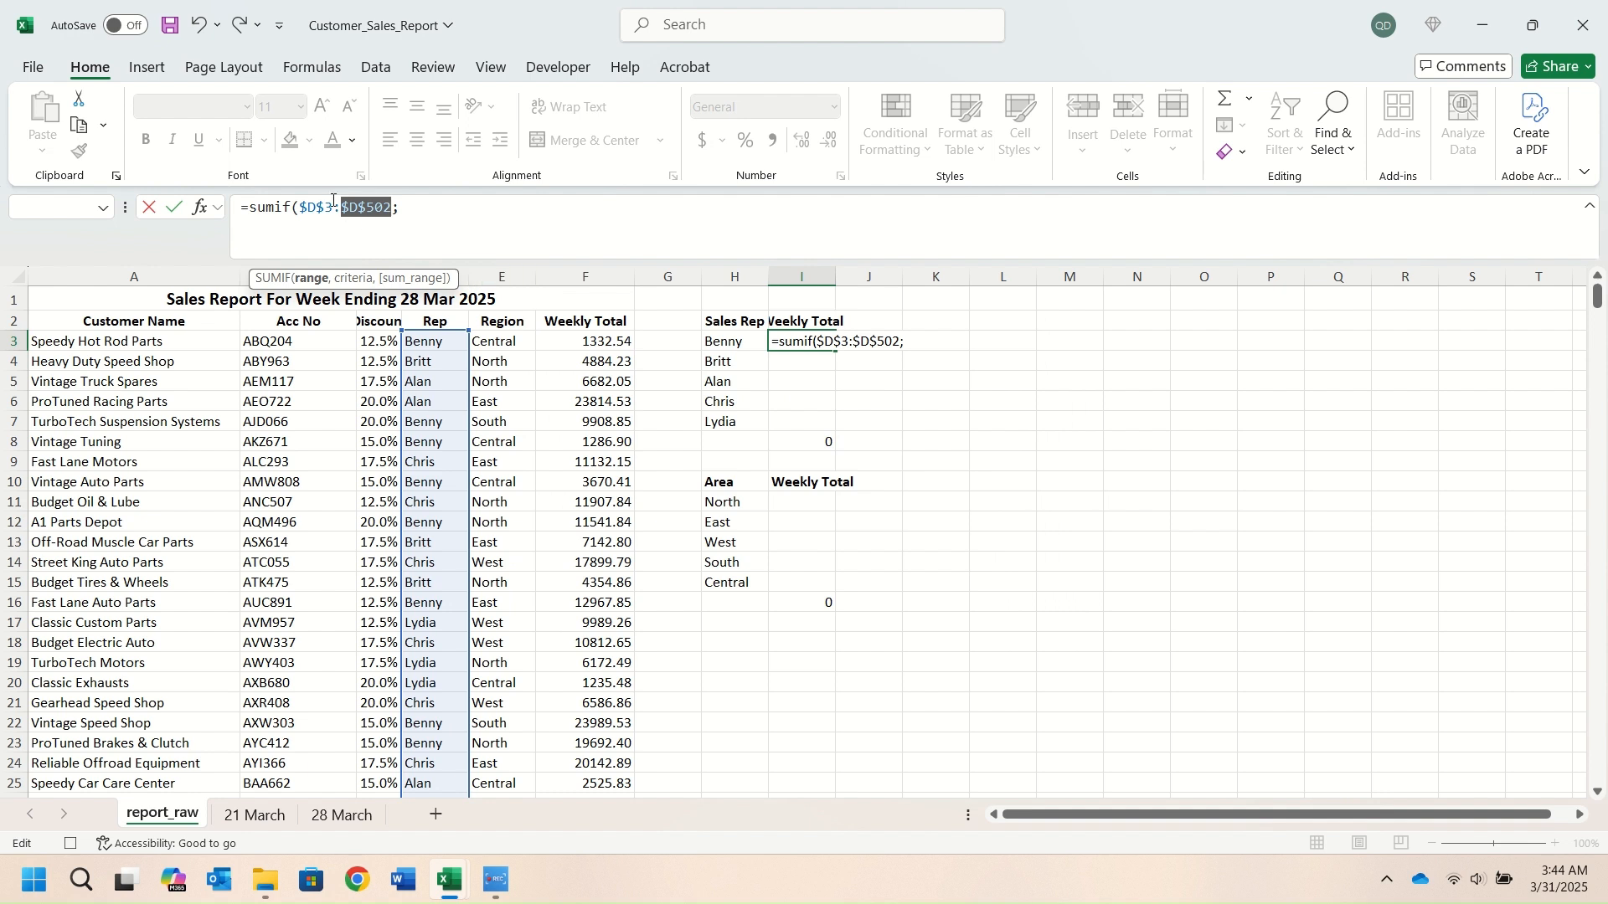
pyautogui.click(439, 211)
pyautogui.write(',')
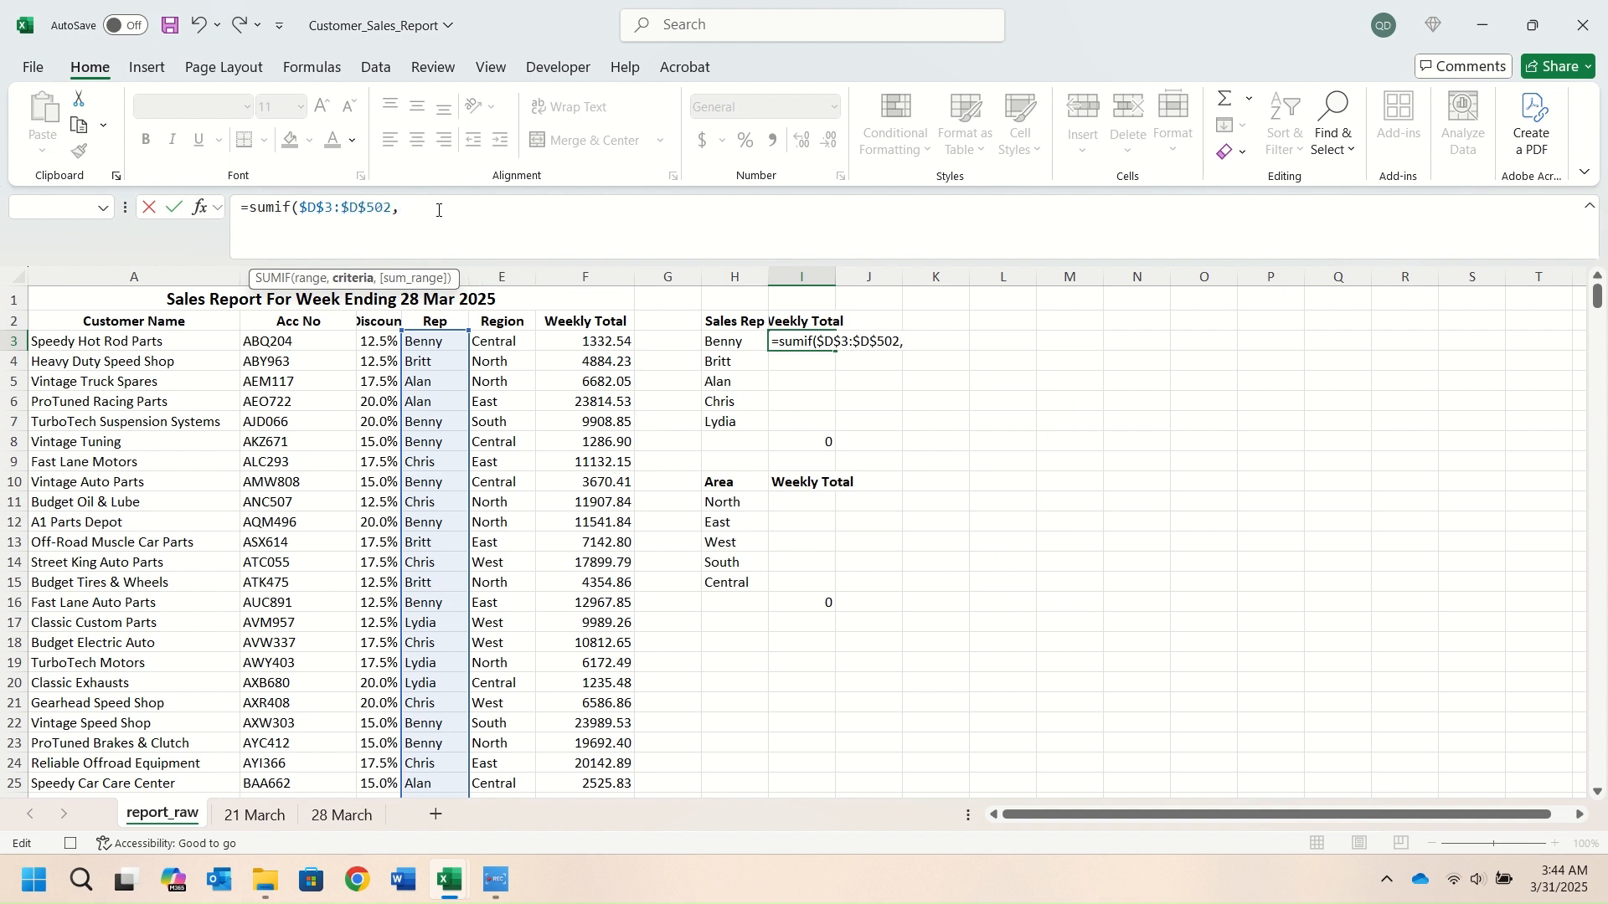
pyautogui.click(720, 341)
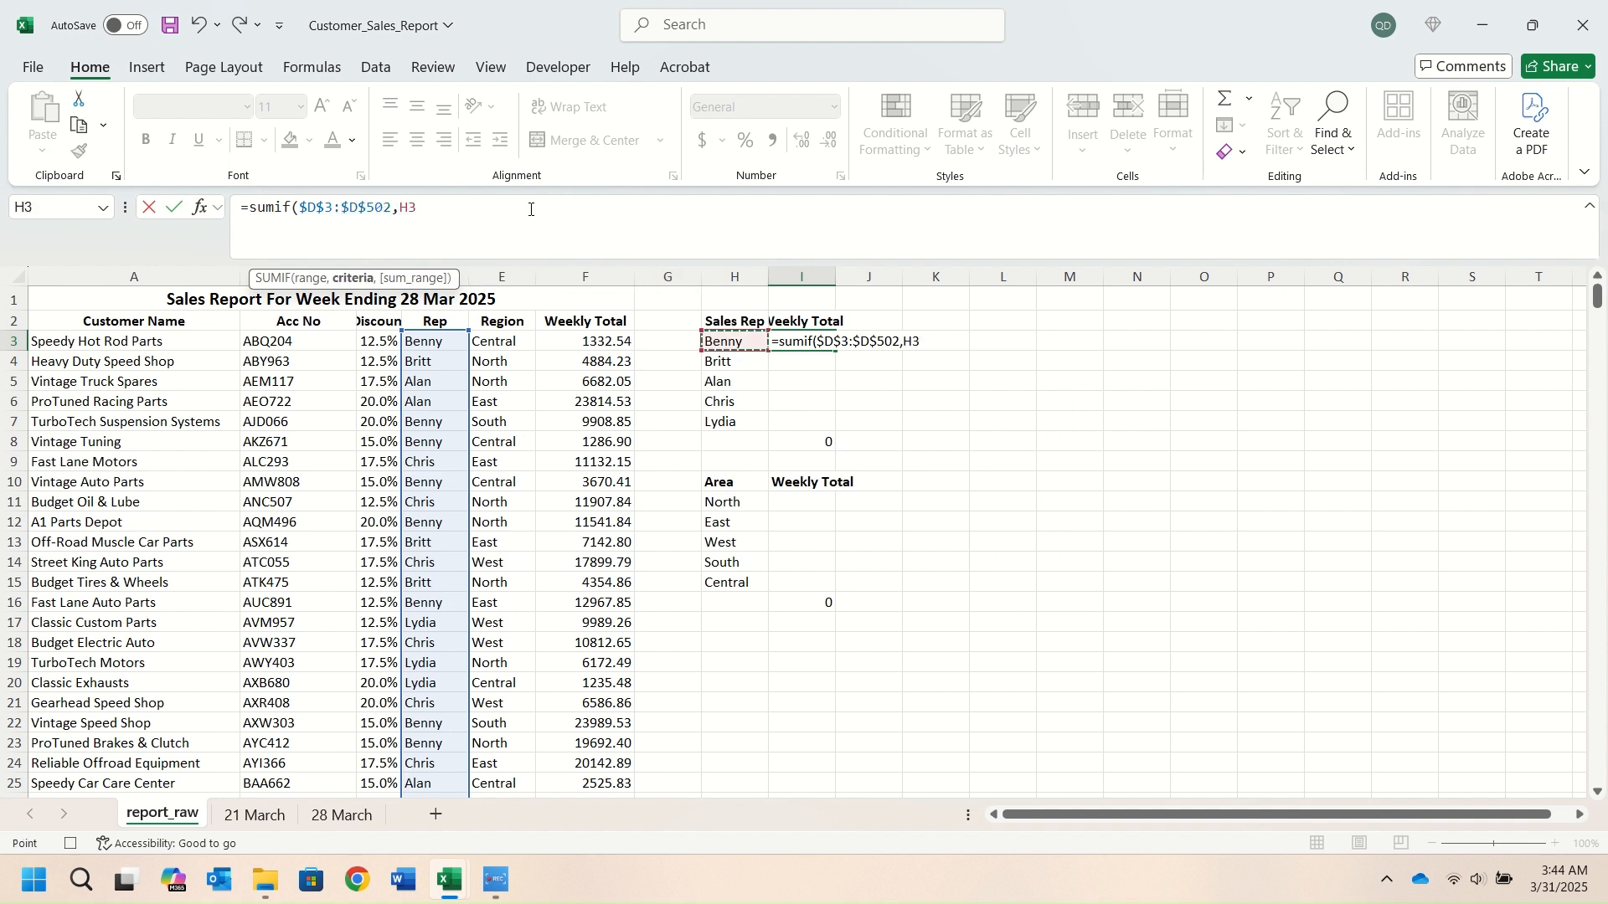
# Complete the SUMIF formula in I3 with the Weekly Total column as the absolute sum range $F$3:$F$502
pyautogui.write(',')
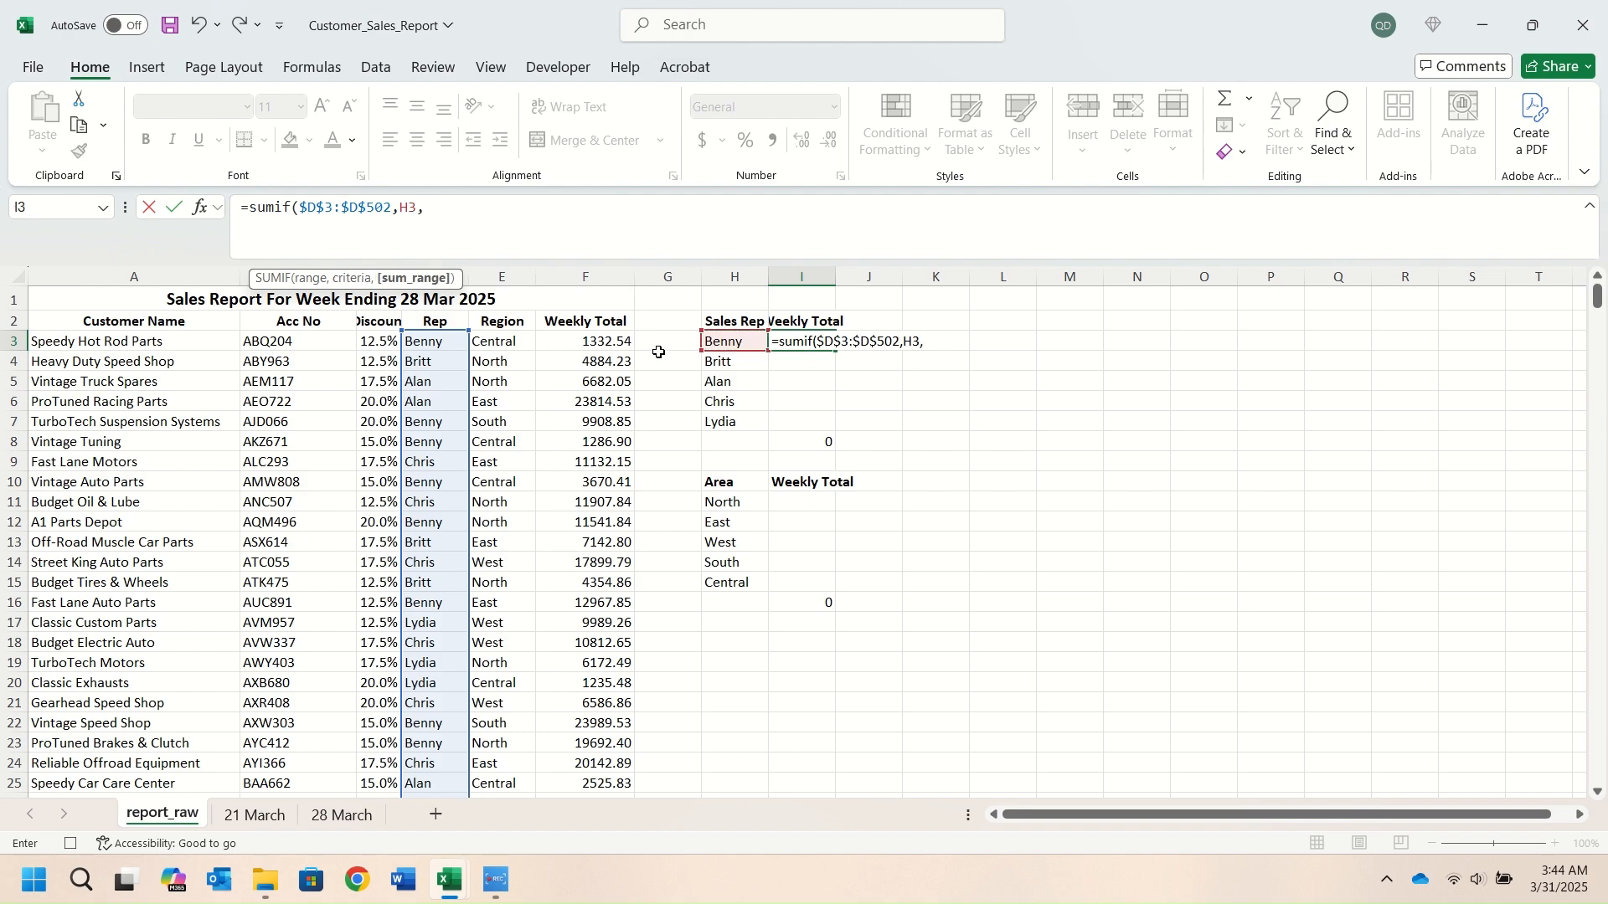
pyautogui.moveTo(614, 340); pyautogui.dragTo(594, 762)
pyautogui.moveTo(425, 209); pyautogui.dragTo(526, 205)
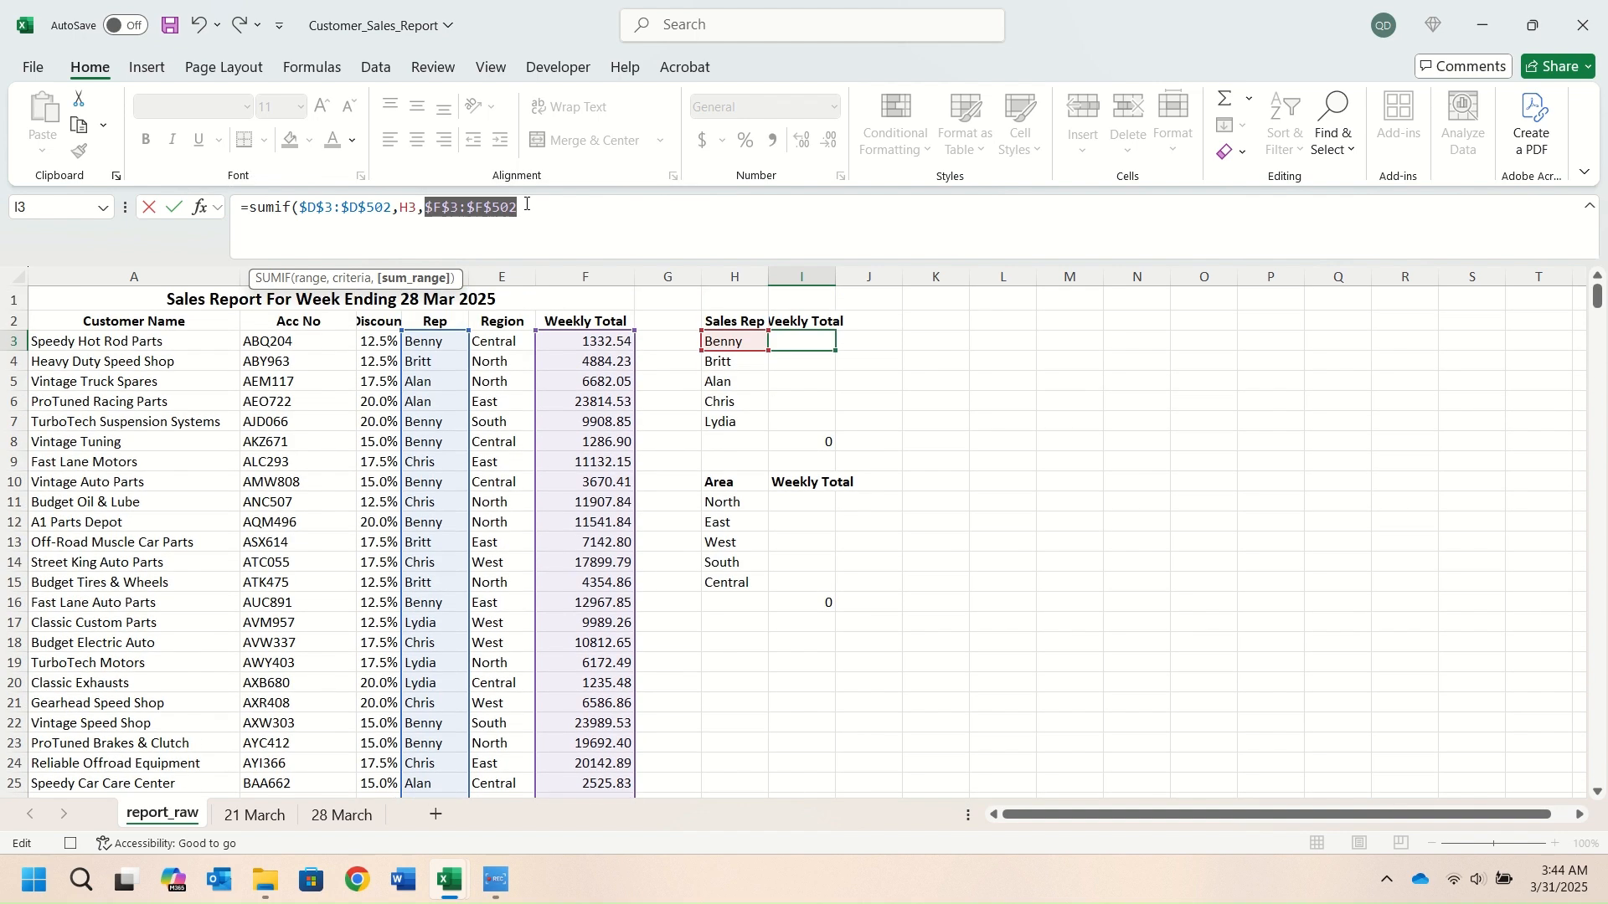
pyautogui.press('F4')
pyautogui.write(')')
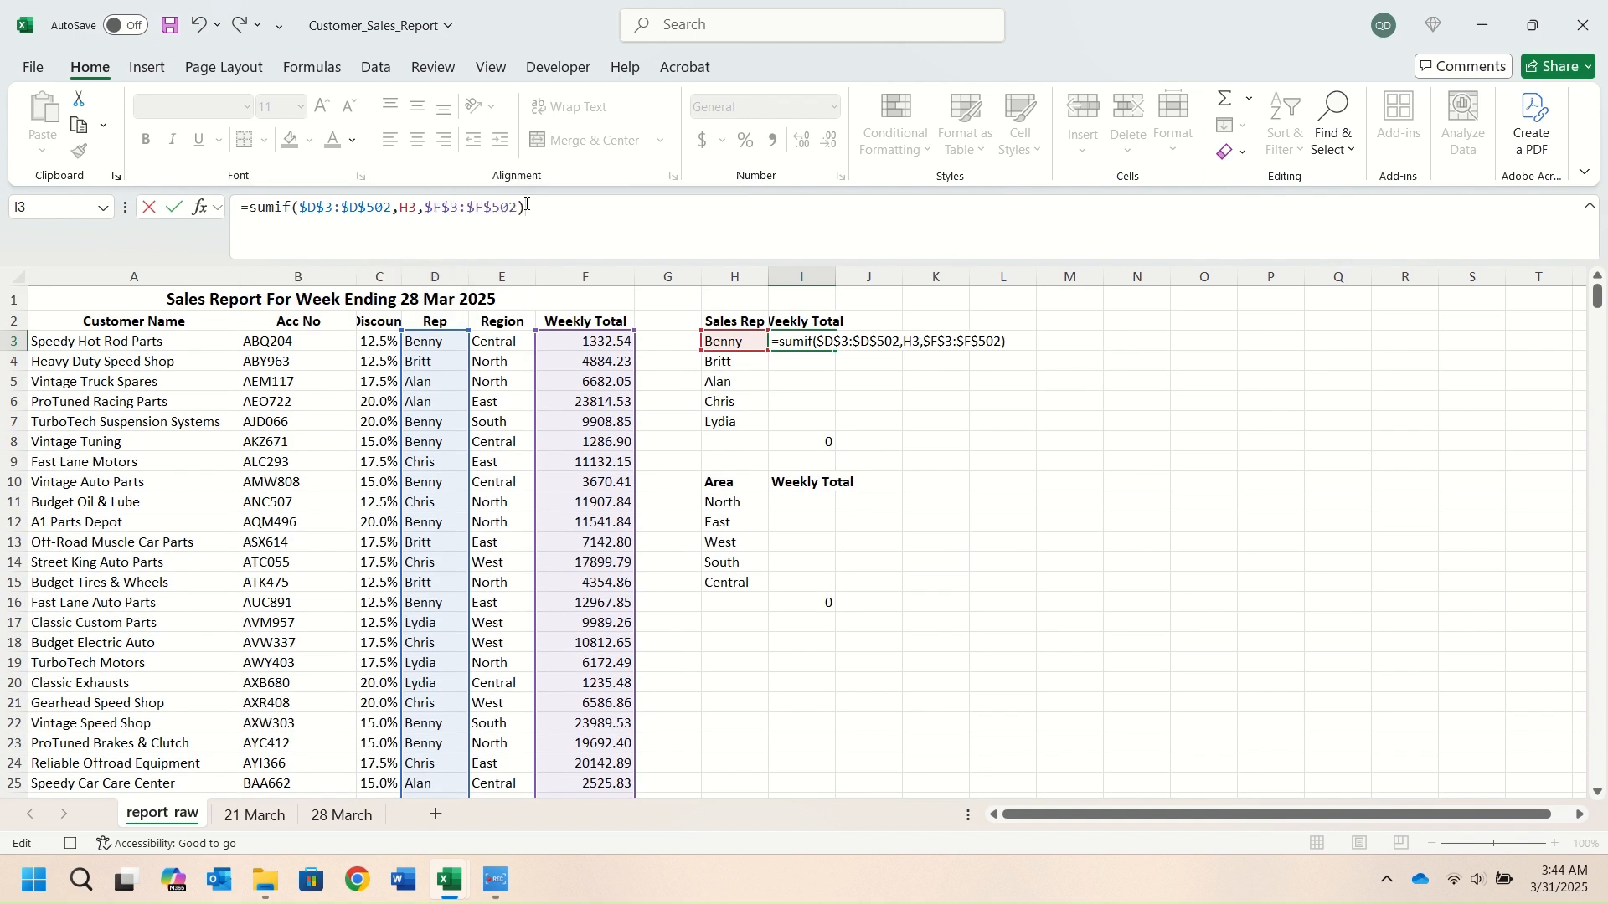
pyautogui.press('Return')
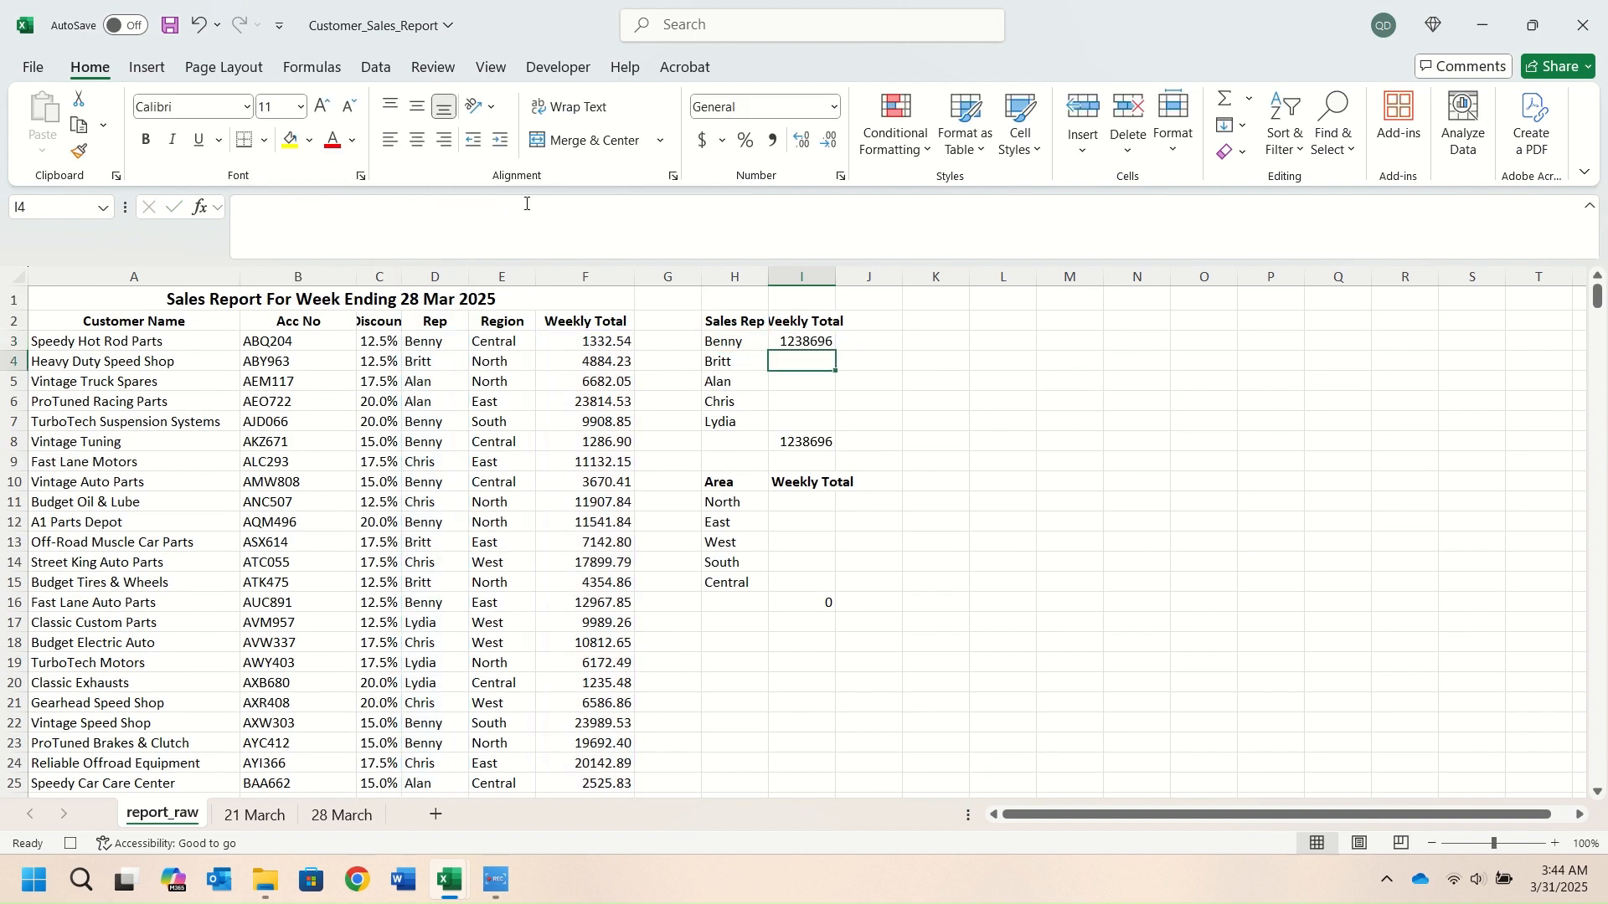
# Fill the SUMIF formula from I3 down to I7 and copy it from I3 into I11
pyautogui.click(809, 343)
pyautogui.moveTo(837, 352); pyautogui.dragTo(836, 423)
pyautogui.click(813, 338)
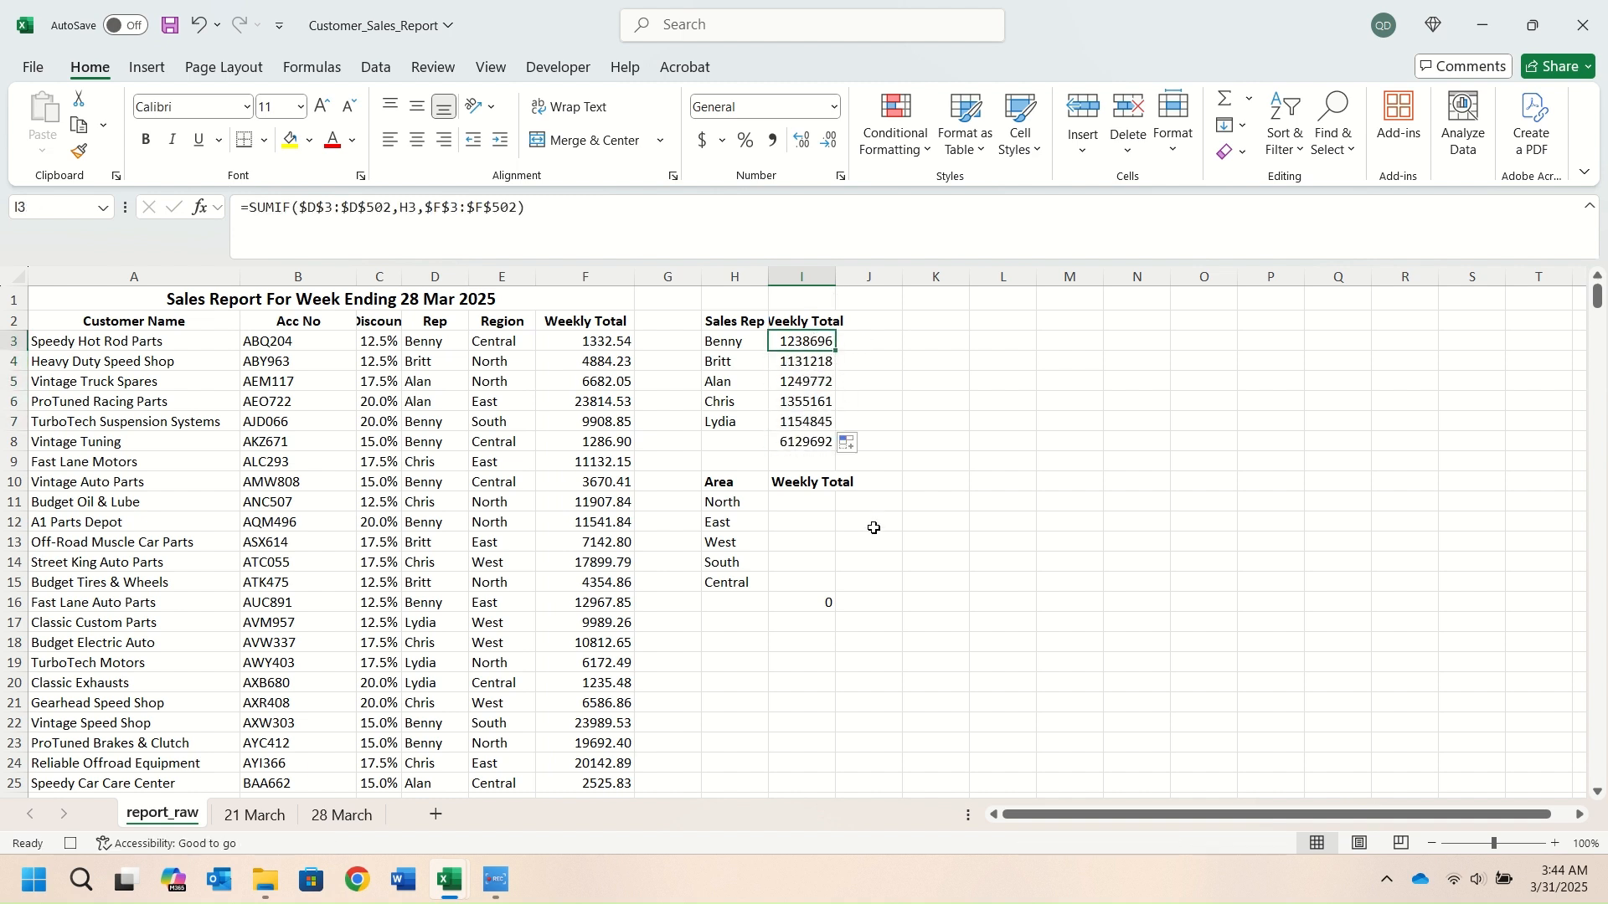
pyautogui.hotkey('ctrl', 'c')
pyautogui.click(819, 509)
pyautogui.press('Return')
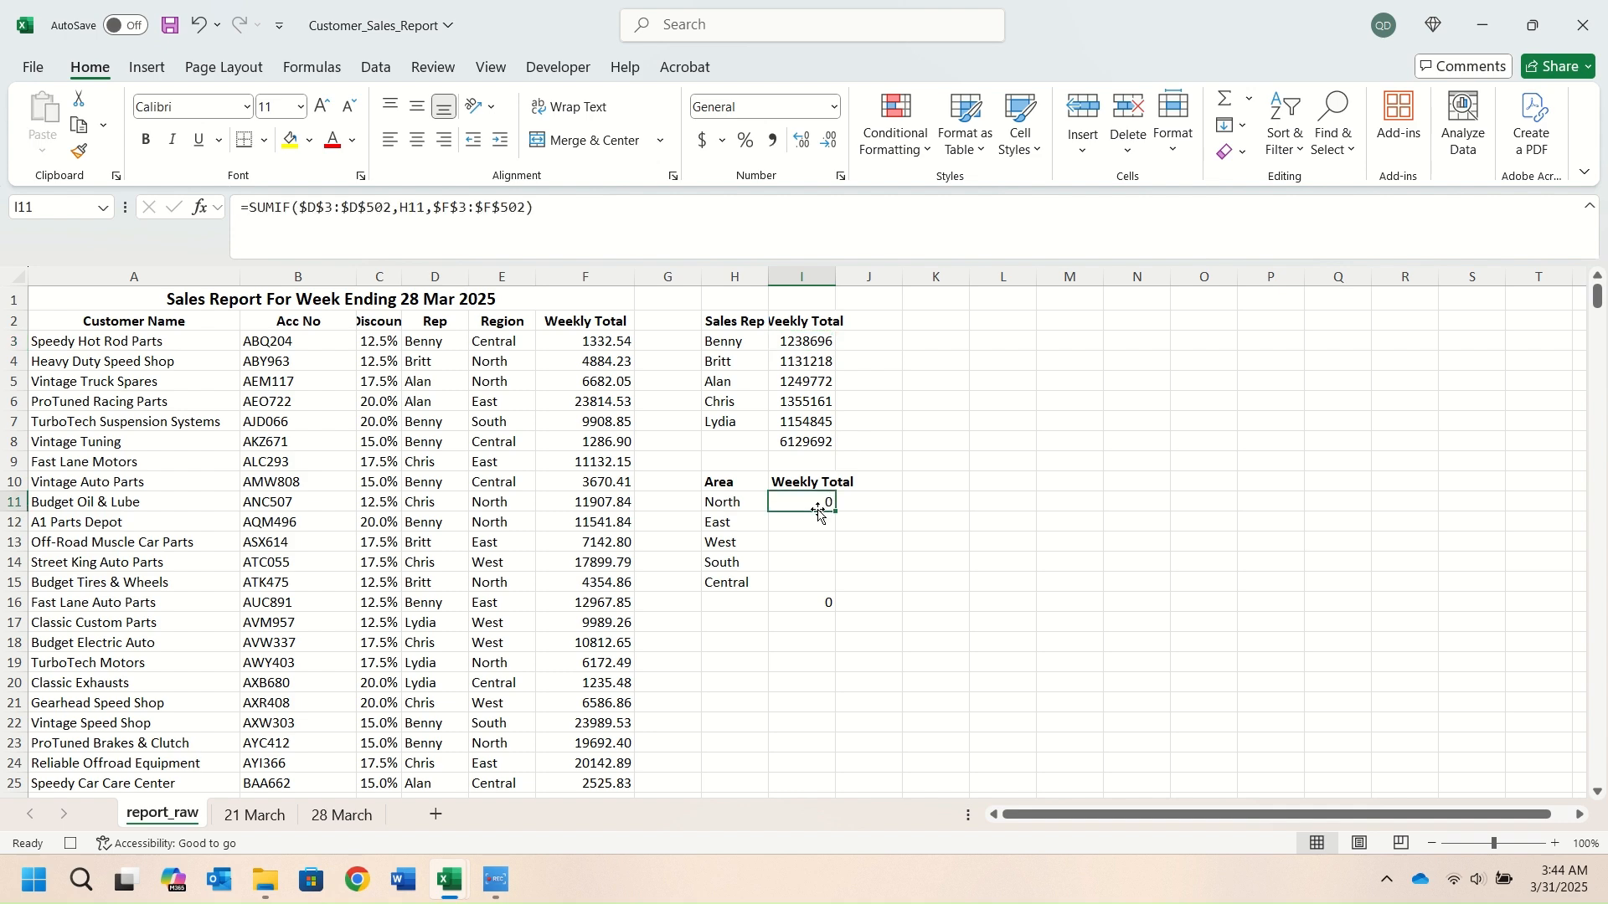
# Change the criteria range of the SUMIF formula in I11 to $E$3:$E$502 and fill it down to I15
pyautogui.click(316, 209)
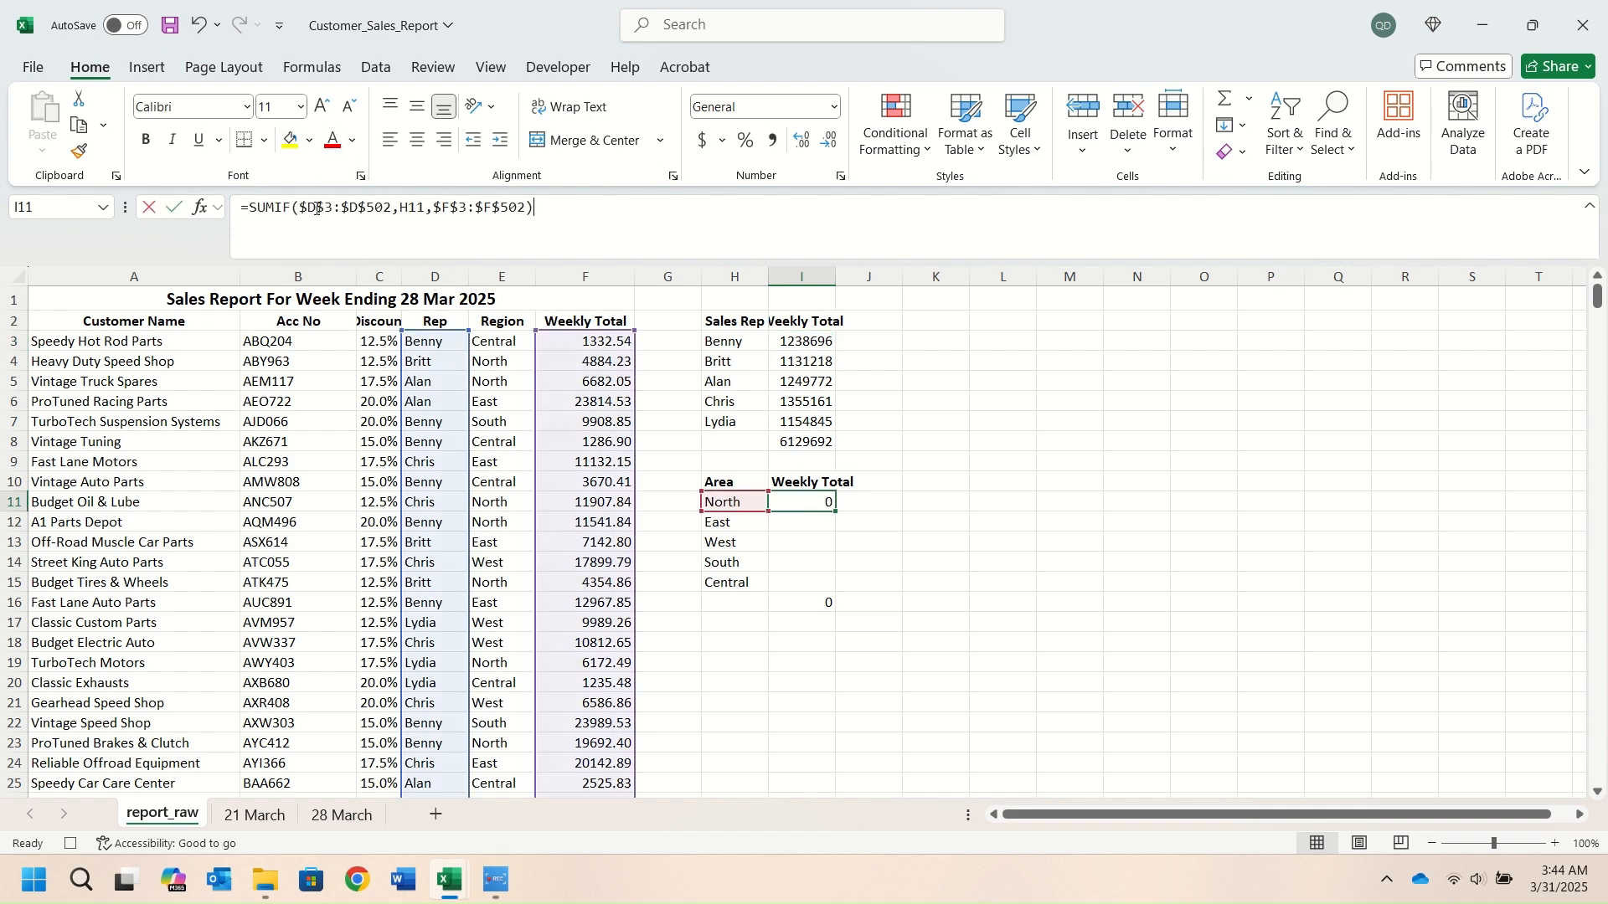
pyautogui.press('BackSpace')
pyautogui.write('e')
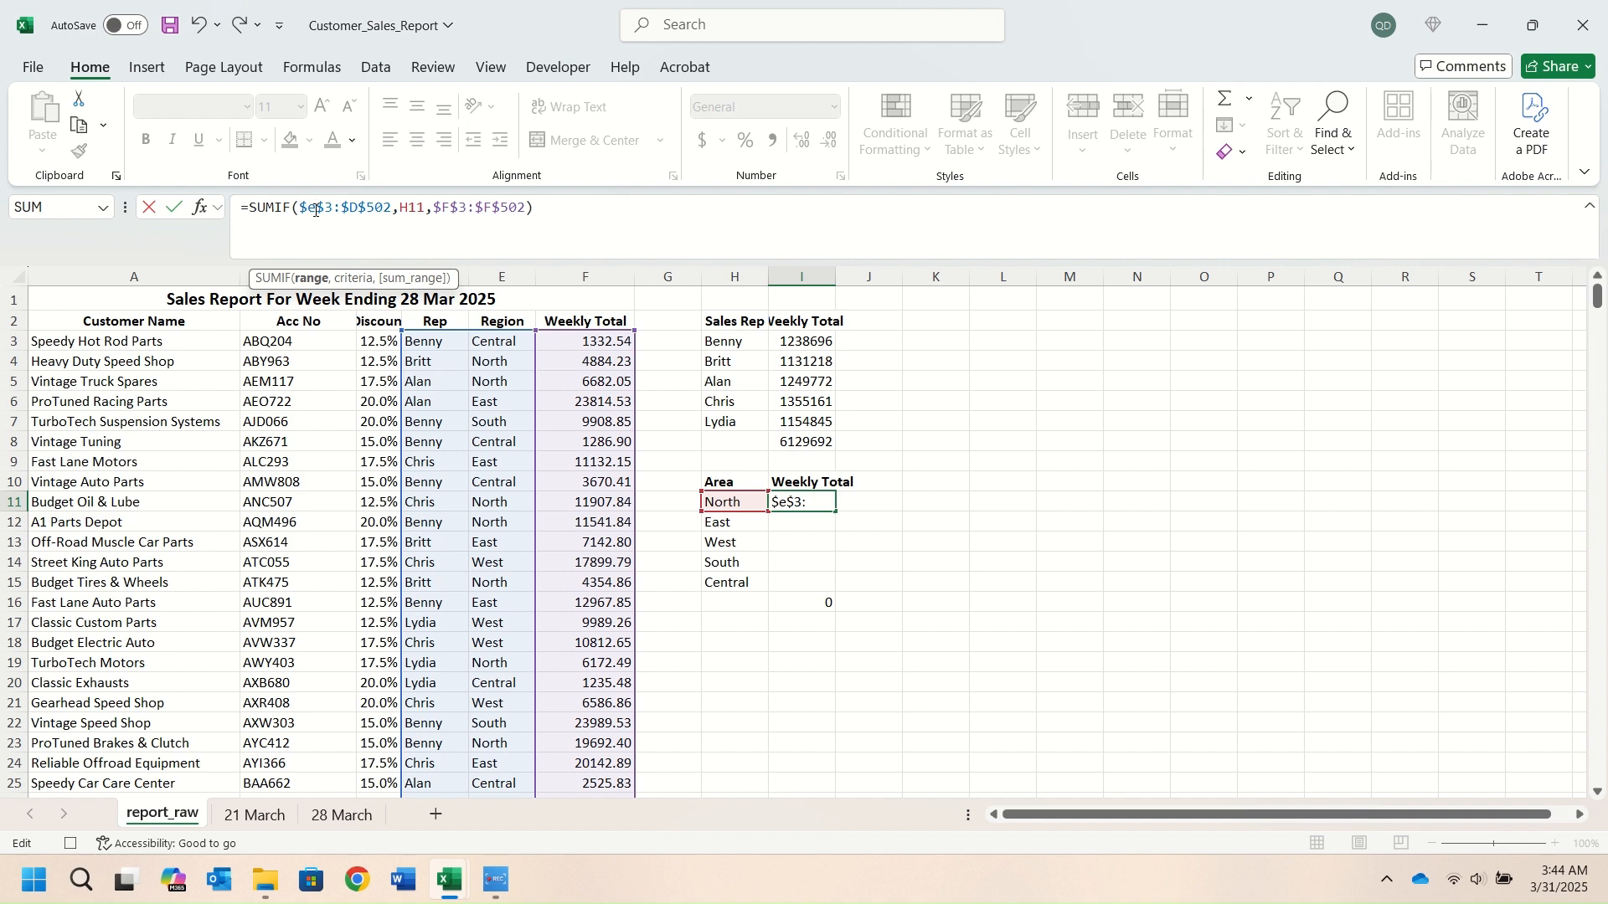
pyautogui.press('Right')
pyautogui.press('Right')
pyautogui.press('Right')
pyautogui.press('Right')
pyautogui.press('Right')
pyautogui.click(358, 208)
pyautogui.press('BackSpace')
pyautogui.write('e')
pyautogui.press('Return')
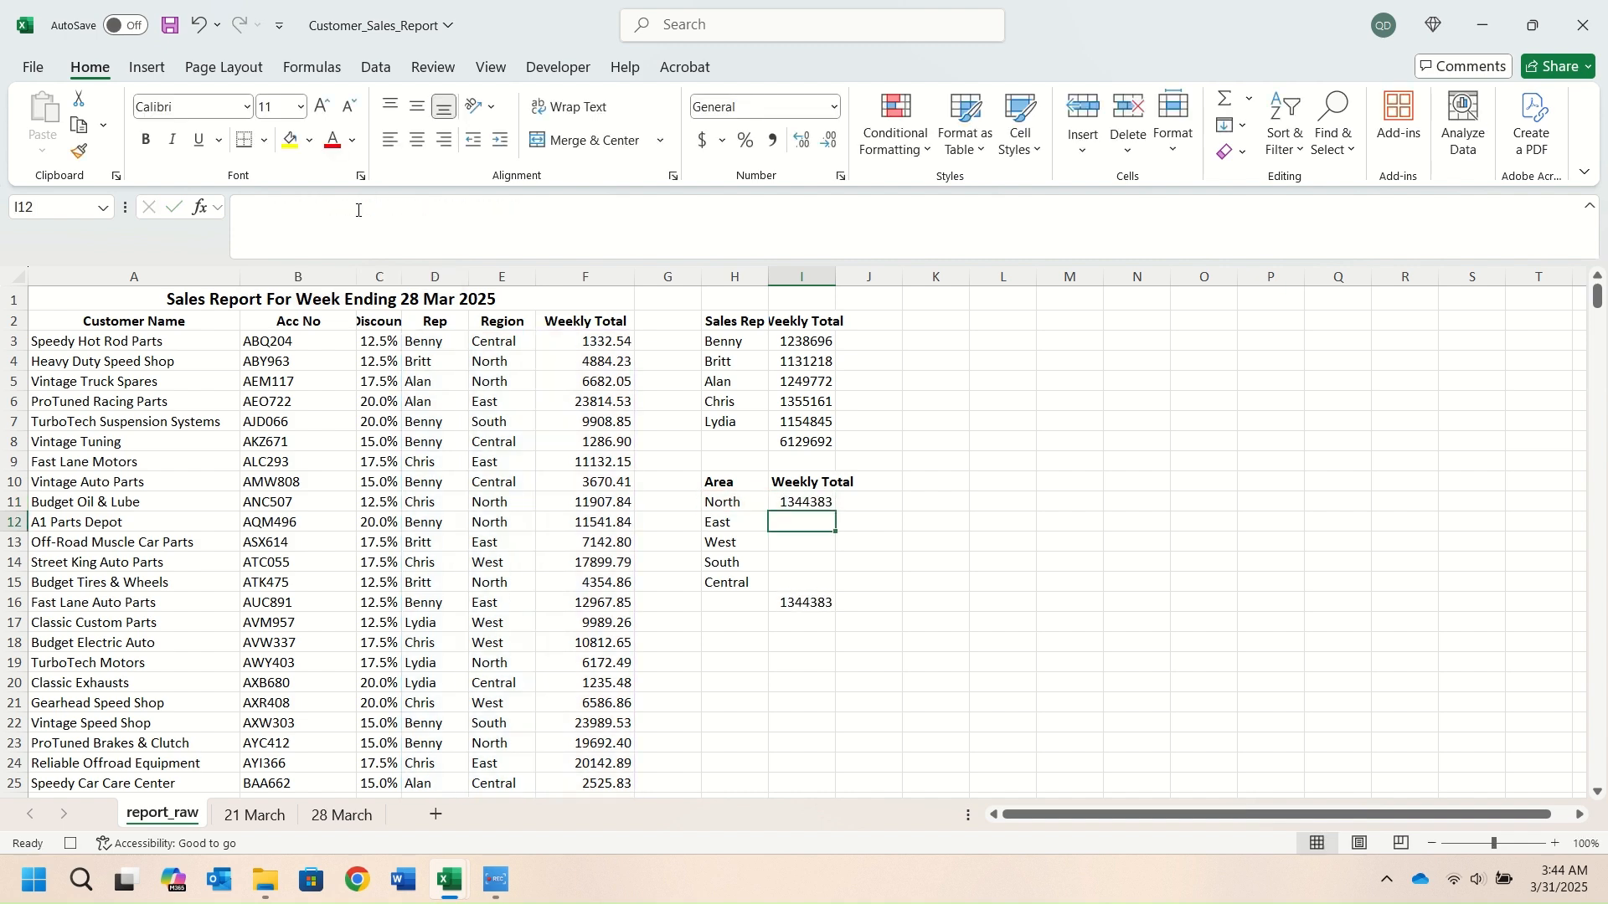
pyautogui.click(796, 500)
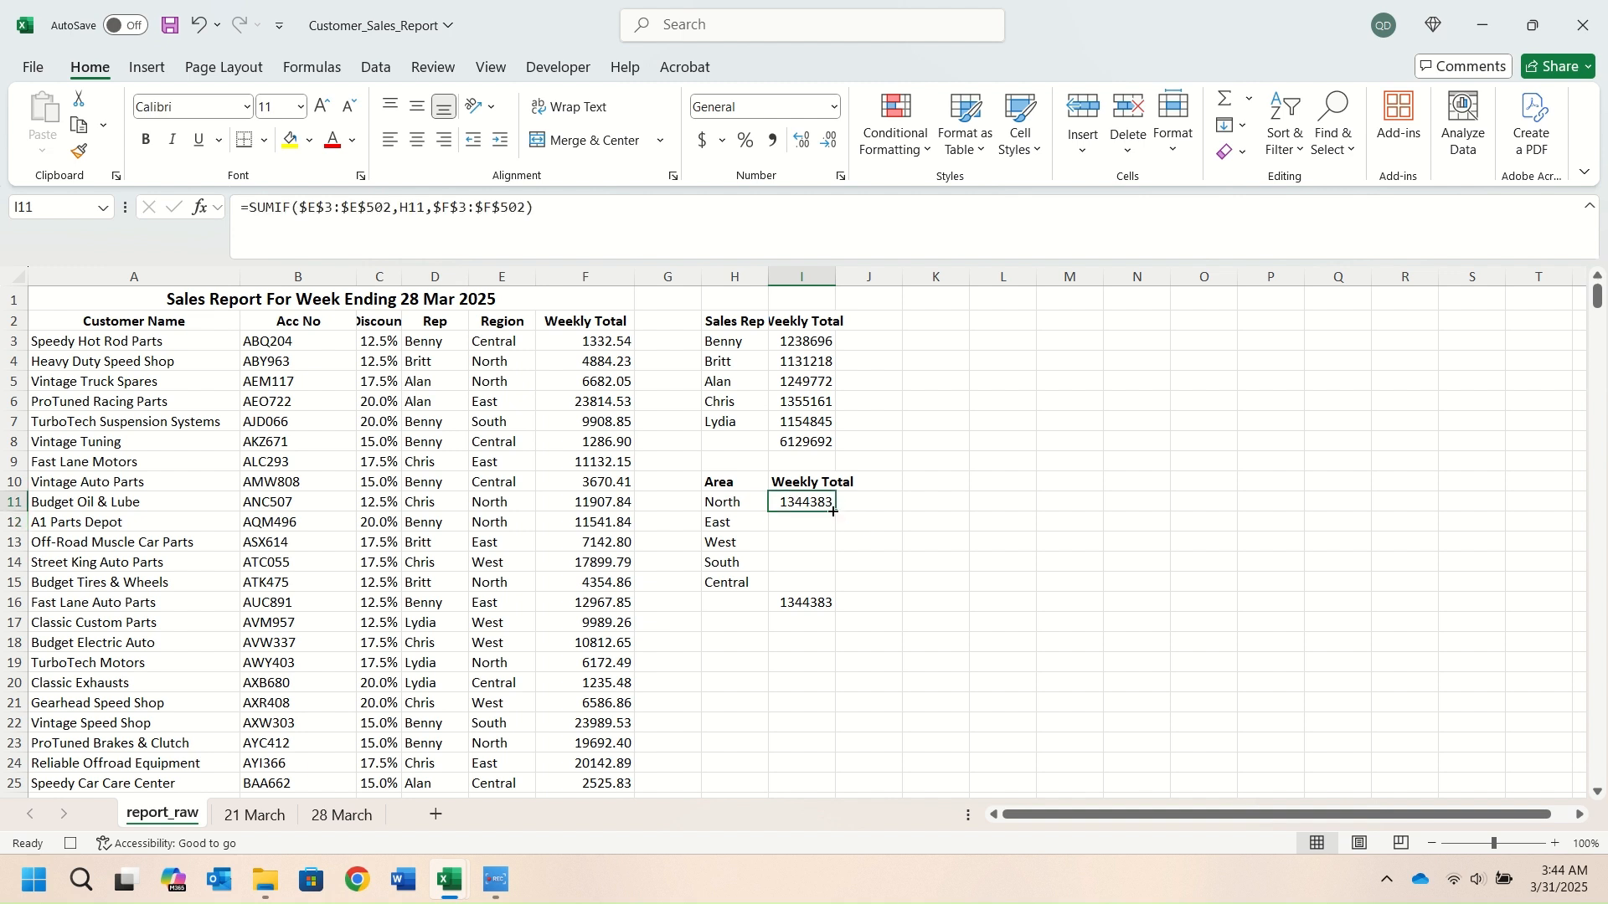
pyautogui.moveTo(834, 511); pyautogui.dragTo(835, 588)
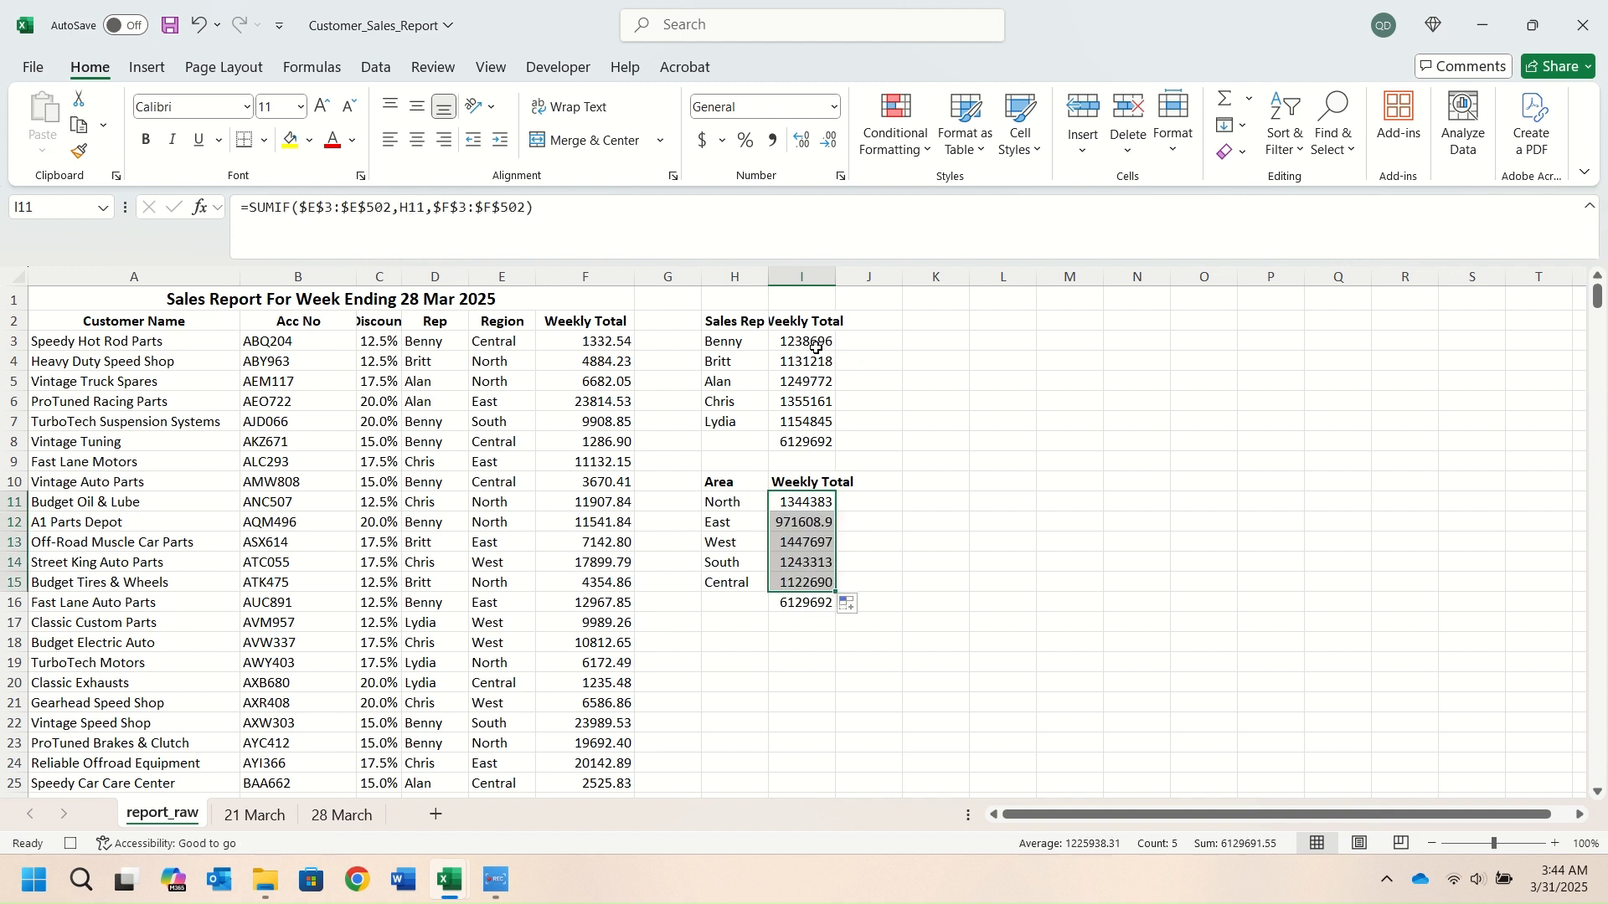
# Format the weekly totals in I3:I8 and I11:I16 as Accounting with the currency symbol set to None
pyautogui.moveTo(815, 347); pyautogui.dragTo(818, 439)
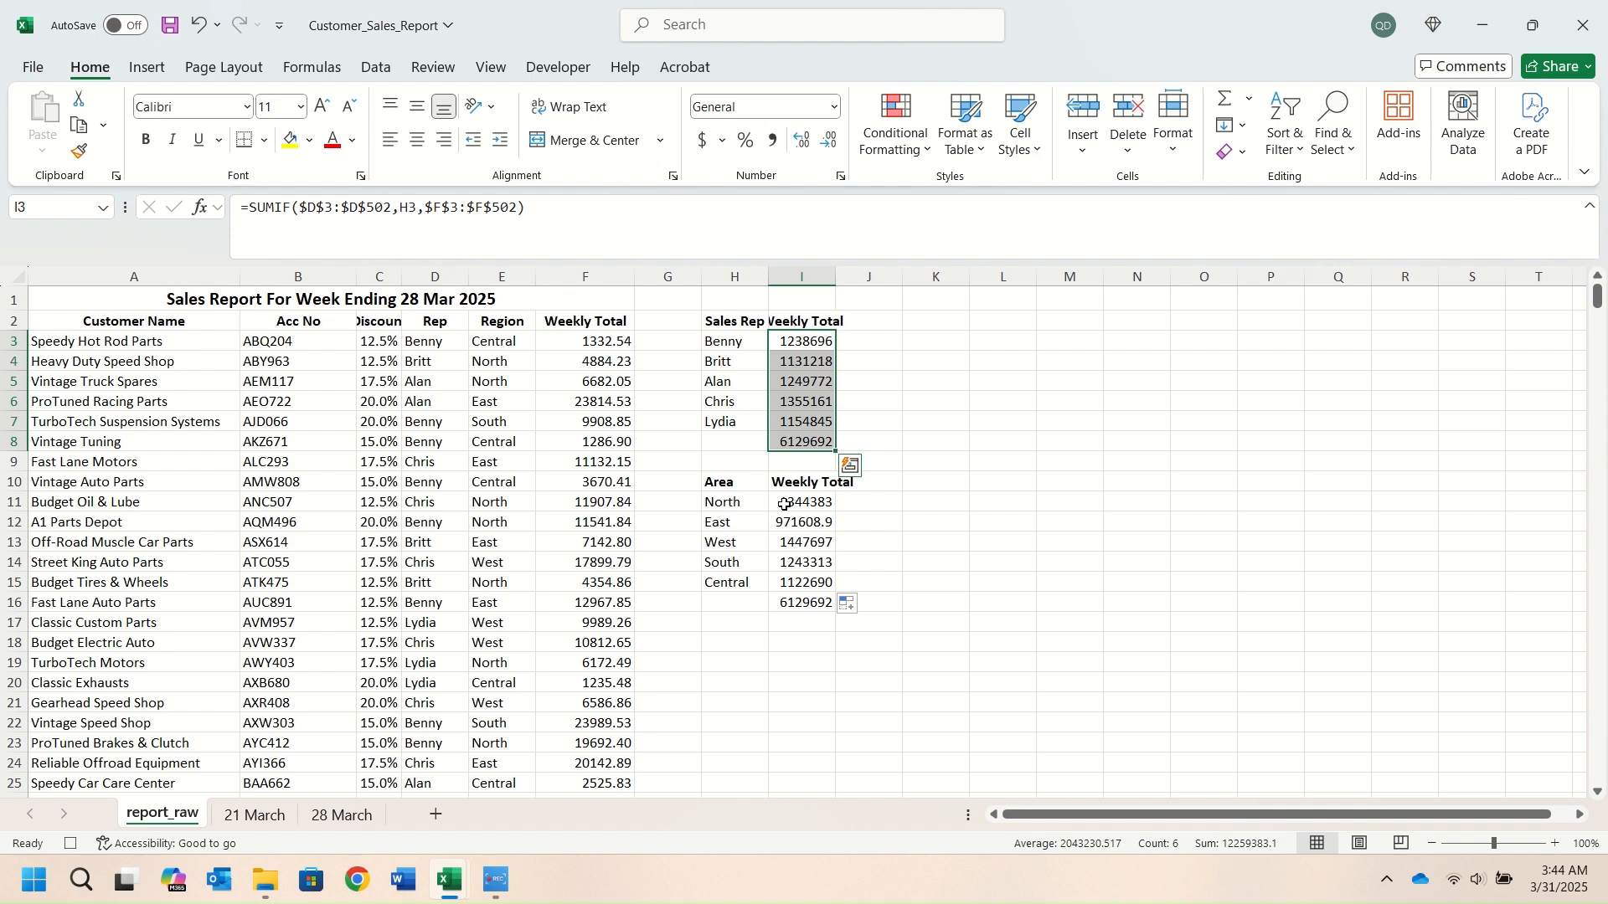
pyautogui.moveTo(787, 504); pyautogui.dragTo(812, 605)
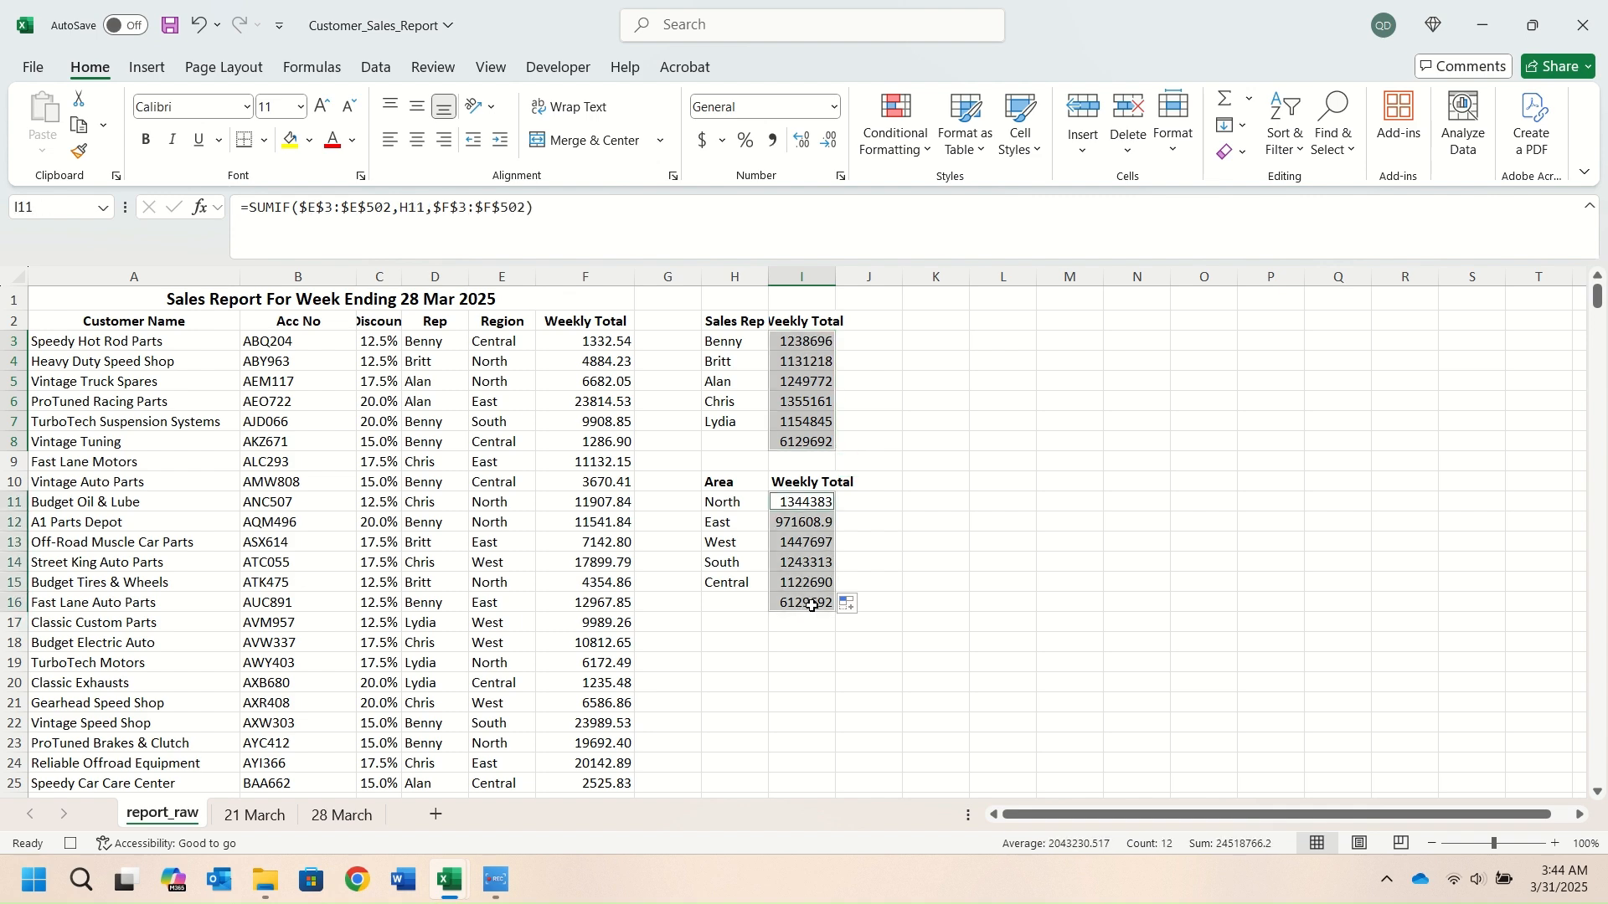
pyautogui.click(840, 178)
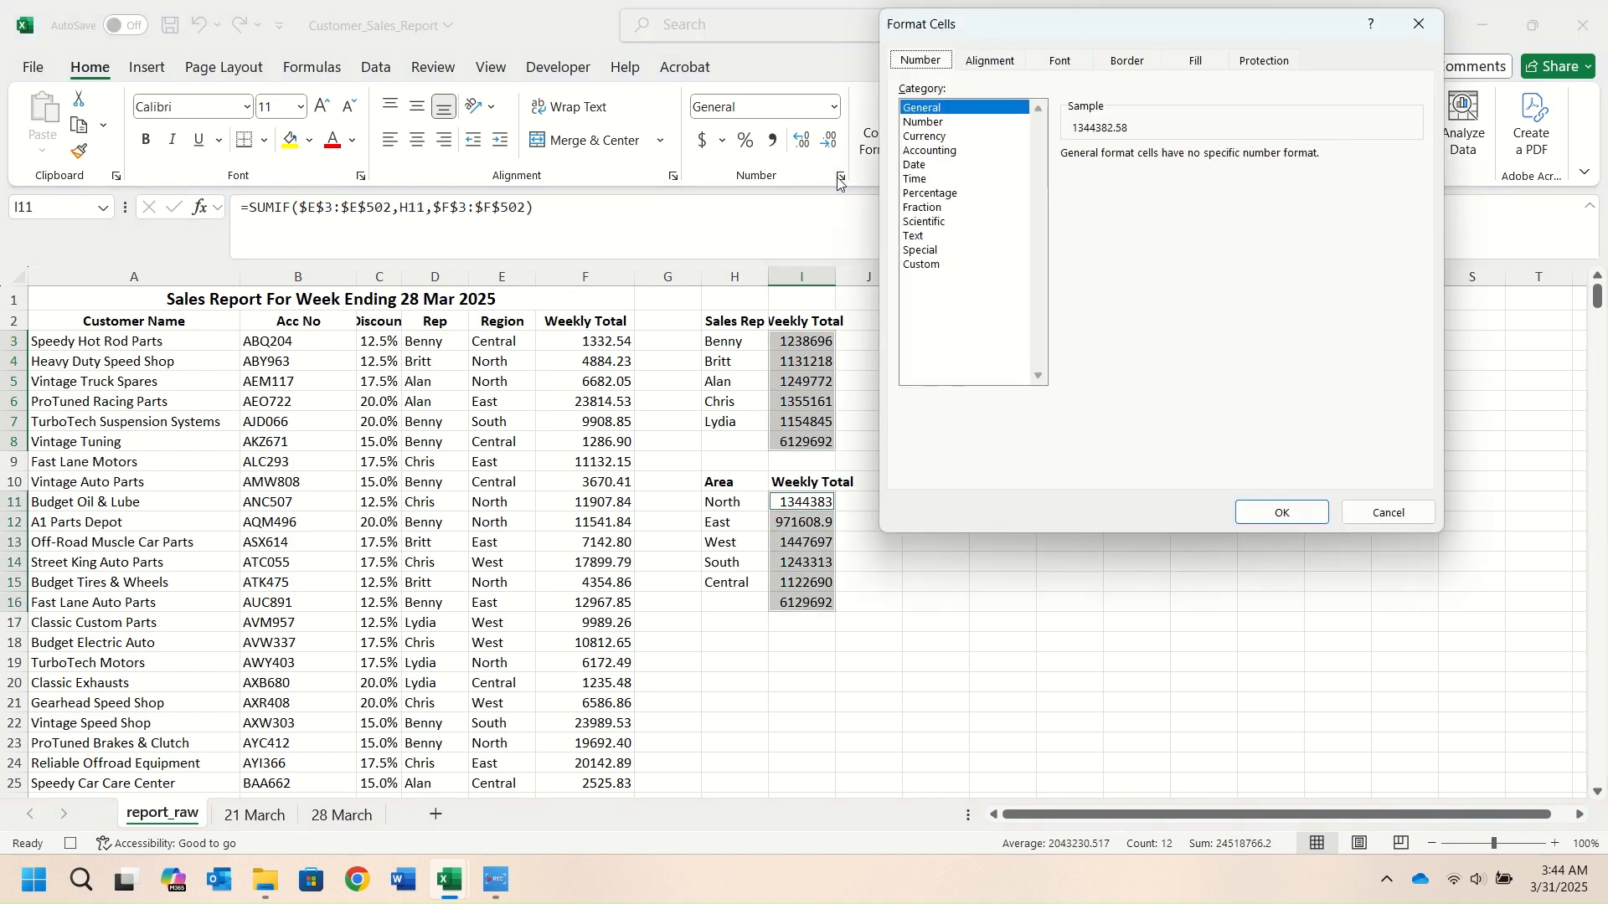
pyautogui.click(931, 151)
pyautogui.click(1156, 183)
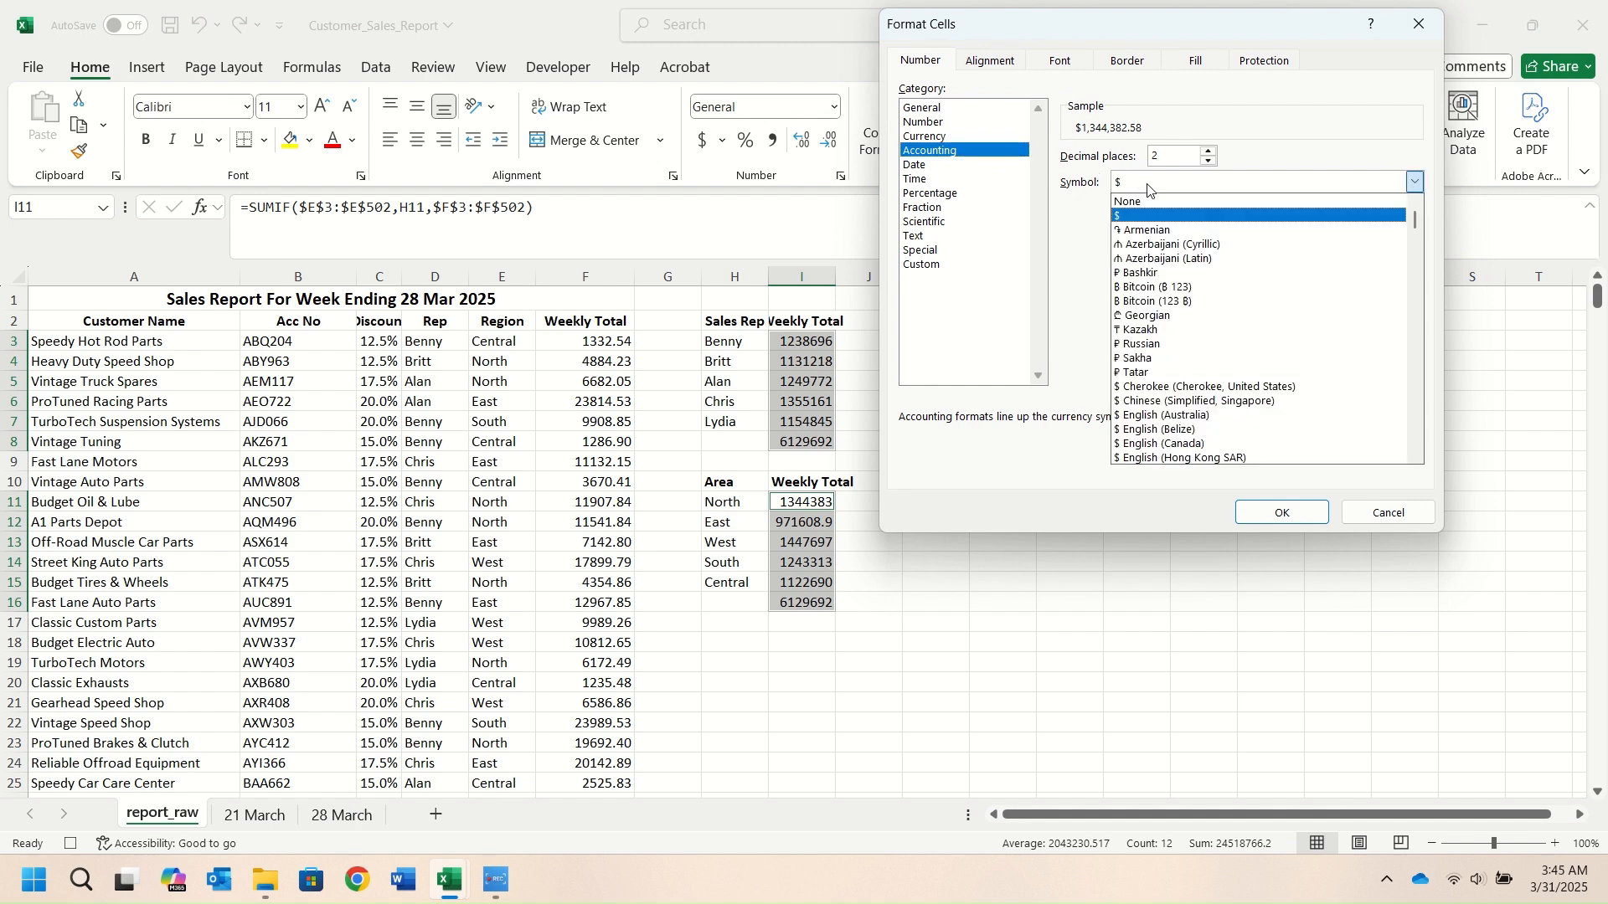
pyautogui.click(1153, 199)
pyautogui.click(1256, 517)
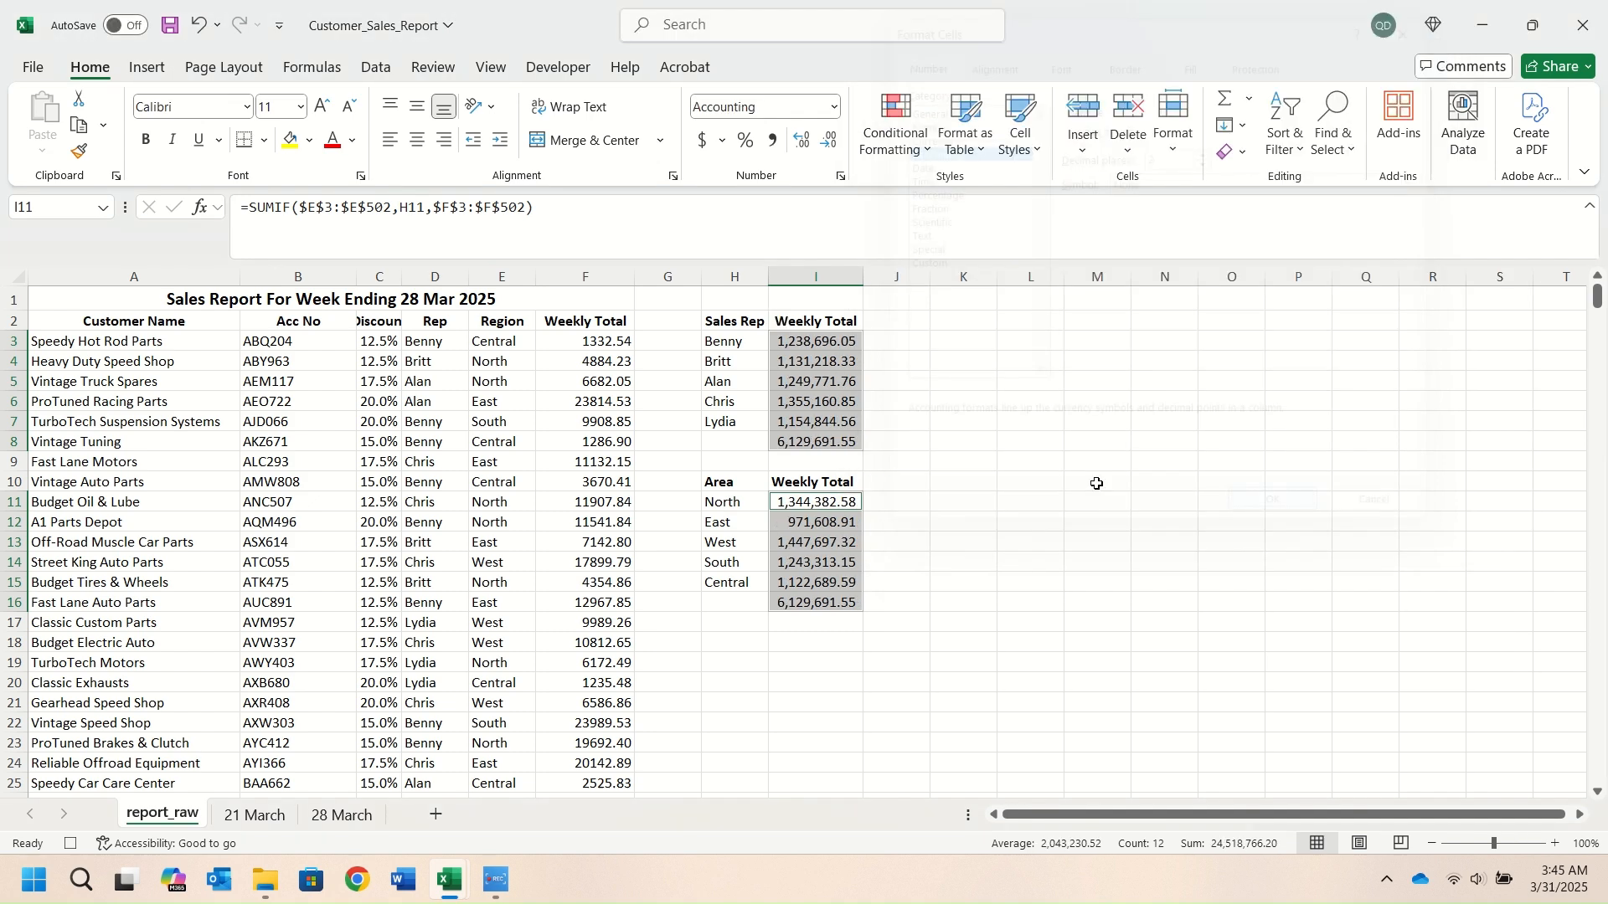
# Format the customers' weekly totals in F3:F502 as Accounting with the currency symbol set to None
pyautogui.click(598, 340)
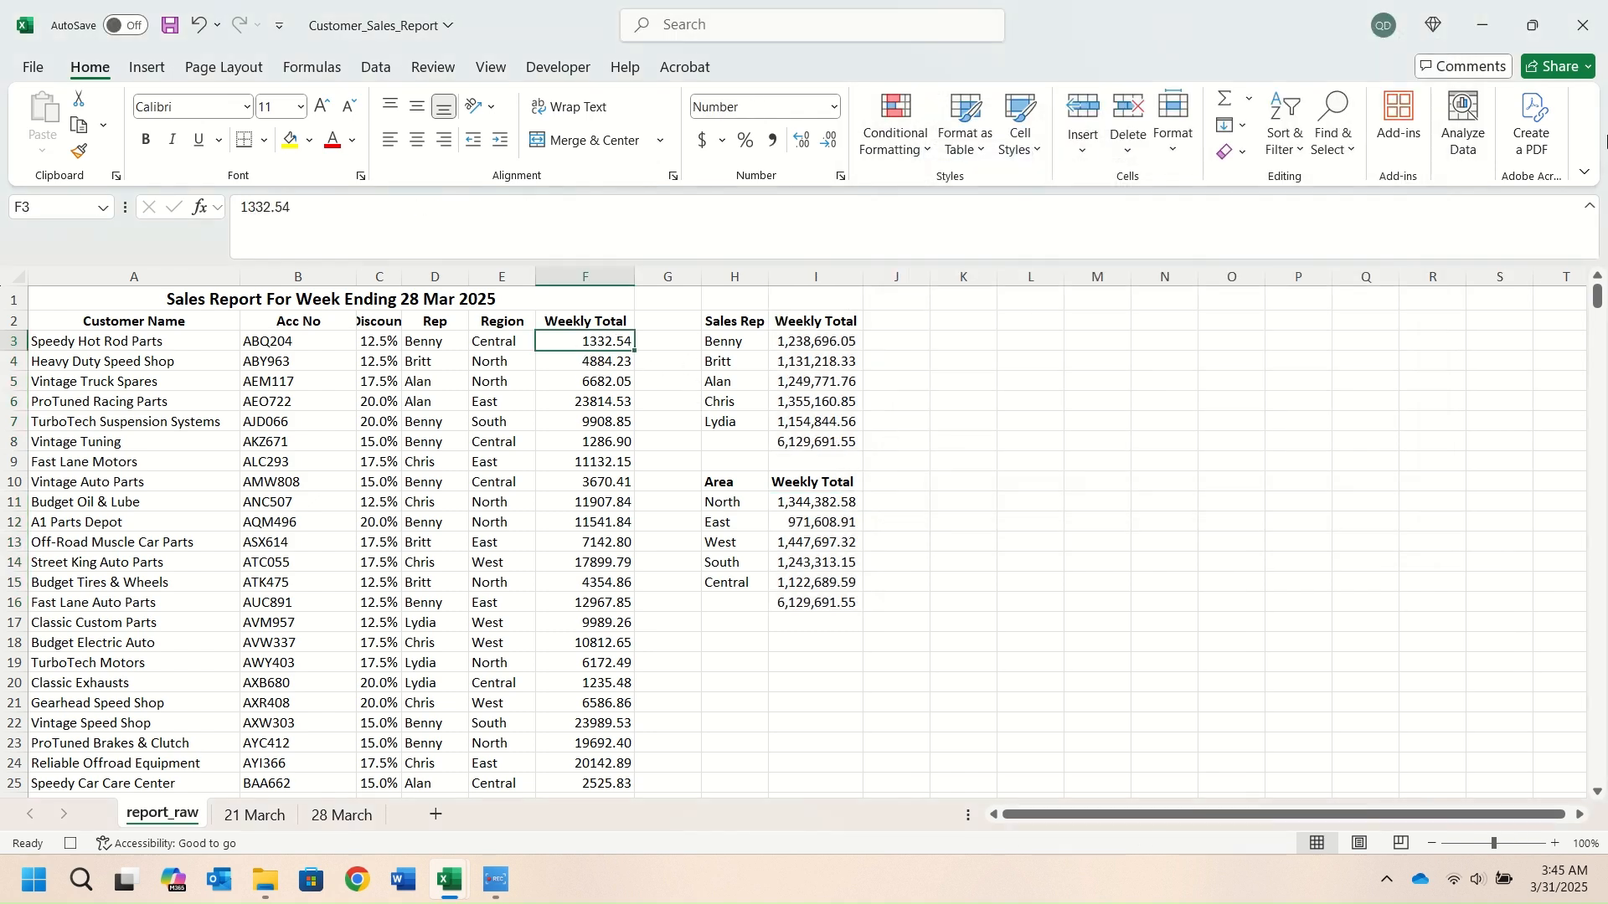
pyautogui.moveTo(1598, 299); pyautogui.dragTo(1597, 770)
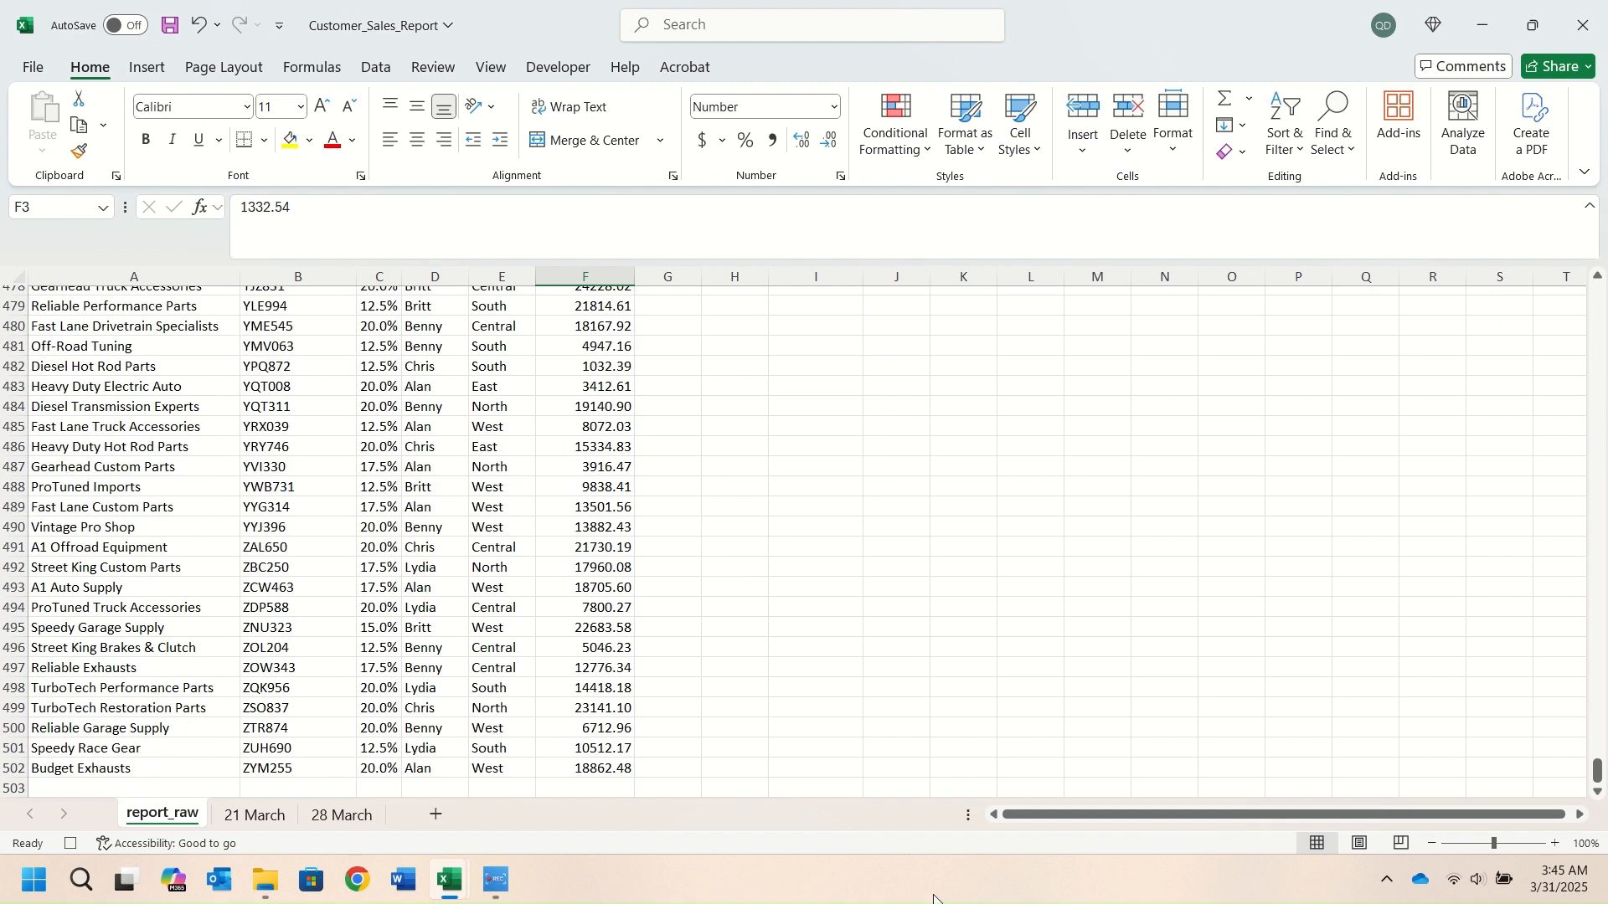
pyautogui.keyDown('shift'); pyautogui.click(592, 772); pyautogui.keyUp('shift')
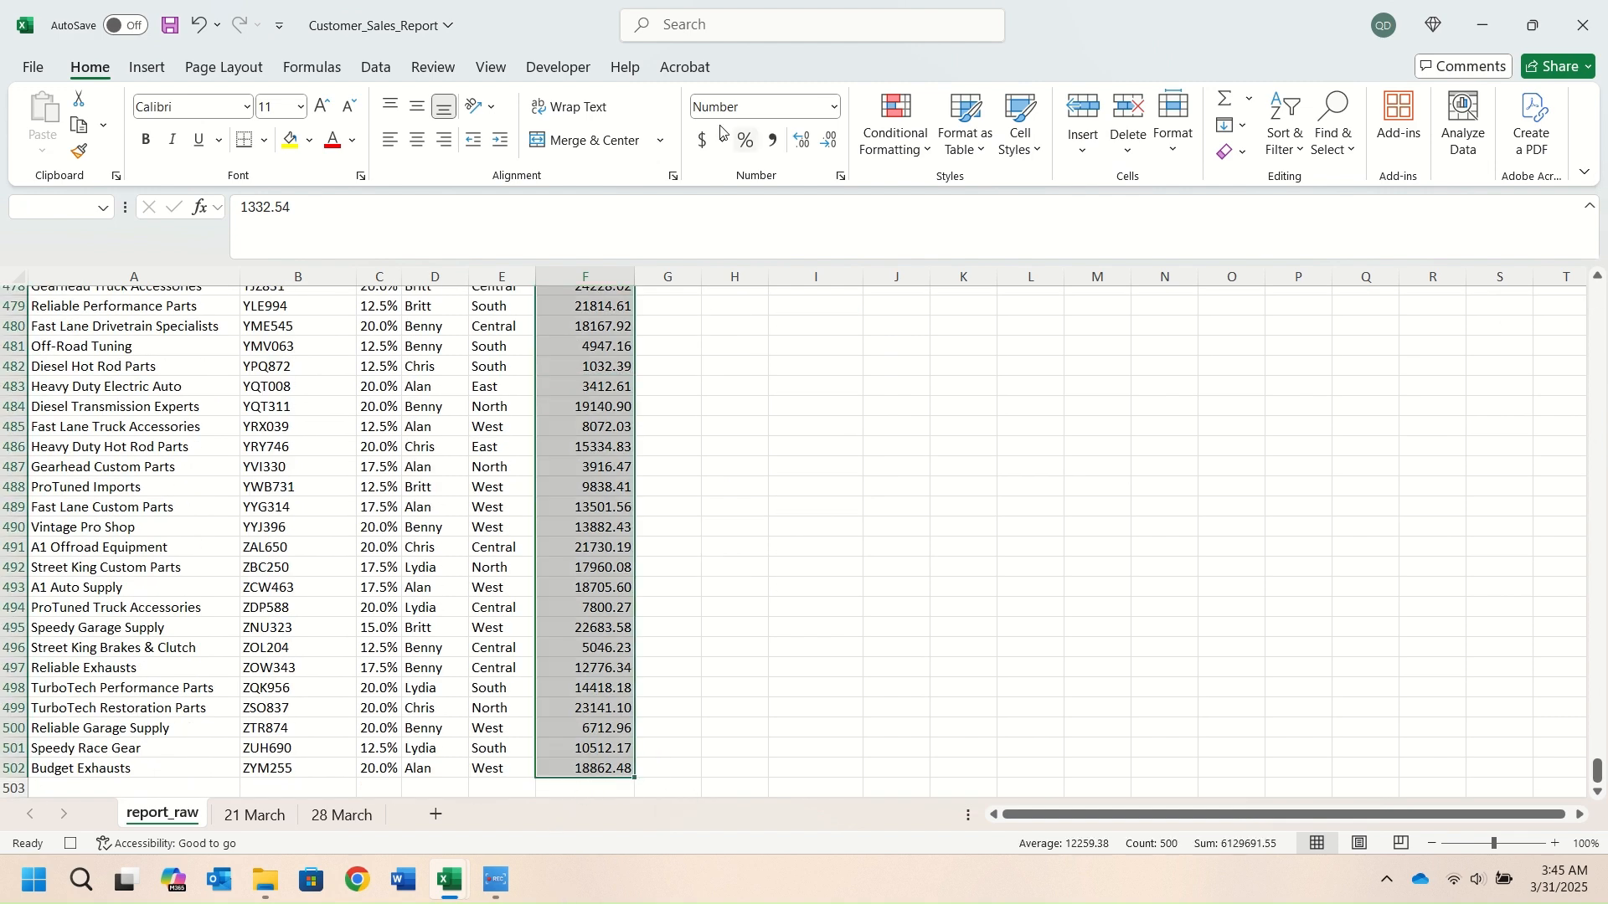
pyautogui.click(840, 176)
pyautogui.click(930, 150)
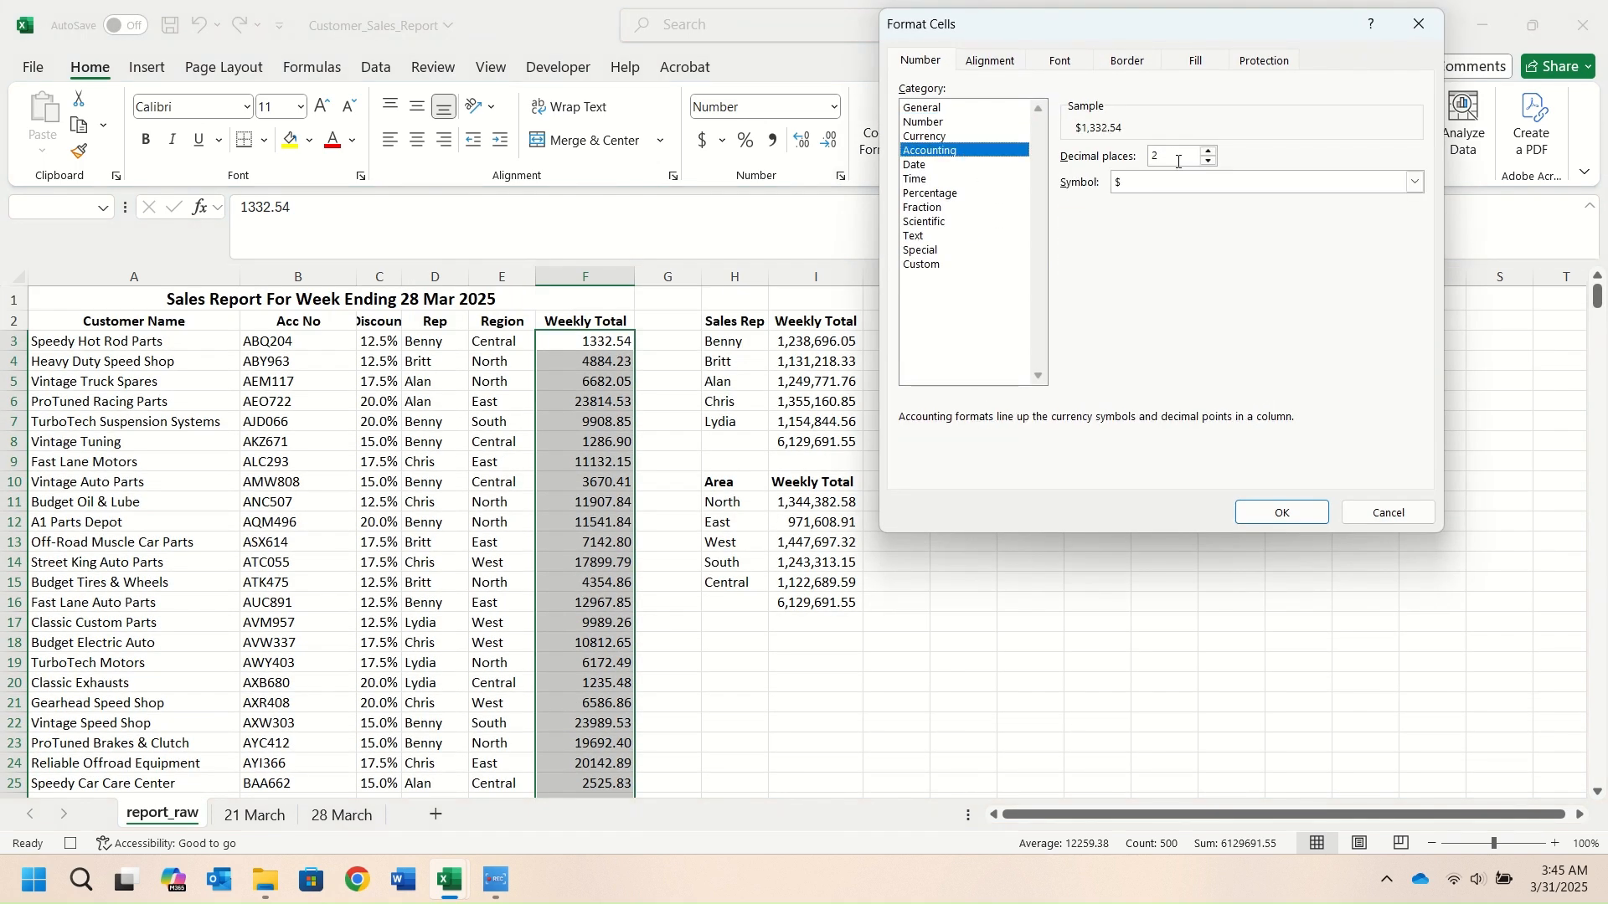
pyautogui.click(1168, 186)
pyautogui.click(1129, 207)
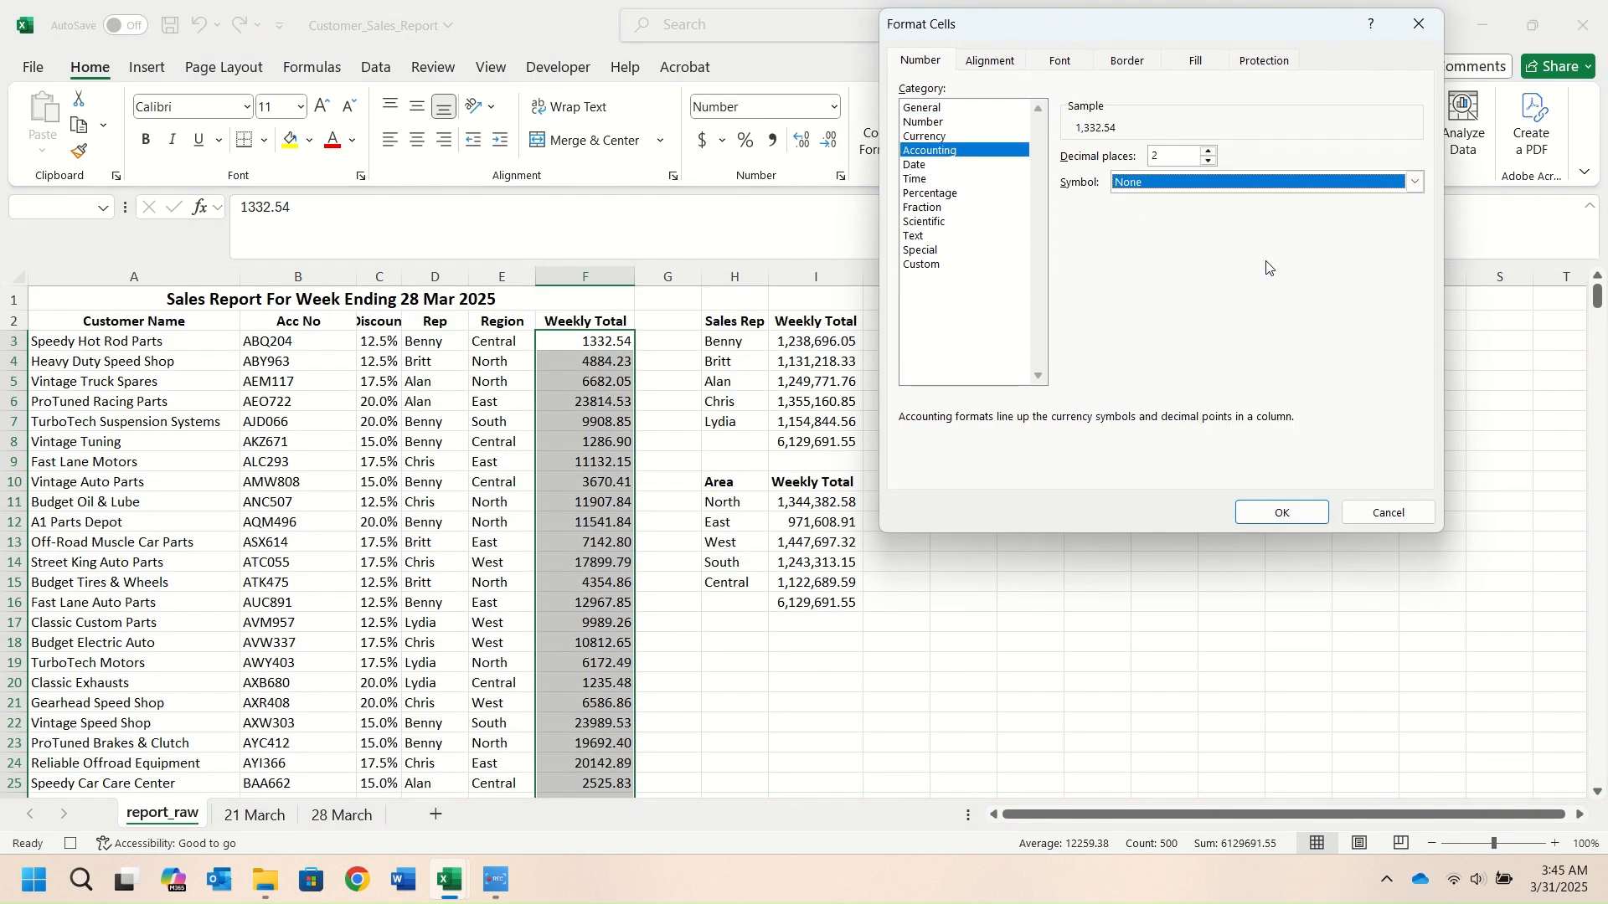
pyautogui.click(1308, 523)
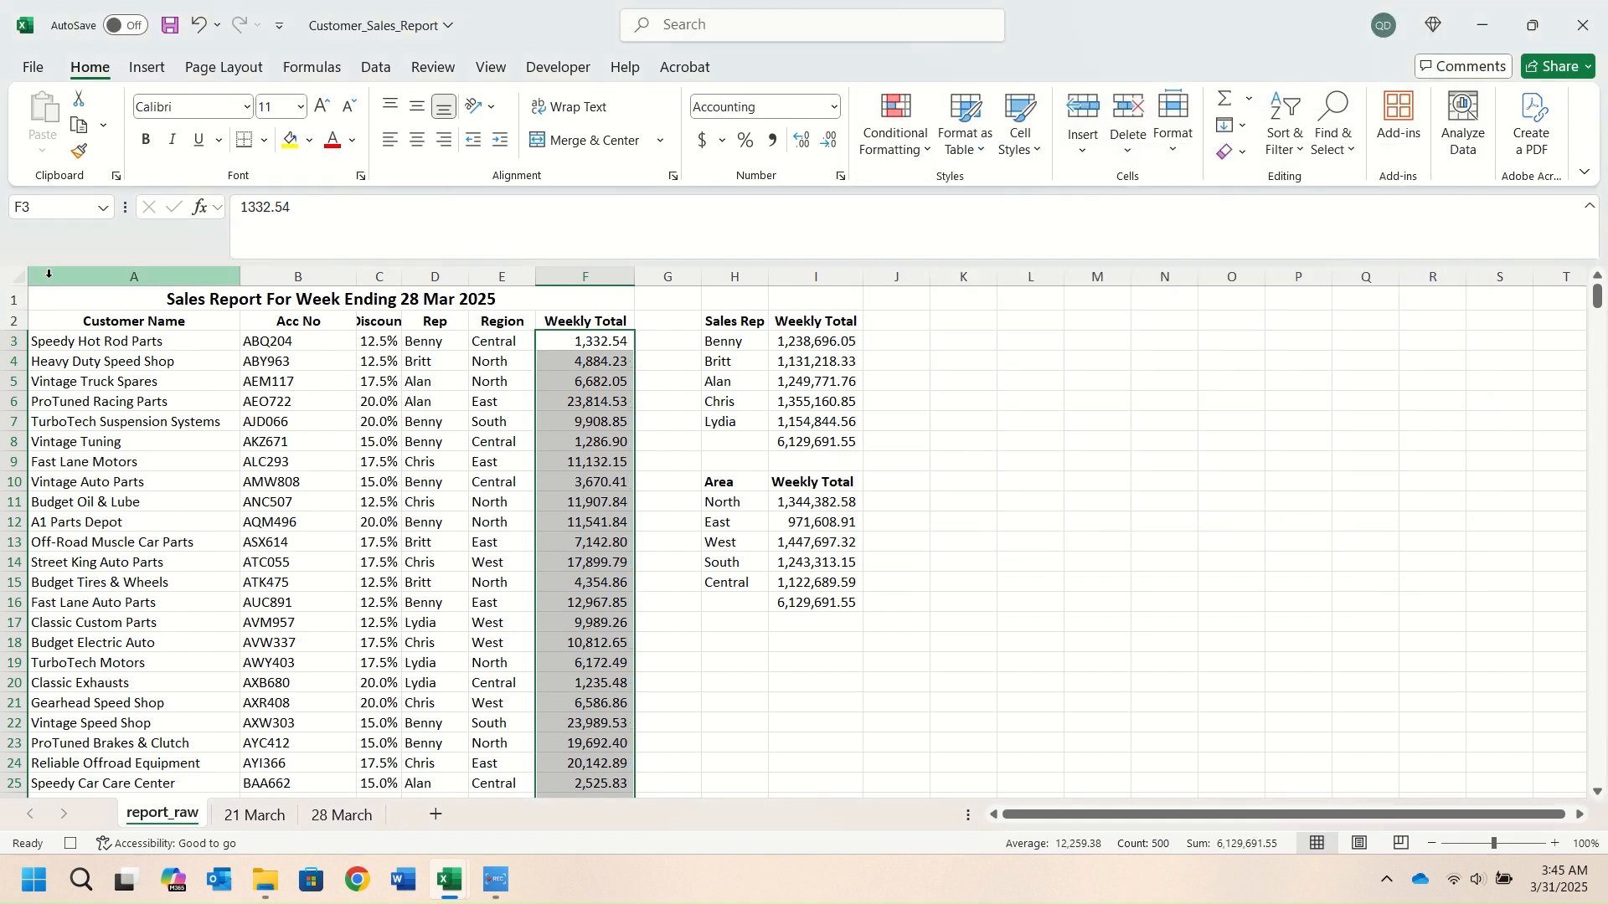
# Set the font of the whole worksheet to Arial and autofit all column widths
pyautogui.click(15, 273)
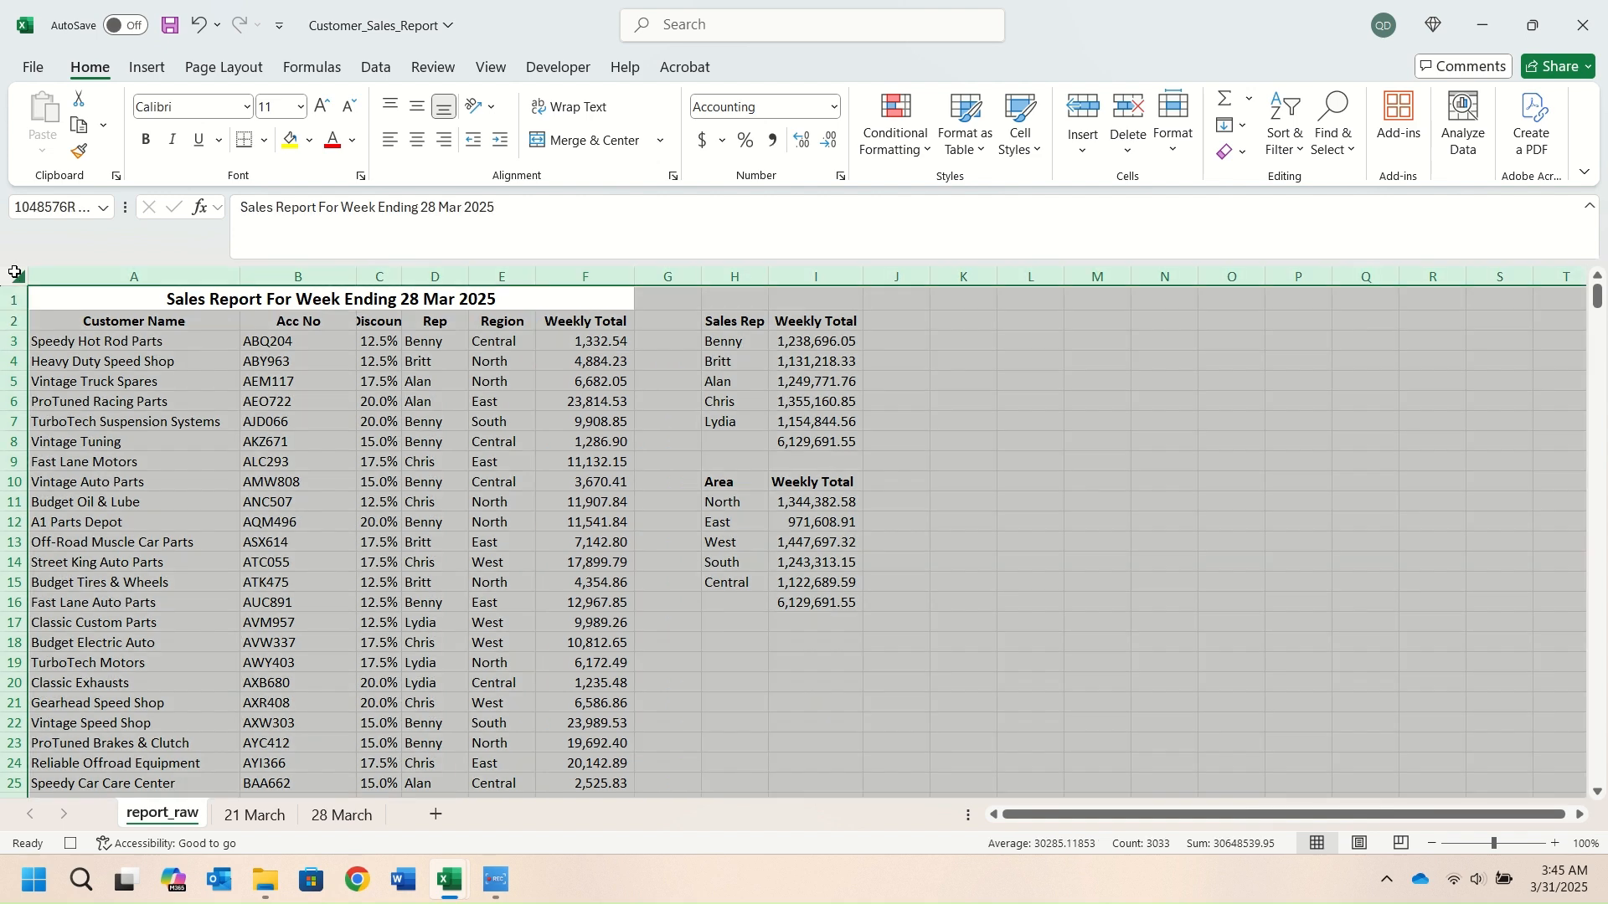
pyautogui.click(192, 108)
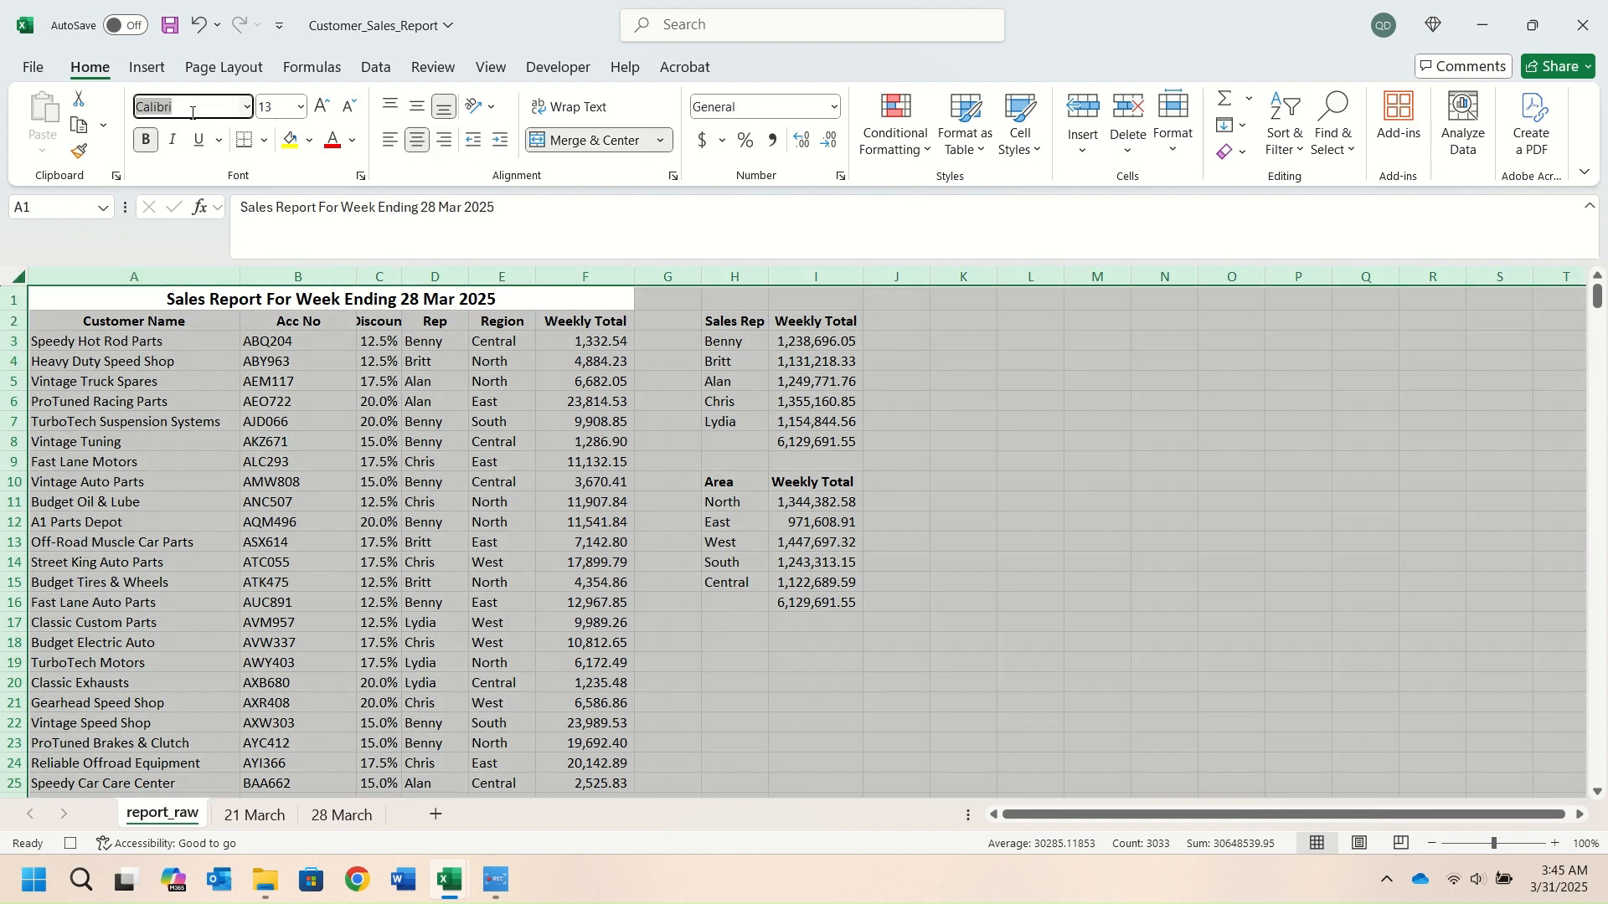
pyautogui.write('Arial')
pyautogui.press('Return')
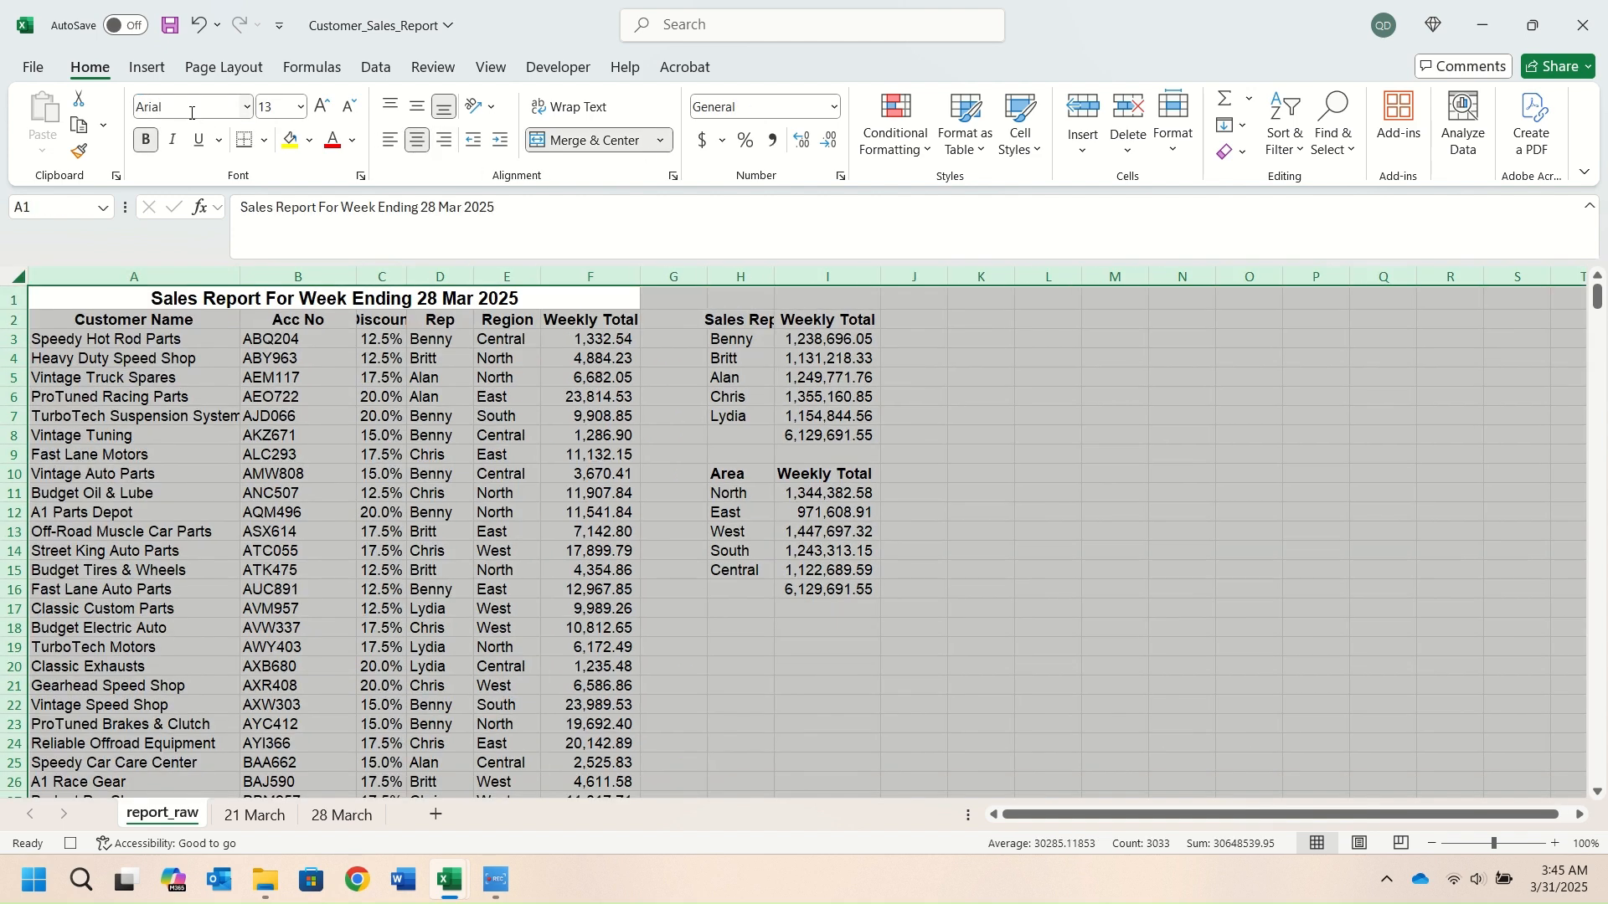
pyautogui.doubleClick(240, 275)
pyautogui.click(209, 436)
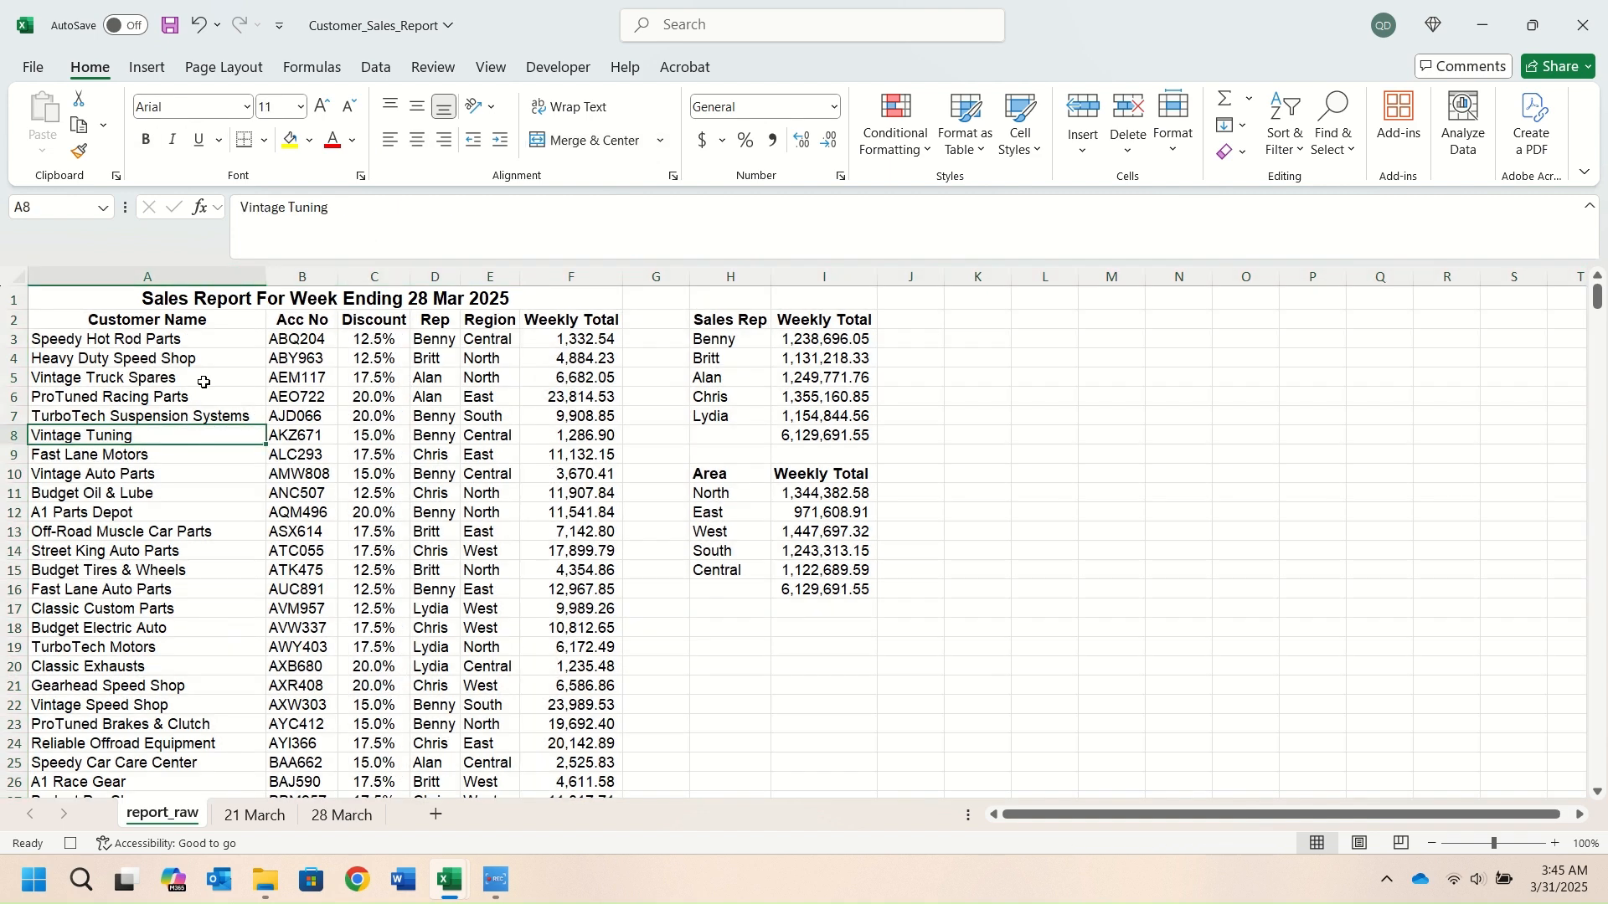
pyautogui.click(203, 334)
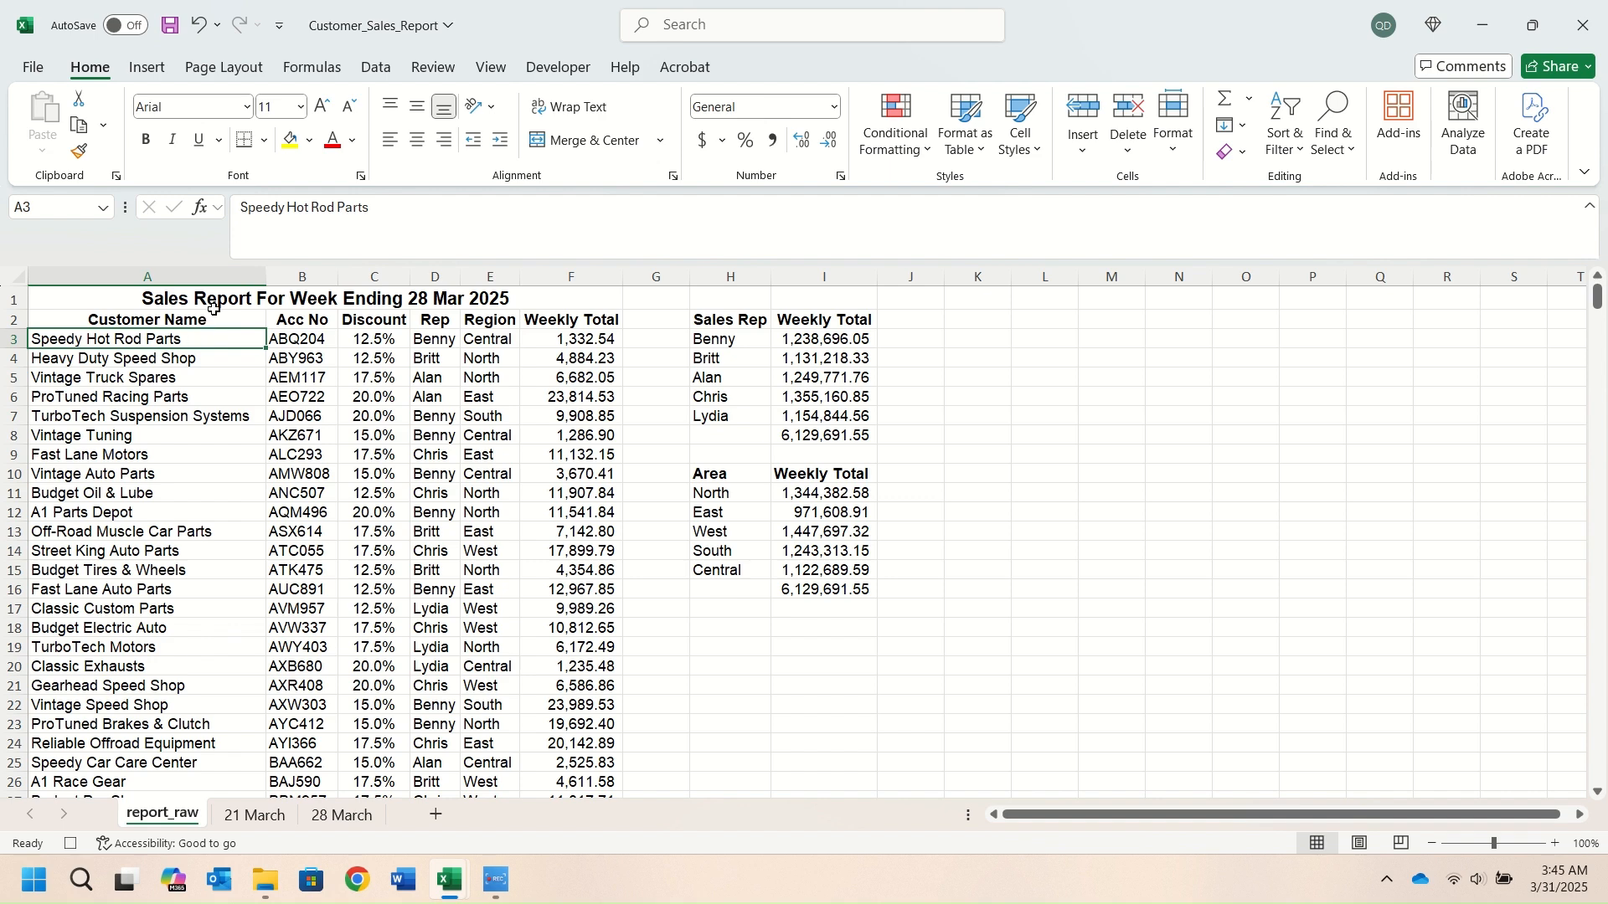
# Make the grand totals of both summary tables, I8 and I16, bold
pyautogui.click(842, 437)
pyautogui.keyDown('ctrl'); pyautogui.click(819, 588); pyautogui.keyUp('ctrl')
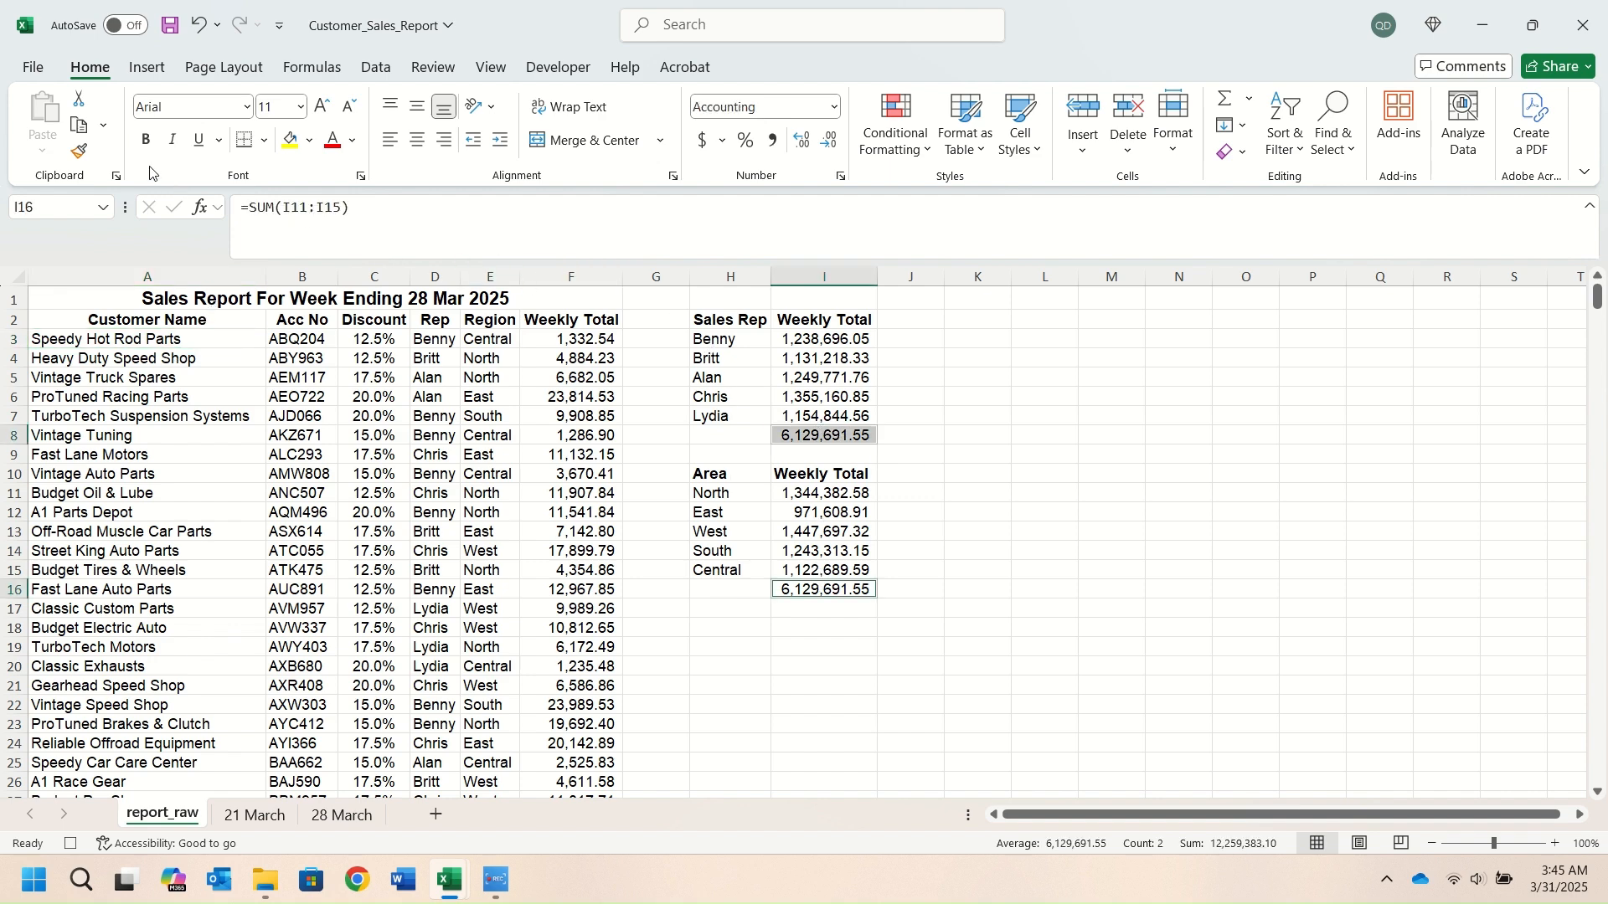
pyautogui.click(146, 139)
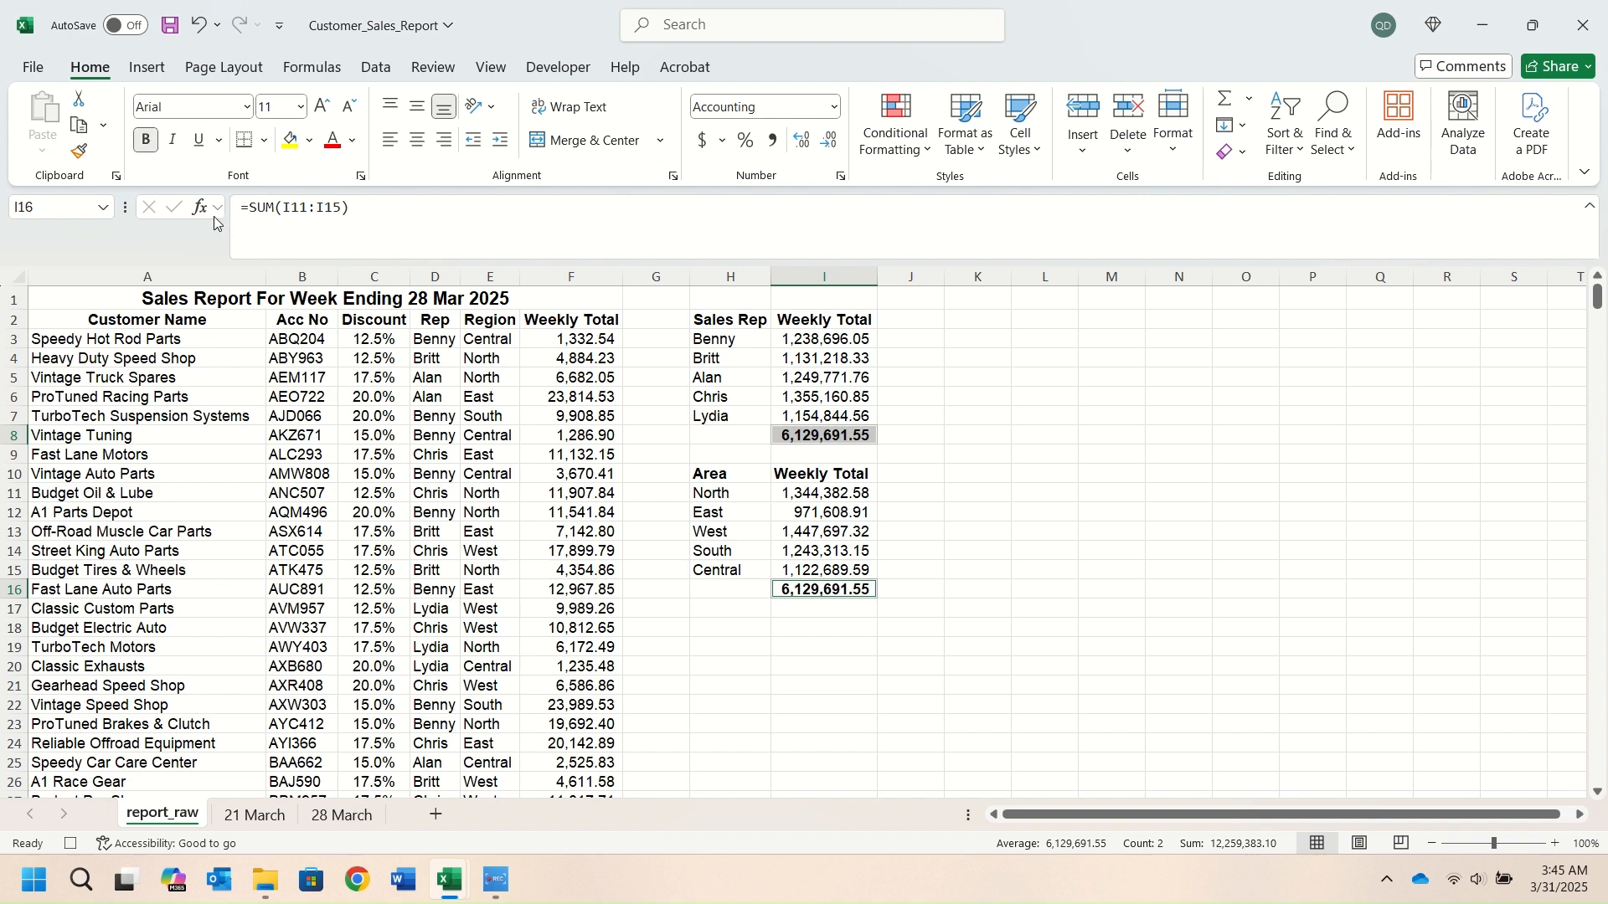
# Sort the customer table A2:F502, including its header row, by Customer Name in A to Z order
pyautogui.click(188, 323)
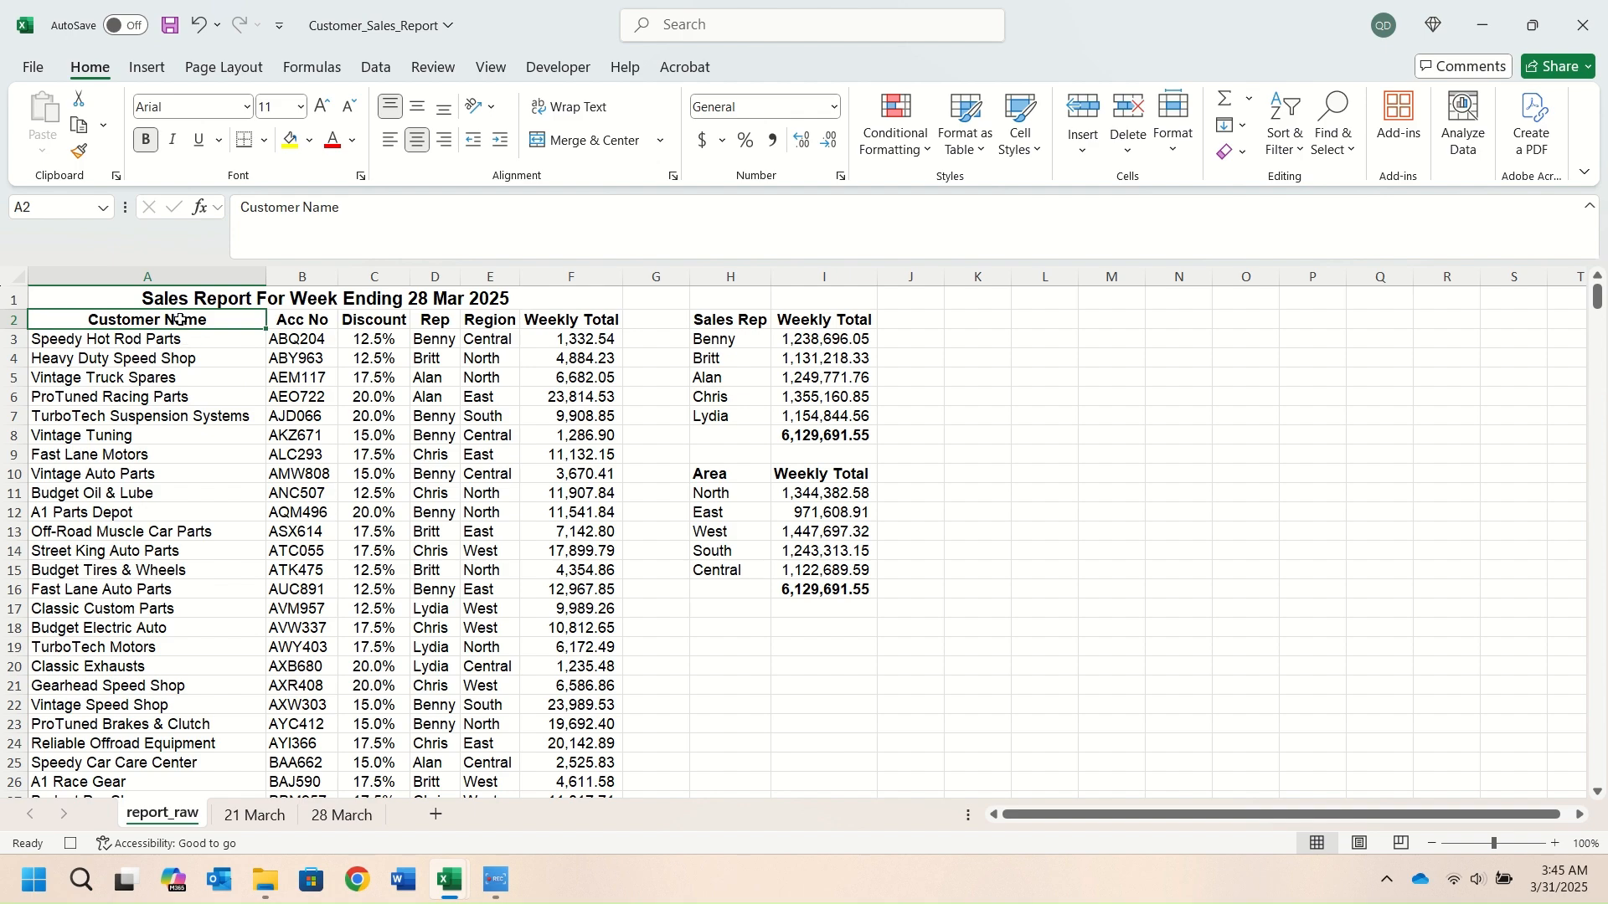
pyautogui.moveTo(179, 315); pyautogui.dragTo(591, 755)
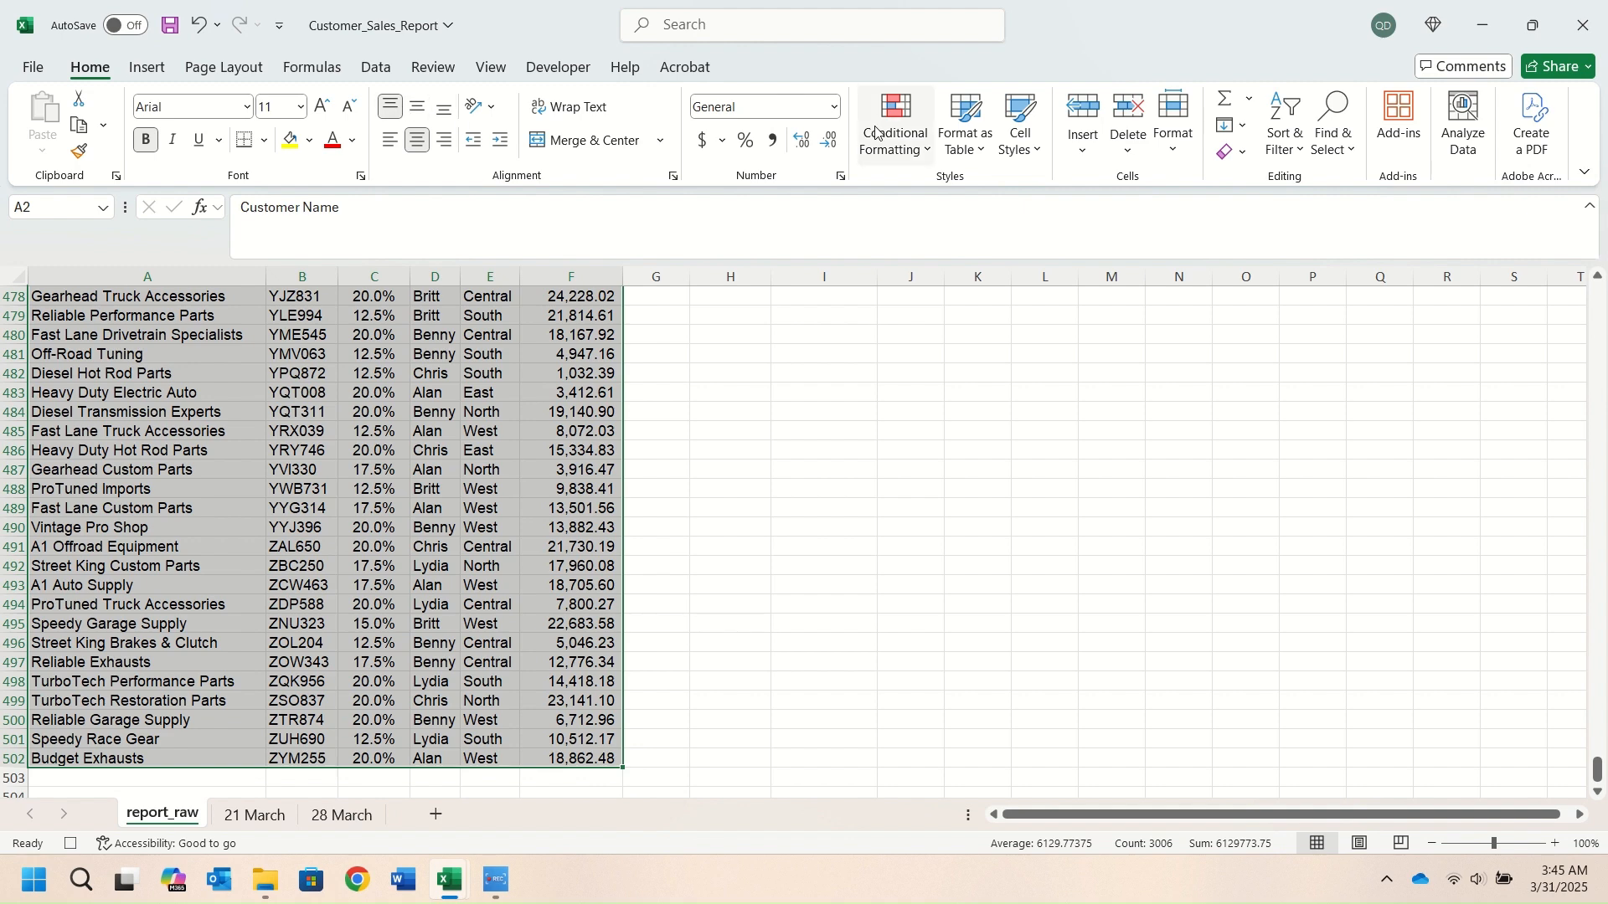
pyautogui.click(375, 67)
pyautogui.click(854, 117)
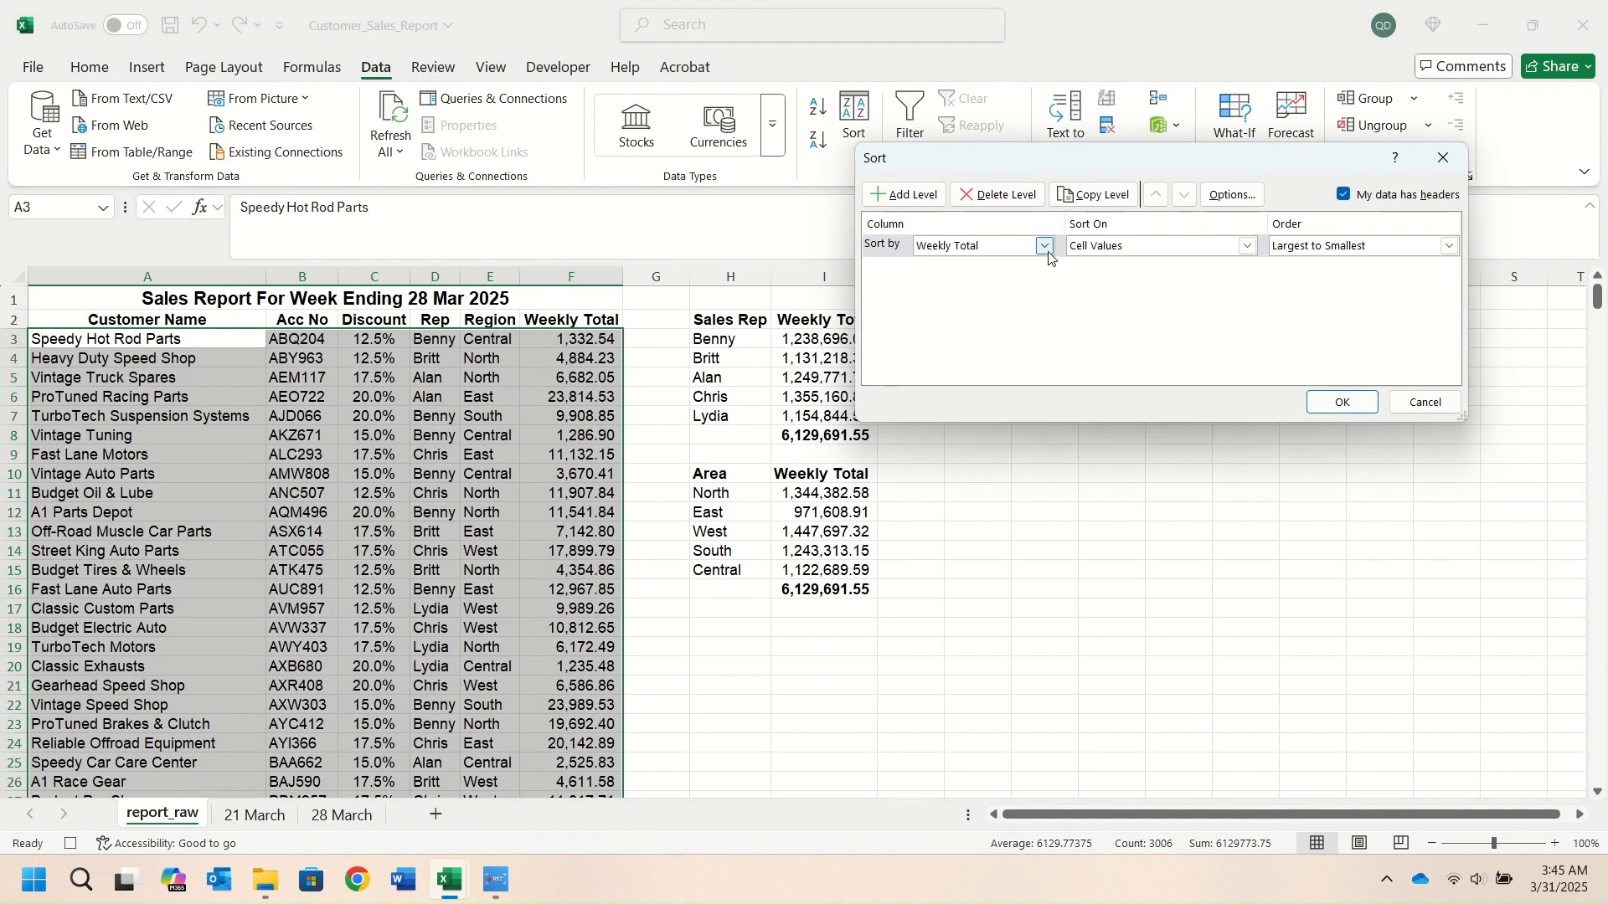
pyautogui.click(1045, 246)
pyautogui.click(959, 265)
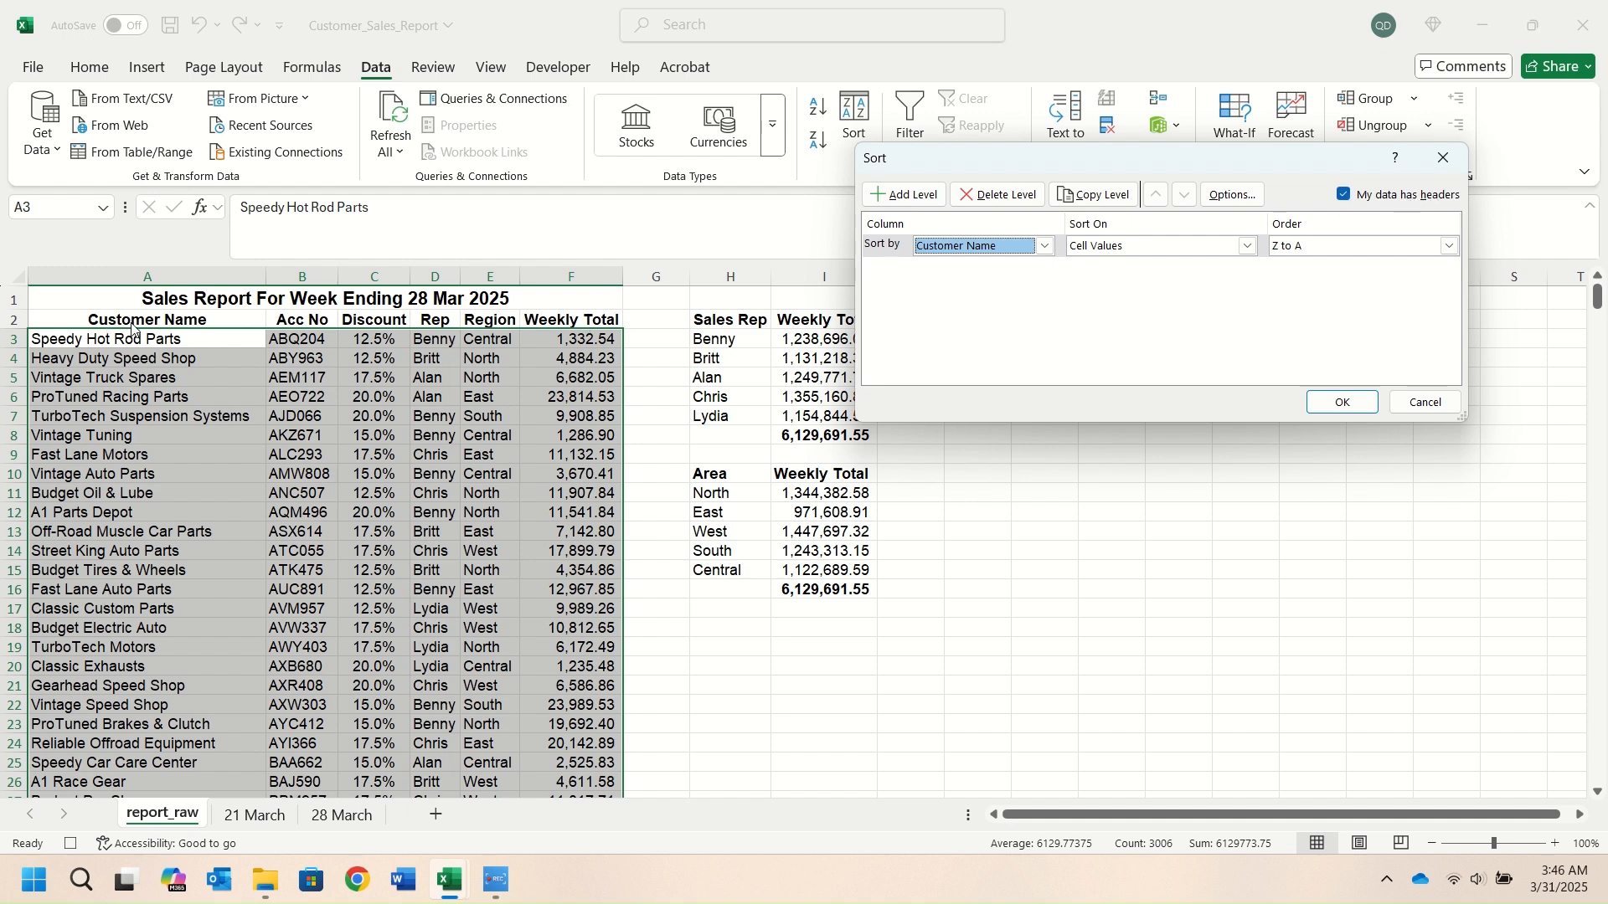
pyautogui.click(1359, 250)
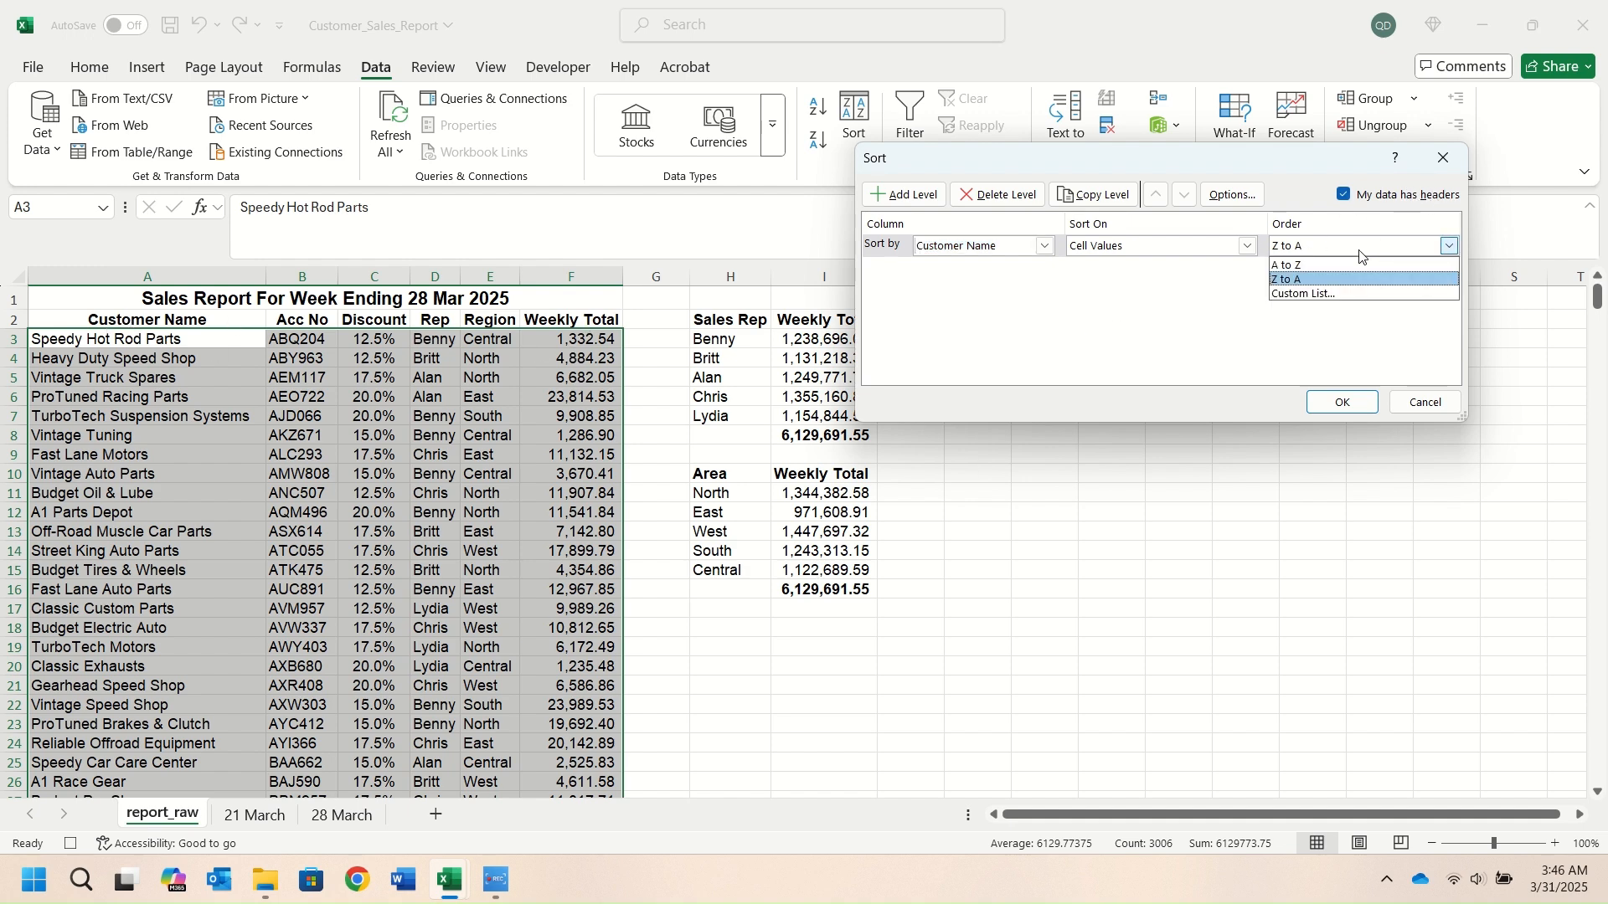
pyautogui.click(1328, 262)
pyautogui.click(1341, 402)
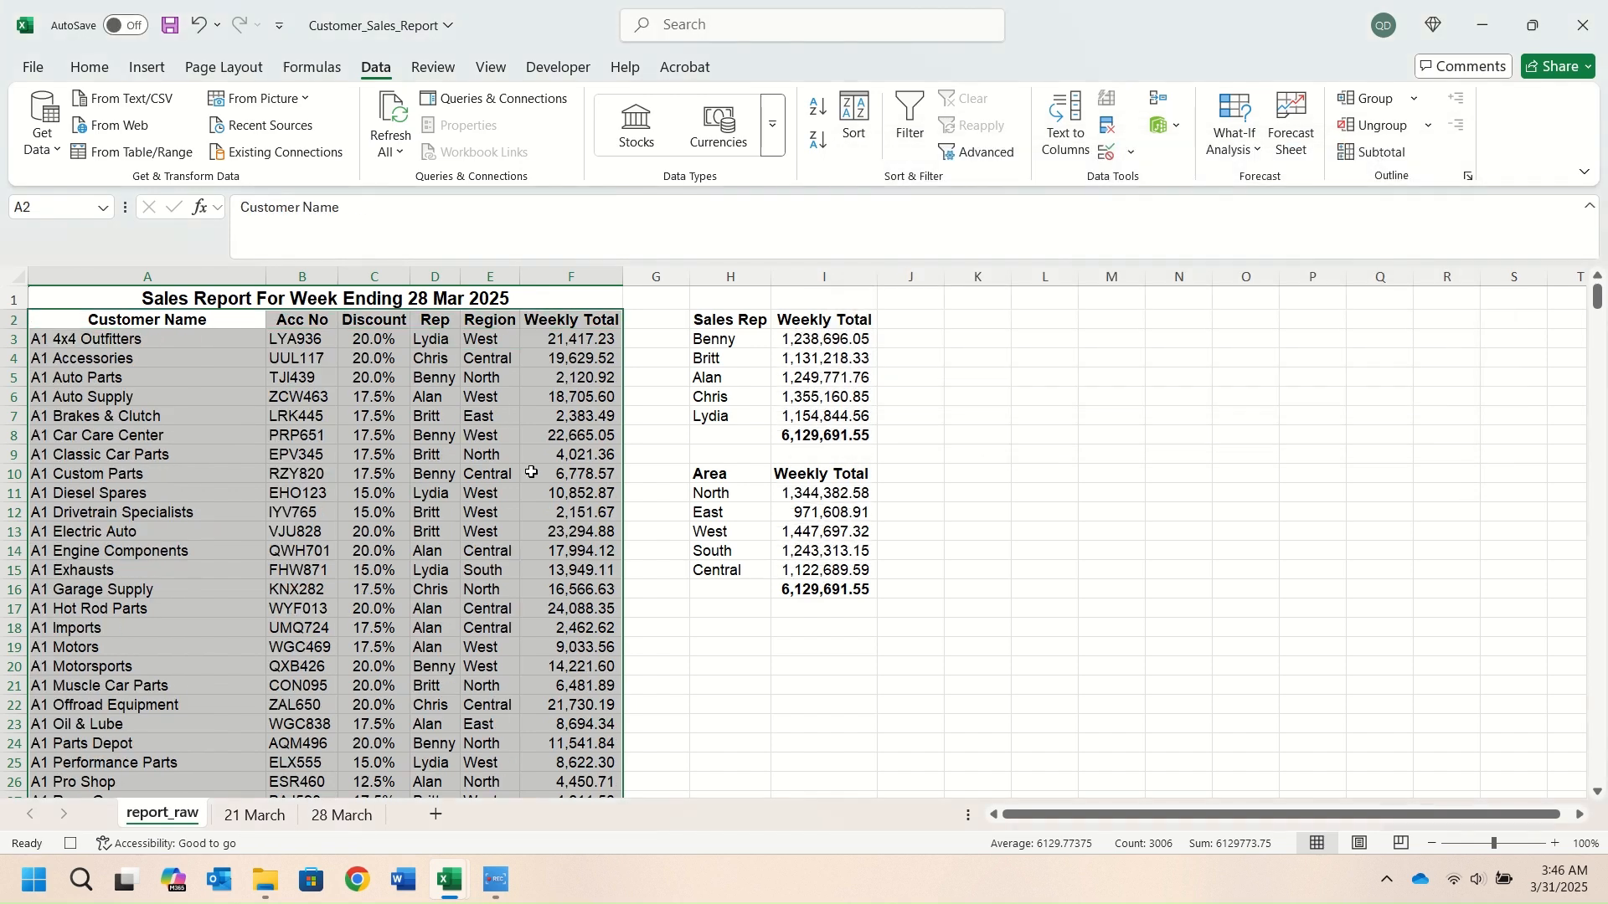
# Add filters to the customer table's header row A2:F2 and autofit all column widths of the worksheet
pyautogui.click(432, 421)
pyautogui.moveTo(214, 324); pyautogui.dragTo(586, 324)
pyautogui.click(916, 133)
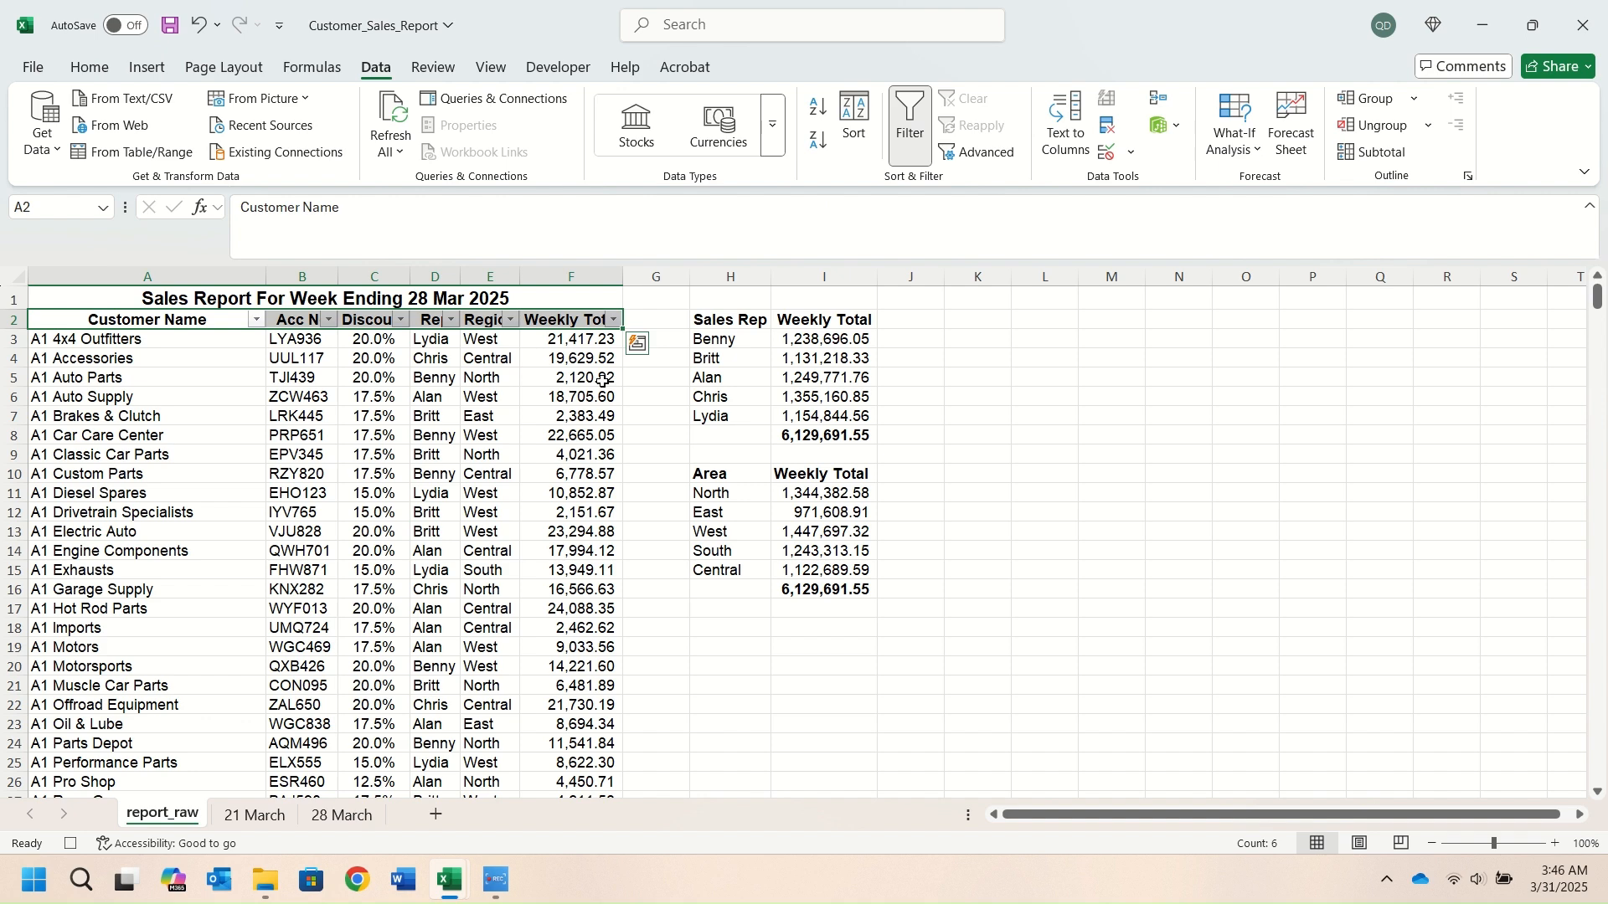
pyautogui.click(11, 276)
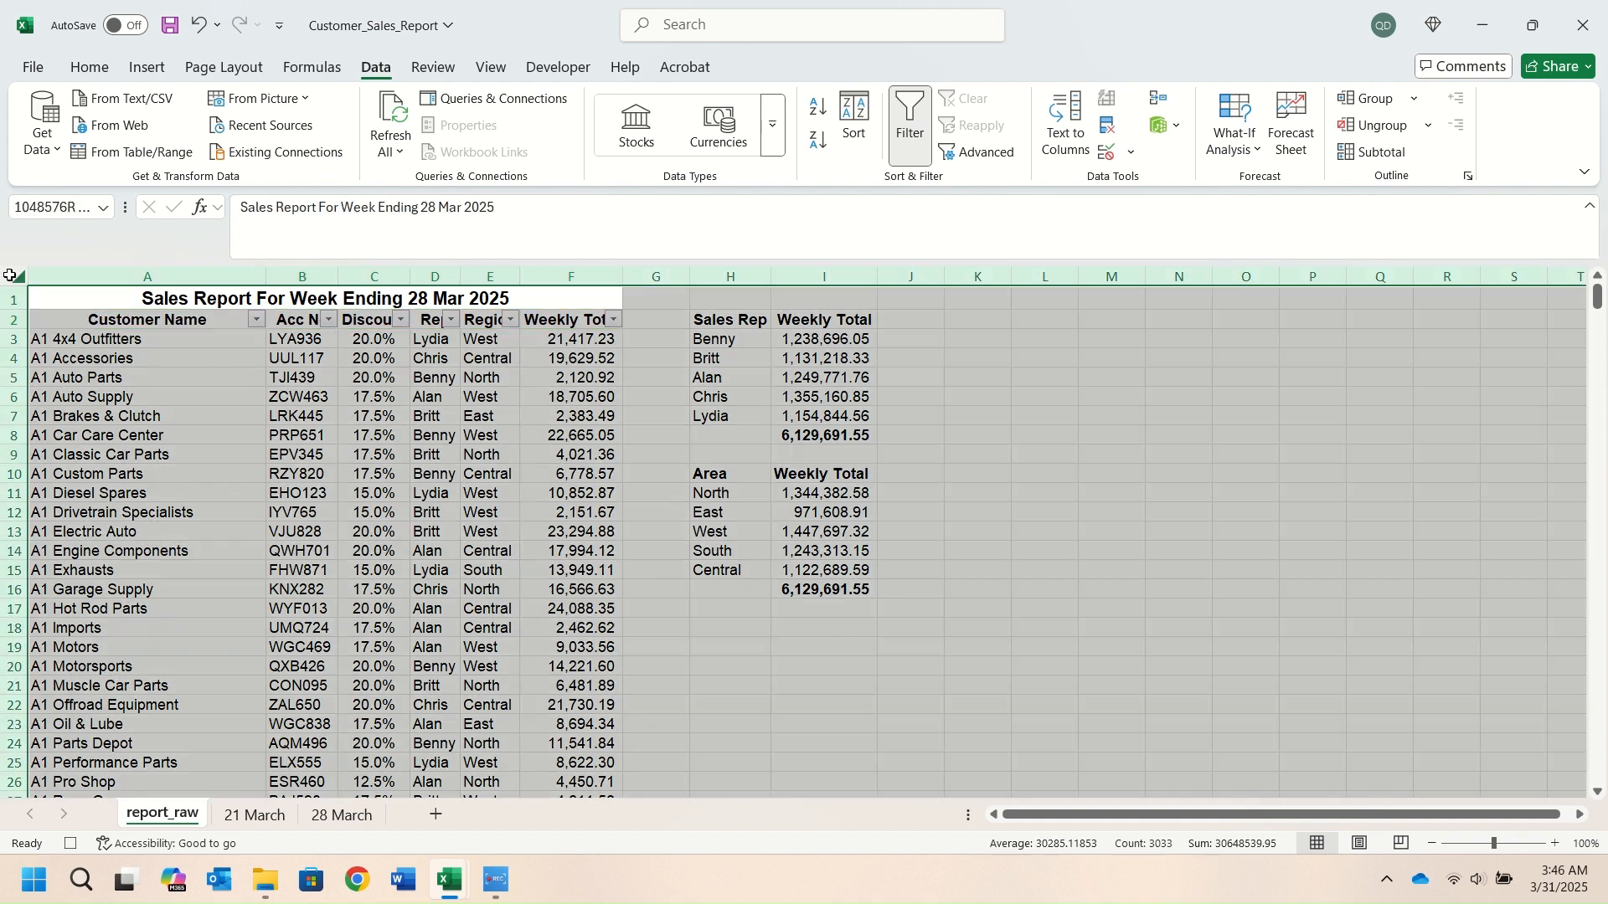
pyautogui.doubleClick(266, 276)
pyautogui.click(633, 414)
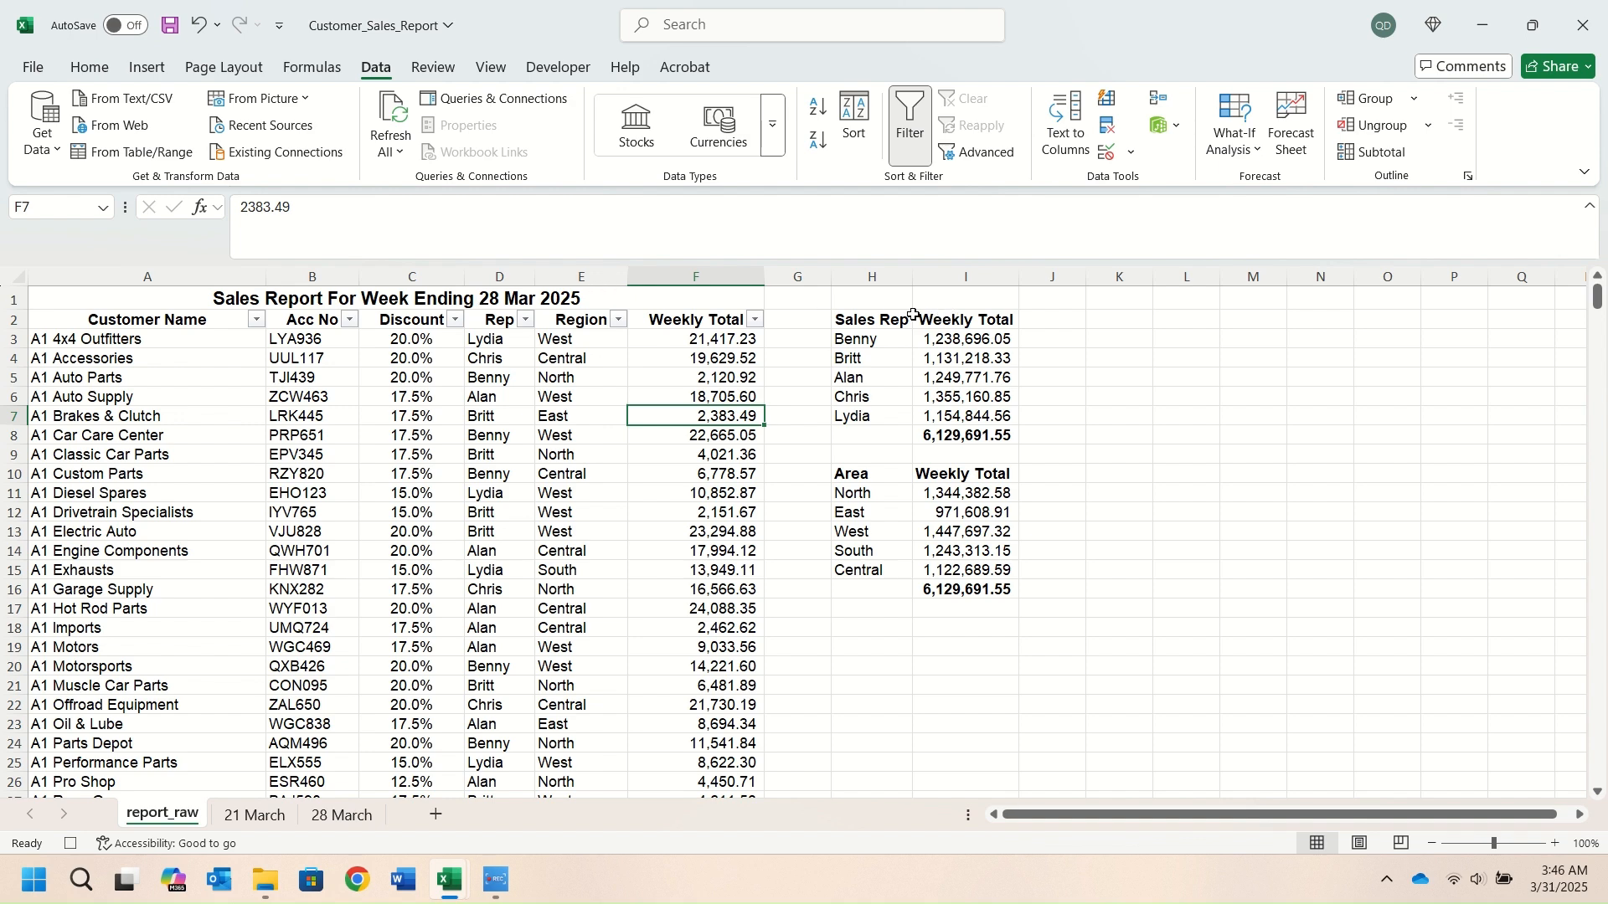
# Sort the Sales Rep summary H2:I7, with headers, by Weekly Total from Largest to Smallest
pyautogui.moveTo(890, 317); pyautogui.dragTo(971, 416)
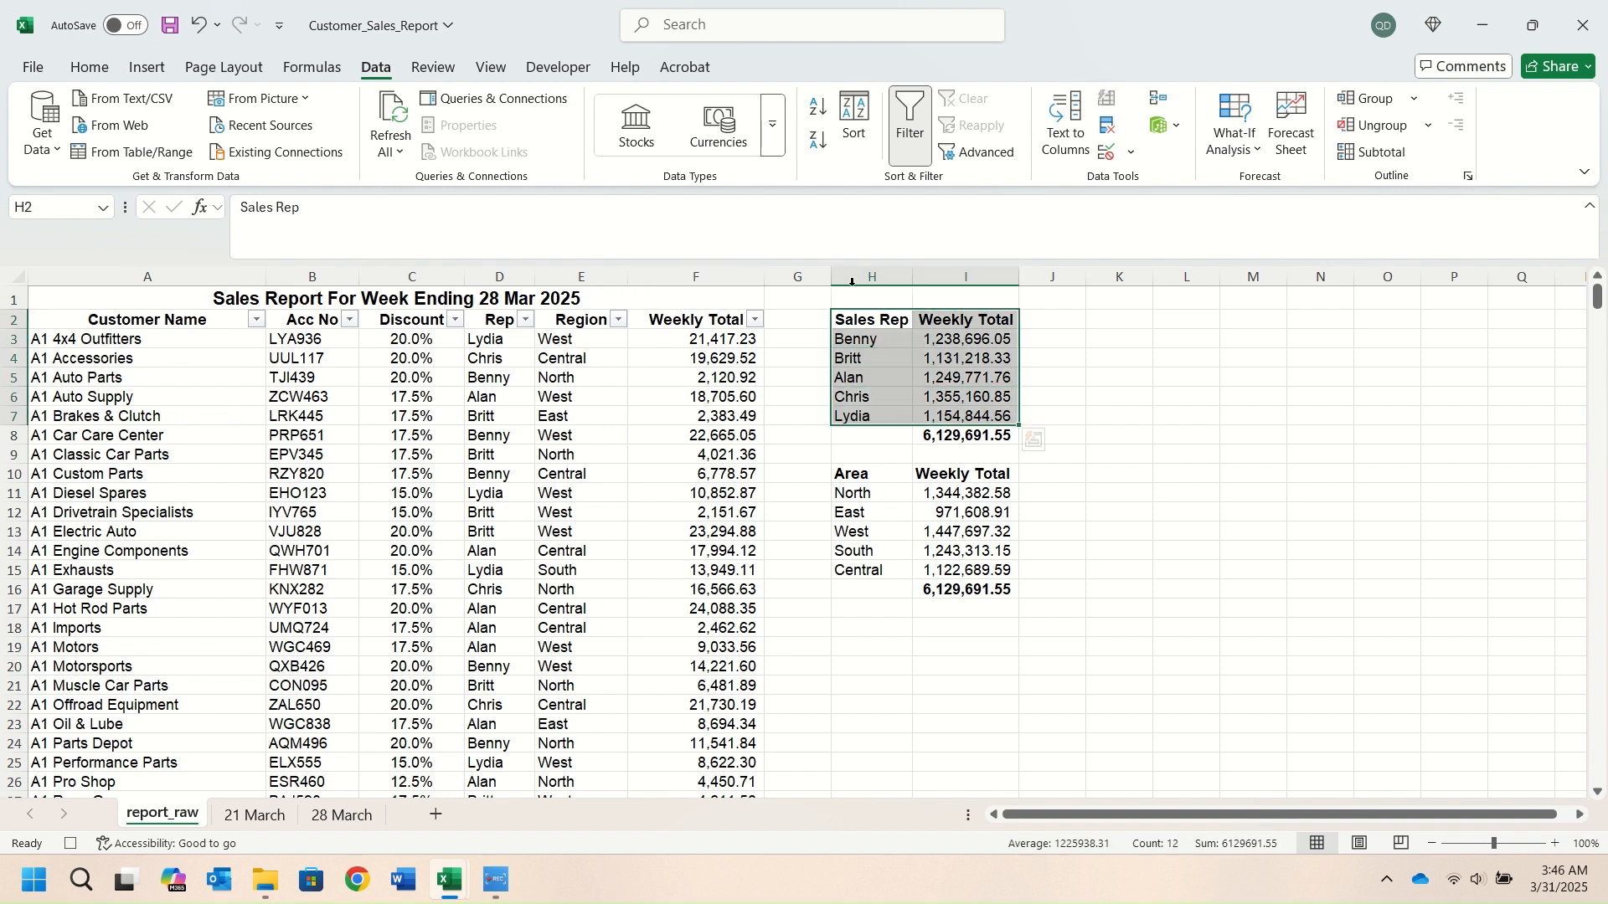
pyautogui.click(851, 124)
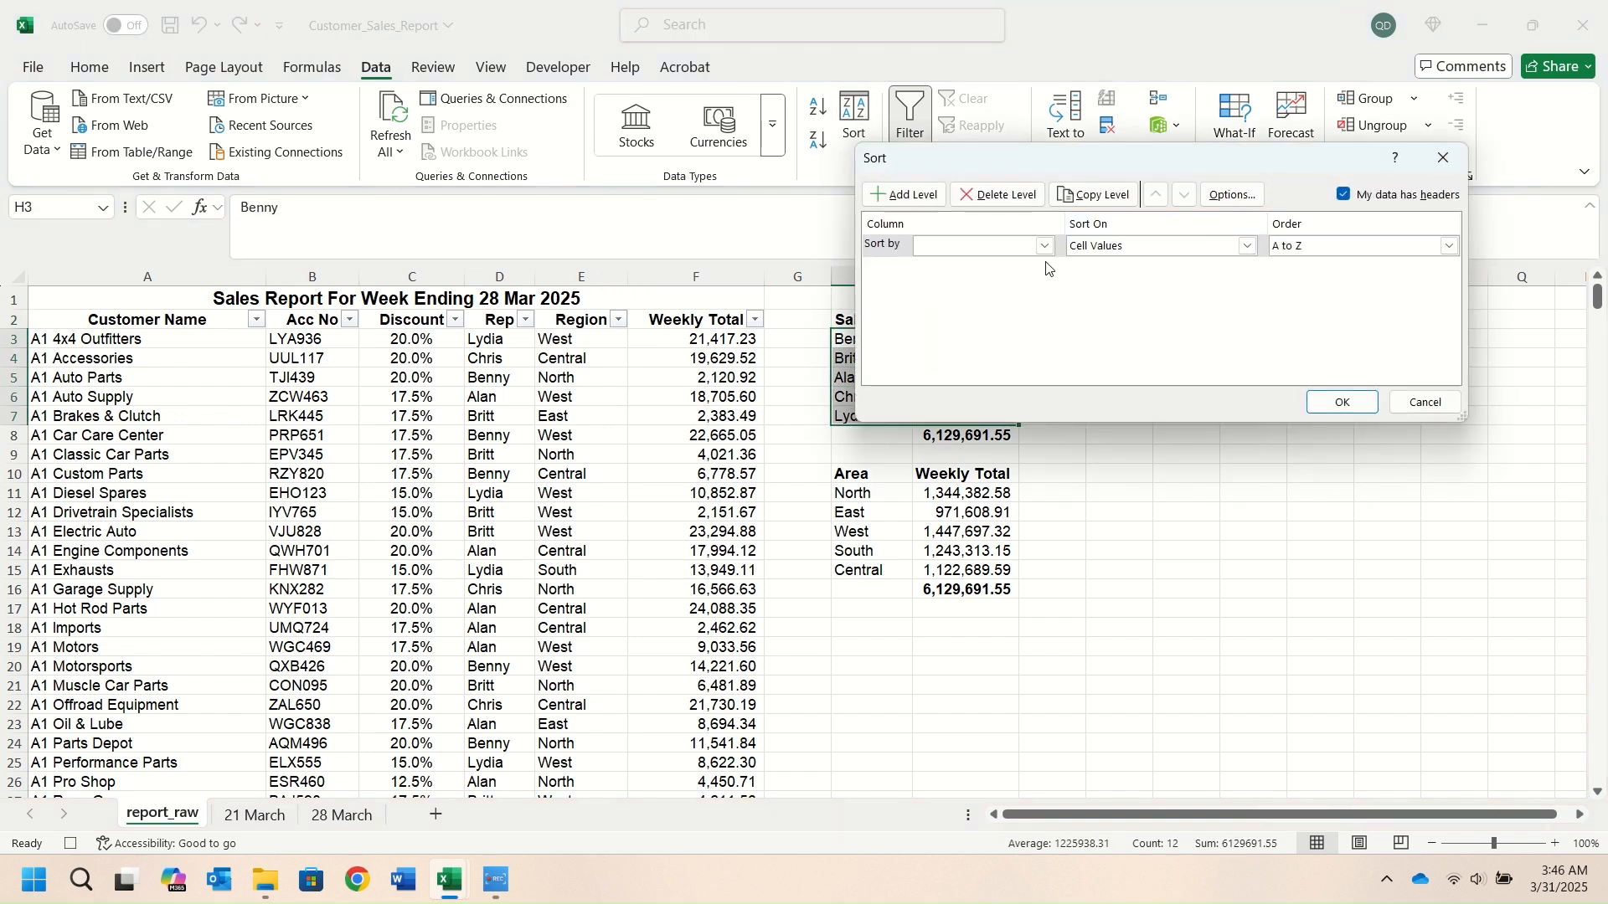
pyautogui.click(1045, 246)
pyautogui.click(949, 292)
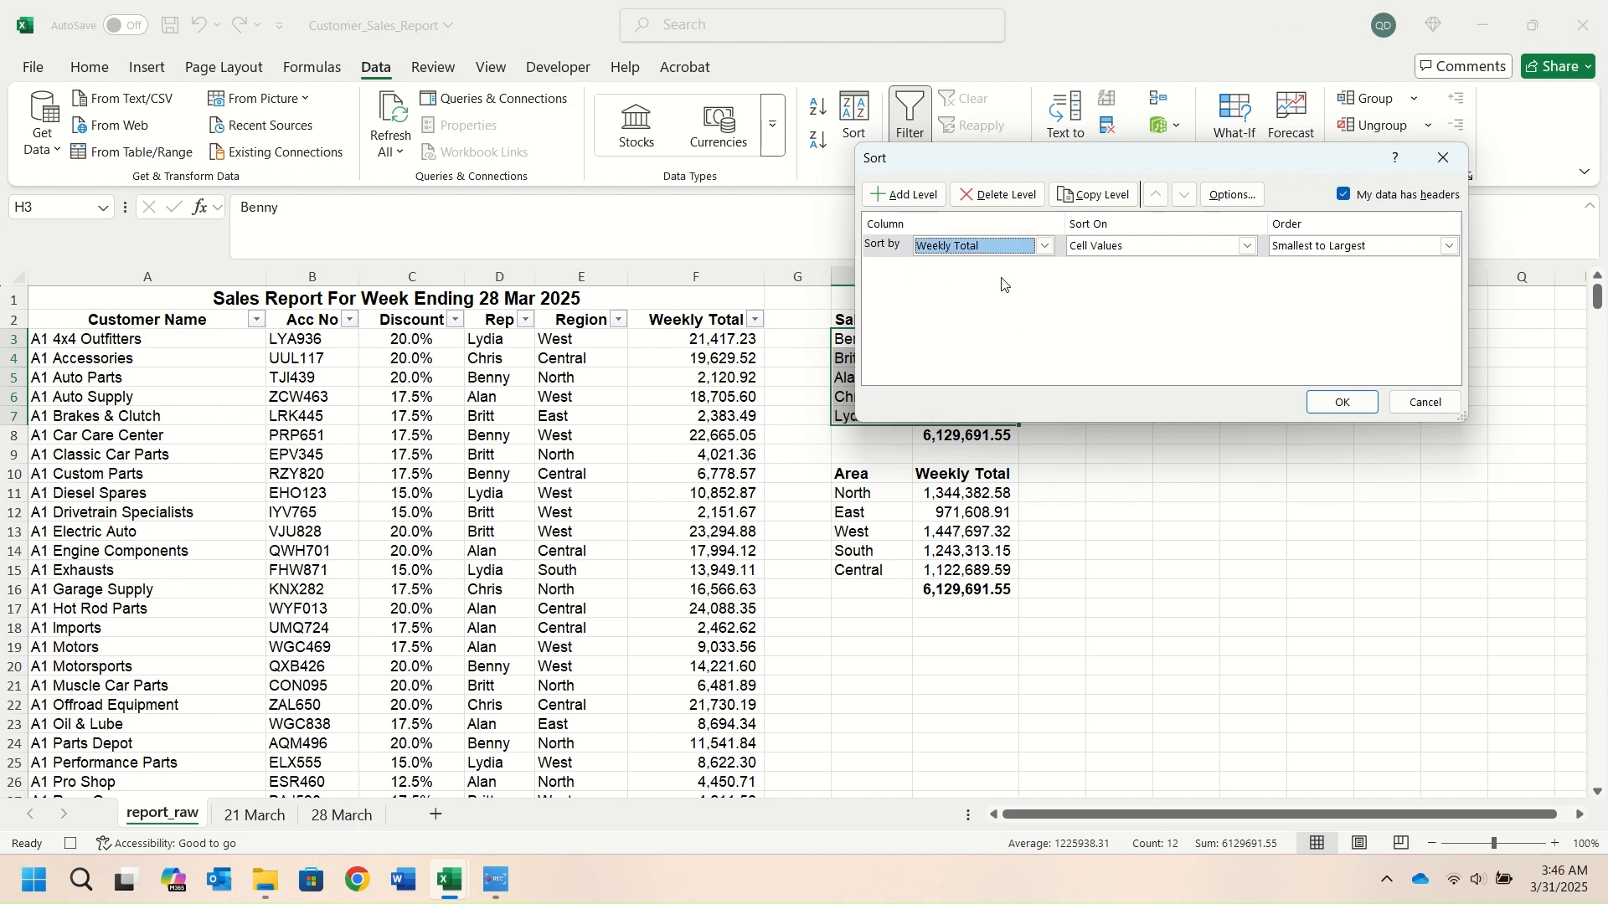
pyautogui.click(1347, 246)
pyautogui.click(1344, 274)
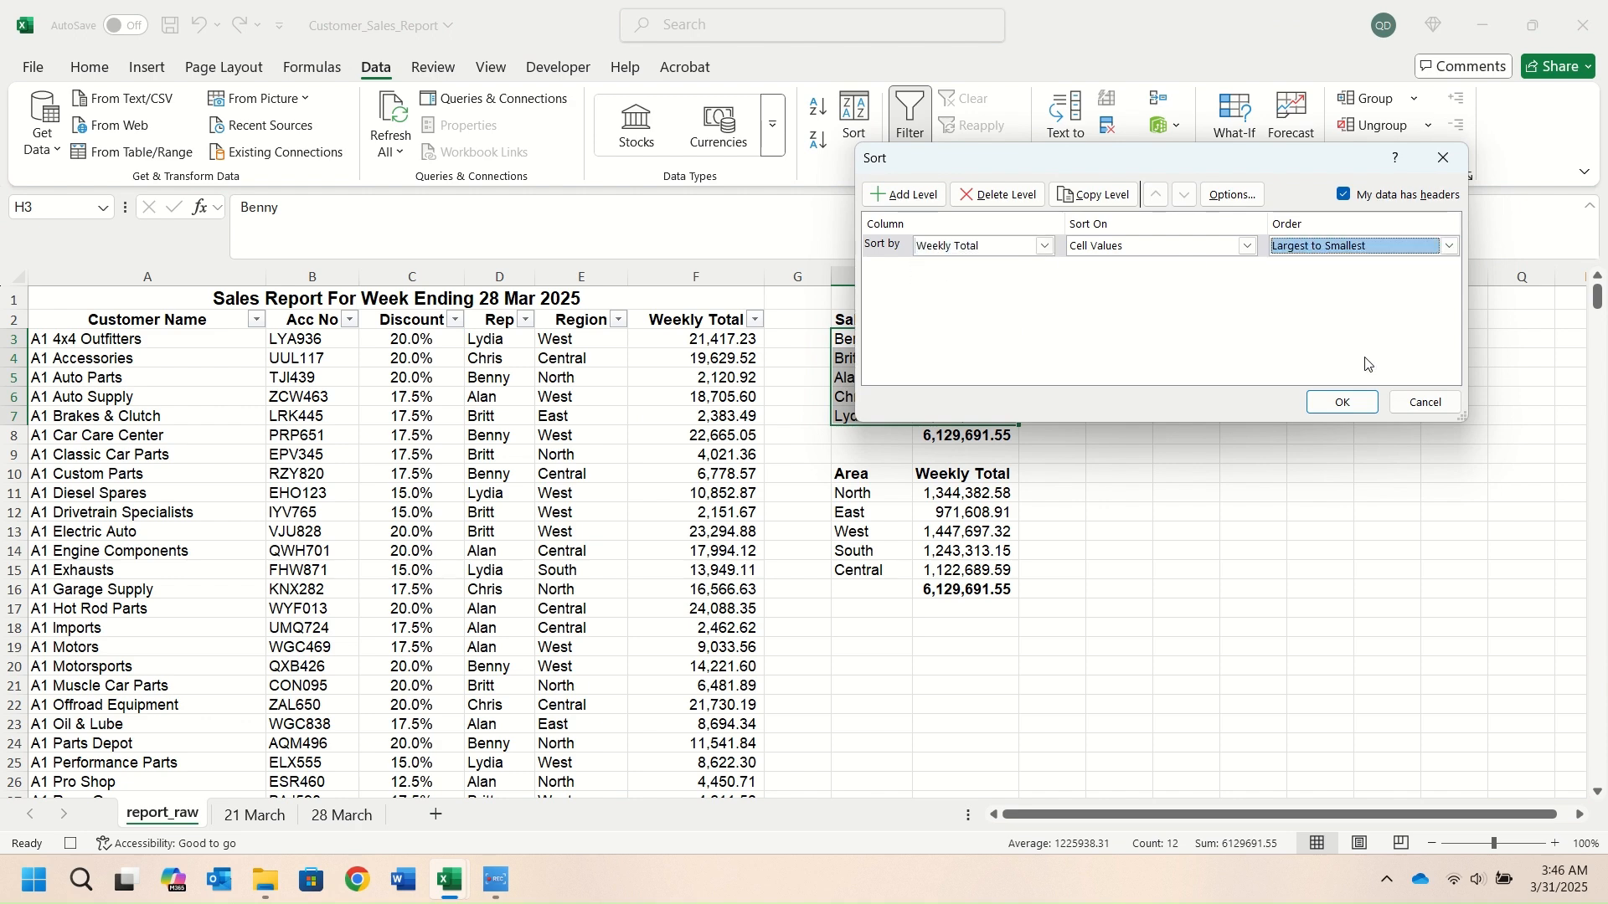
pyautogui.click(1361, 412)
# Sort the Area summary H10:I15, with headers, by Weekly Total from Largest to Smallest
pyautogui.moveTo(898, 476); pyautogui.dragTo(961, 565)
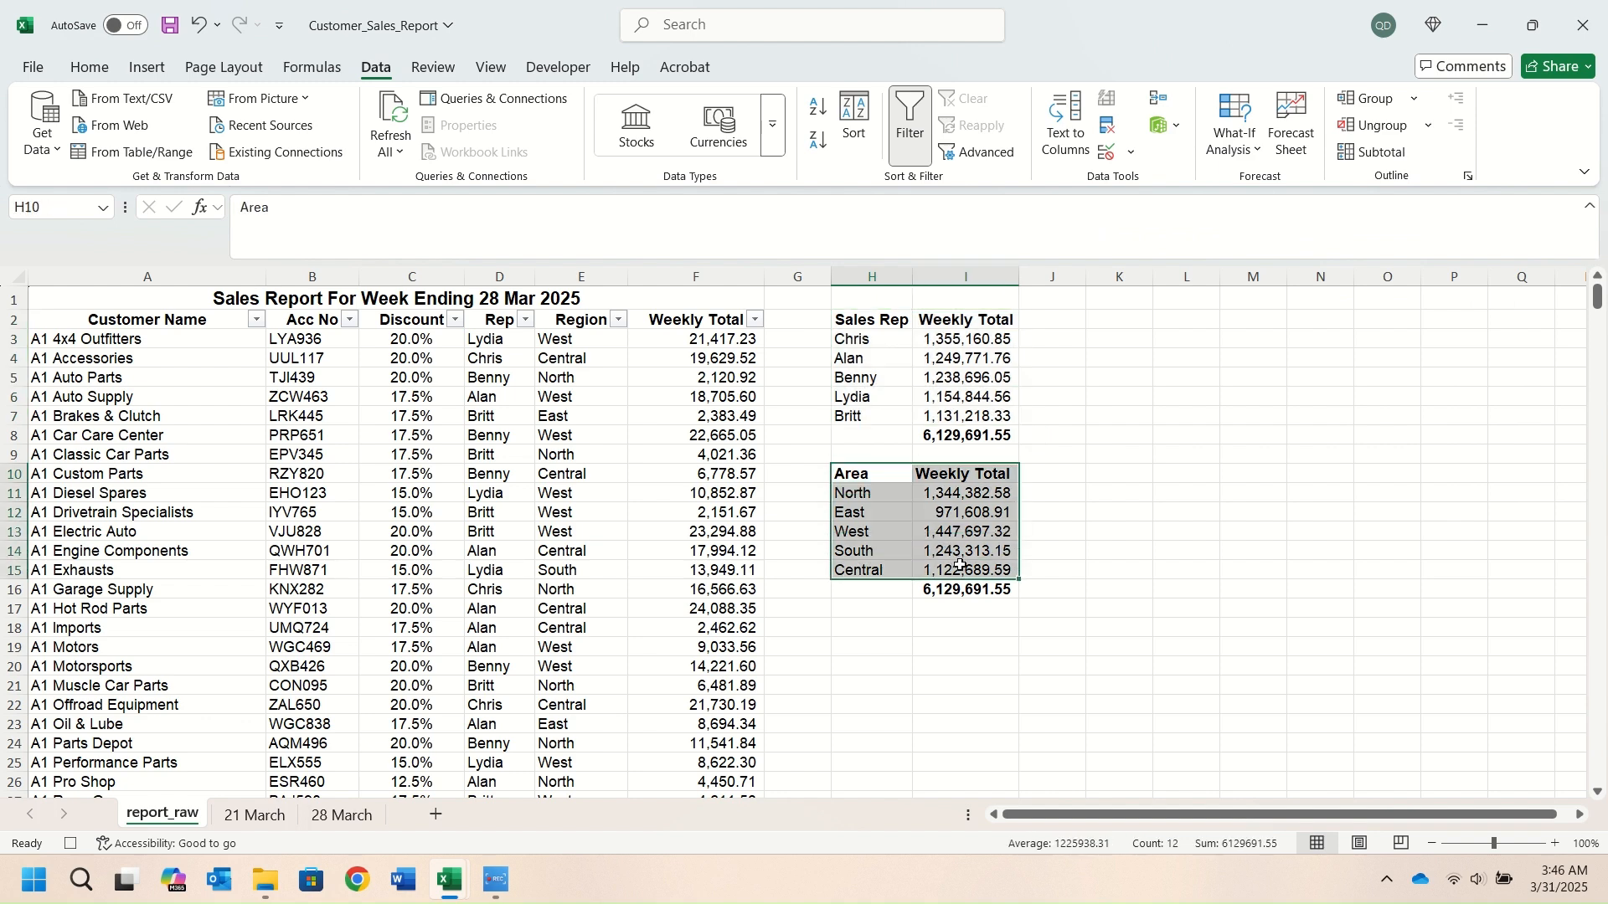
pyautogui.click(854, 117)
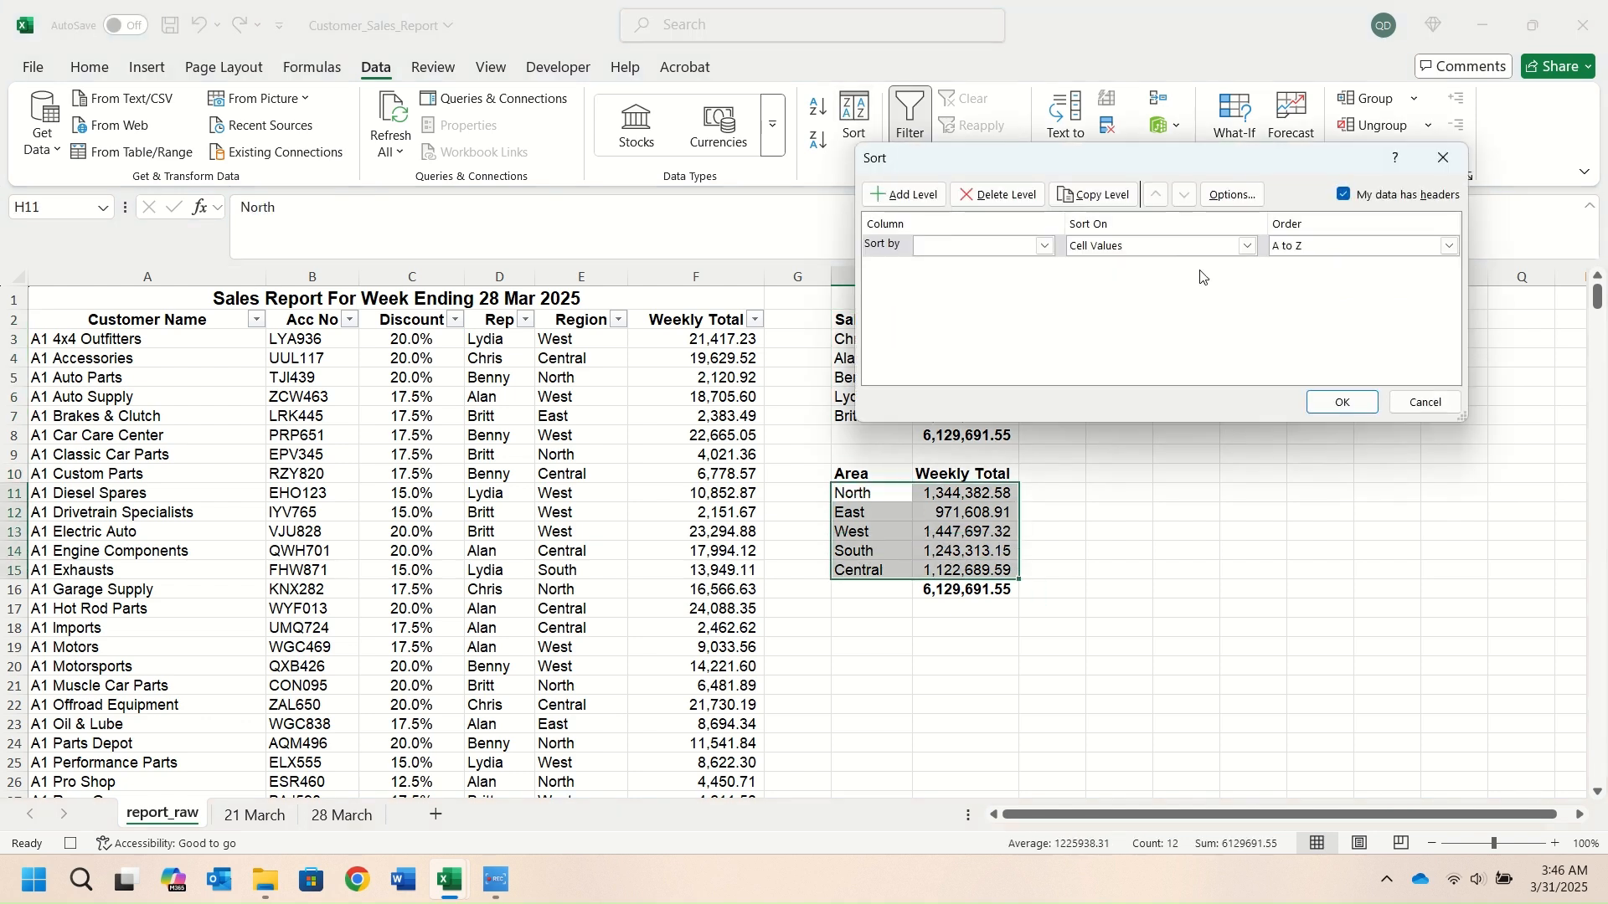
pyautogui.click(1033, 252)
pyautogui.click(1004, 279)
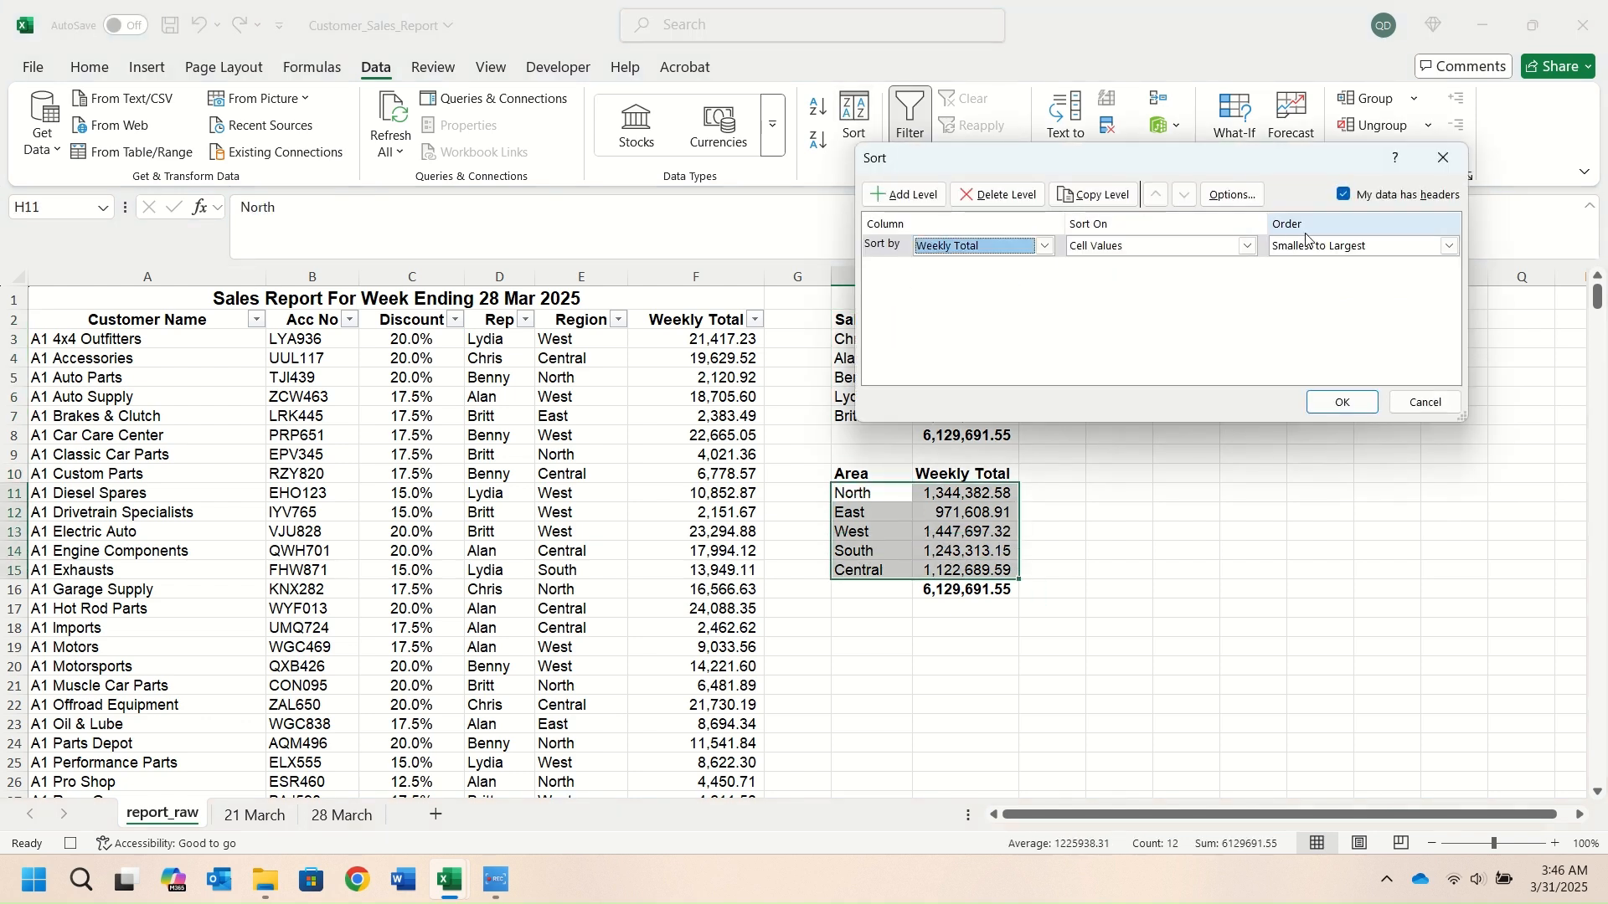
pyautogui.click(1450, 246)
pyautogui.click(1317, 280)
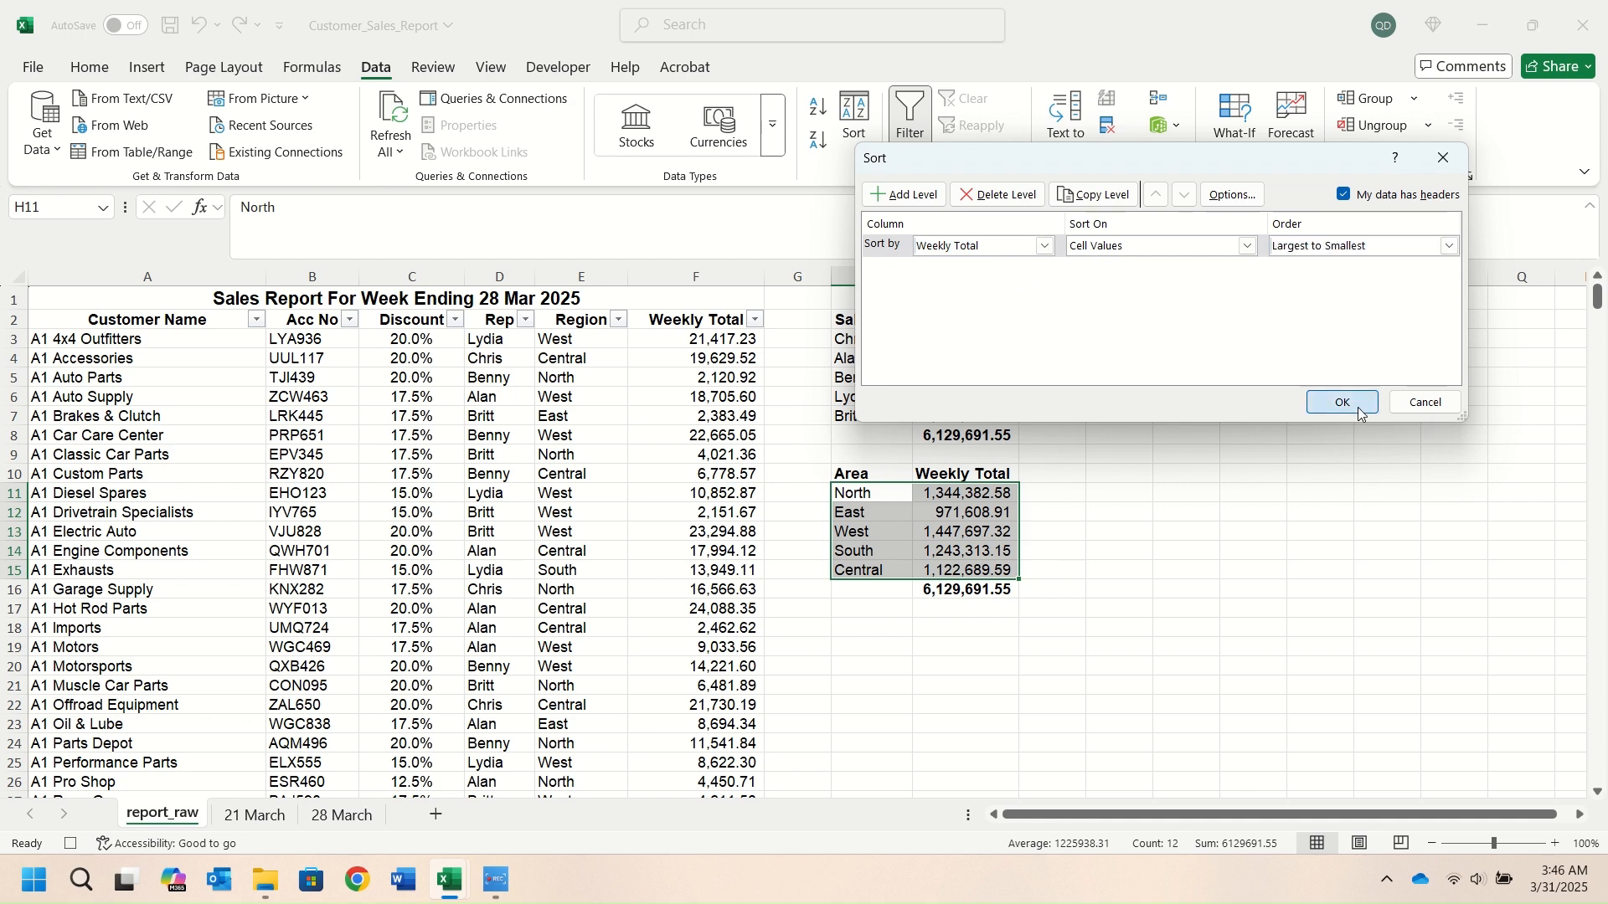
pyautogui.click(1354, 404)
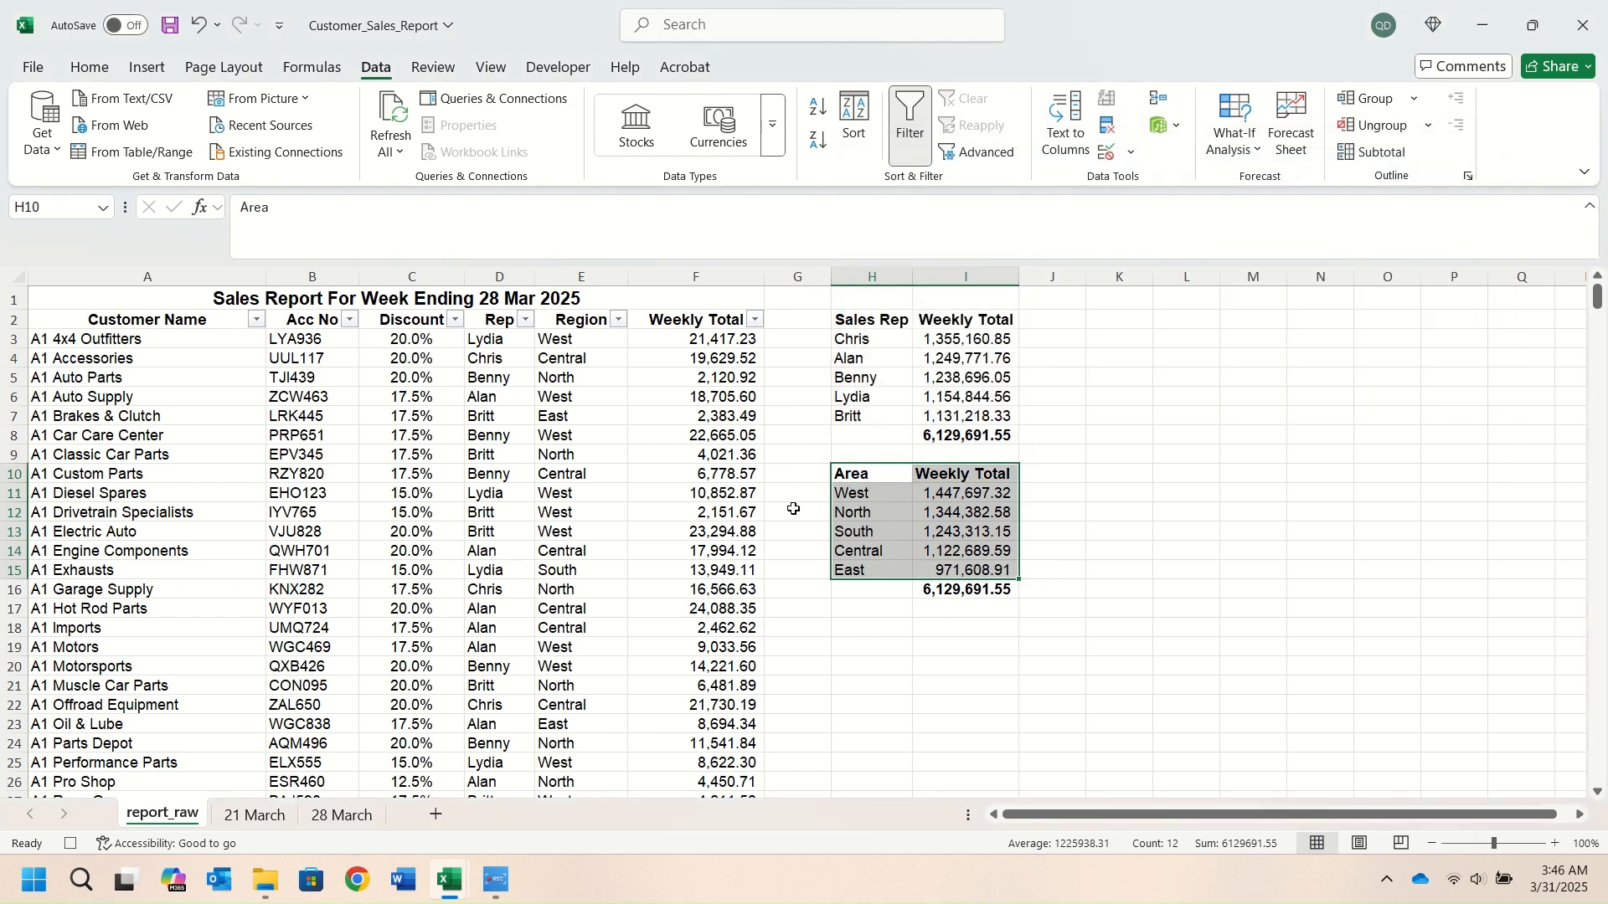
# Select the title cell A1 and compare the finished report with the 21 March sheet
pyautogui.click(217, 302)
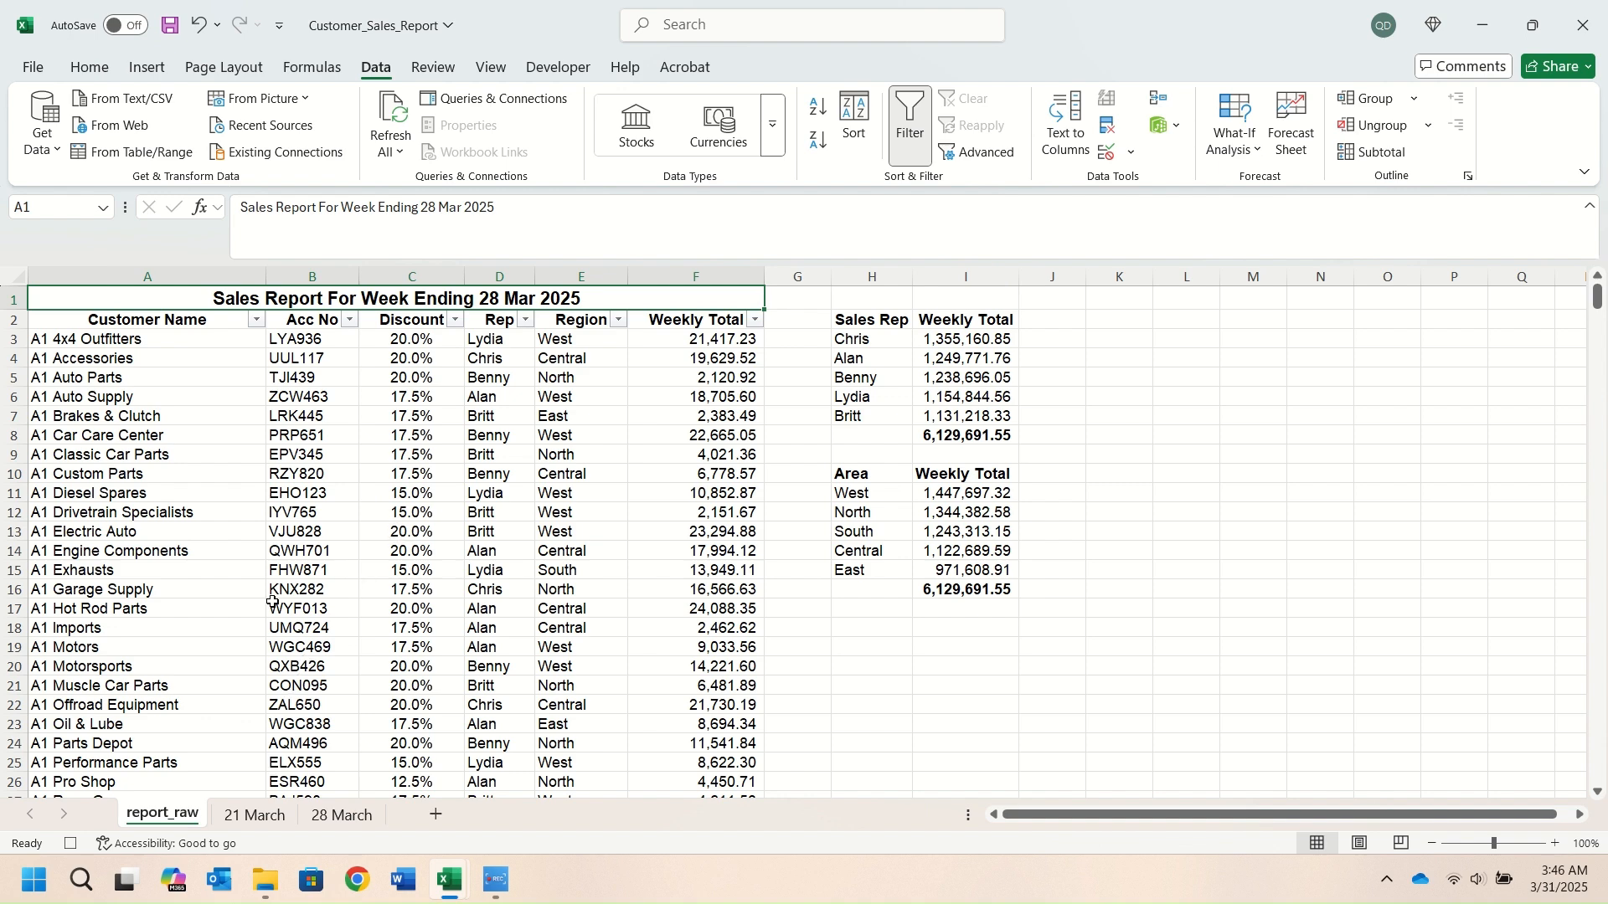
pyautogui.click(256, 825)
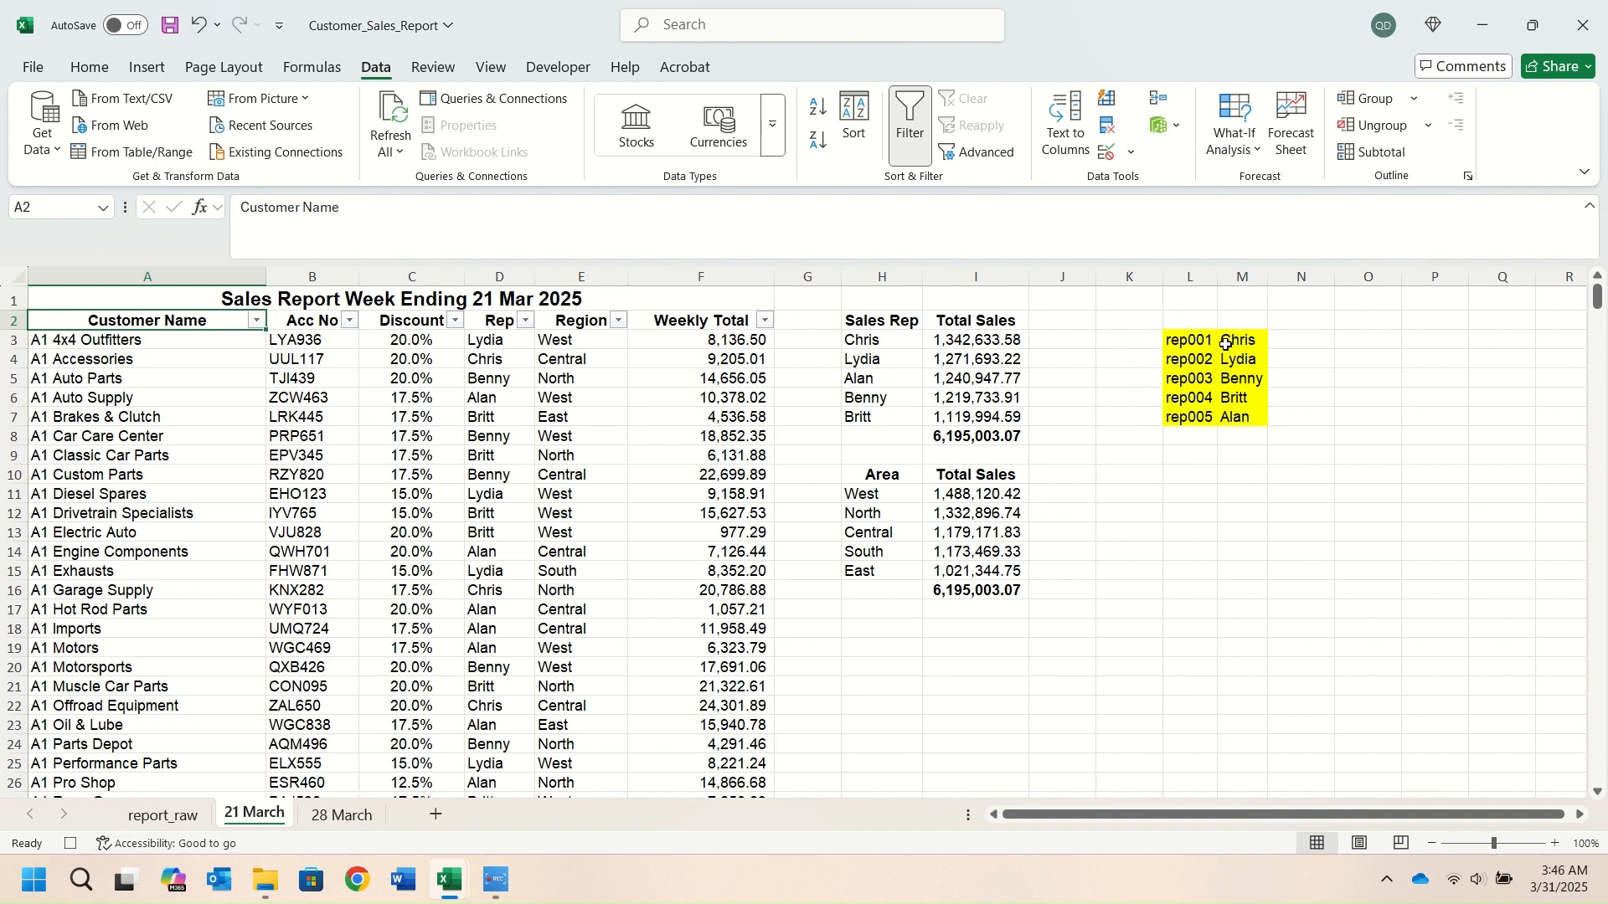
pyautogui.click(144, 816)
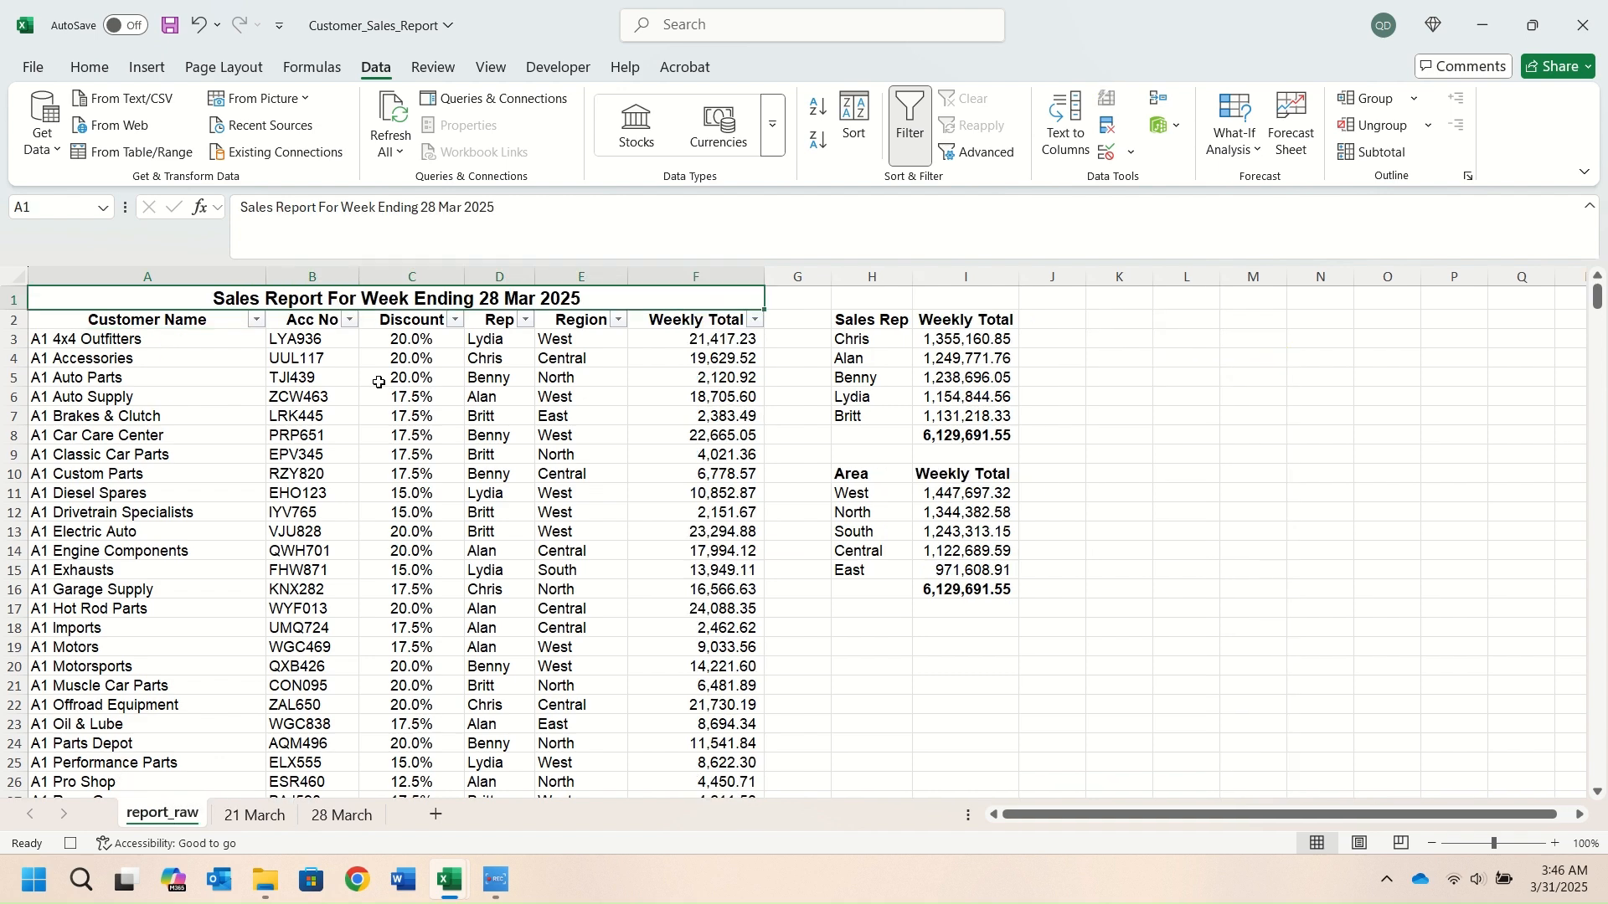
# Stop recording the macro and look it up in the list of available macros without running it
pyautogui.click(572, 76)
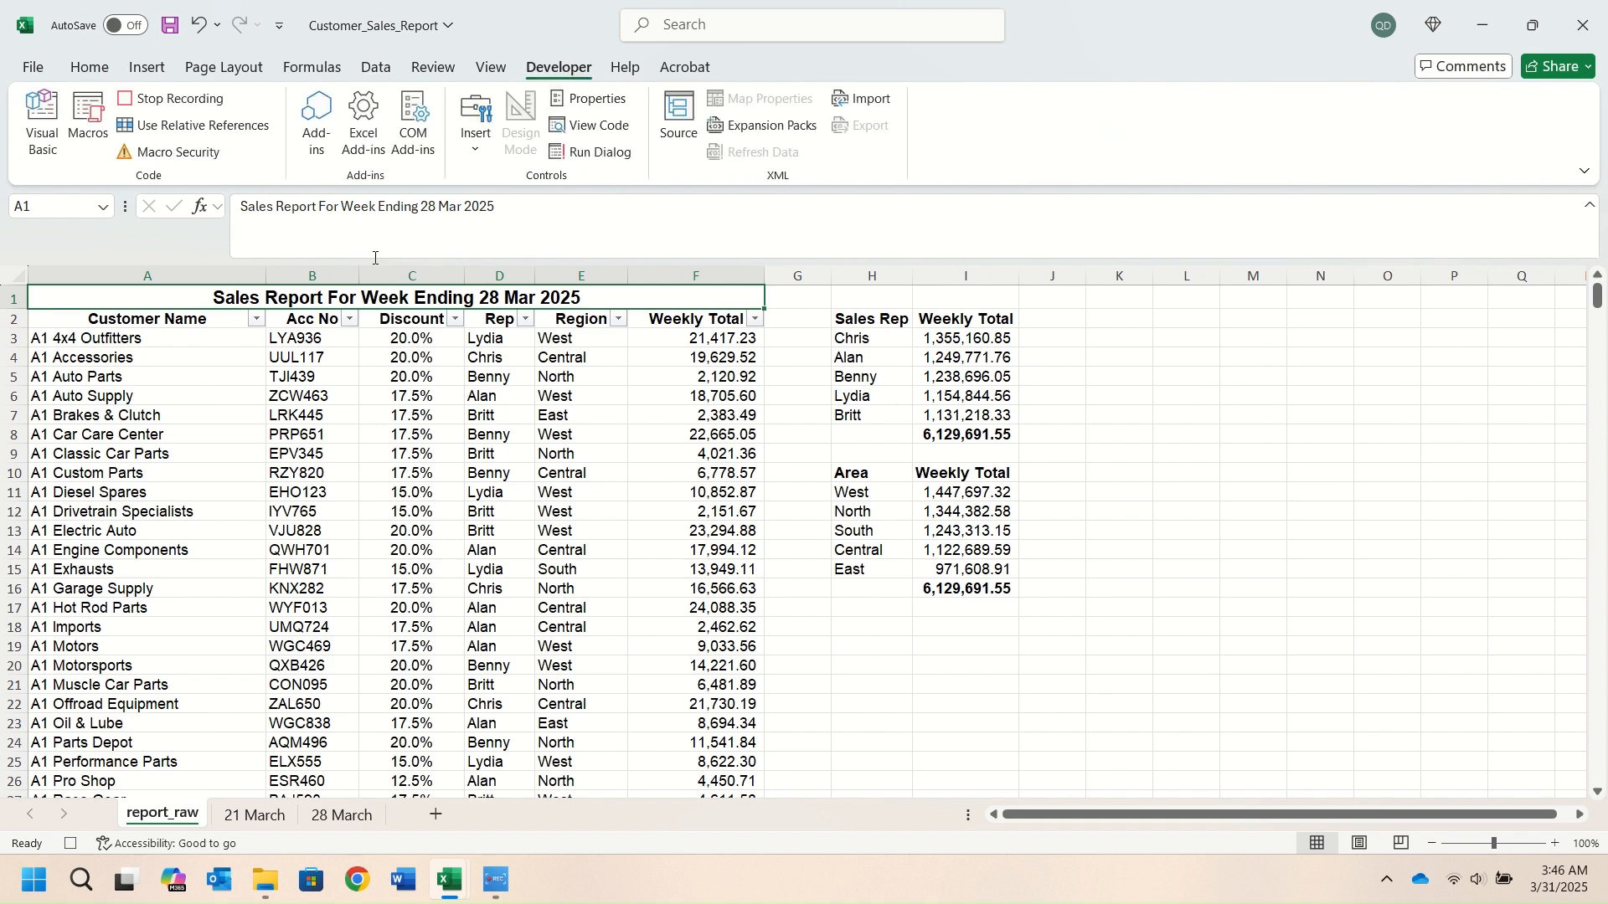
pyautogui.click(168, 102)
pyautogui.click(85, 112)
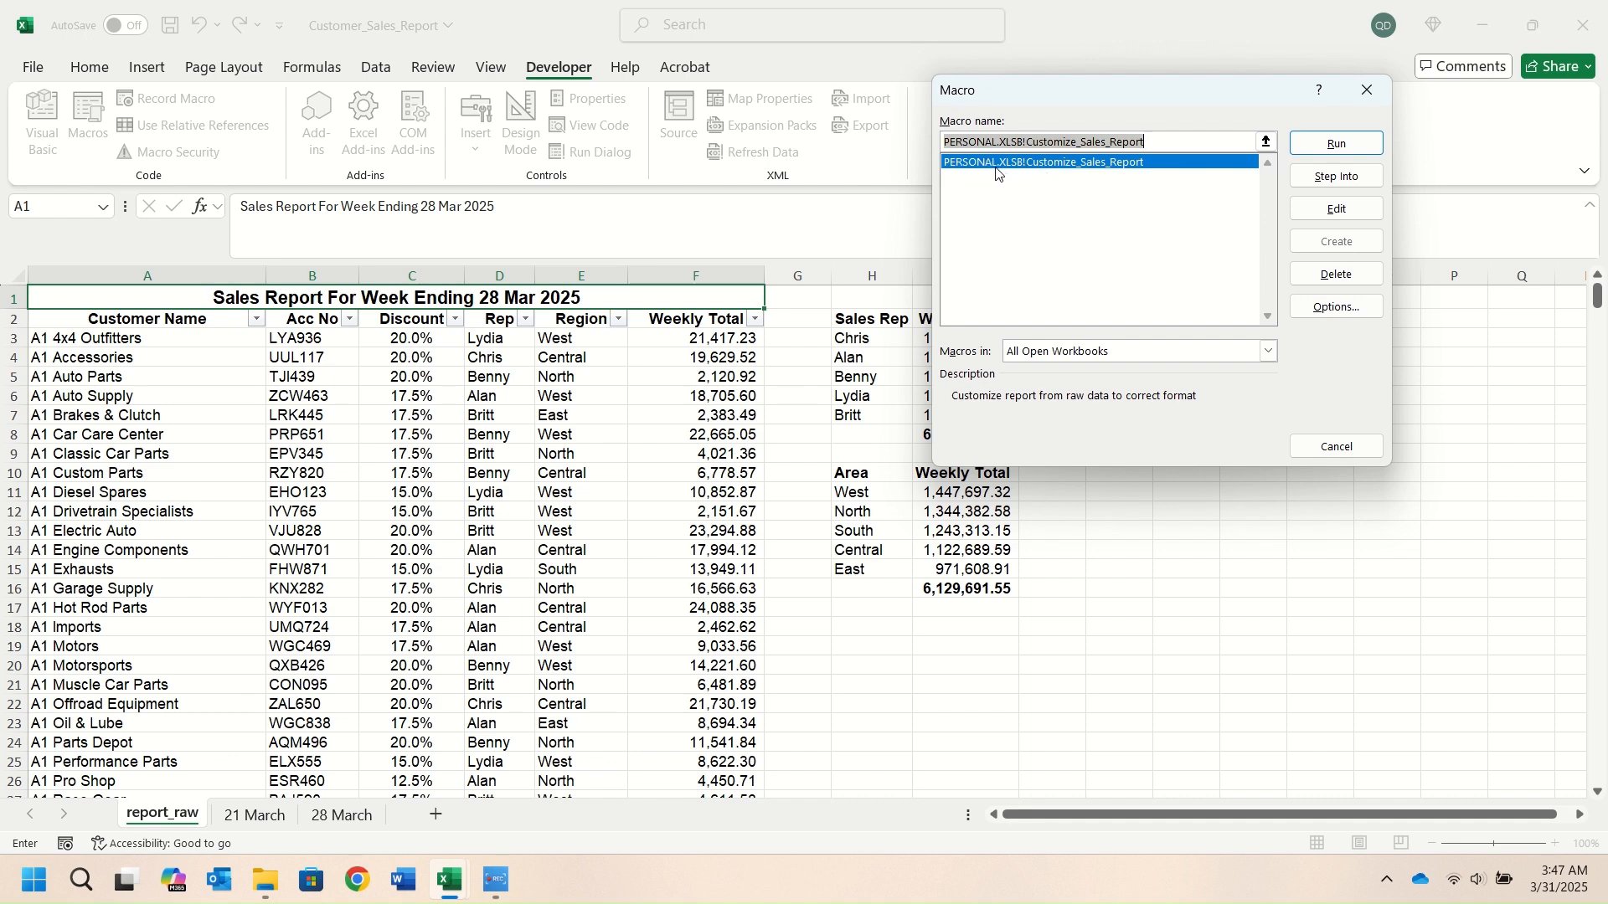
pyautogui.click(1328, 449)
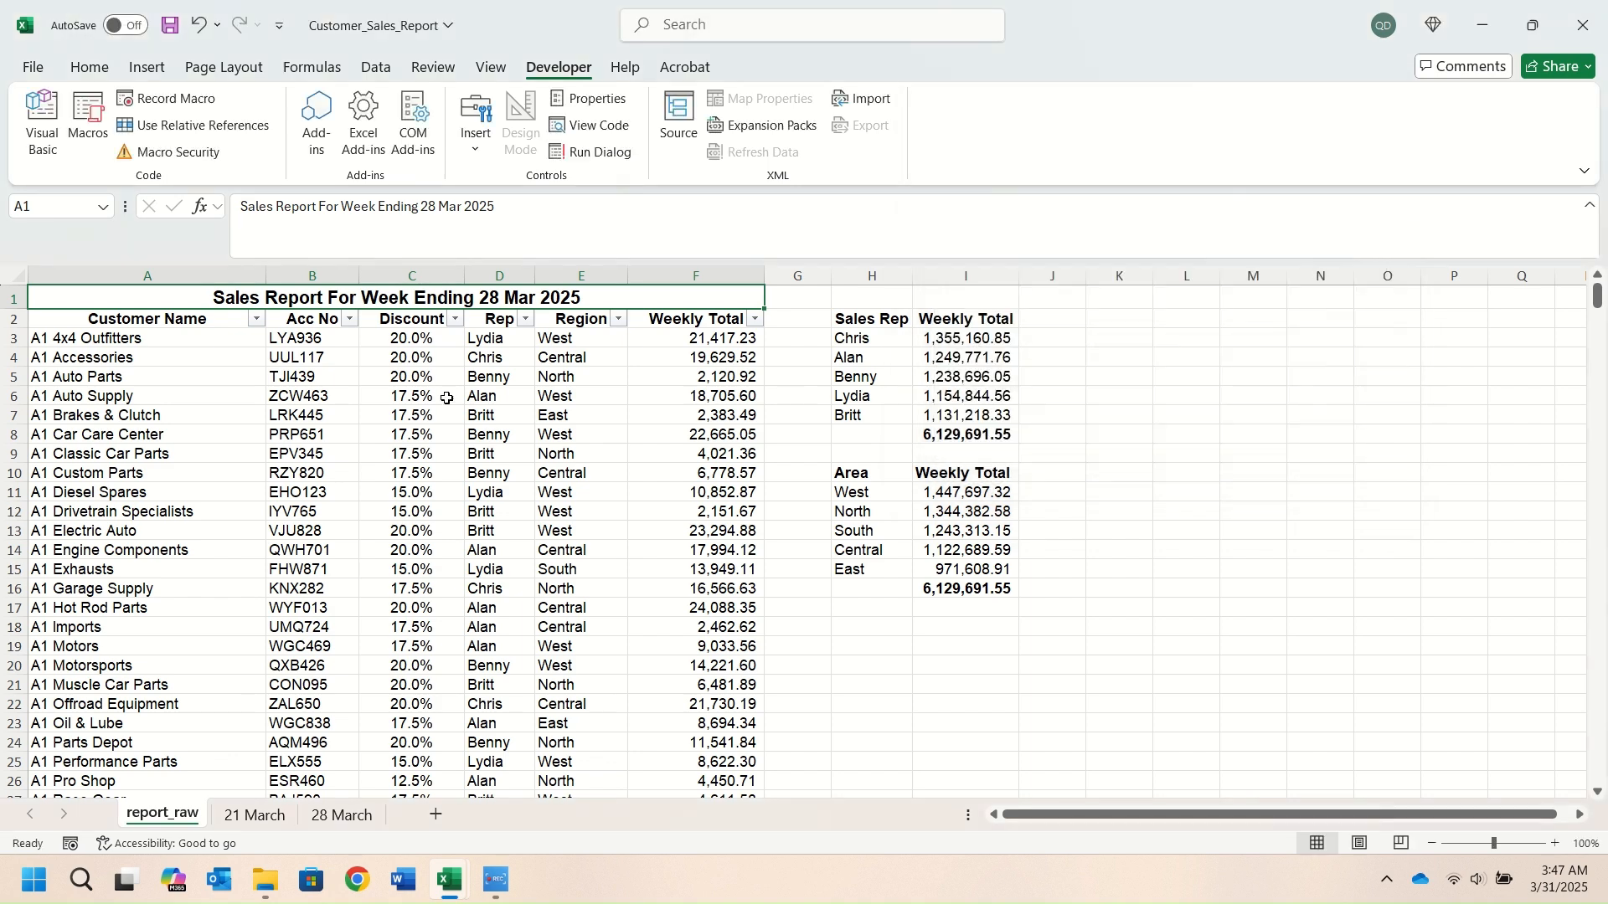
# Check the title's font size on the 21 March sheet and set the report_raw title in A1 to size 14 to match
pyautogui.click(253, 822)
pyautogui.click(521, 304)
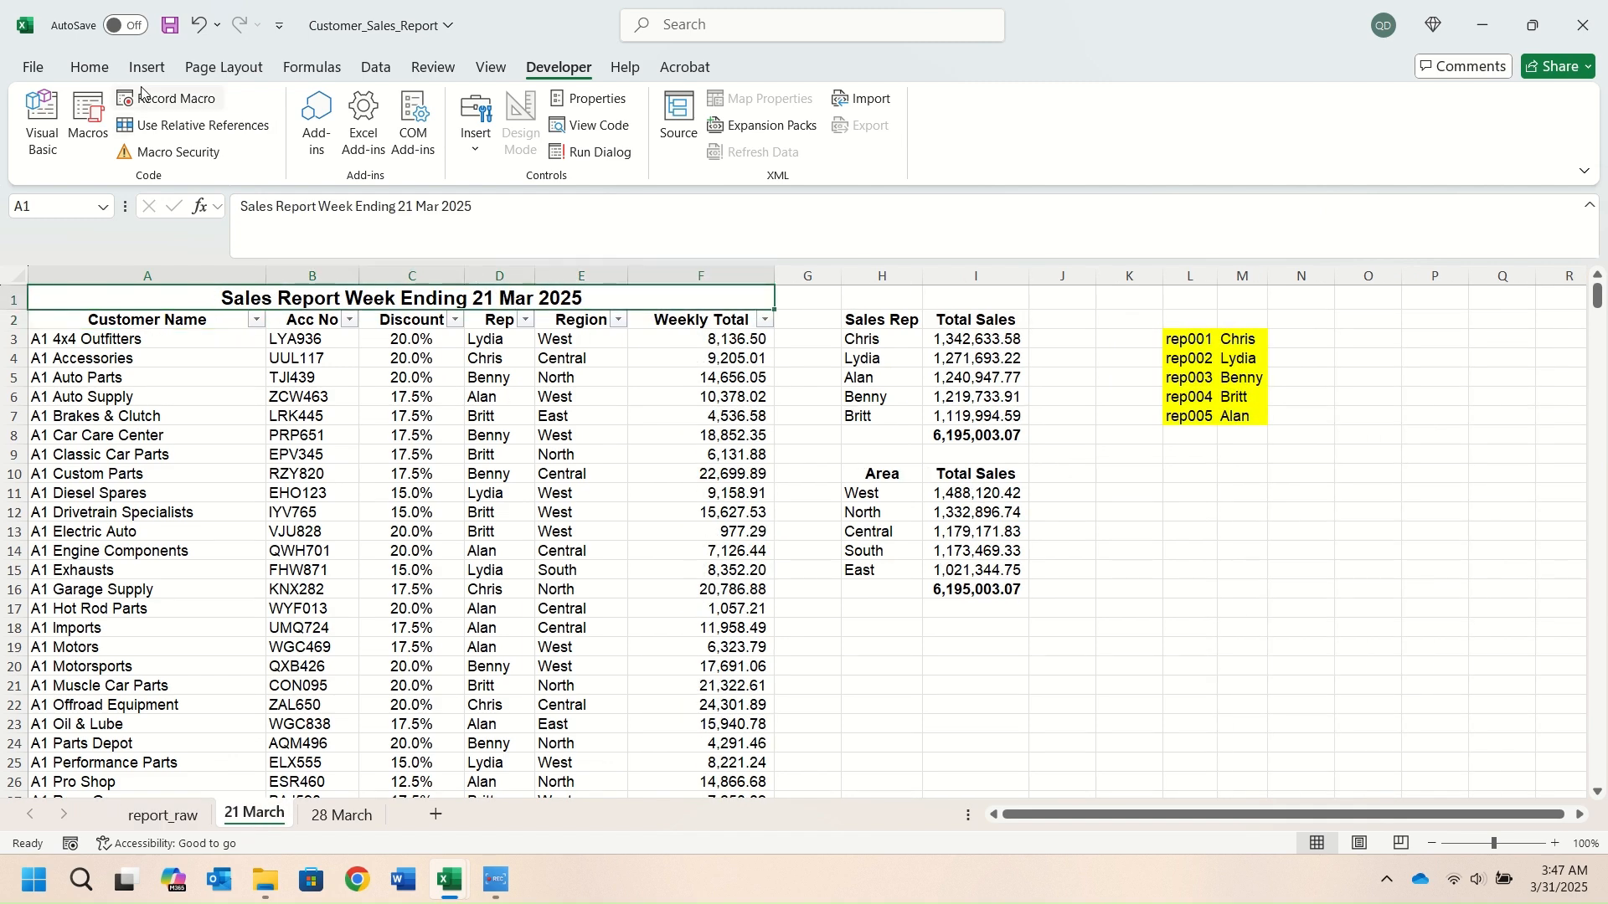
pyautogui.click(89, 67)
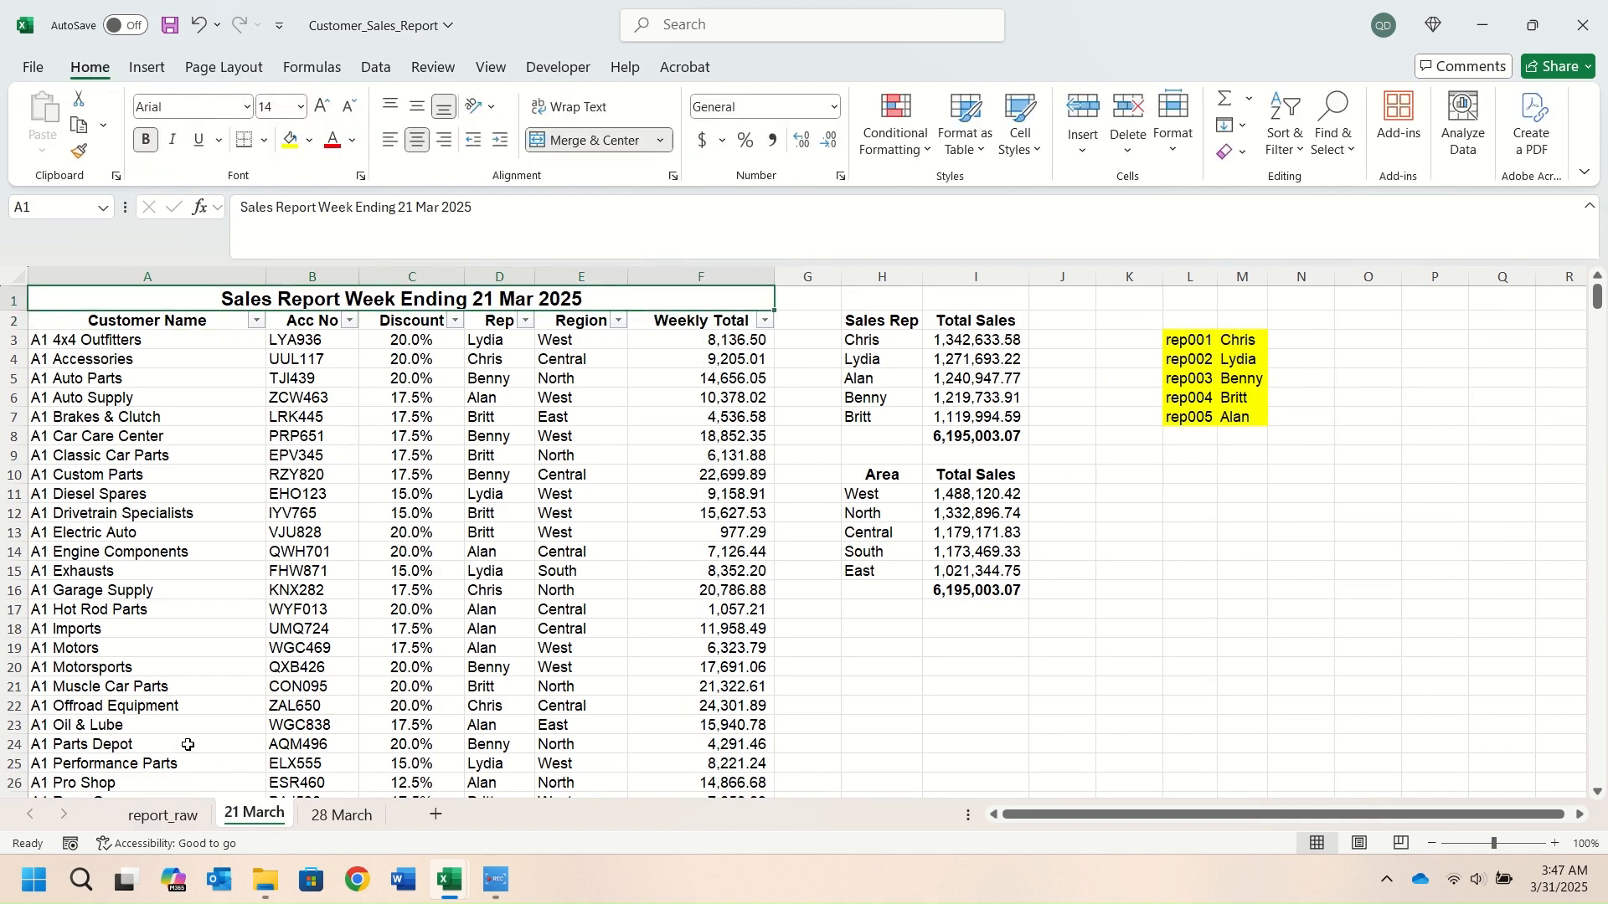
pyautogui.click(164, 814)
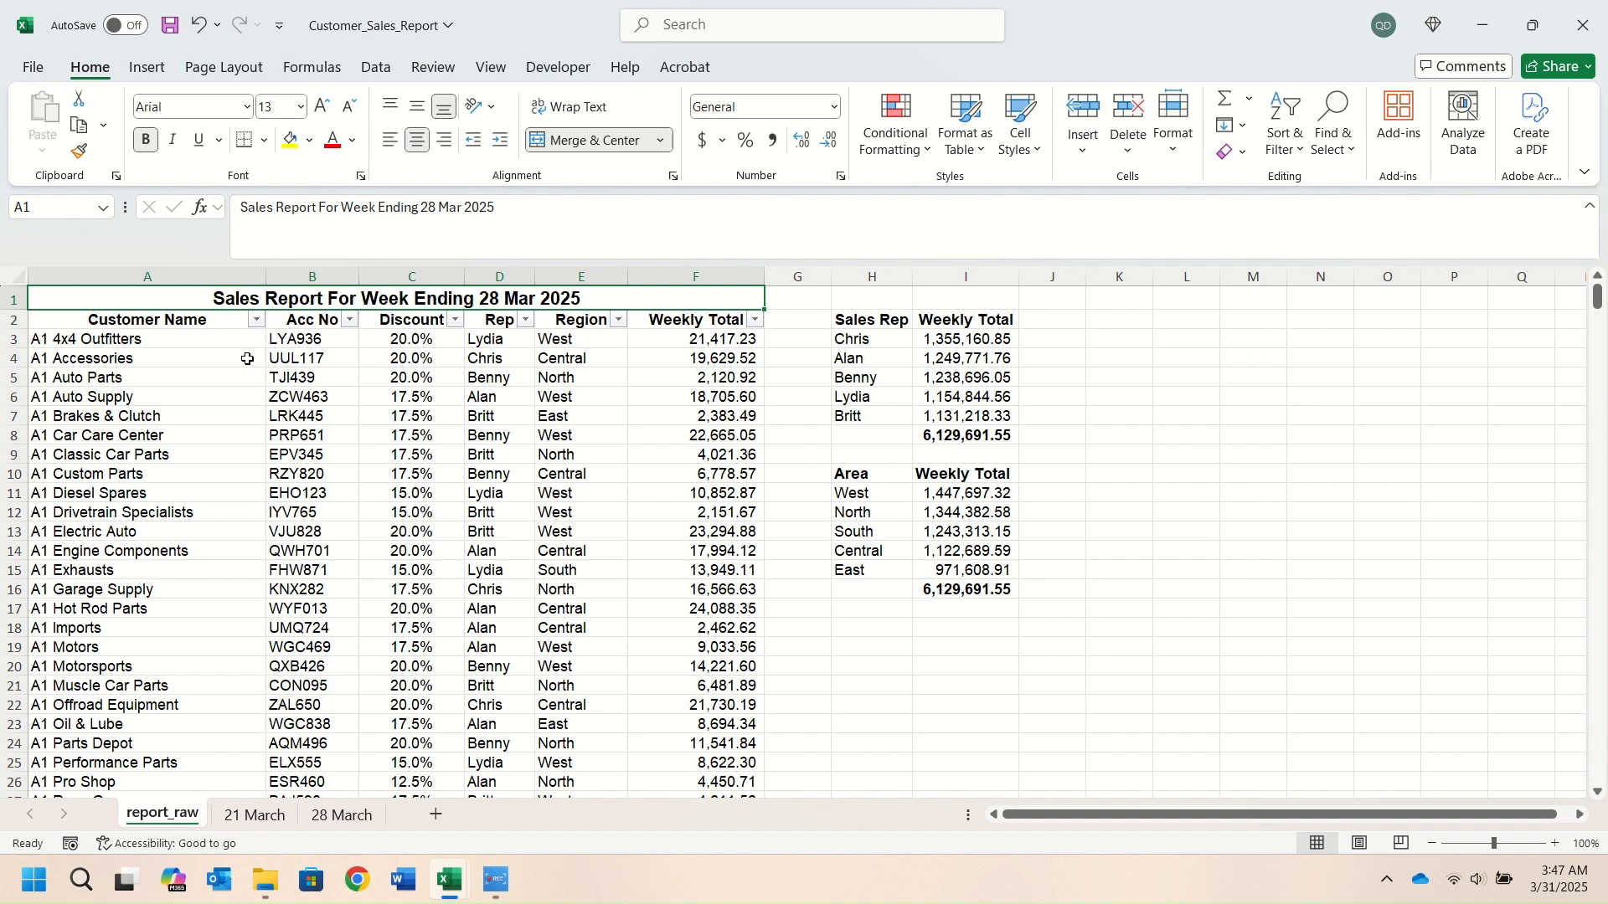
pyautogui.click(320, 105)
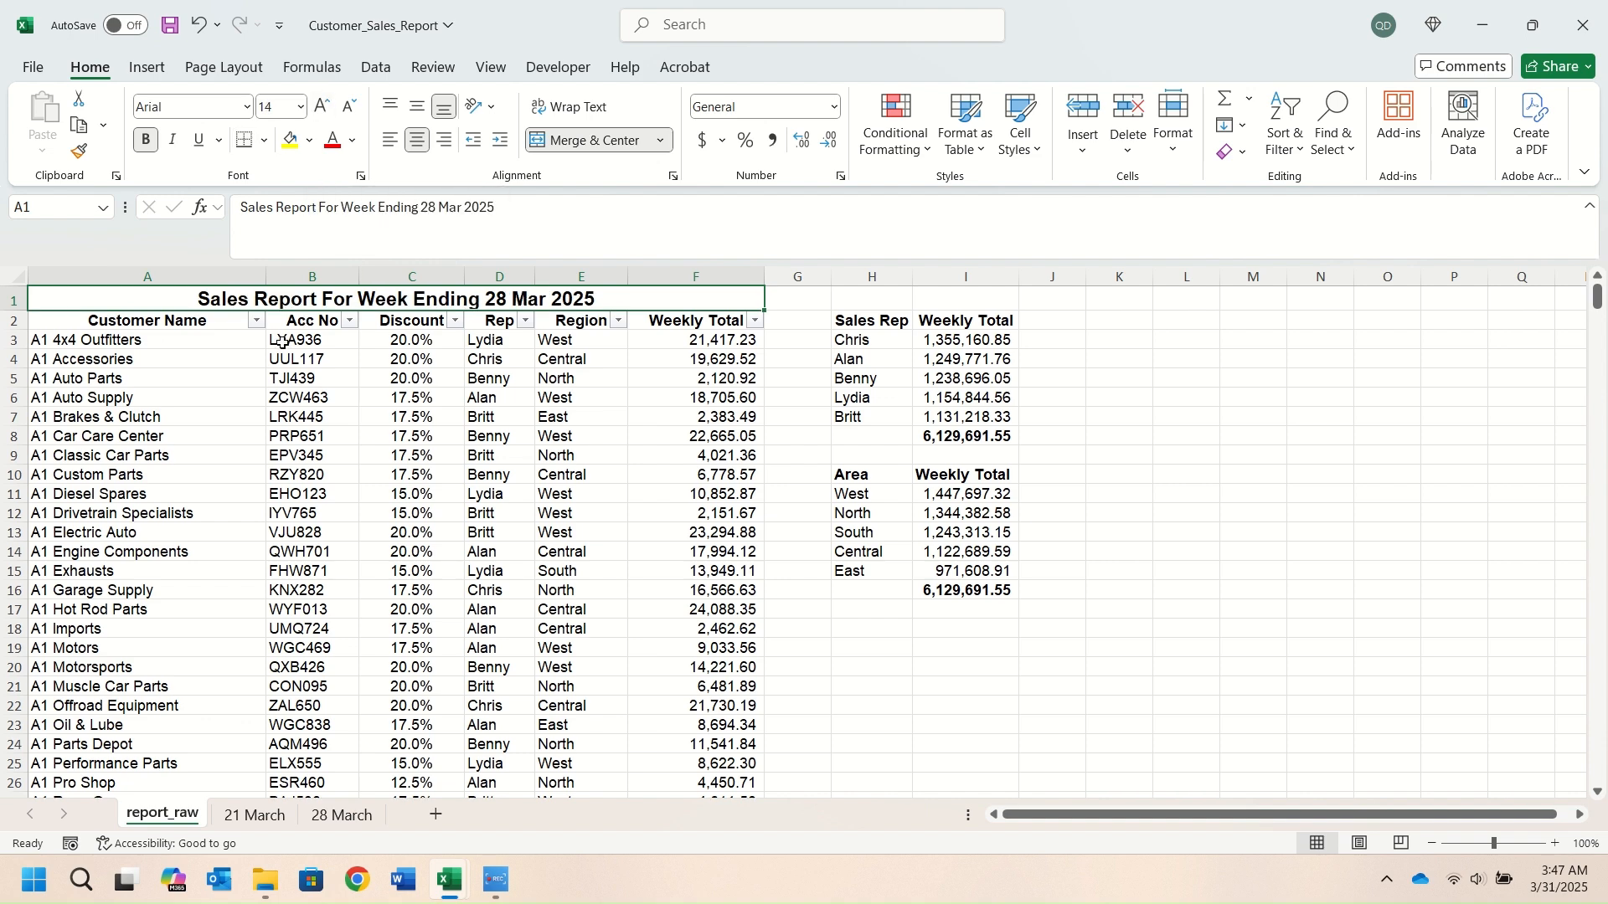
pyautogui.click(187, 335)
pyautogui.click(248, 294)
# Preview the PERSONAL workbook among the open Excel windows and return to Customer_Sales_Report
pyautogui.click(560, 73)
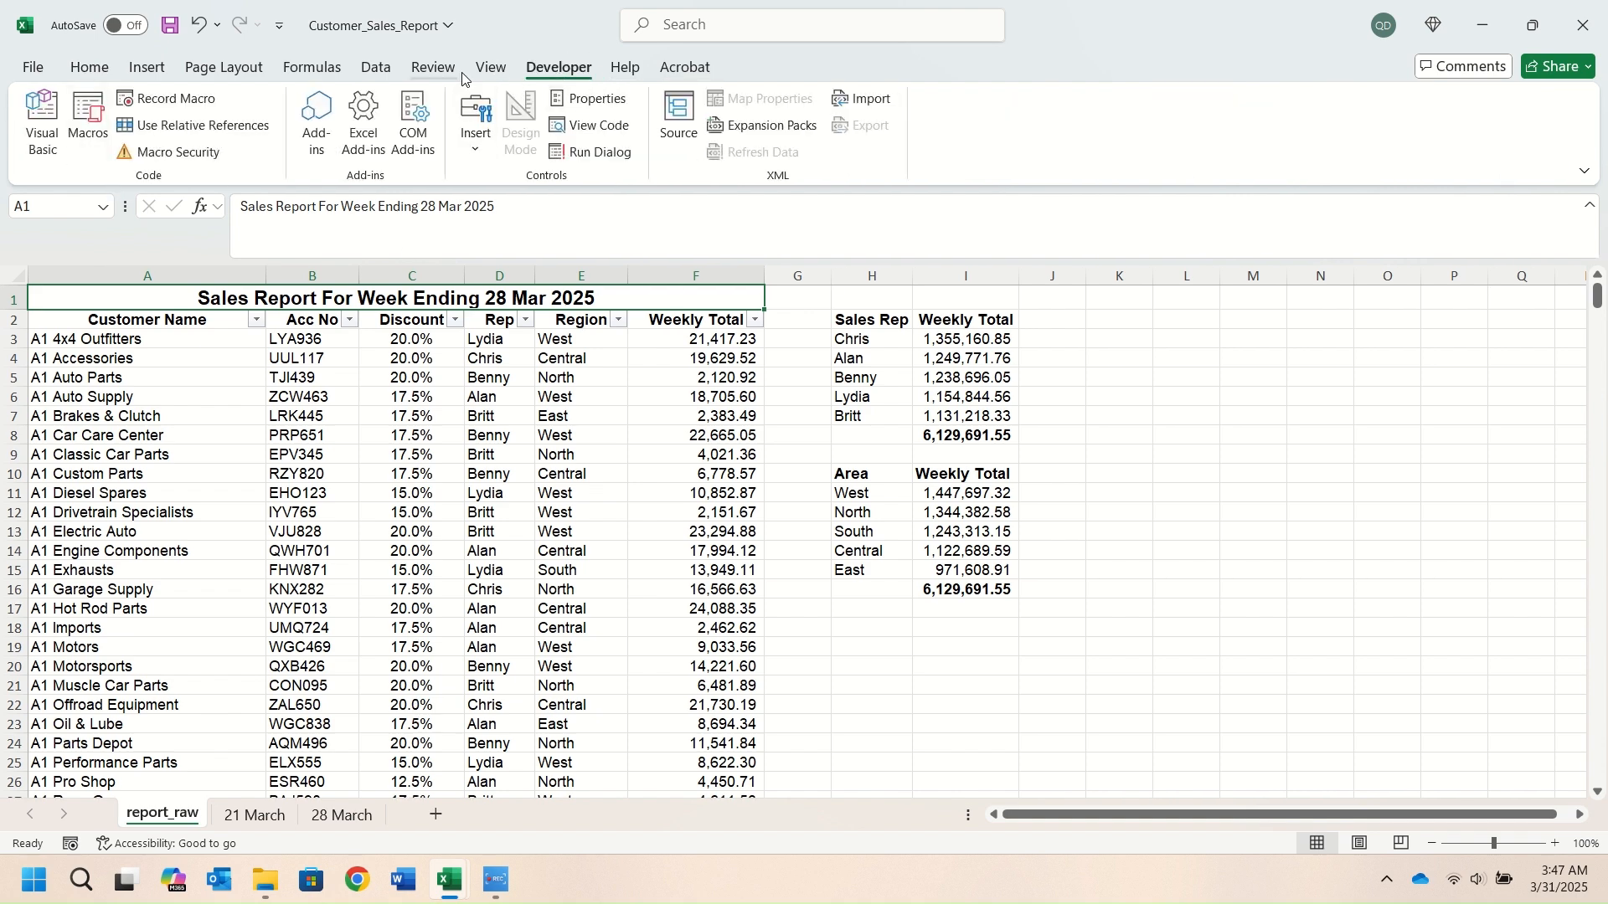
pyautogui.click(490, 71)
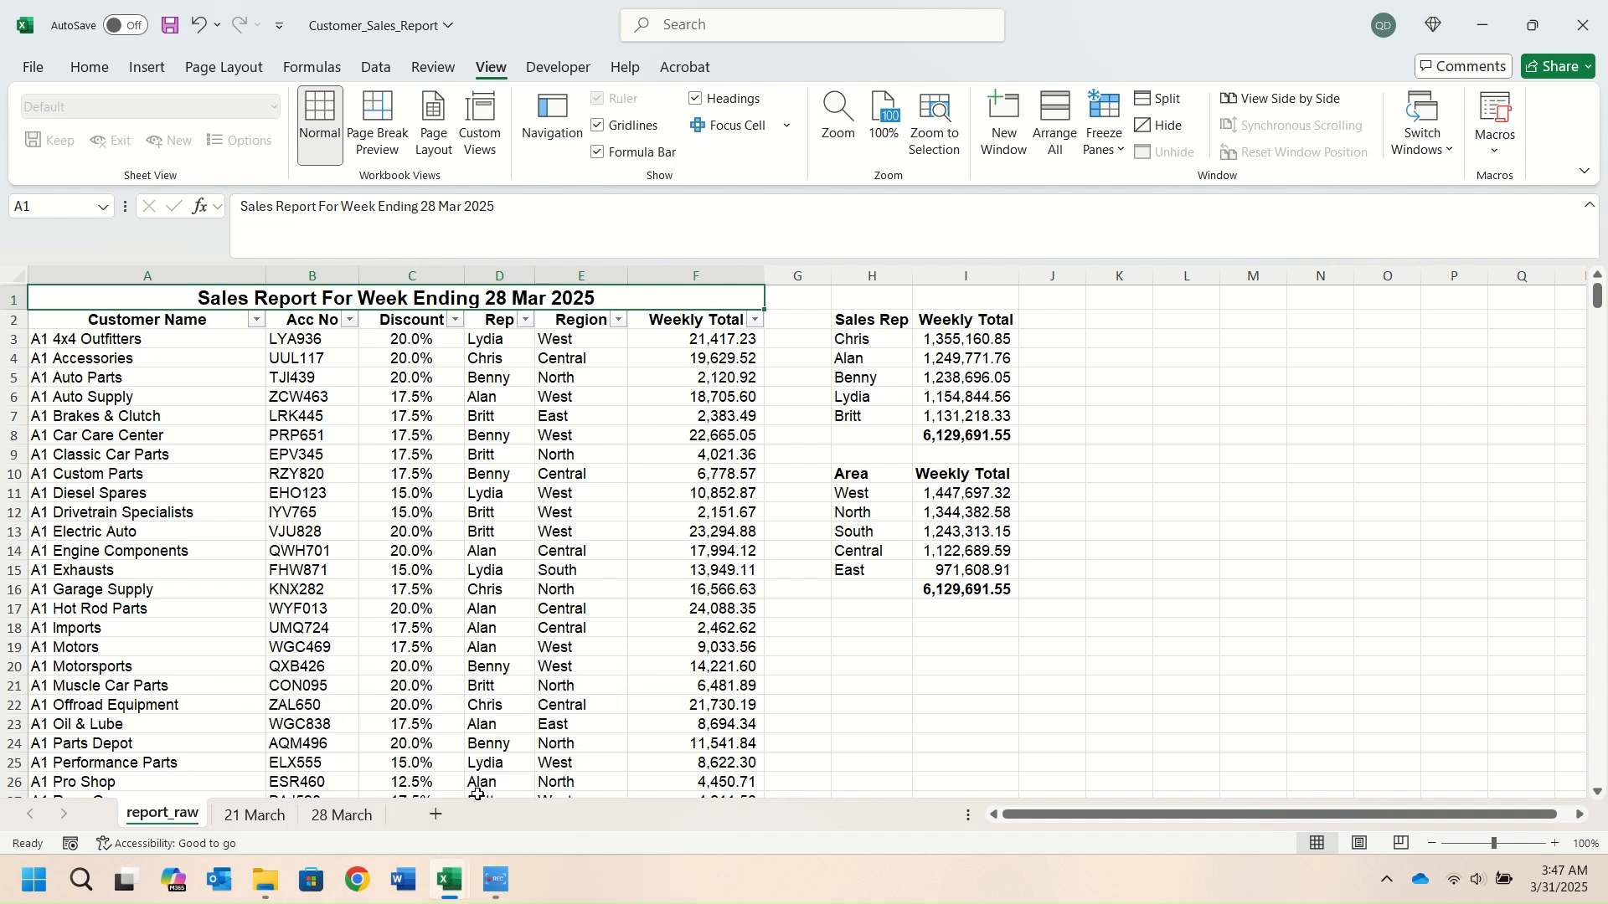
pyautogui.moveTo(459, 888)
pyautogui.moveTo(373, 811)
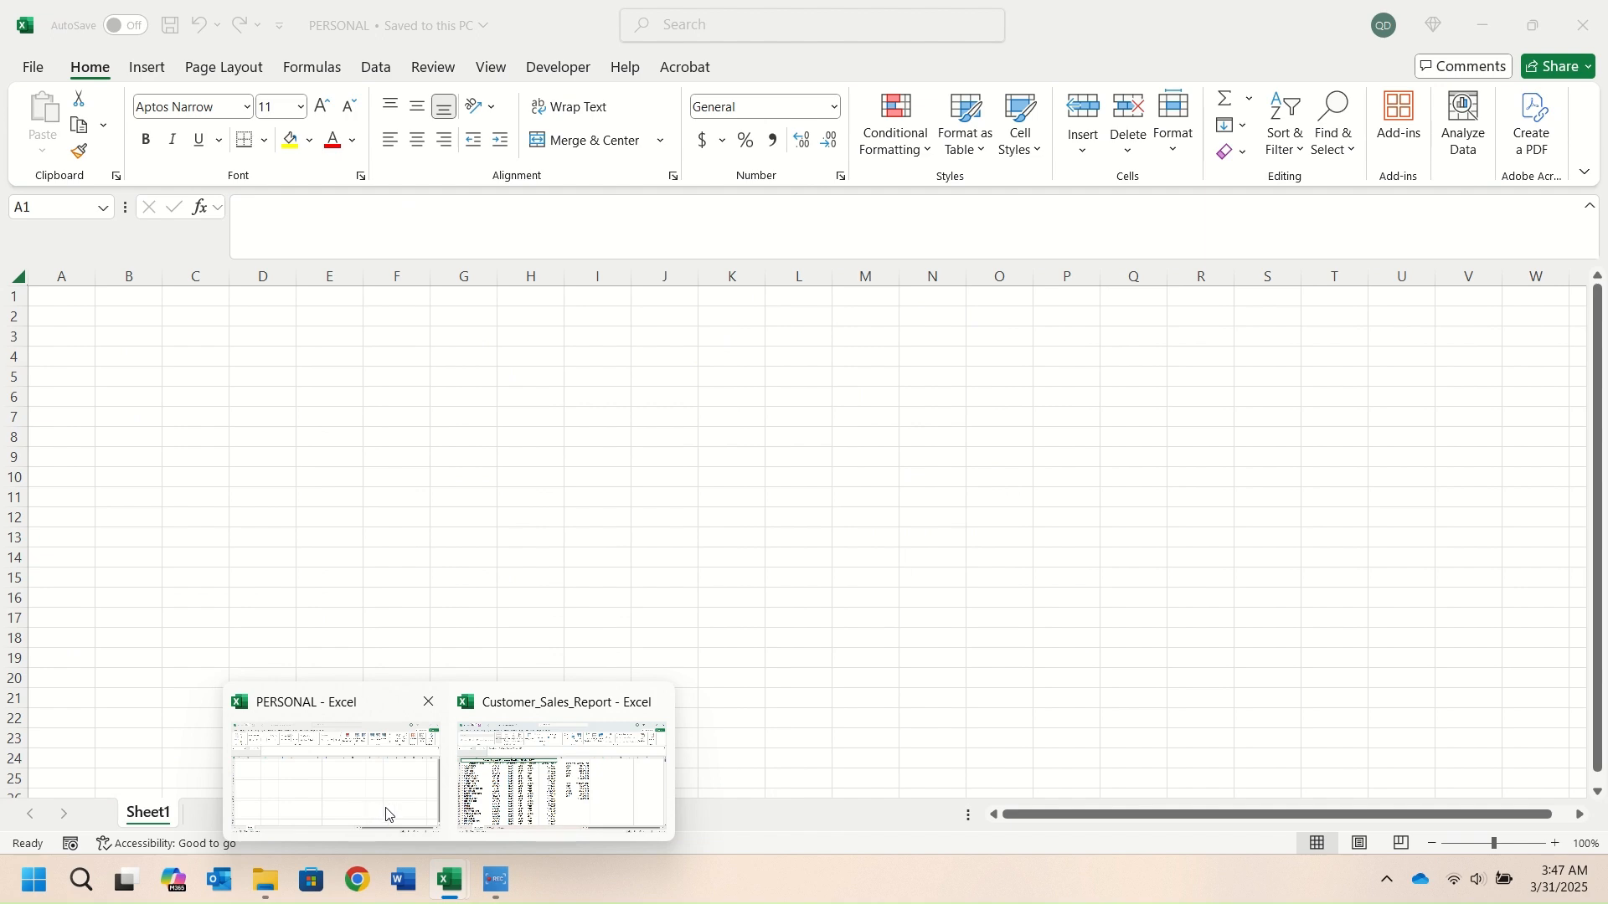
pyautogui.click(553, 783)
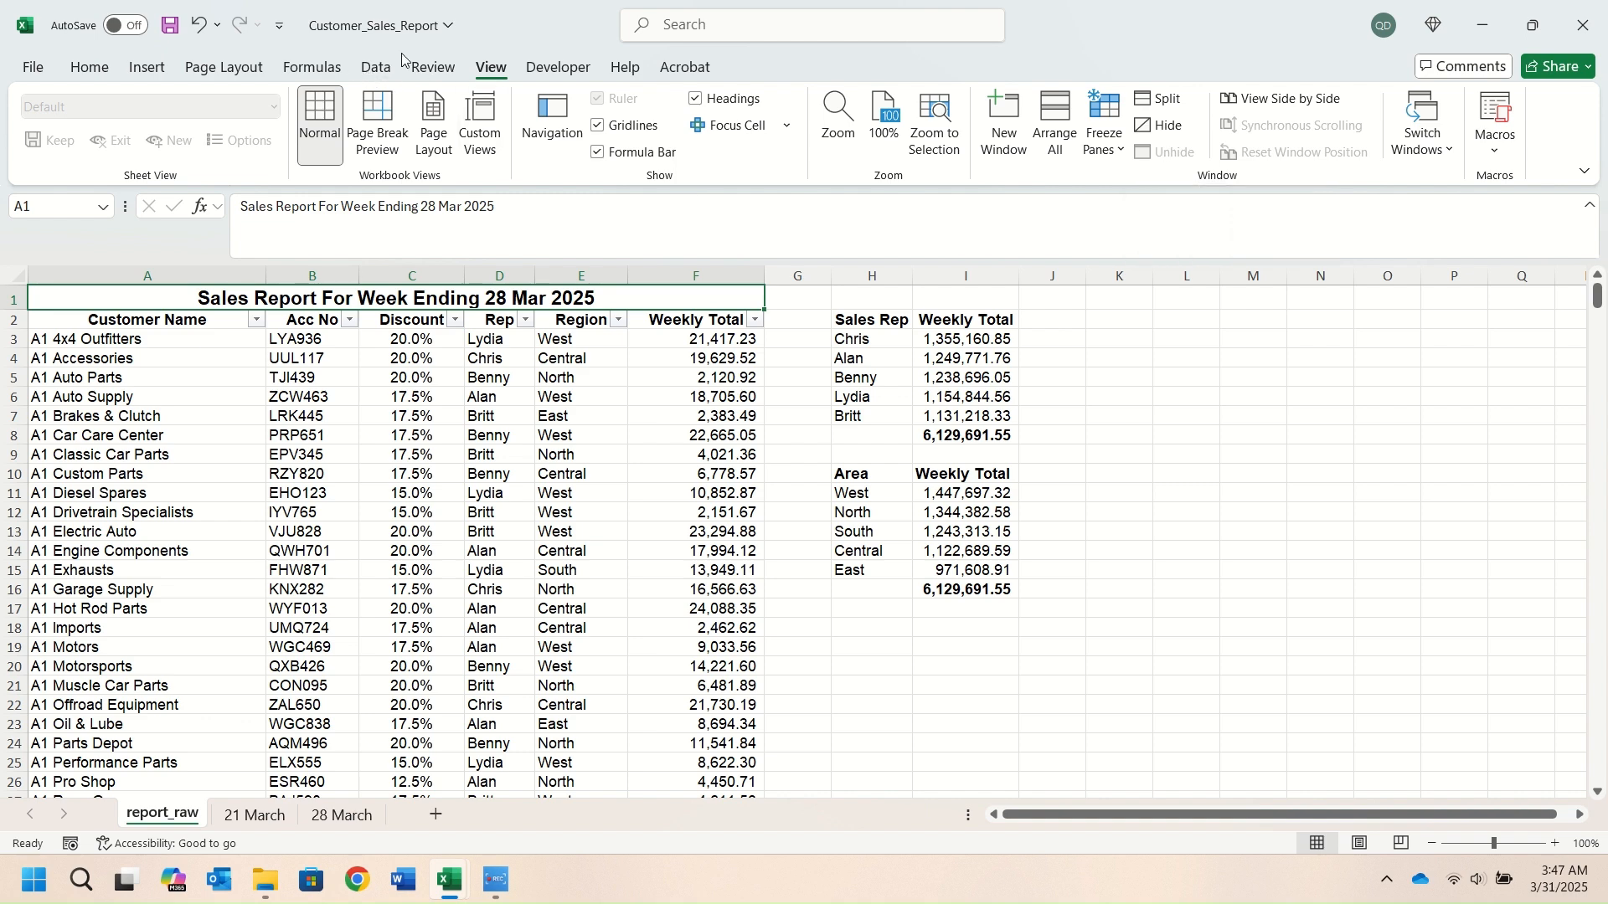
# Open the Customize_Sales_Report macro from PERSONAL.XLSB for editing and look through its recorded code
pyautogui.click(559, 67)
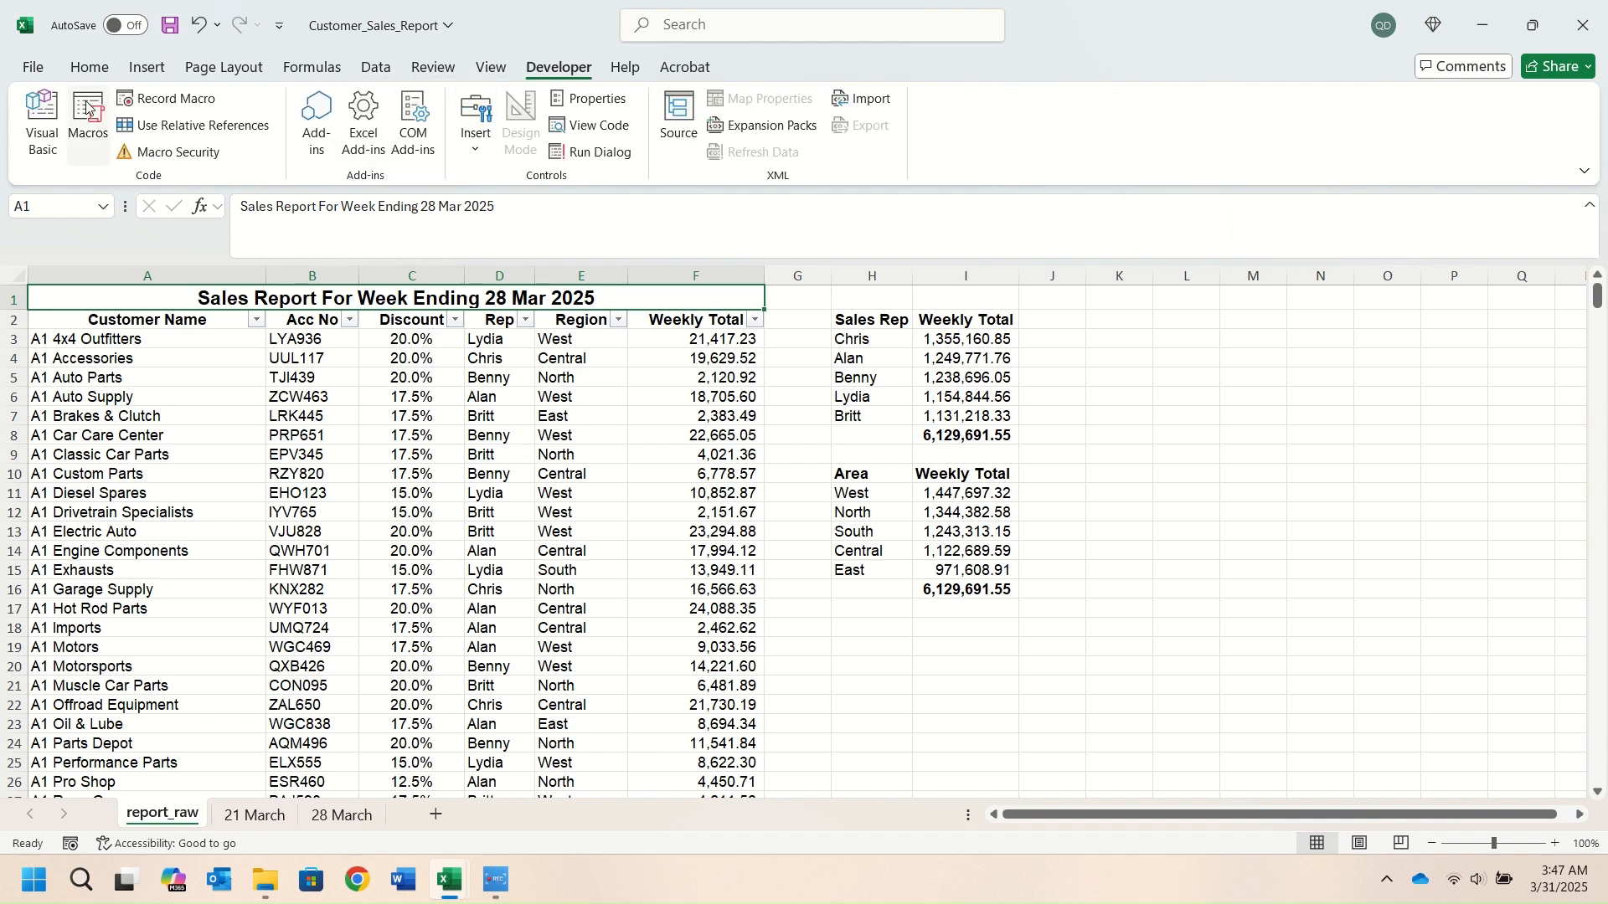
pyautogui.click(110, 127)
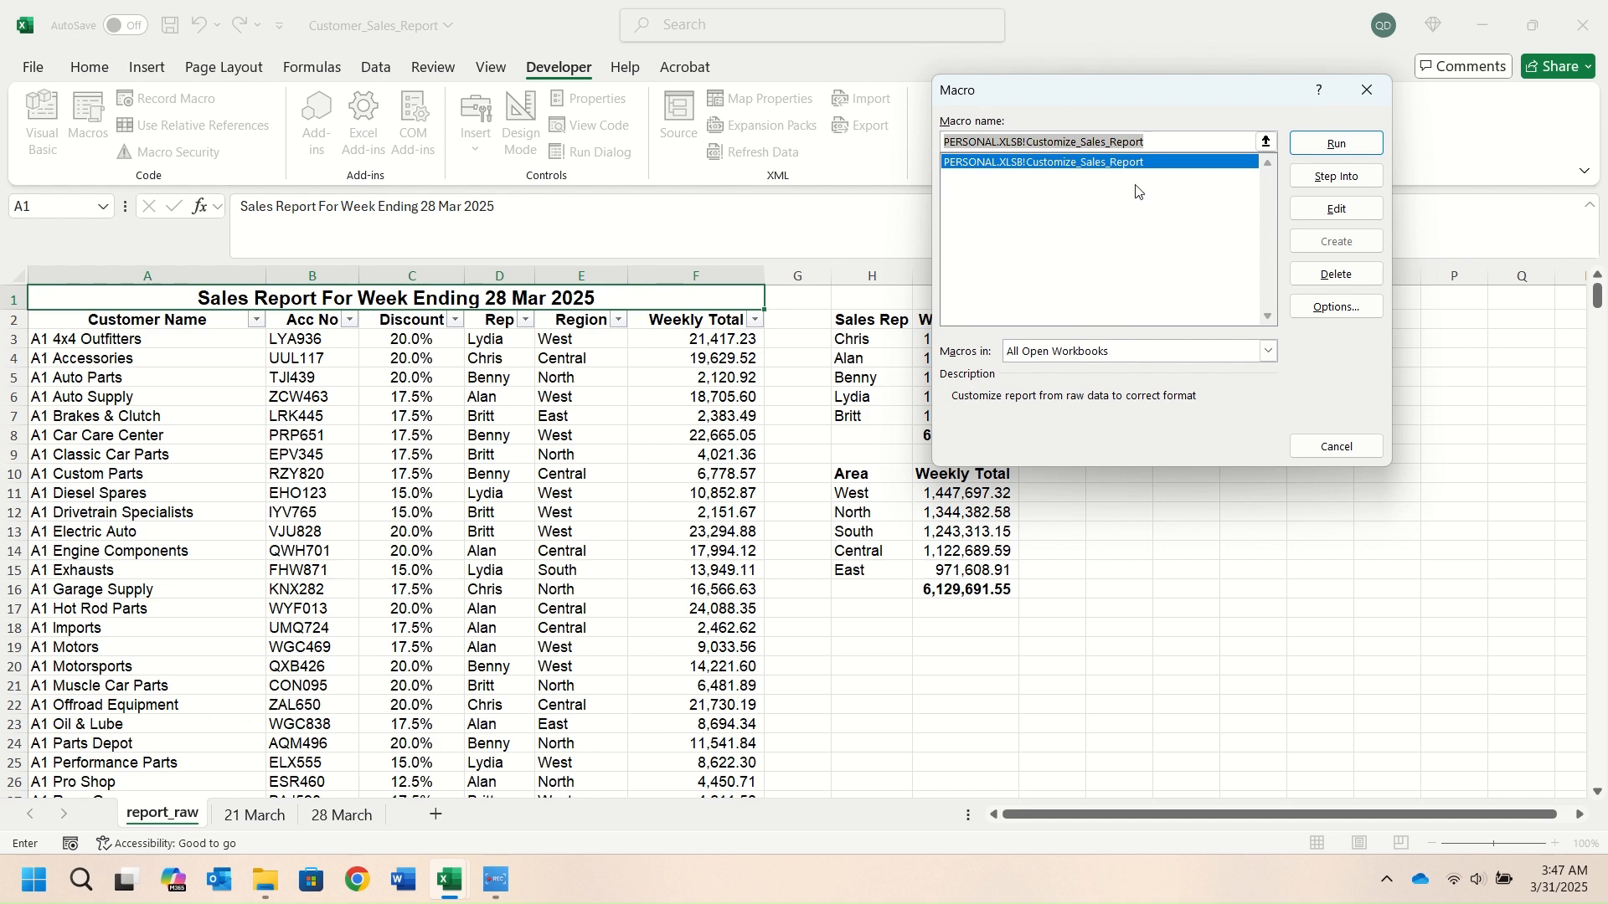
pyautogui.click(1336, 209)
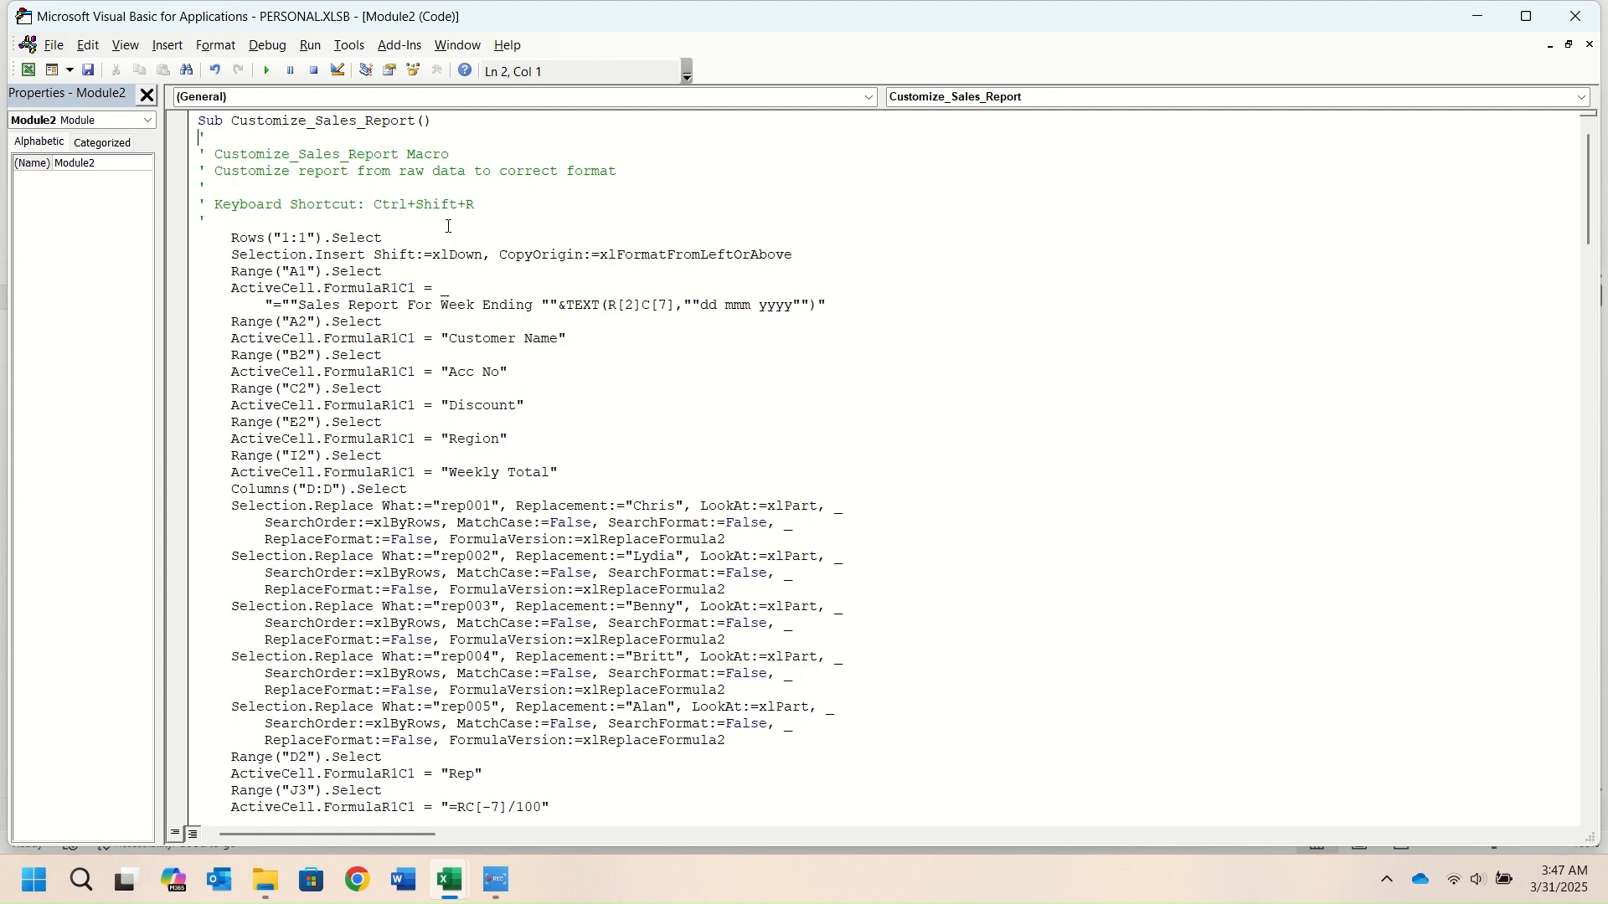
pyautogui.scroll(-13, 448, 226)
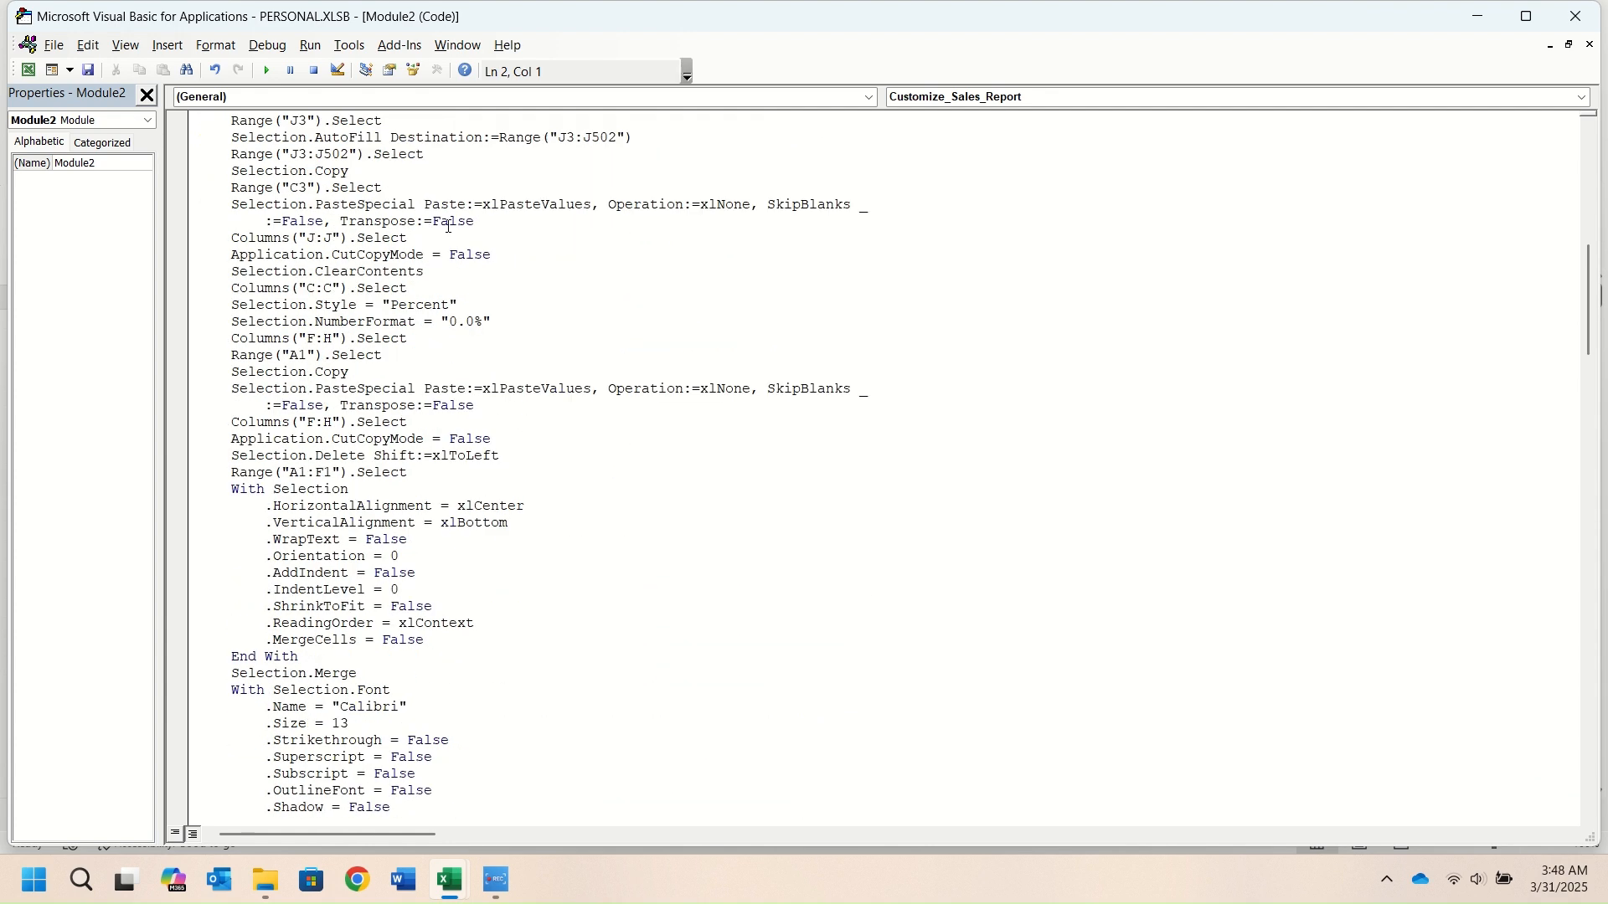
pyautogui.scroll(-15, 448, 226)
pyautogui.scroll(13, 448, 226)
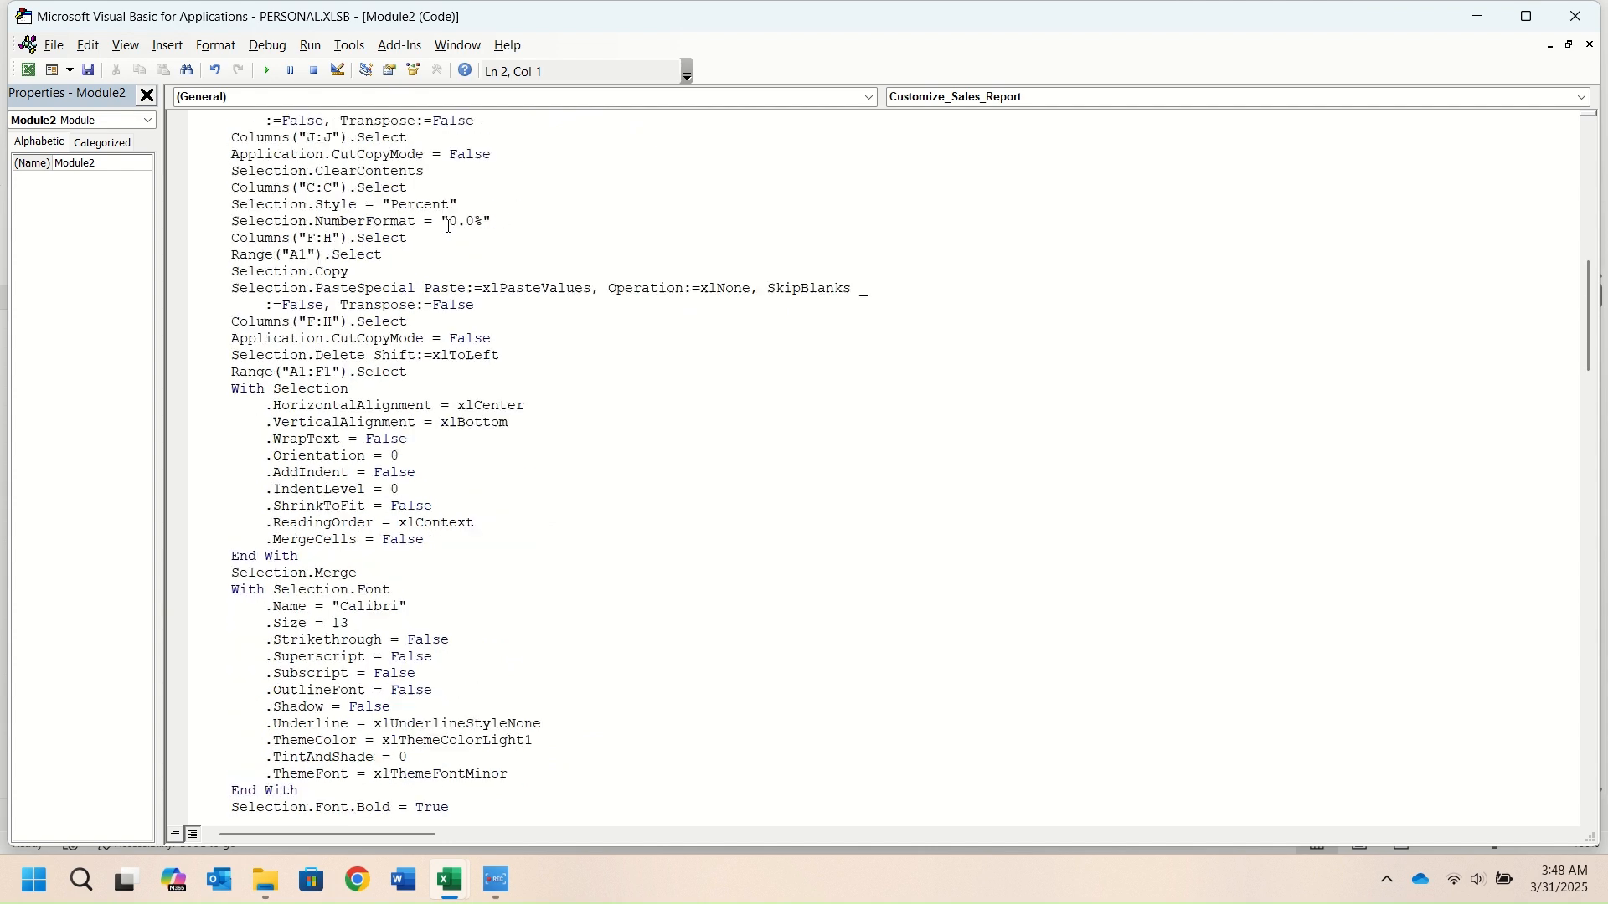
pyautogui.scroll(20, 448, 226)
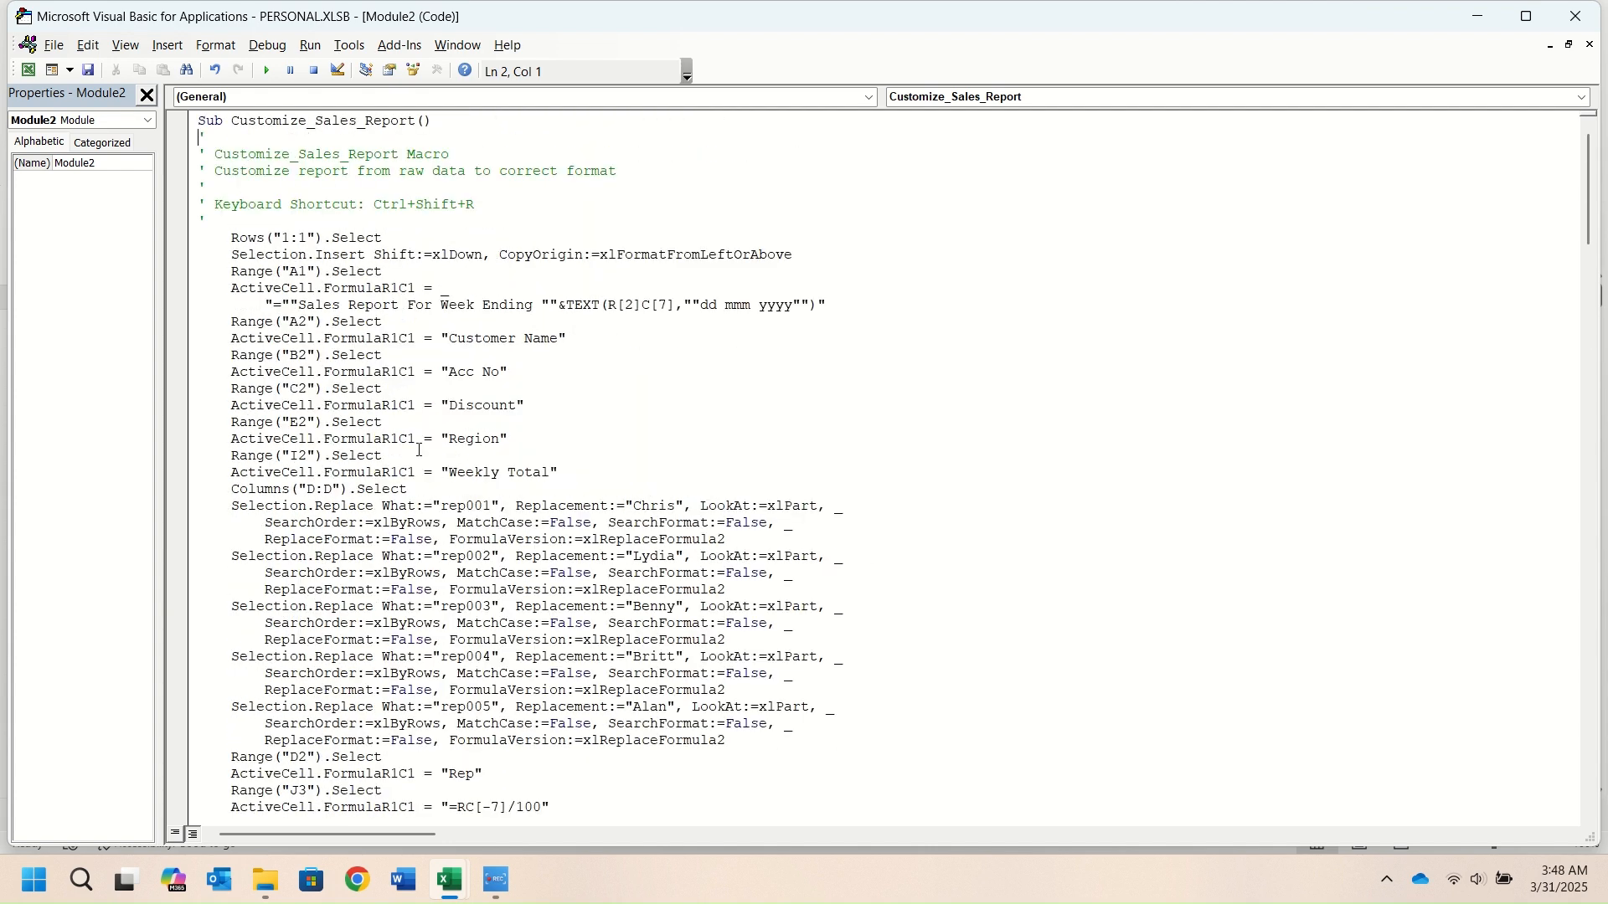
# Insert a blank line and the comment 'Alignment above the With Selection block that centers the title range A1:F1
pyautogui.scroll(-5, 418, 450)
pyautogui.scroll(-8, 351, 363)
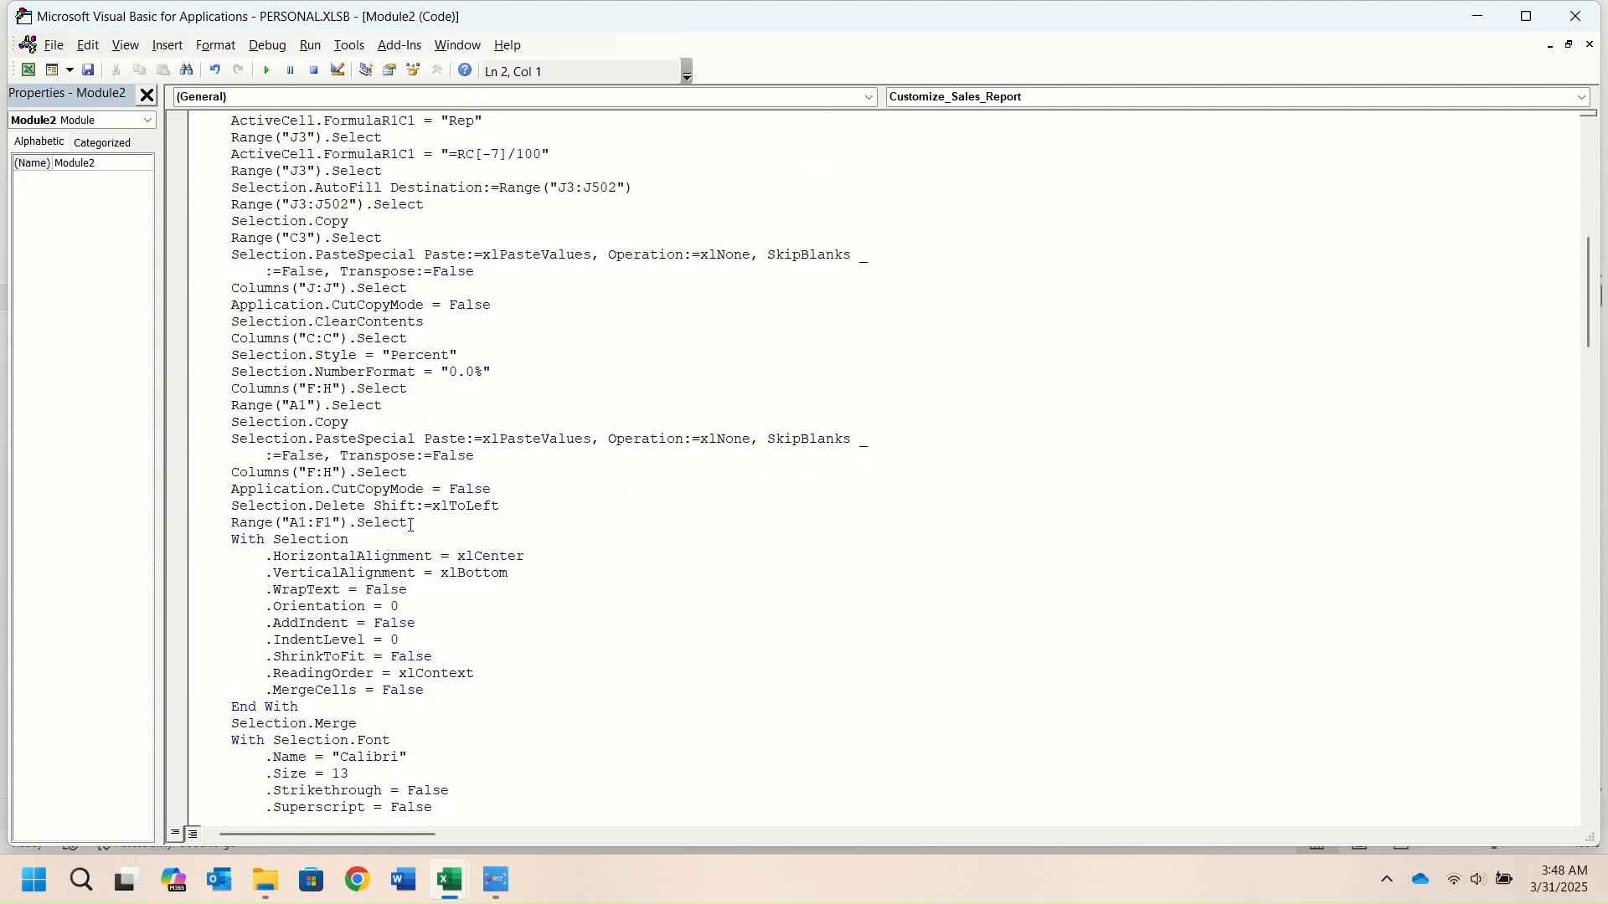
pyautogui.click(234, 541)
pyautogui.press('Return')
pyautogui.press('Return')
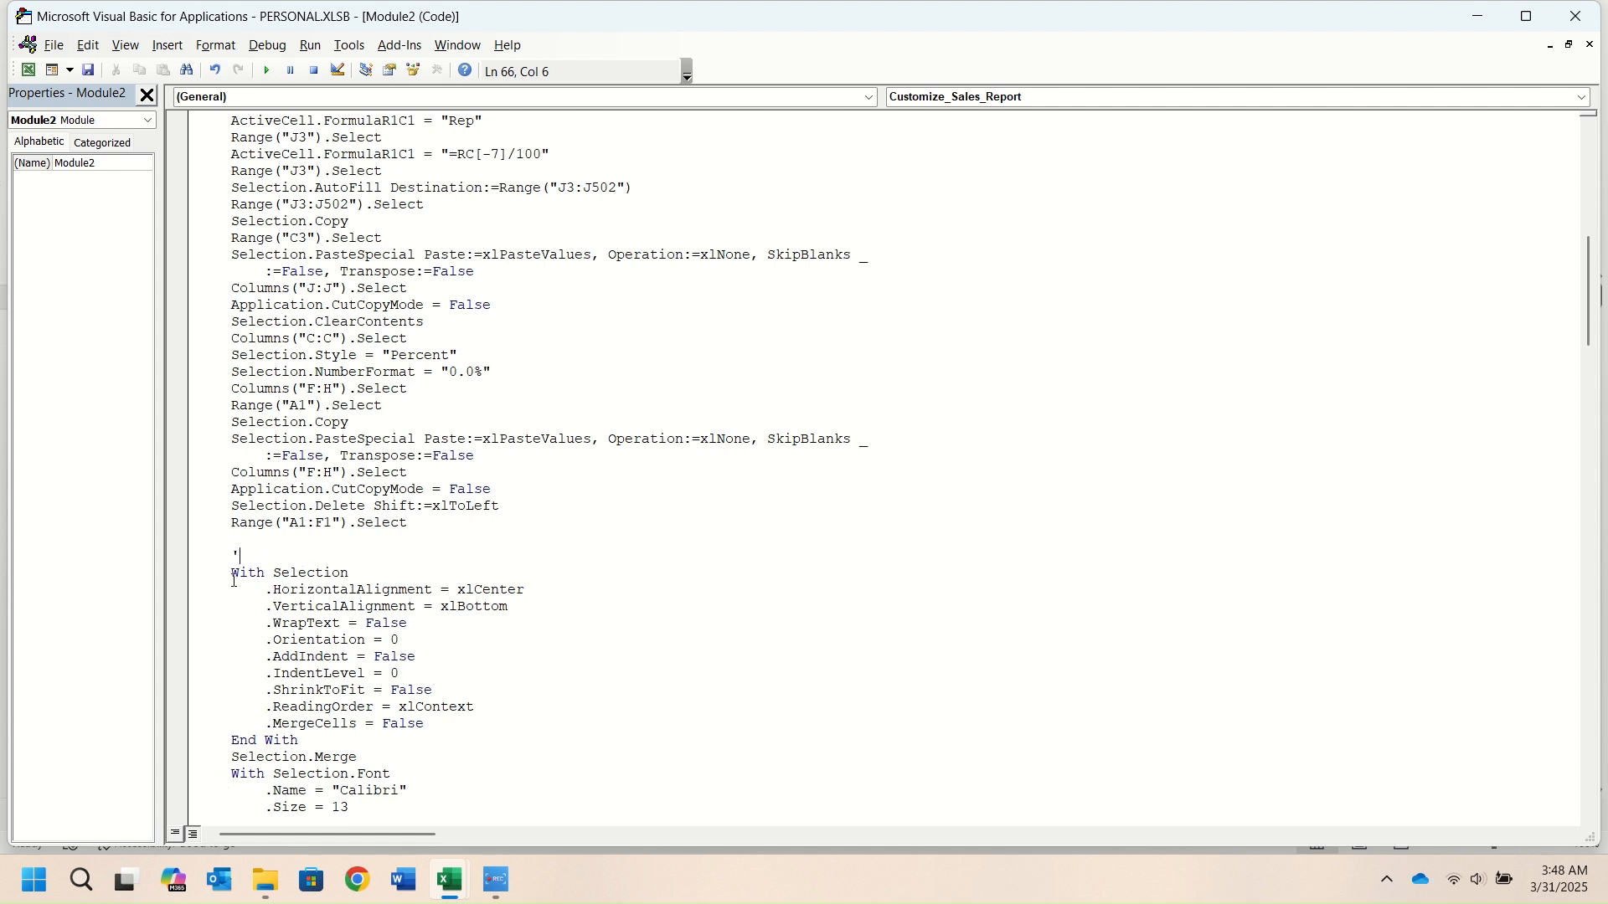
pyautogui.write('Alignment')
pyautogui.click(461, 756)
pyautogui.scroll(-3, 356, 464)
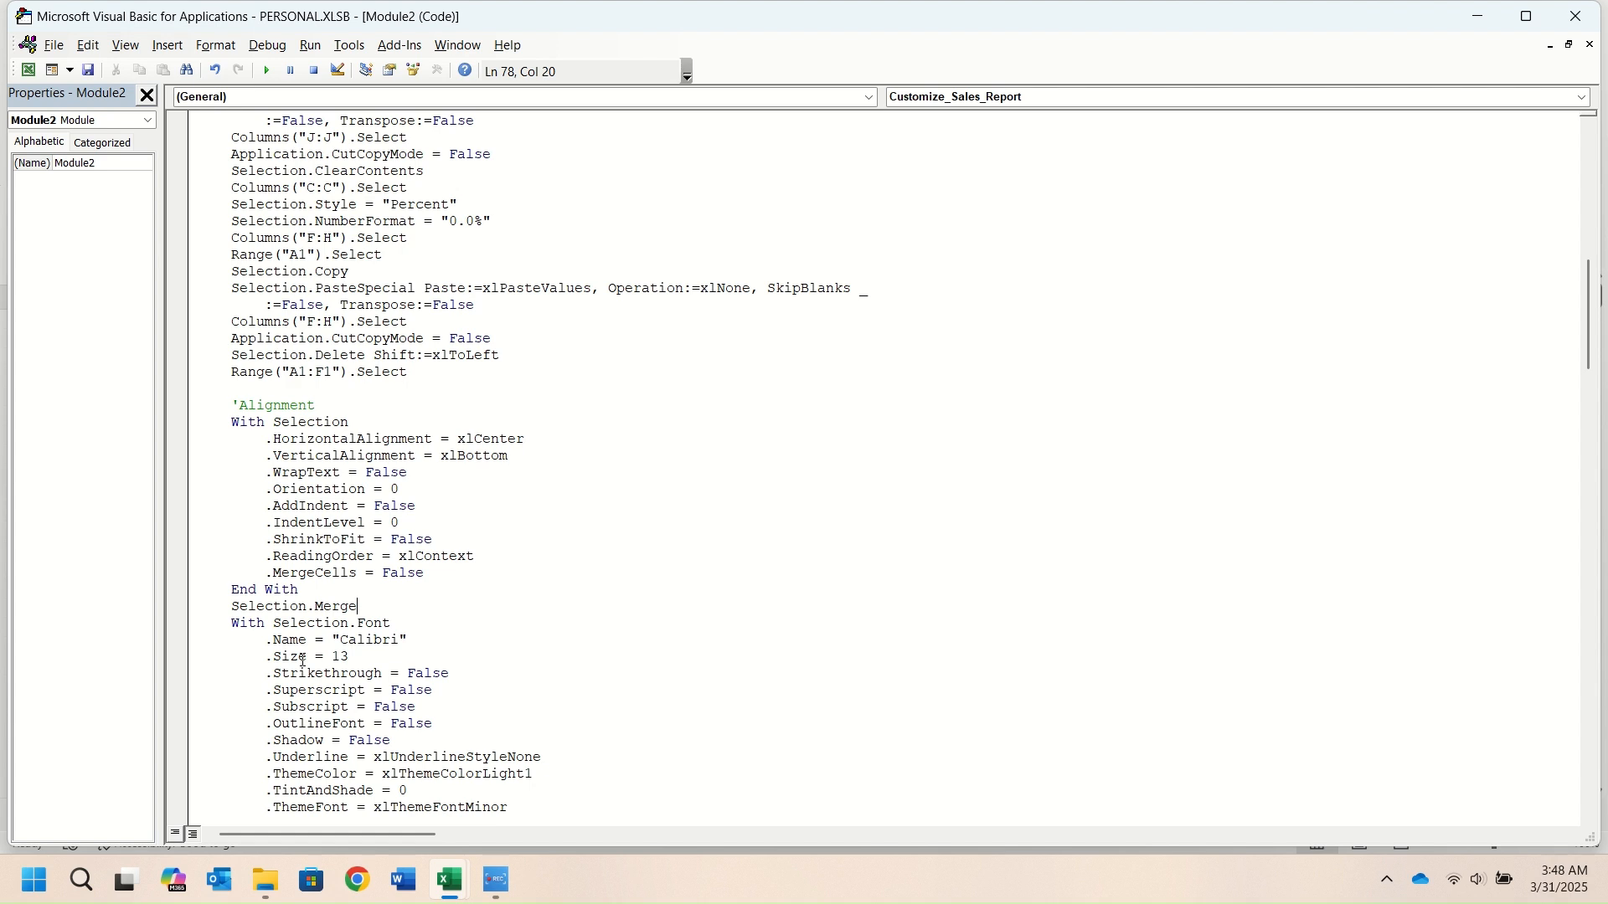
# Place the cursor on the title's font size line in the macro code, save PERSONAL.XLSB and close the code editor
pyautogui.click(351, 656)
pyautogui.click(87, 70)
pyautogui.click(1569, 14)
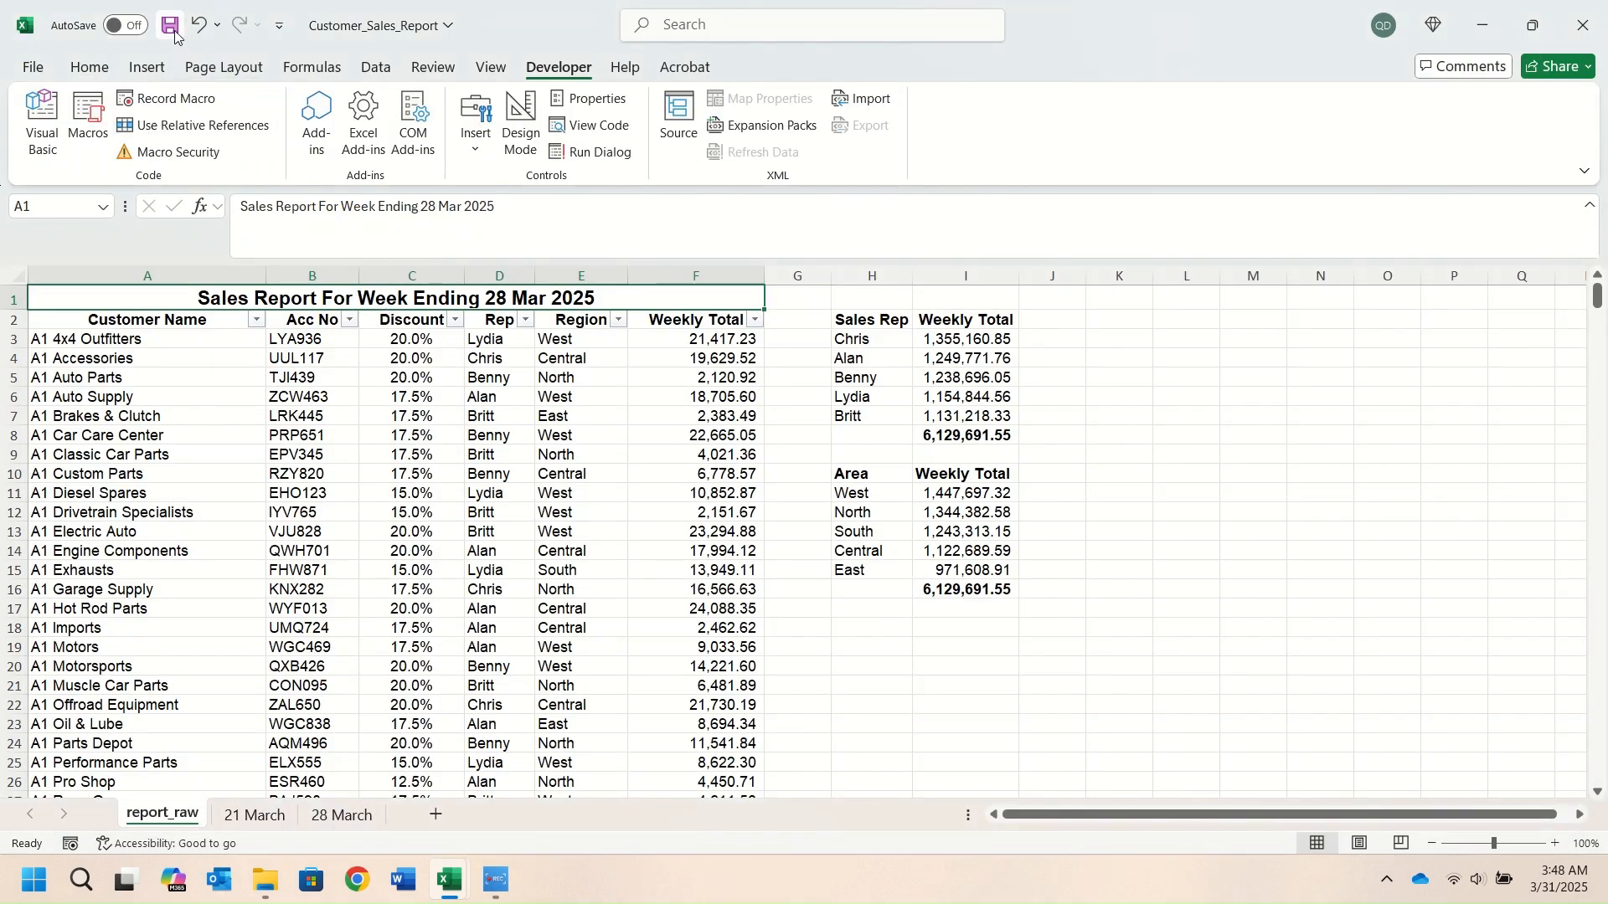
# Save Customer_Sales_Report as an Excel Macro-Enabled Workbook under the same name in the Excel Macros Beginners folder
pyautogui.click(34, 76)
pyautogui.click(93, 343)
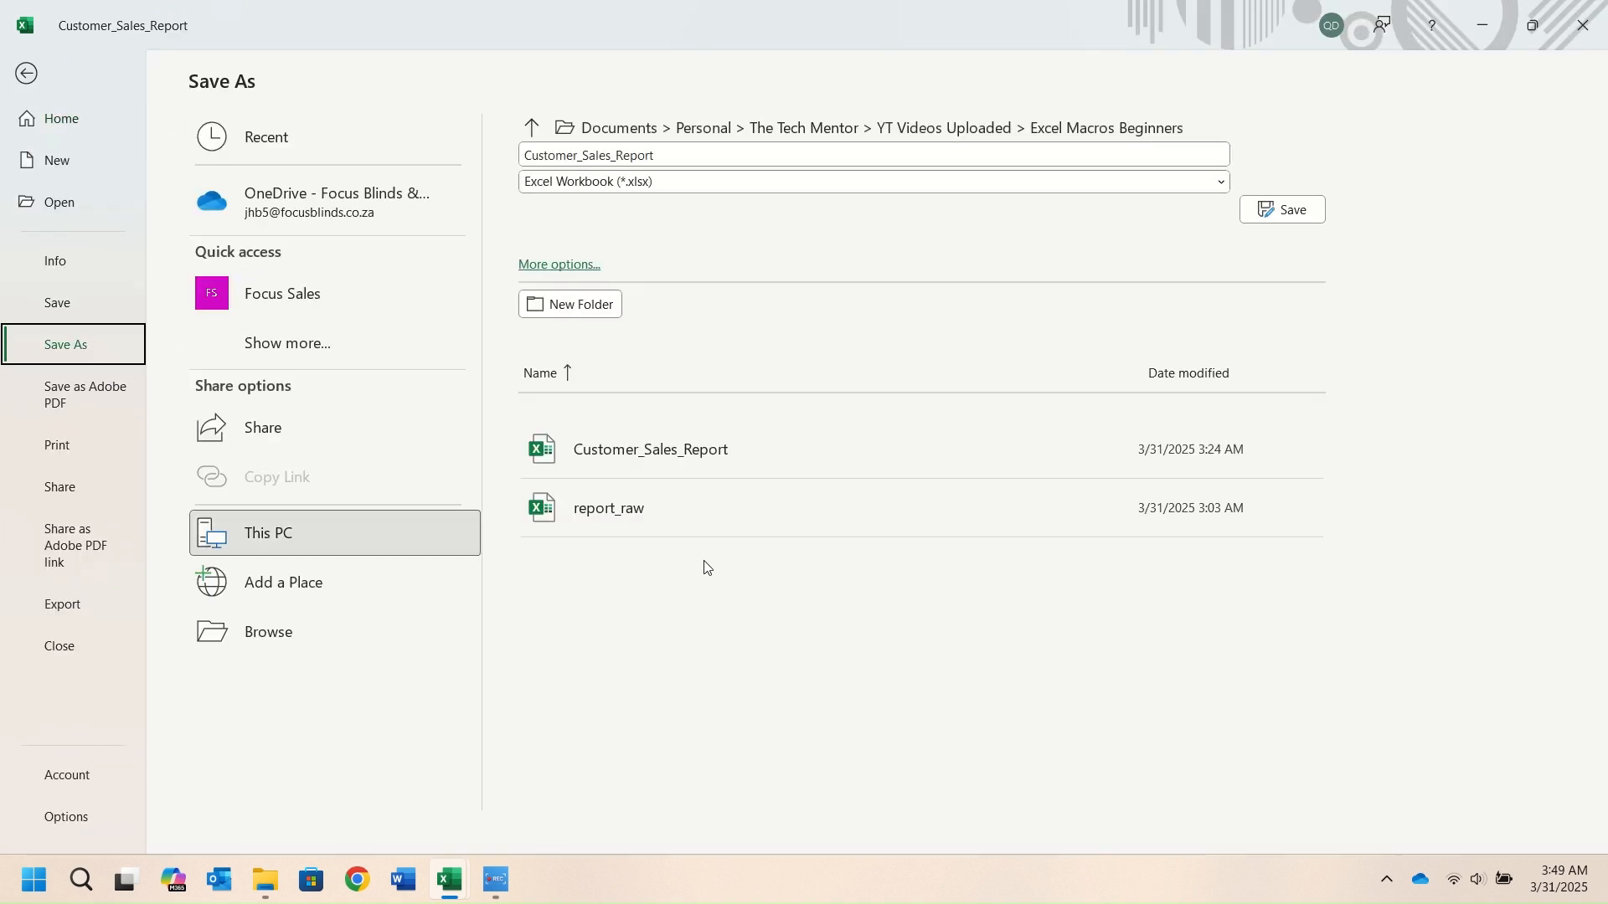
pyautogui.click(344, 643)
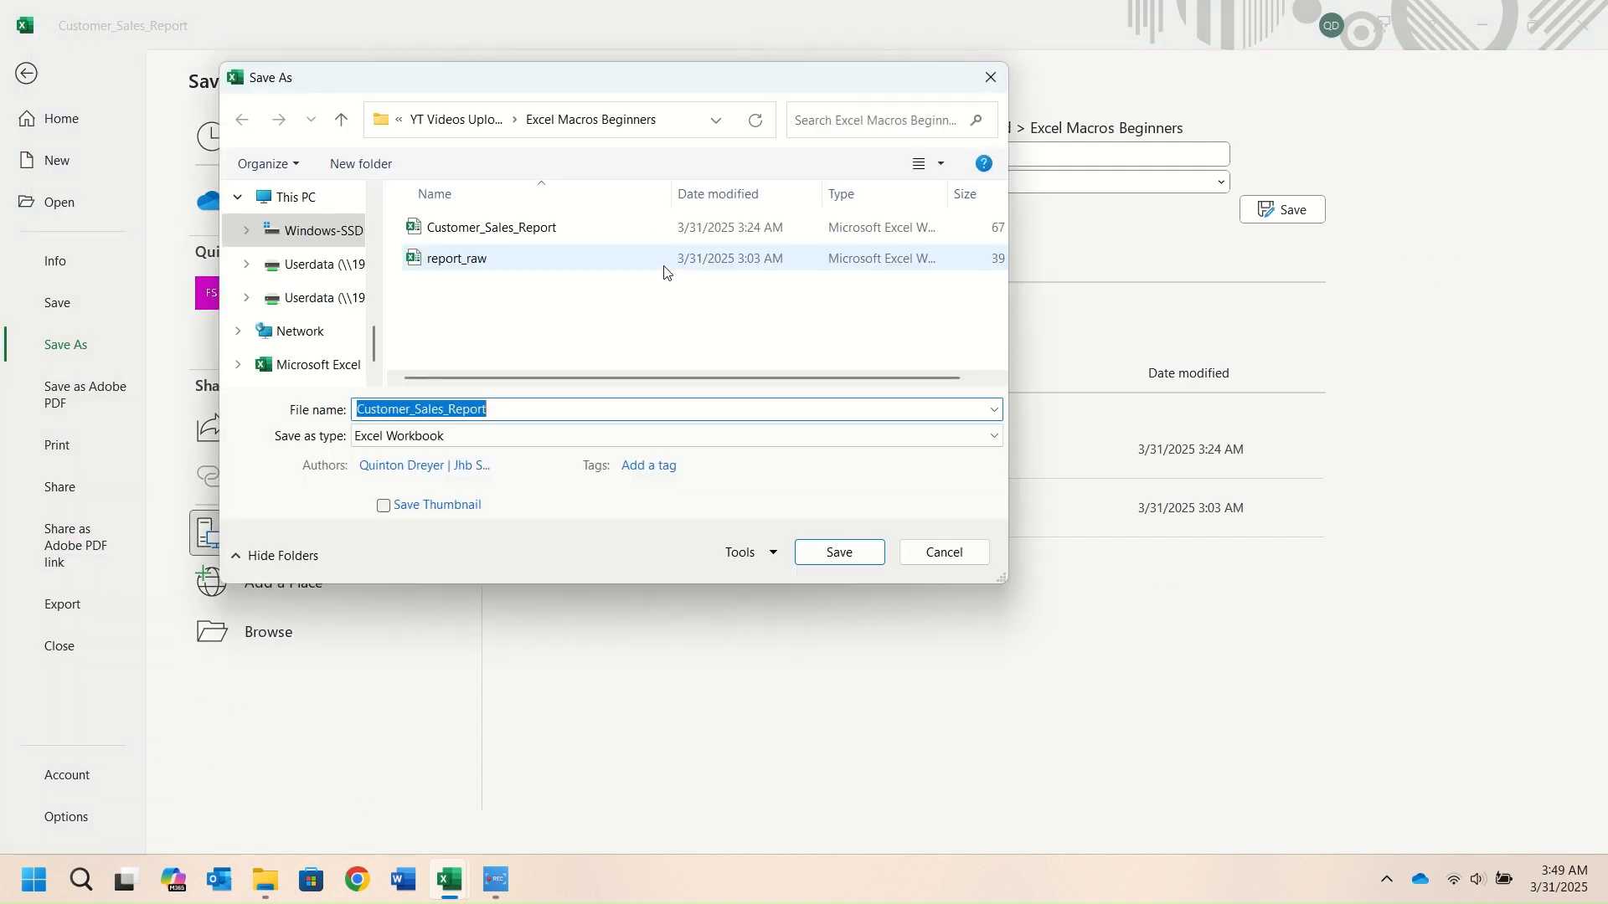
pyautogui.click(469, 435)
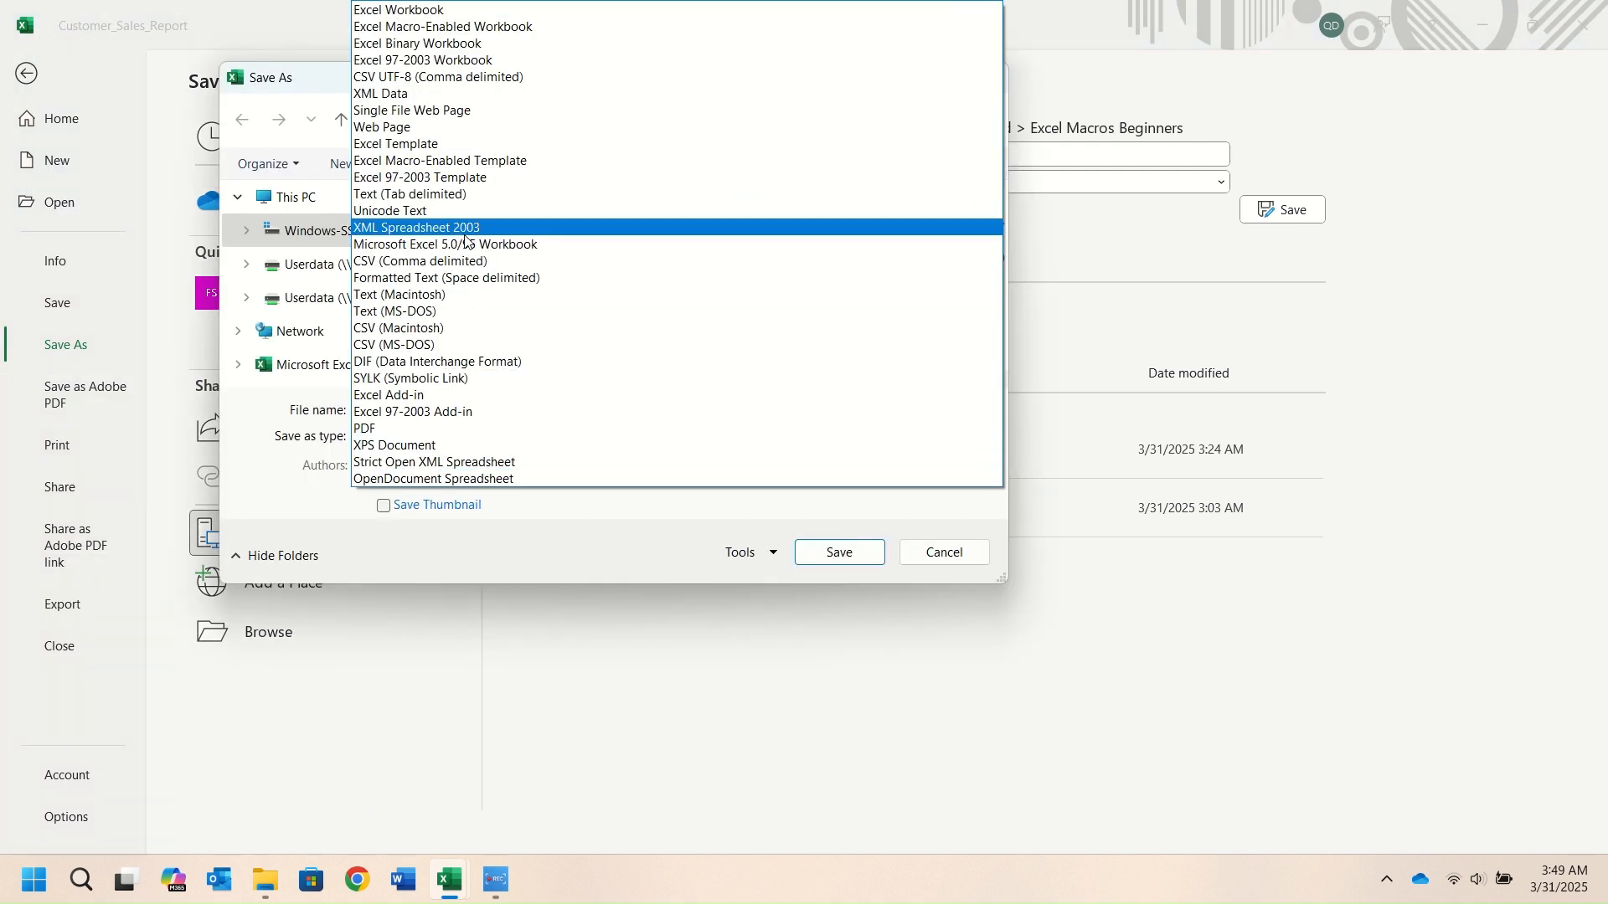
pyautogui.click(482, 30)
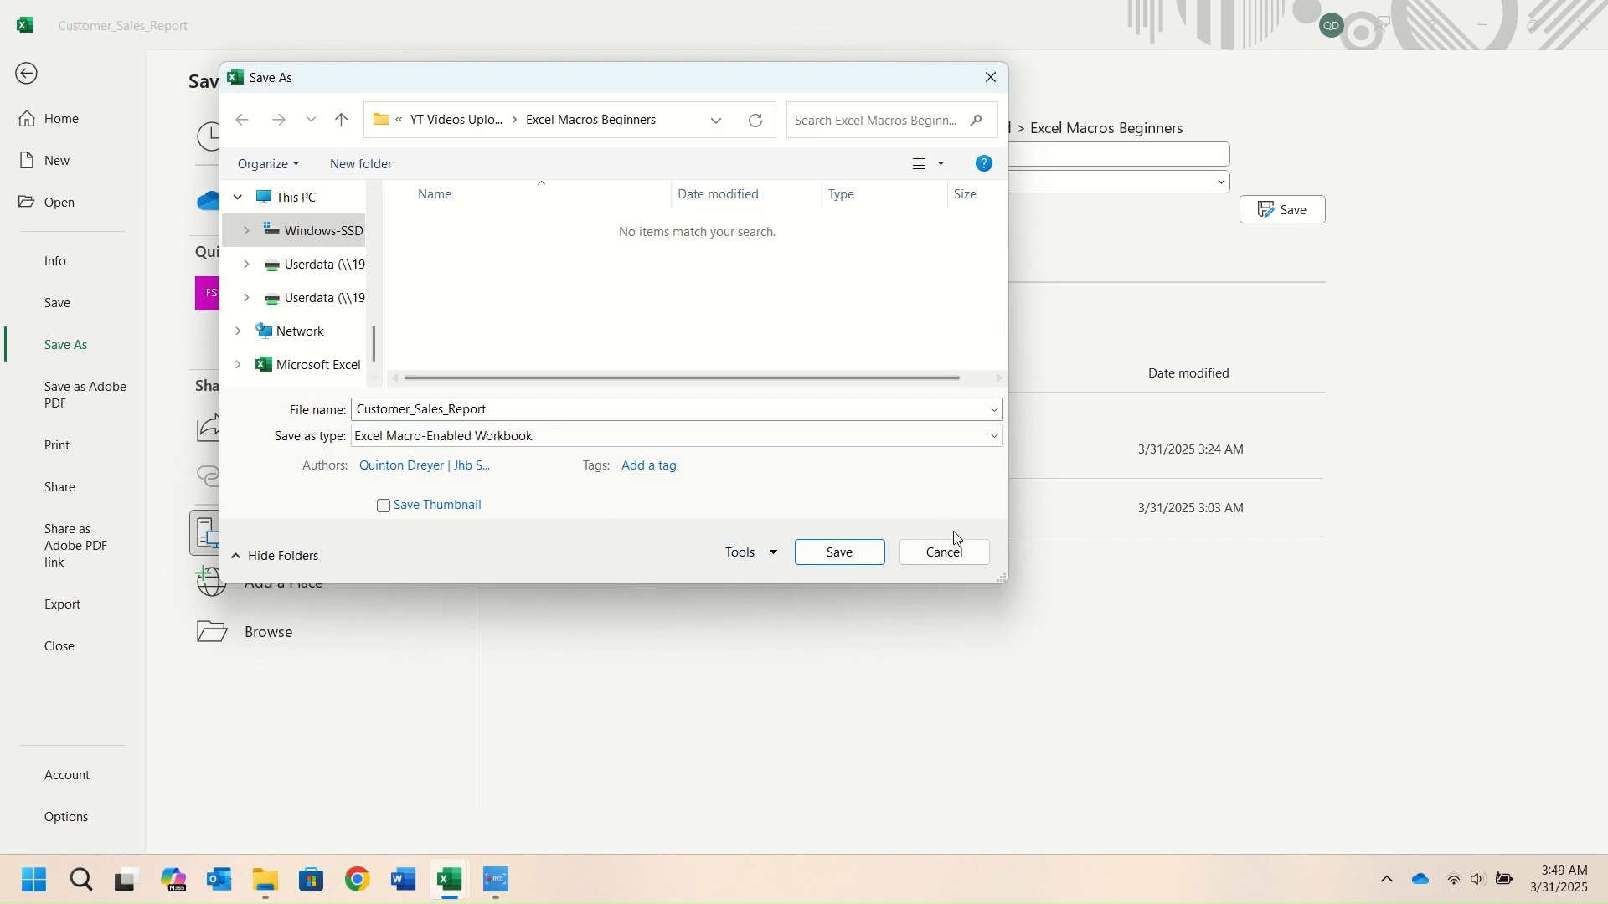
pyautogui.click(844, 555)
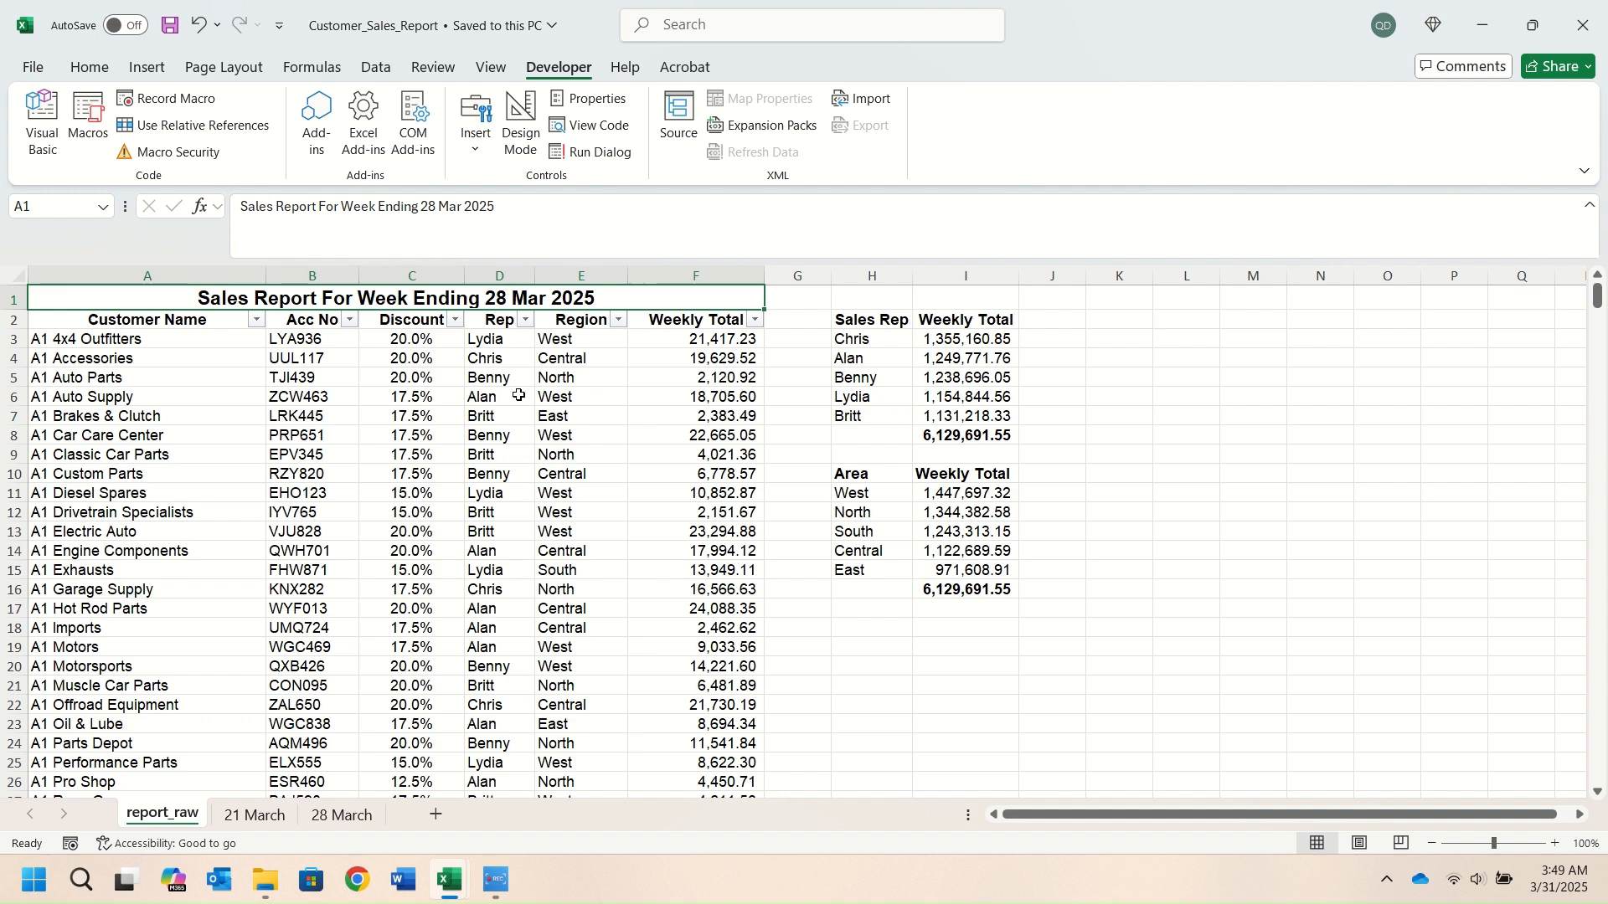
pyautogui.rightClick(176, 823)
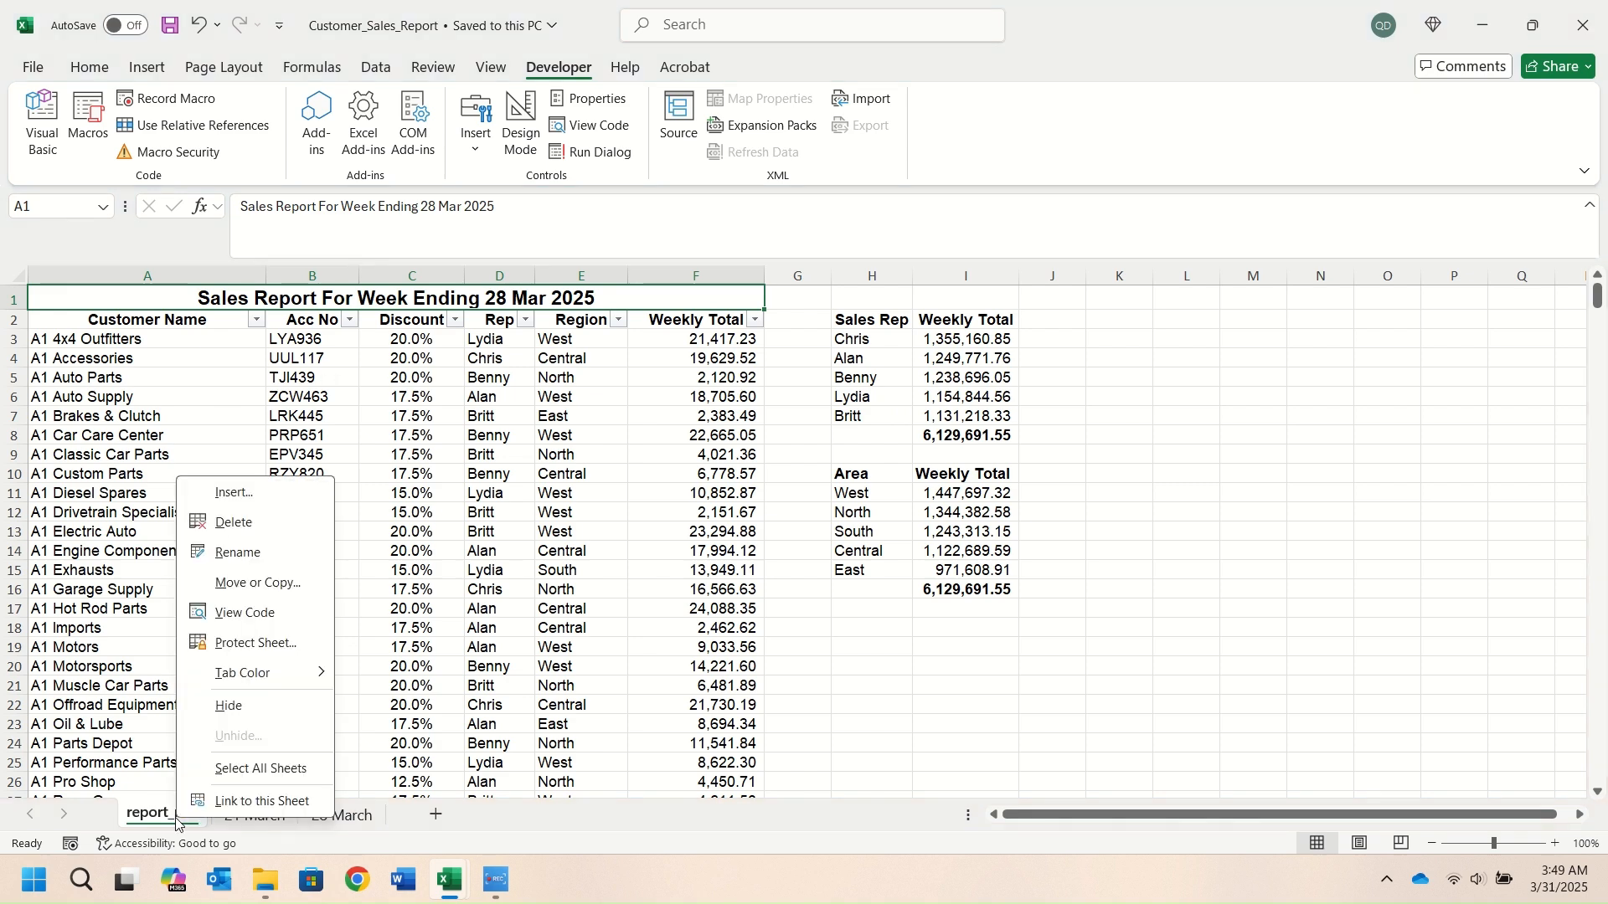
pyautogui.click(542, 419)
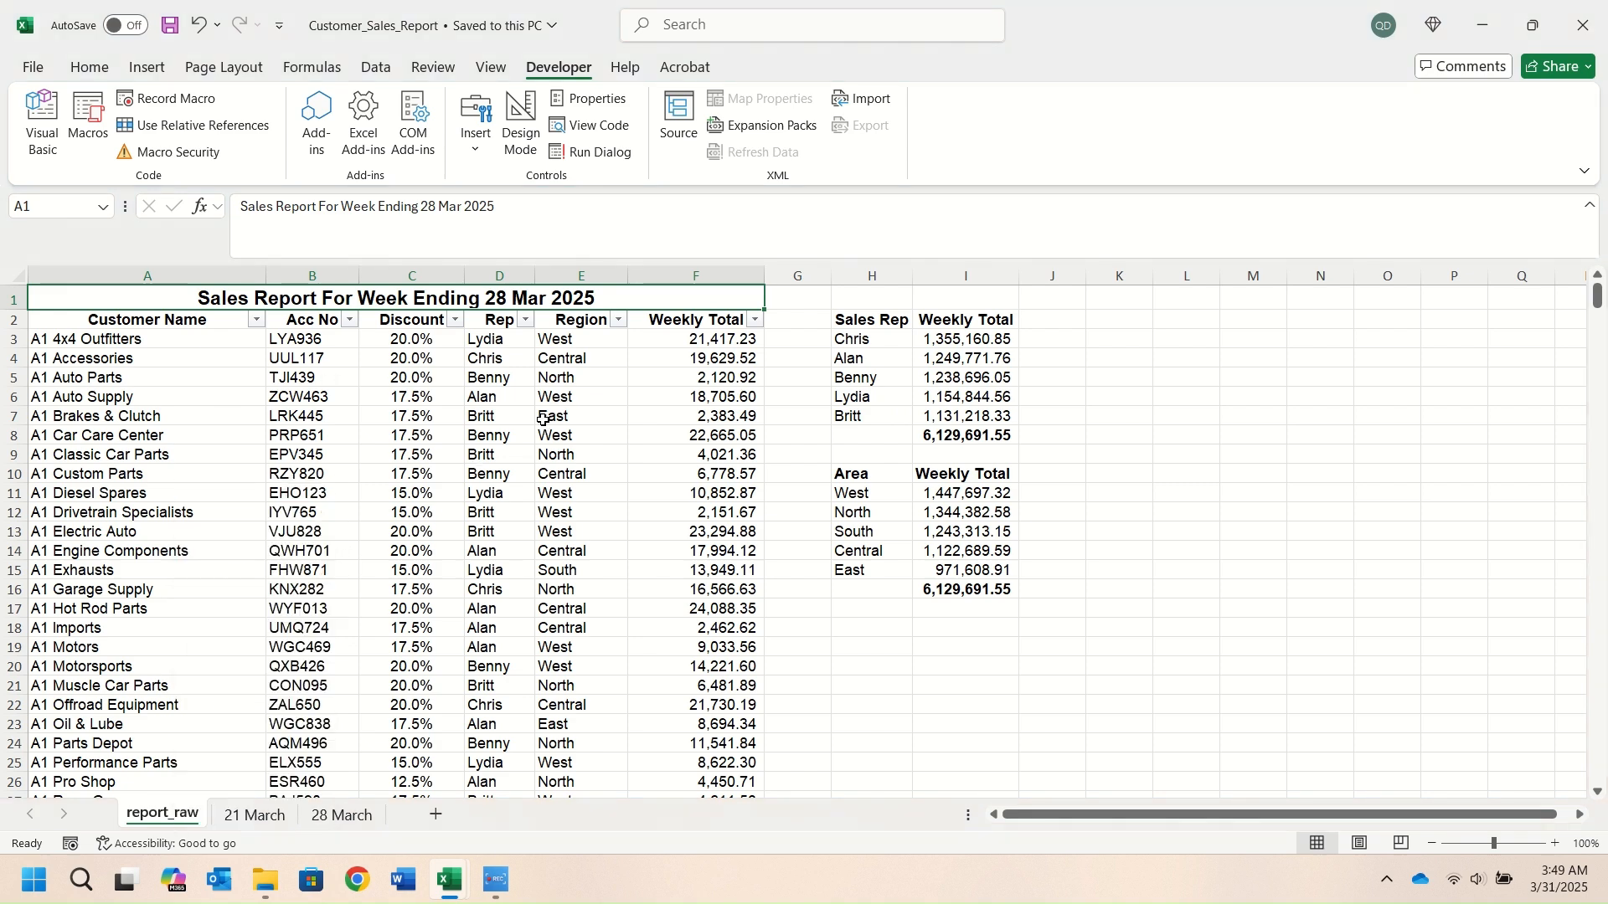
# Open the raw data workbook report_raw from the Excel Macros Beginners folder in File Explorer
pyautogui.click(266, 879)
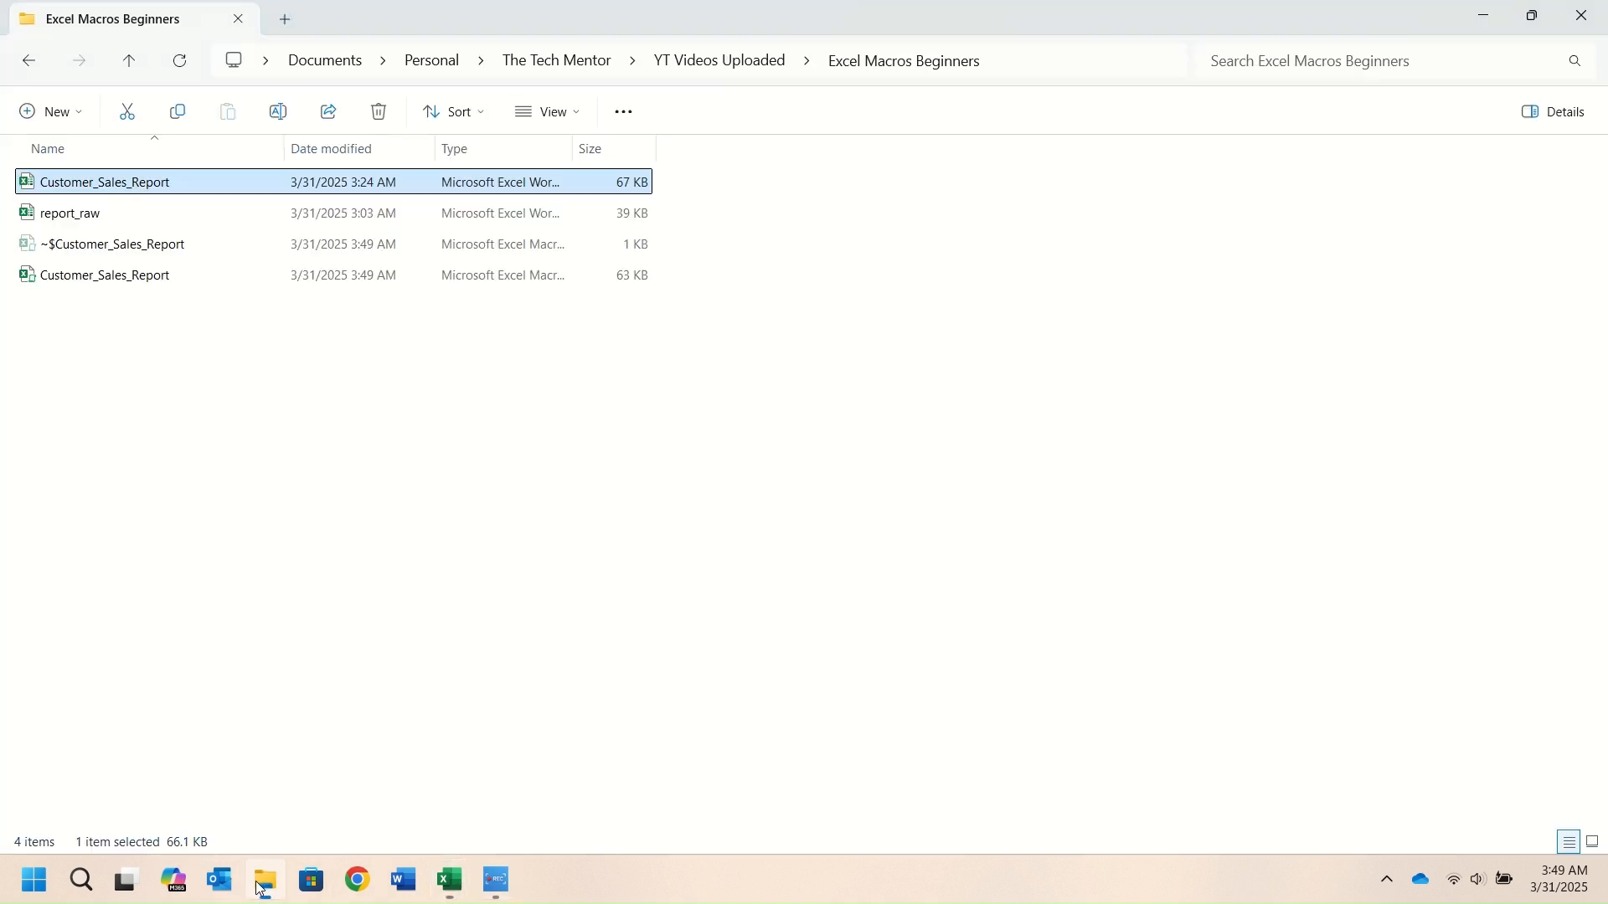
pyautogui.doubleClick(92, 216)
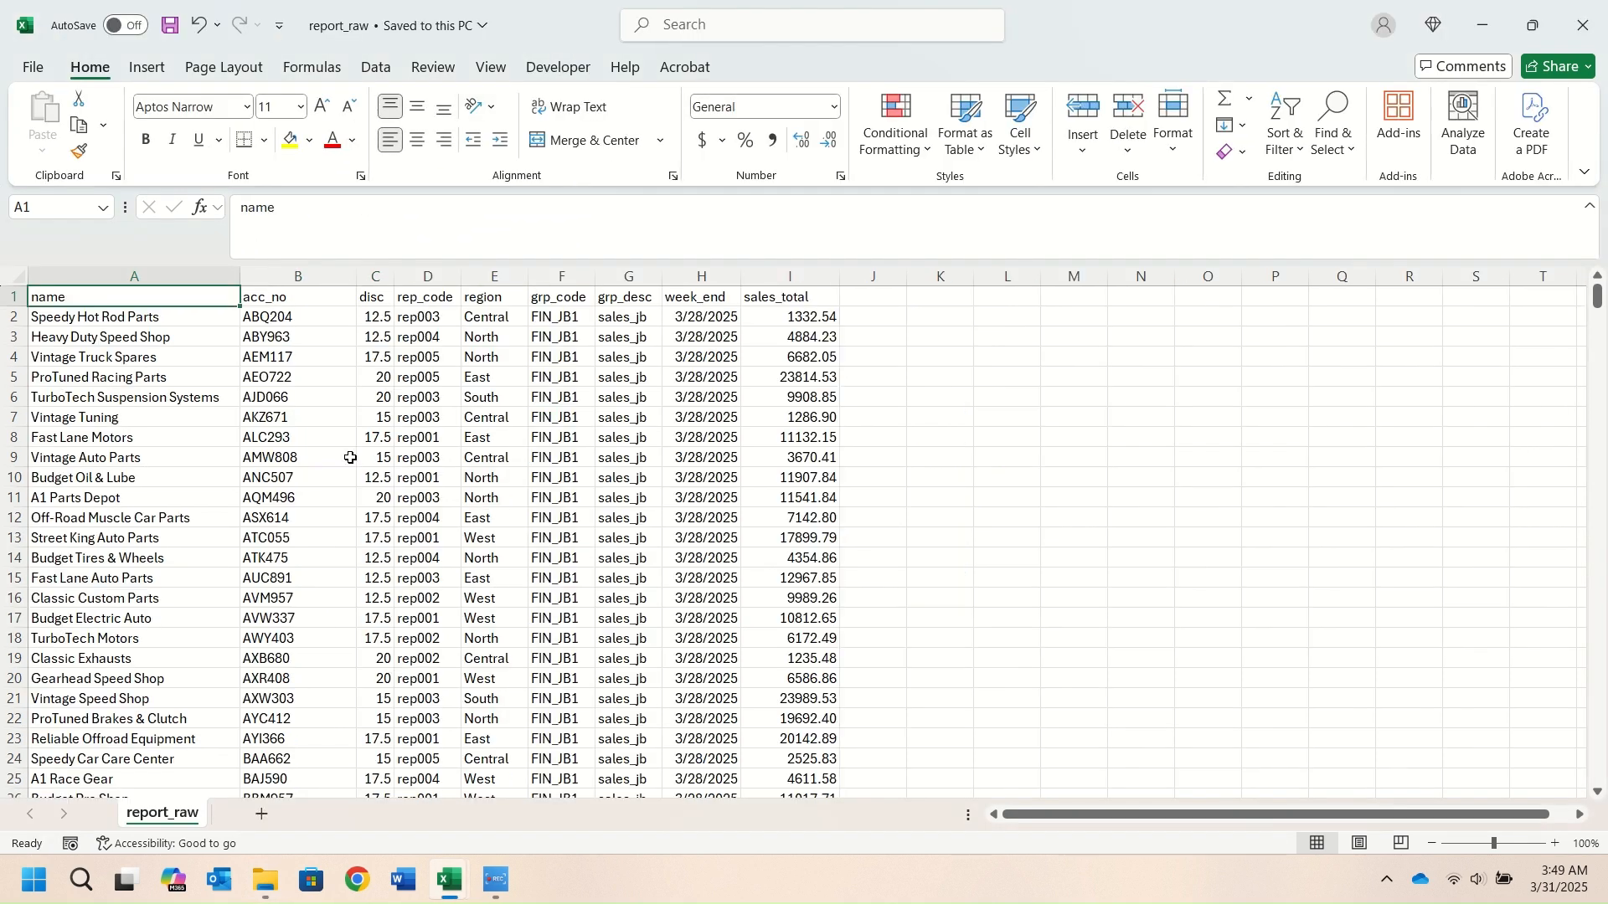
pyautogui.click(77, 376)
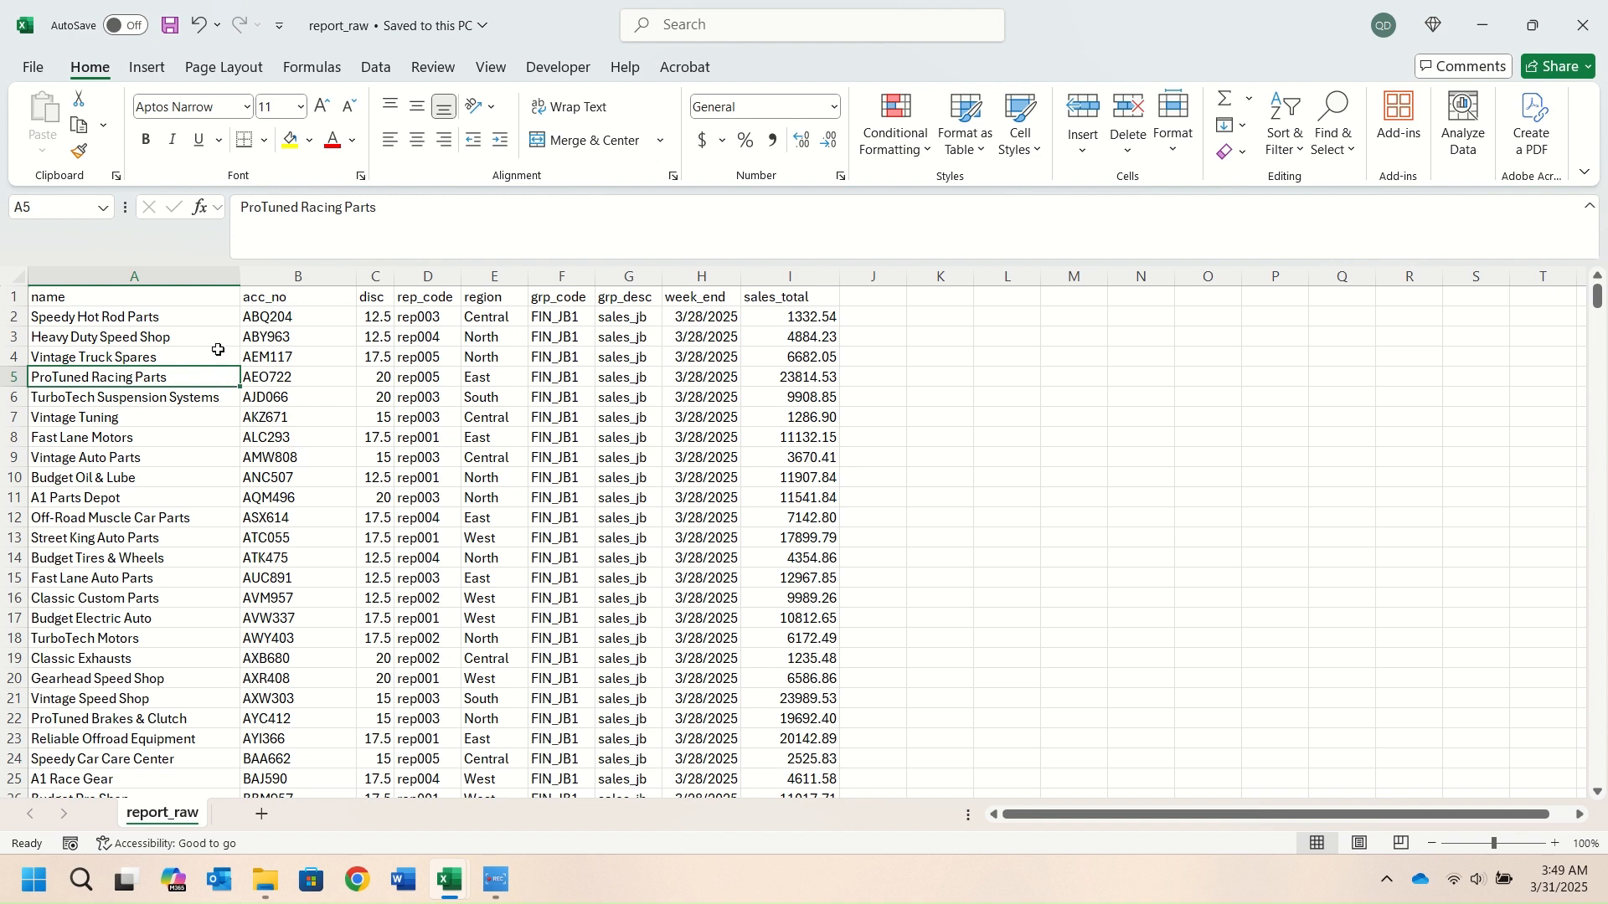
# Check the Customize_Sales_Report macro in the macro list and run it on the raw data in report_raw
pyautogui.click(584, 59)
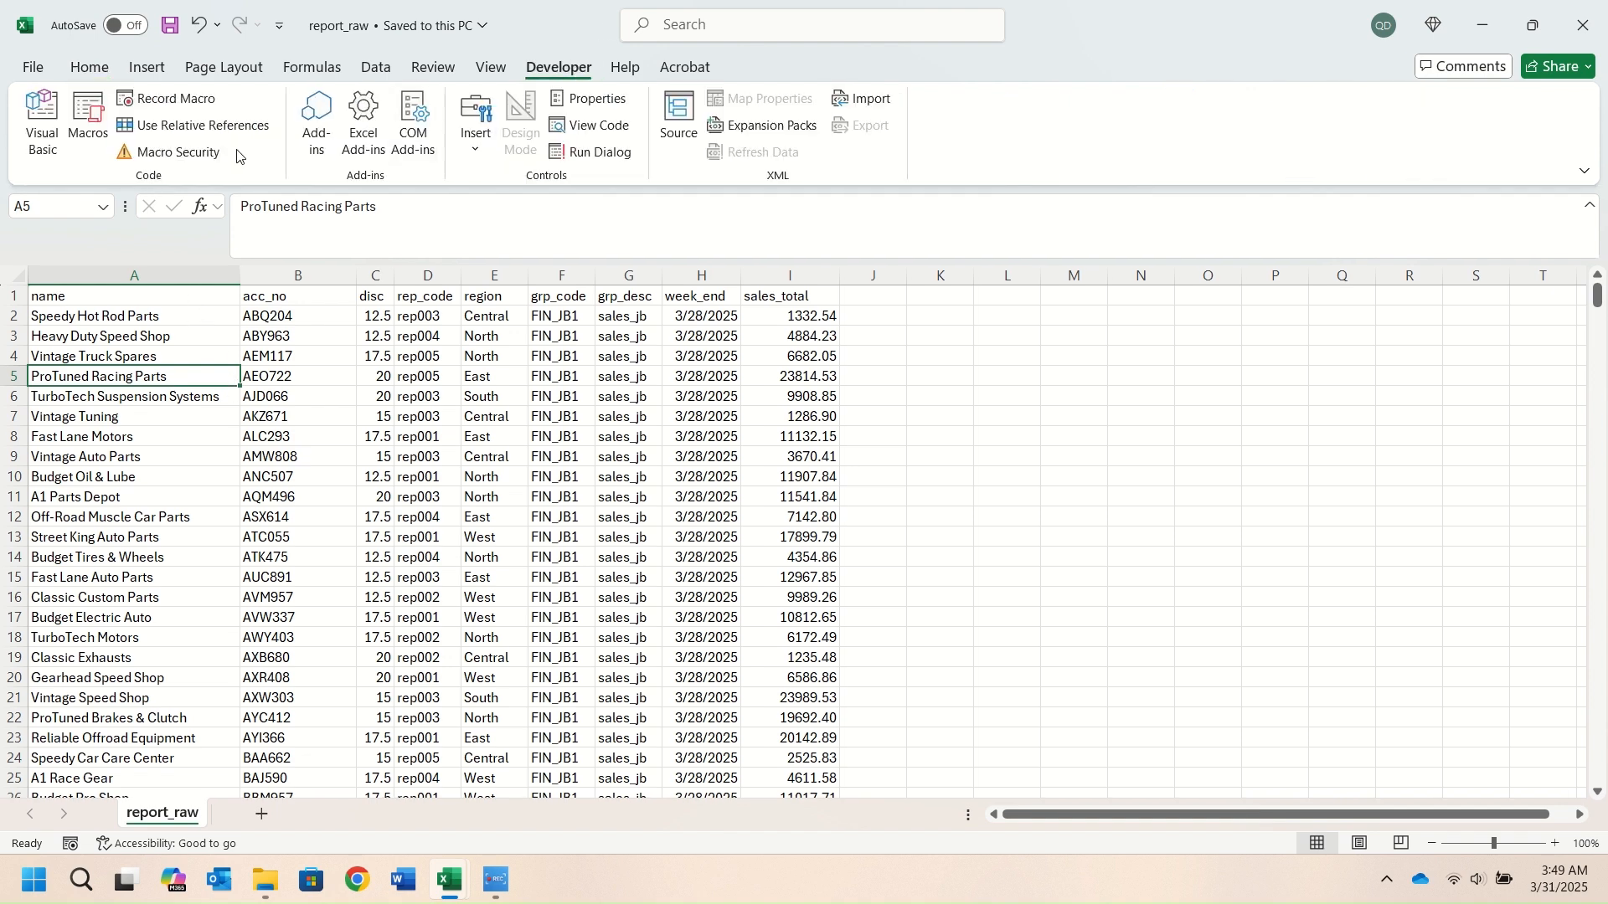
pyautogui.click(84, 125)
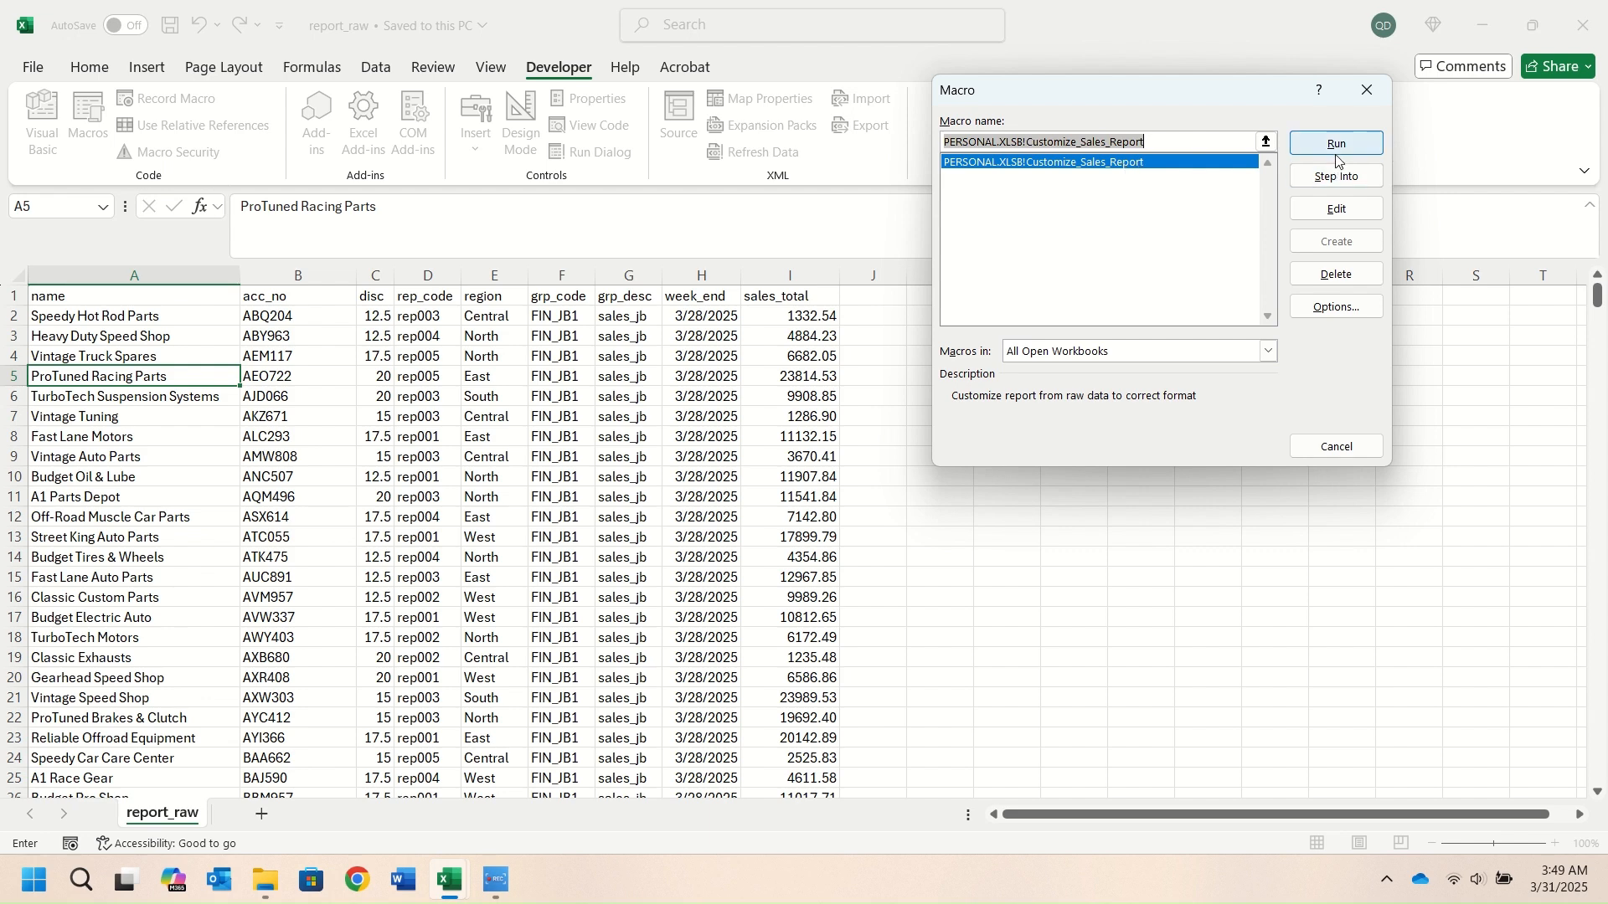
pyautogui.click(1367, 446)
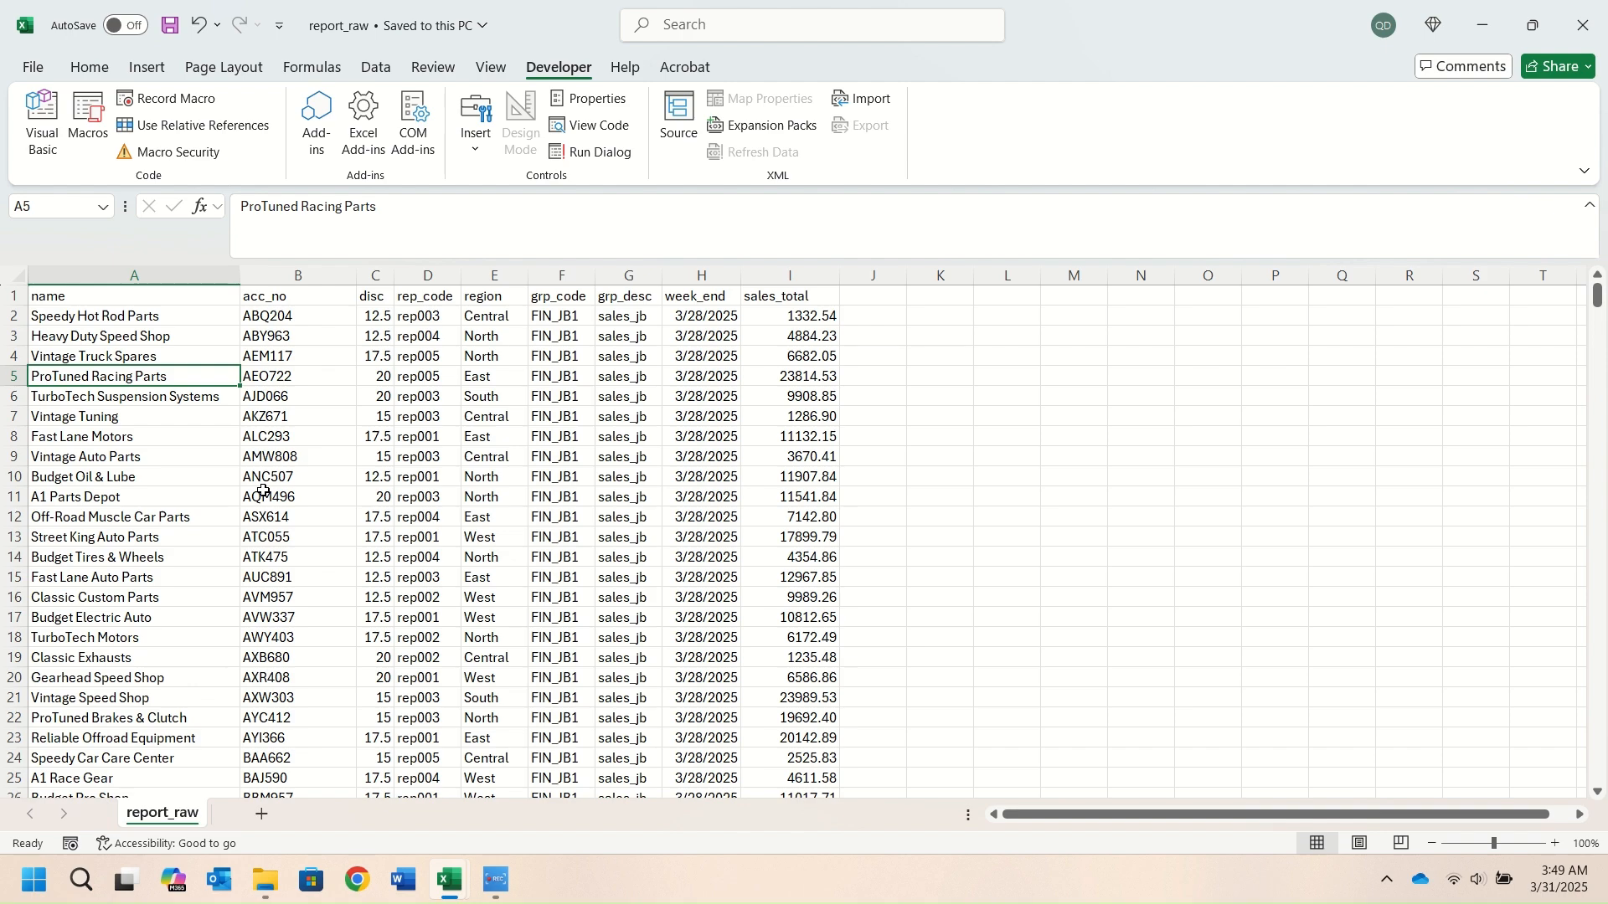
pyautogui.hotkey('ctrl', 'shift', 'r')
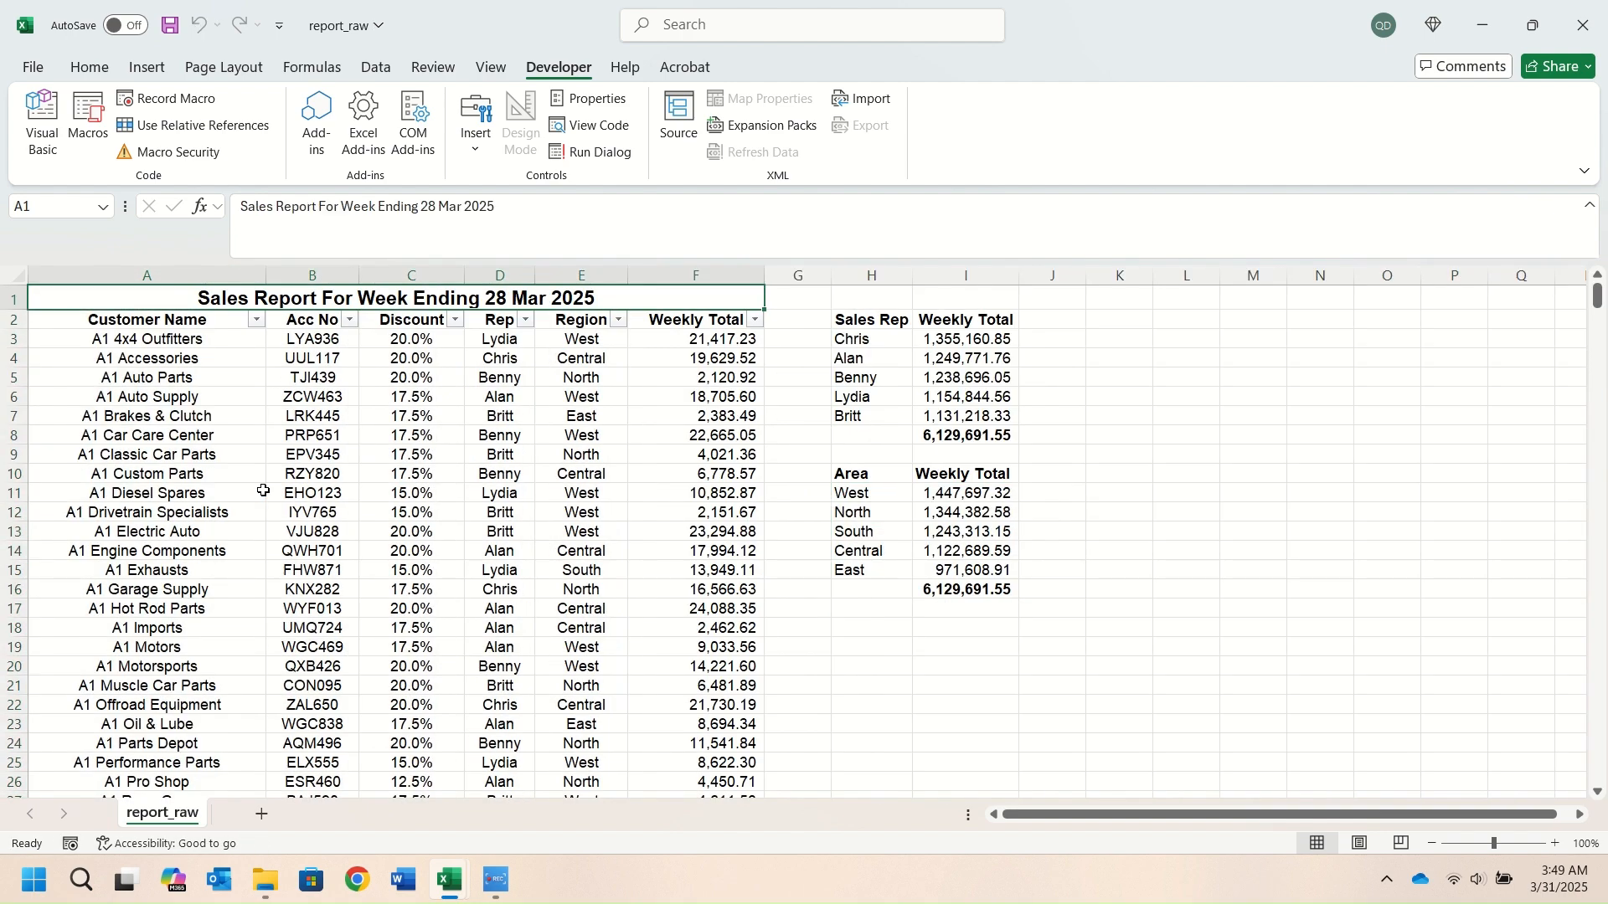
pyautogui.click(663, 400)
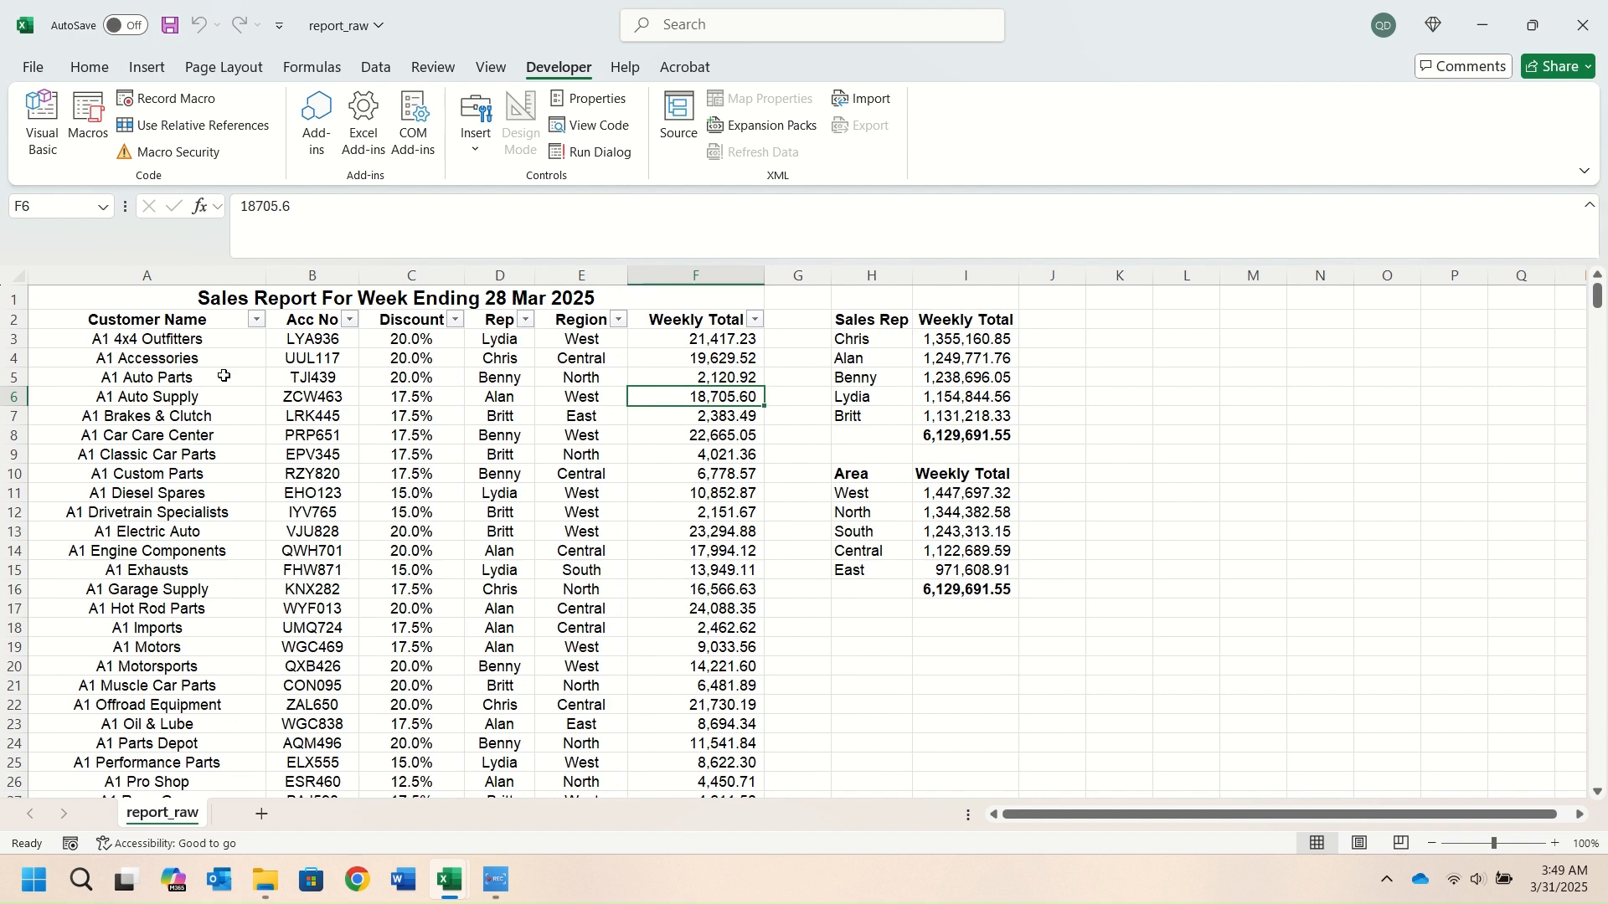
# Copy the entire formatted report_raw sheet into the 28 March sheet of Customer_Sales_Report and save that workbook
pyautogui.click(15, 273)
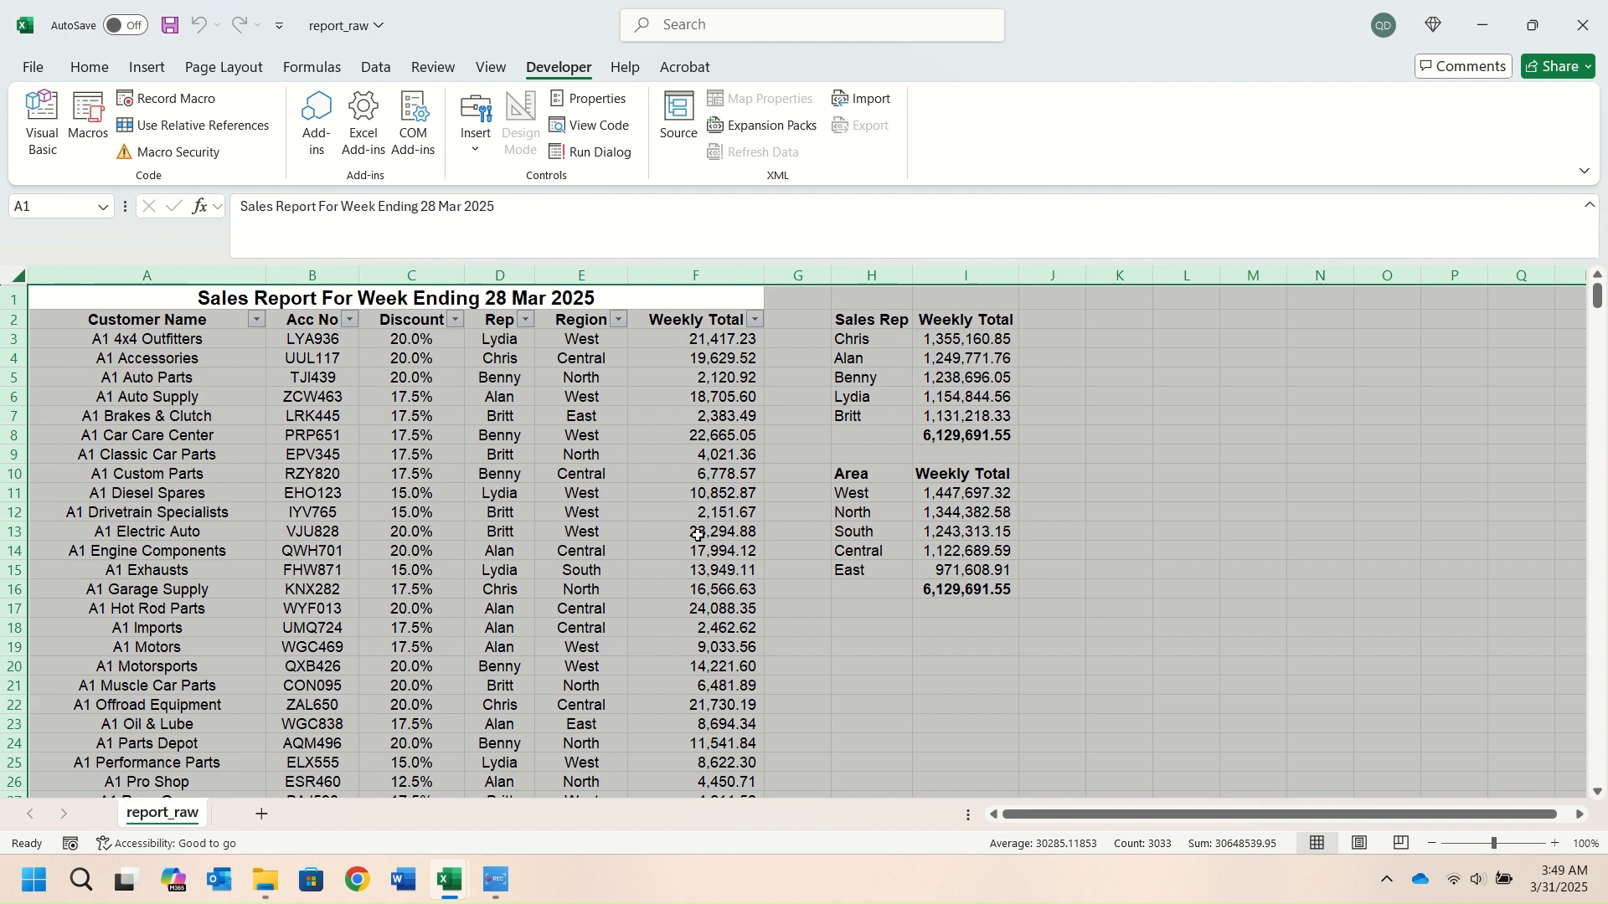
pyautogui.hotkey('ctrl', 'c')
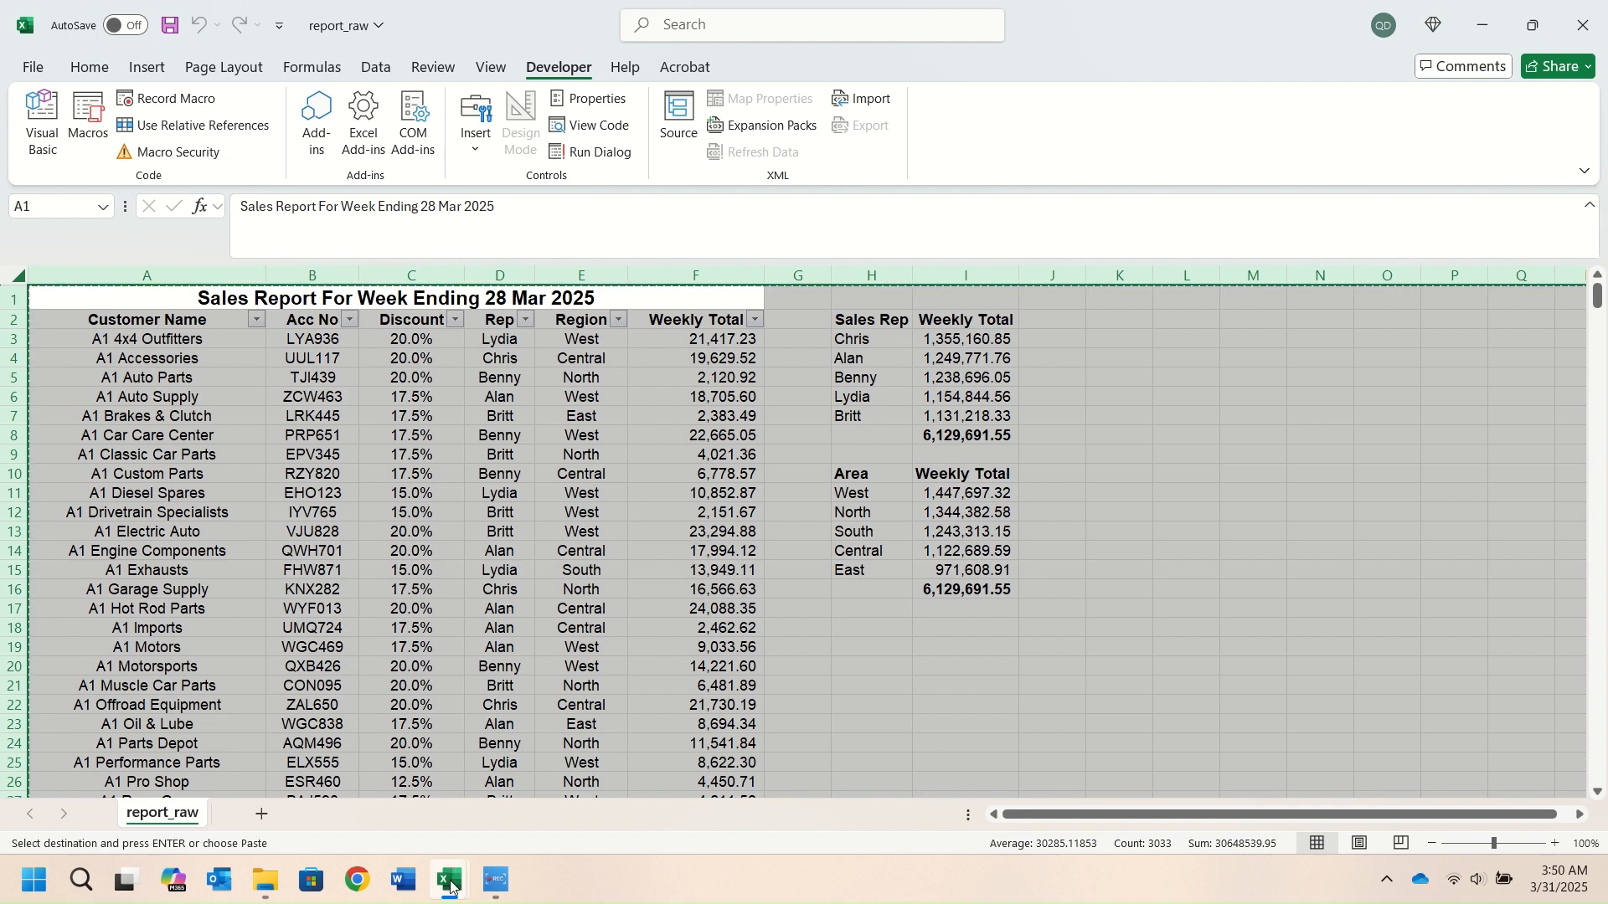
pyautogui.moveTo(450, 887)
pyautogui.click(425, 783)
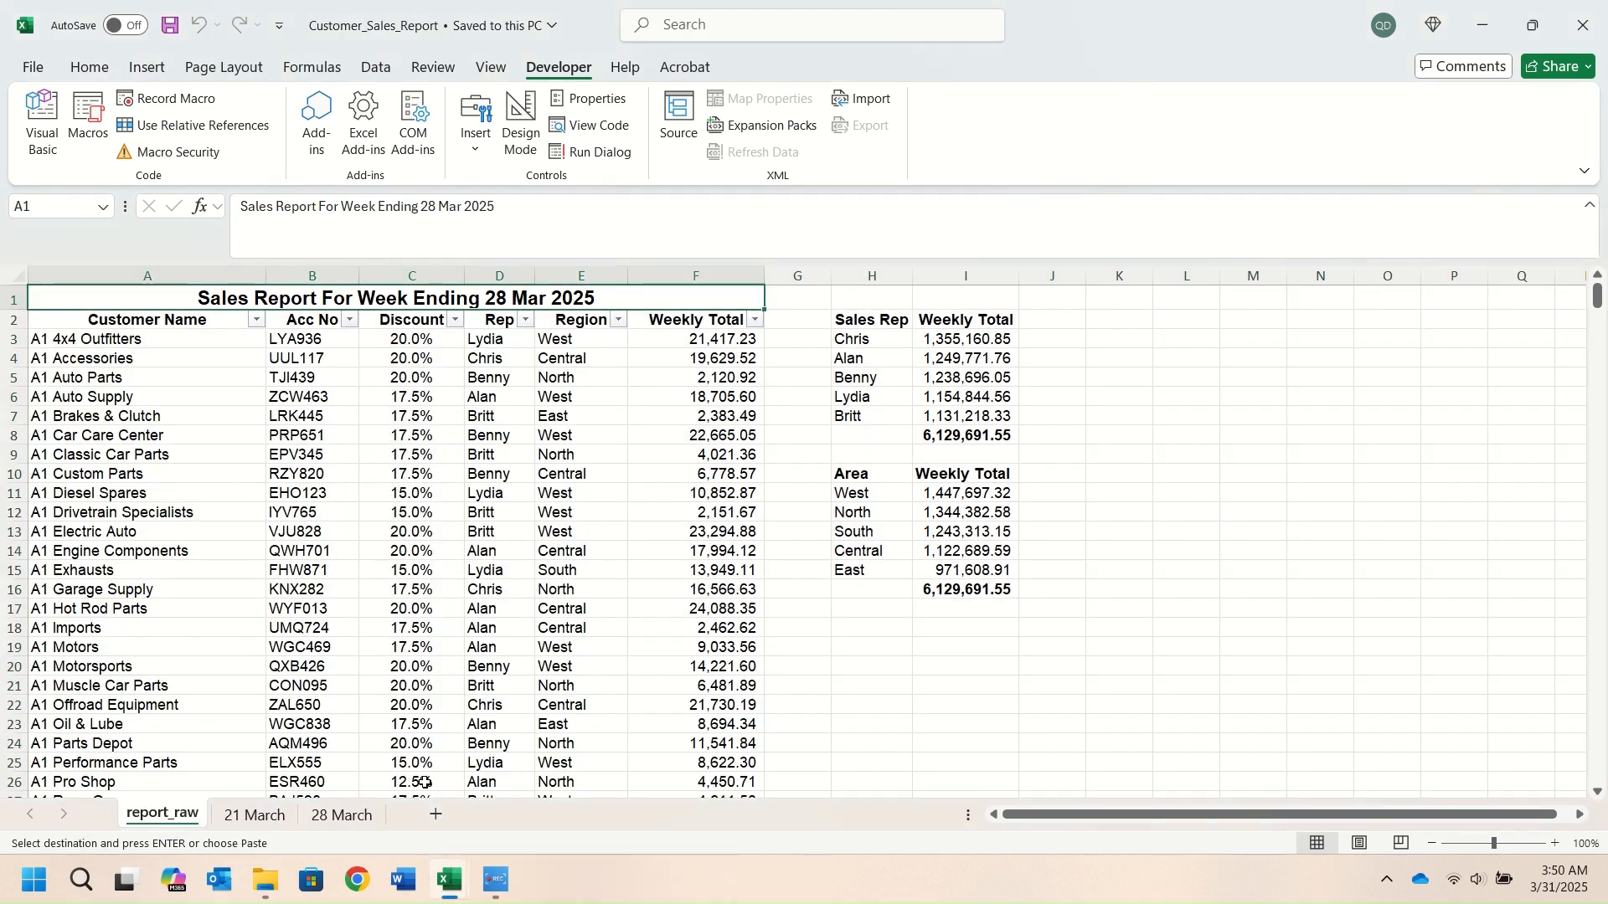
pyautogui.click(341, 815)
pyautogui.click(23, 276)
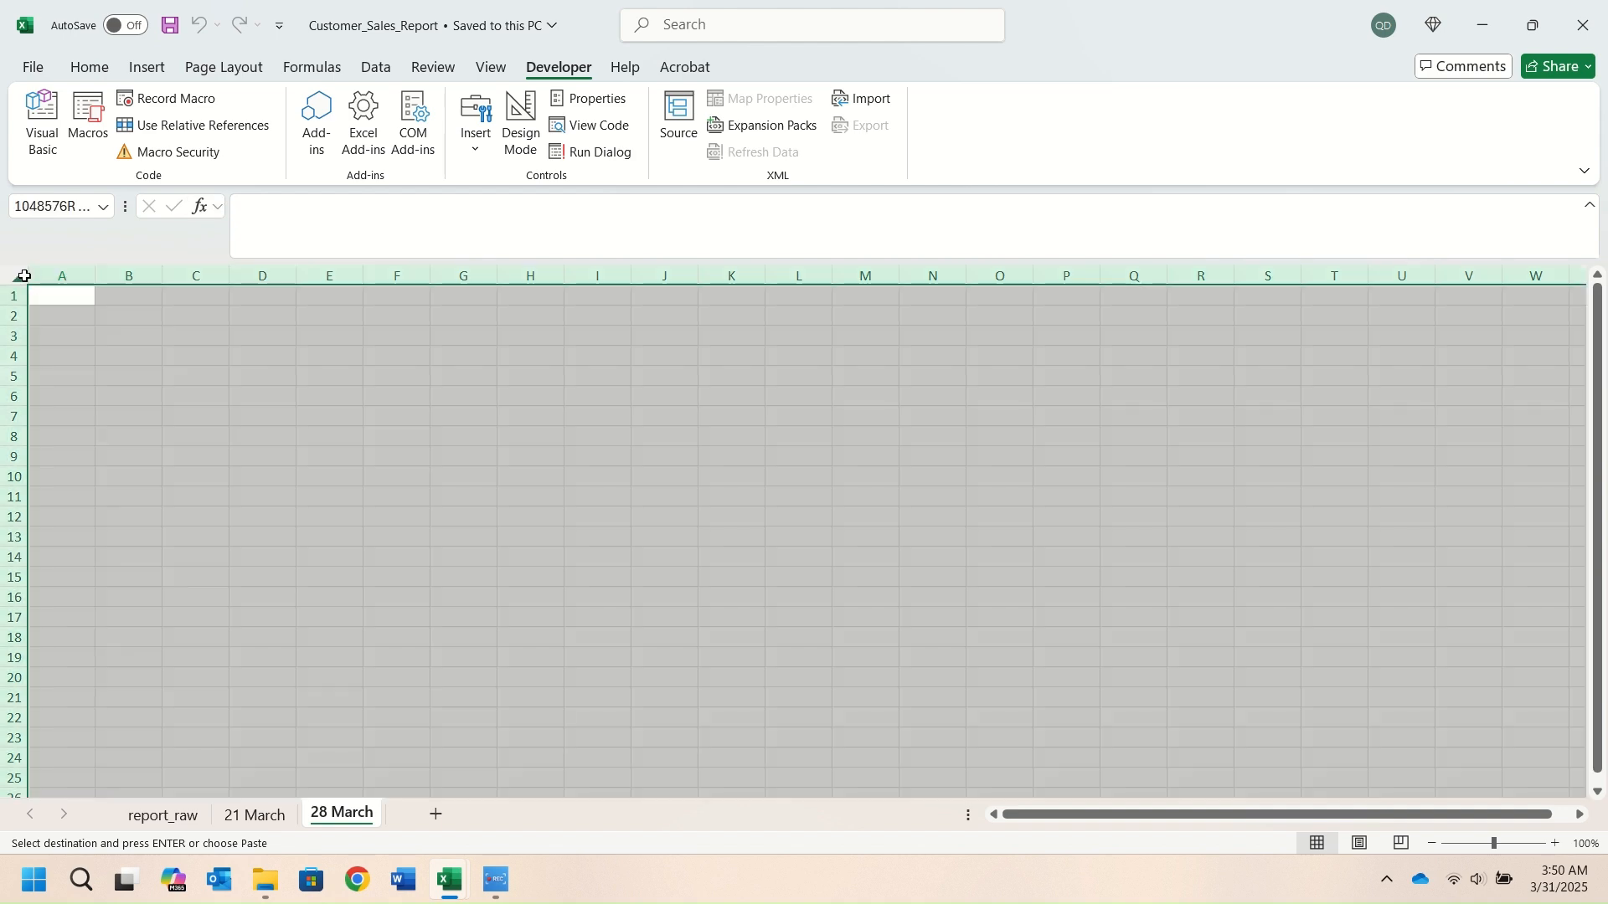
pyautogui.hotkey('ctrl', 'v')
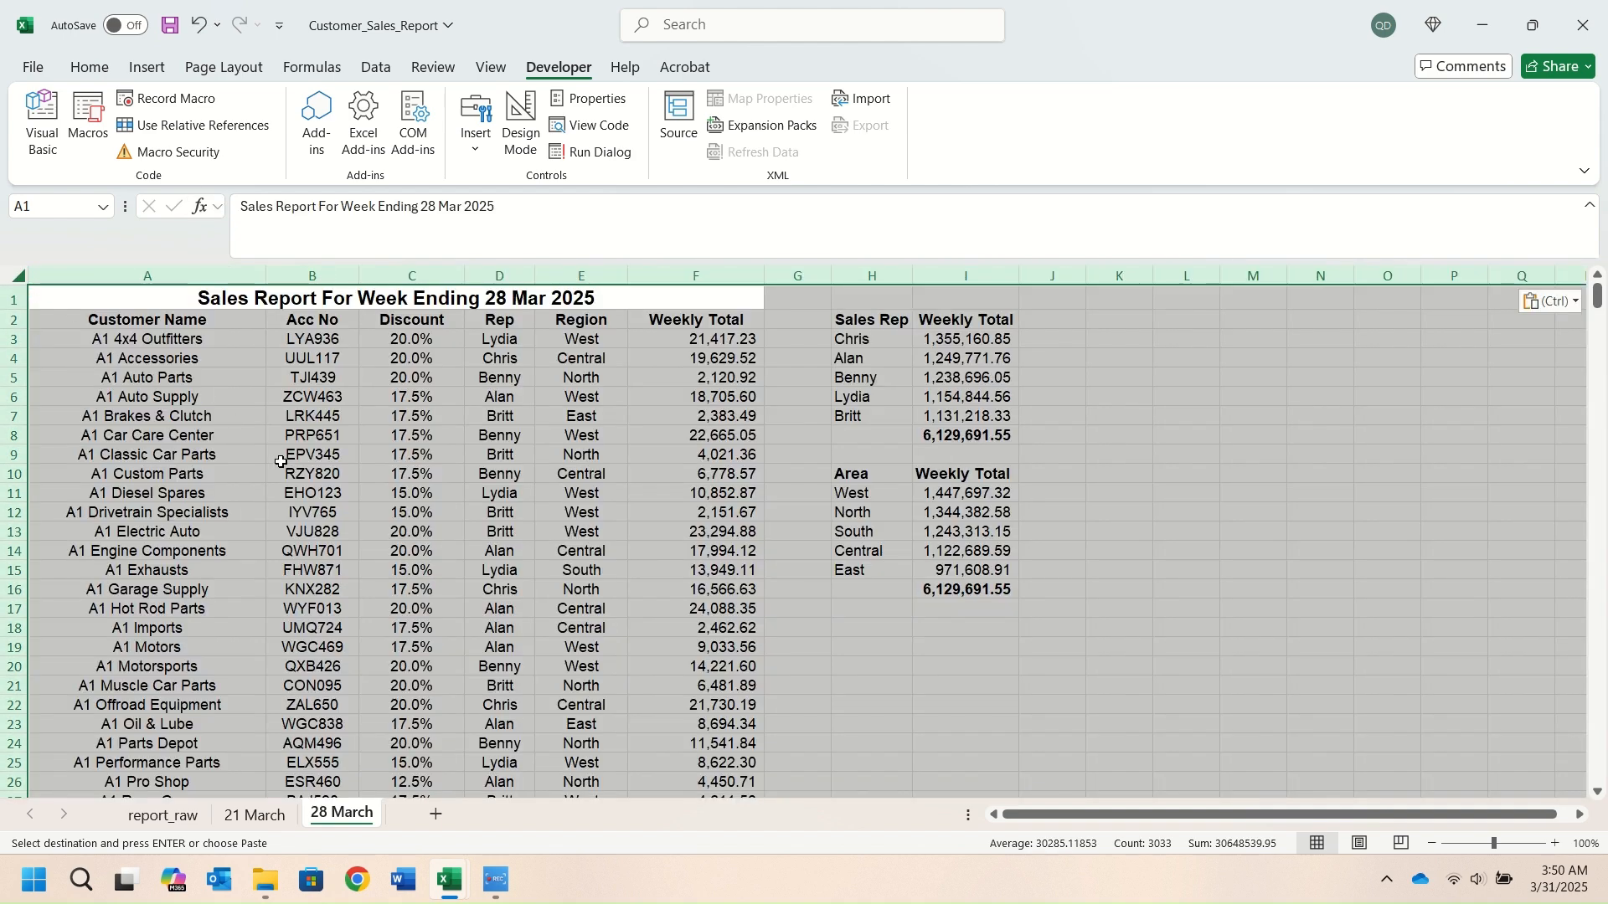
pyautogui.click(186, 435)
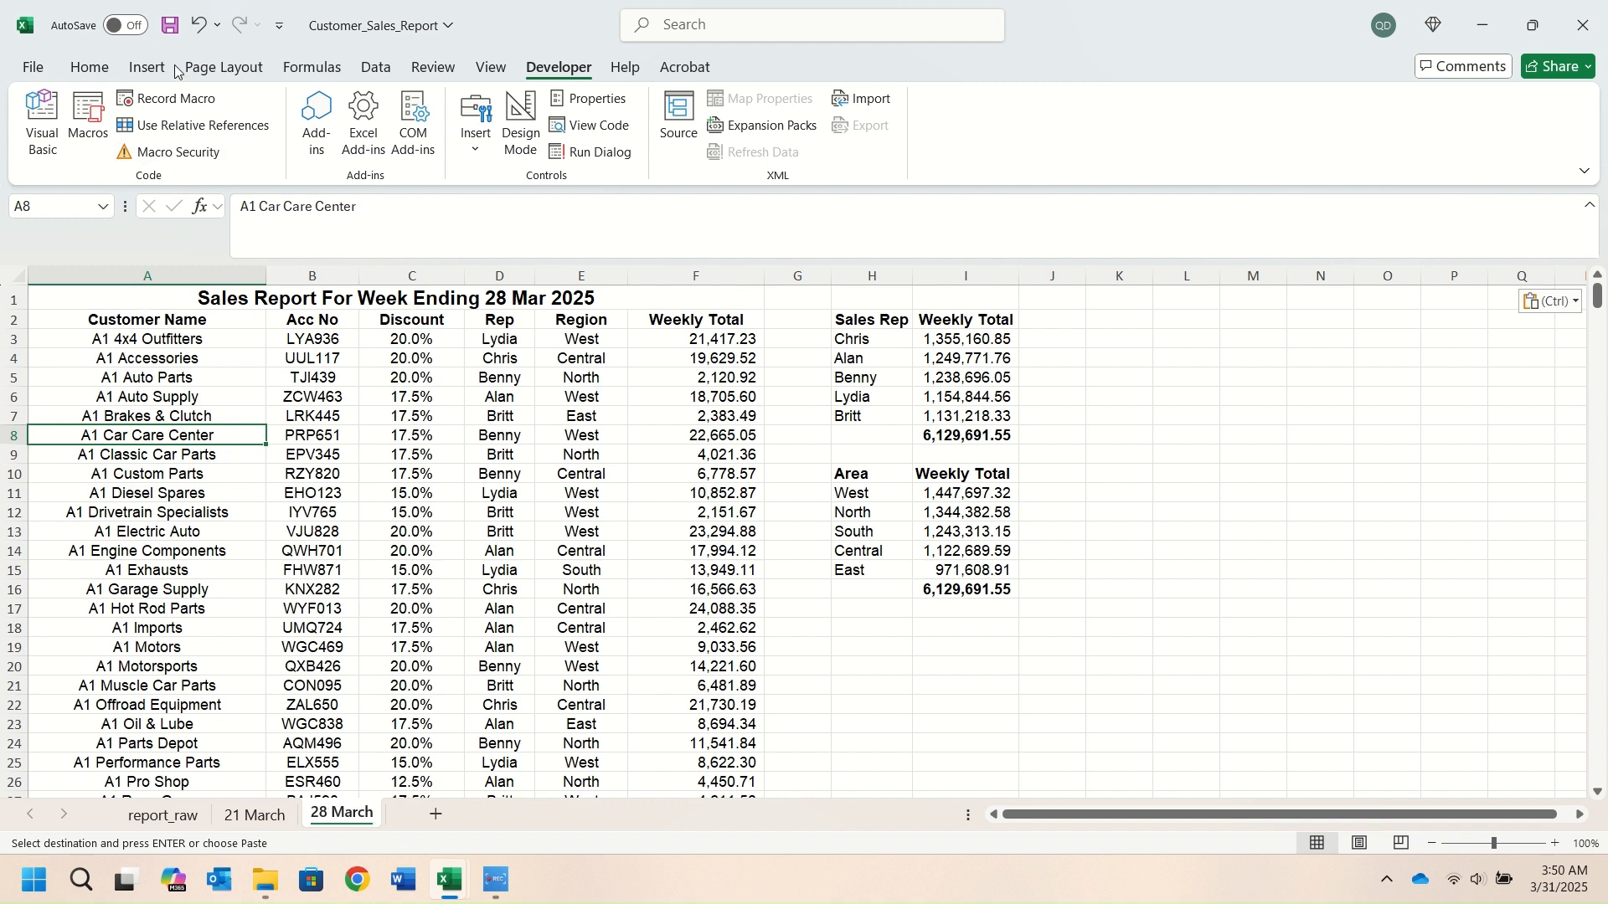
pyautogui.click(170, 25)
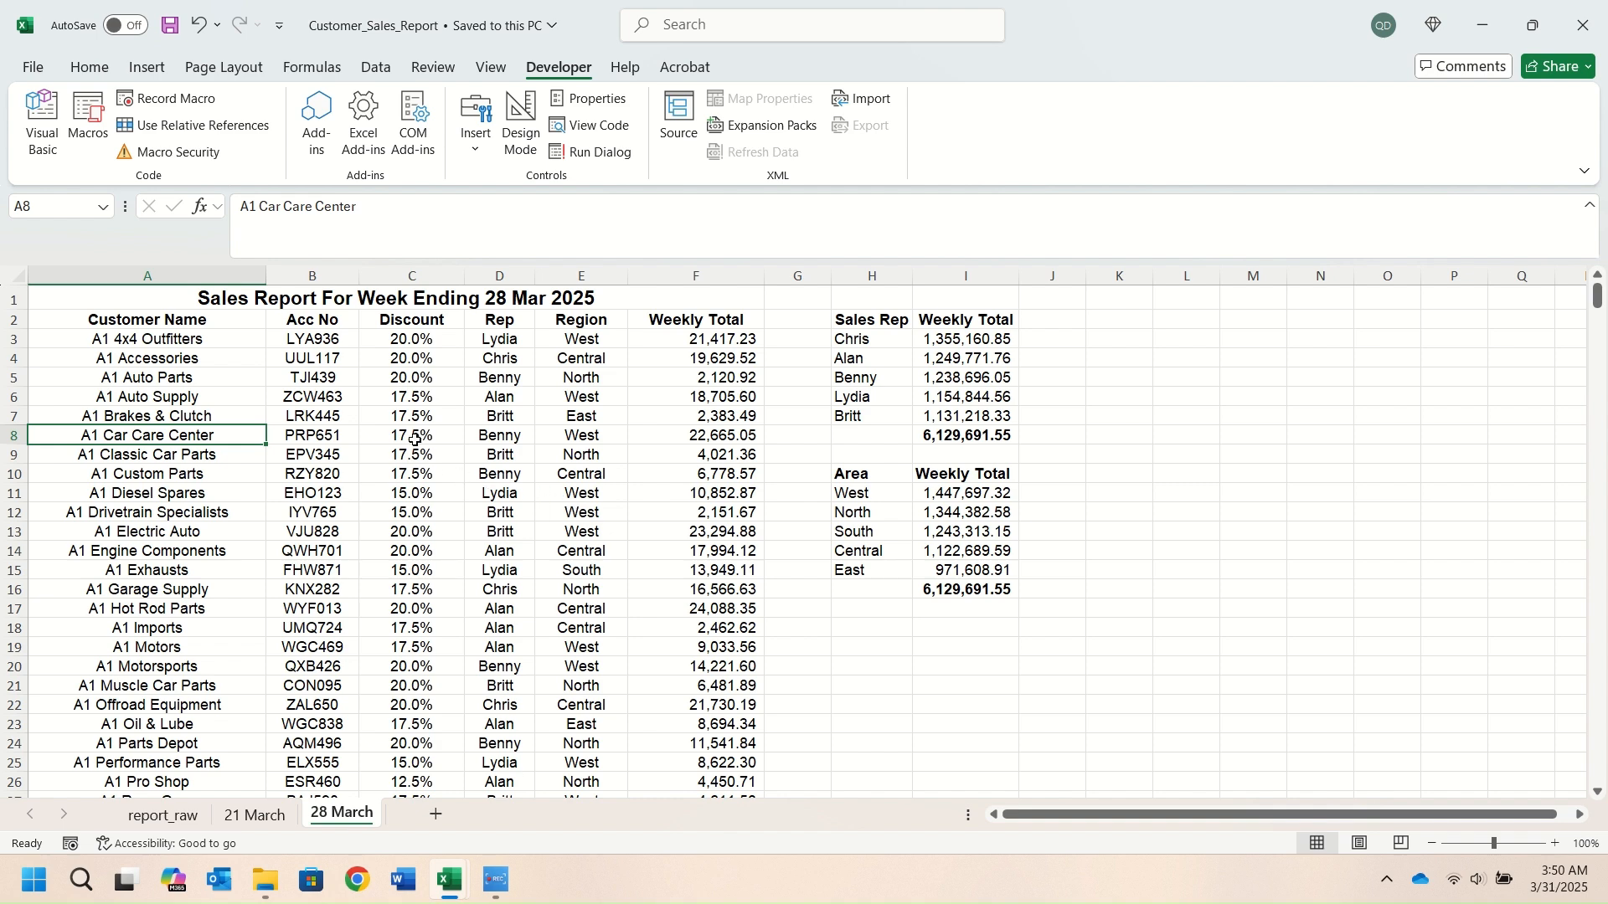
# Go to the report_raw sheet in the Customer_Sales_Report workbook
pyautogui.hotkey('ctrl', 'pageup')
pyautogui.hotkey('ctrl', 'pageup')
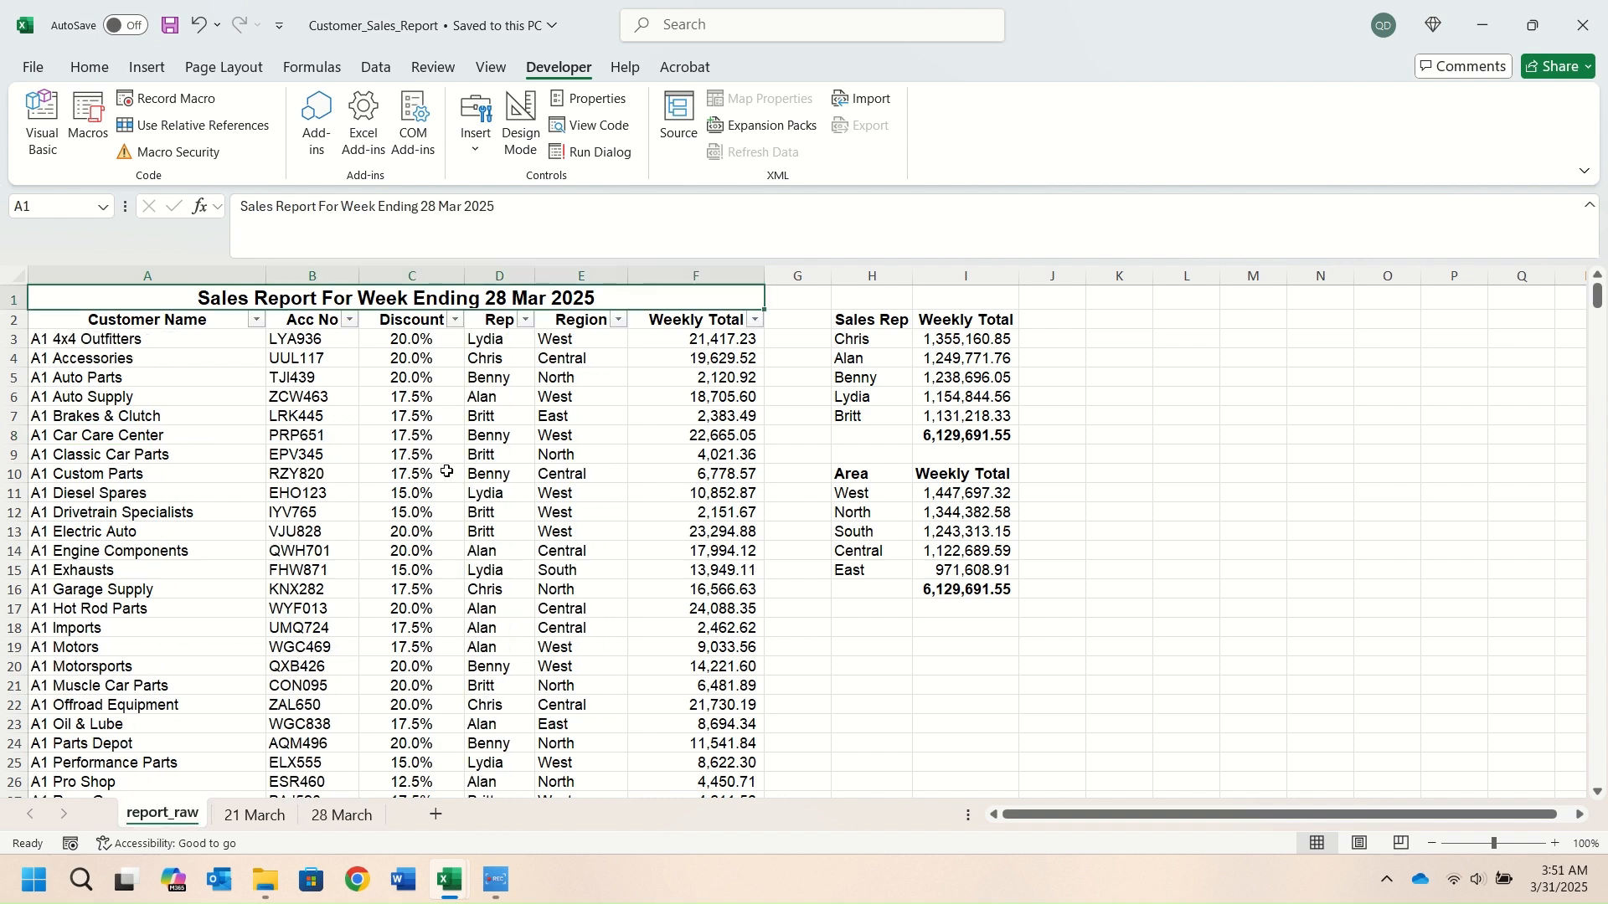